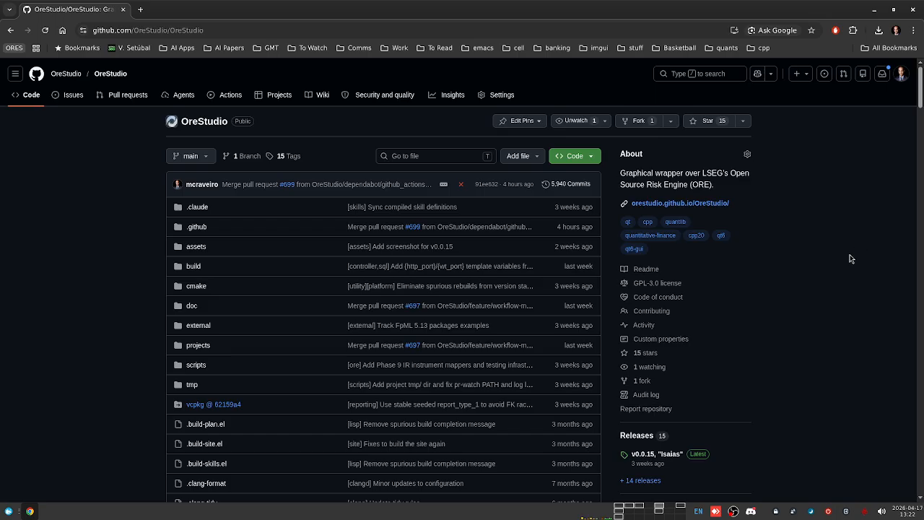
Step: Scroll through the OreStudio repository README and reload the page
scroll(824, 280, "down", 5)
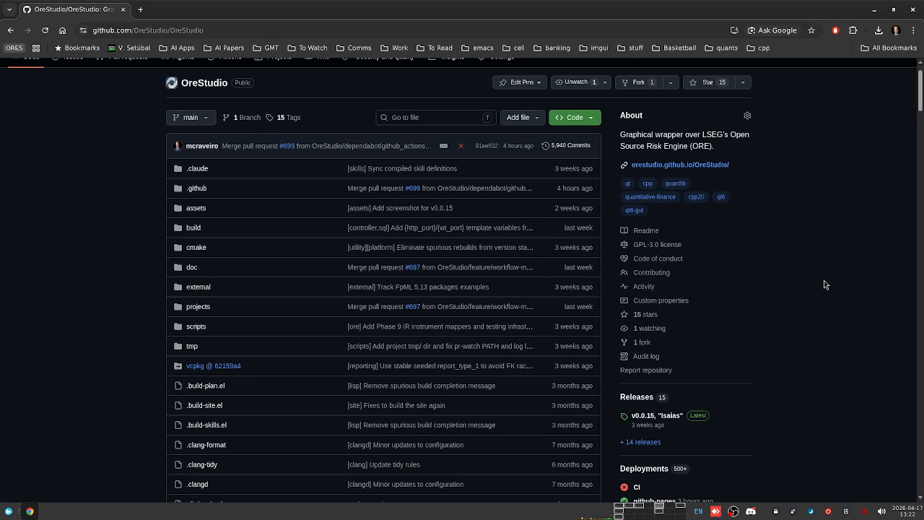
scroll(823, 283, "down", 6)
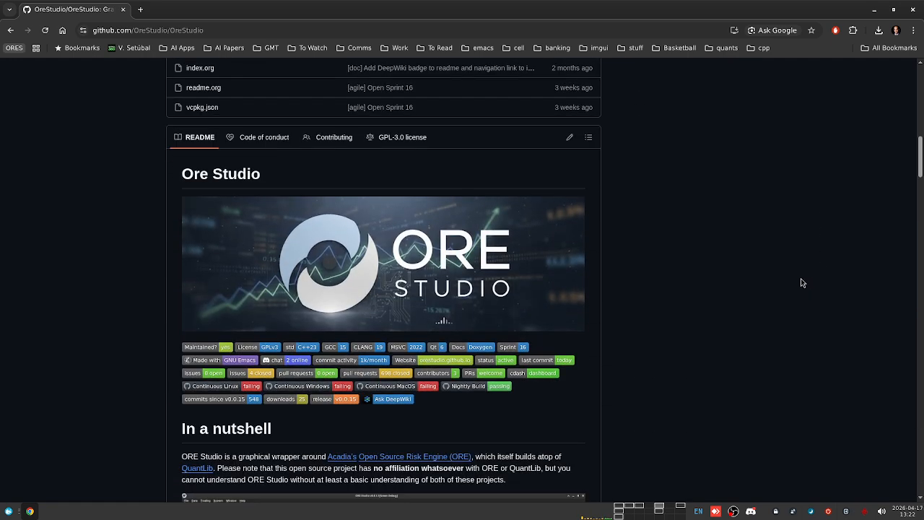
scroll(801, 282, "down", 2)
scroll(798, 282, "down", 1)
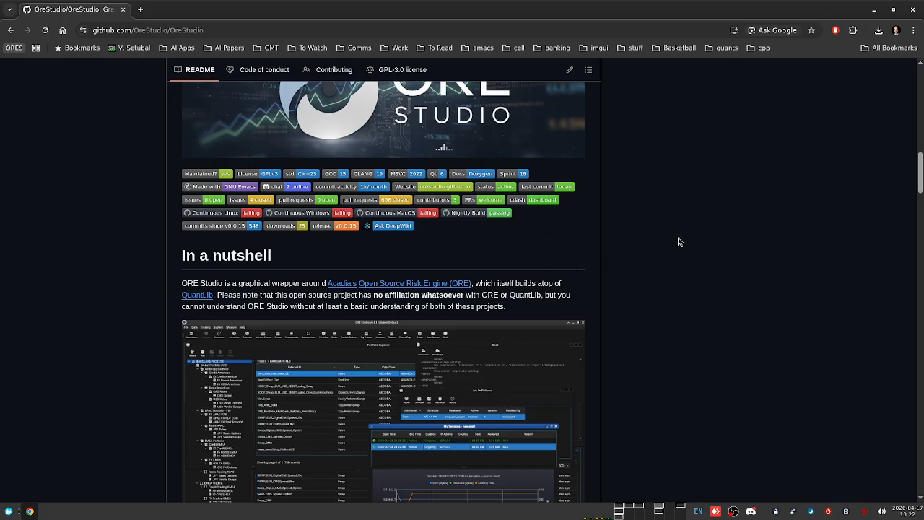
scroll(679, 258, "down", 2)
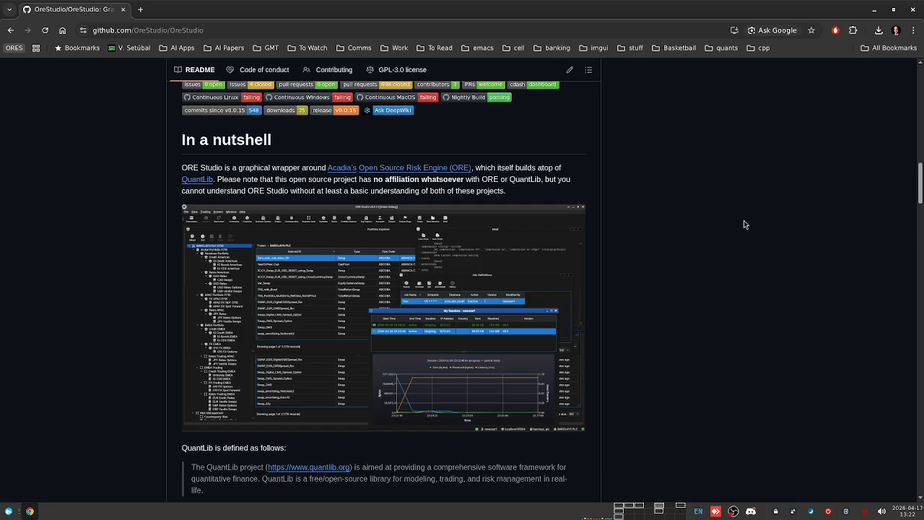
scroll(753, 250, "up", 4)
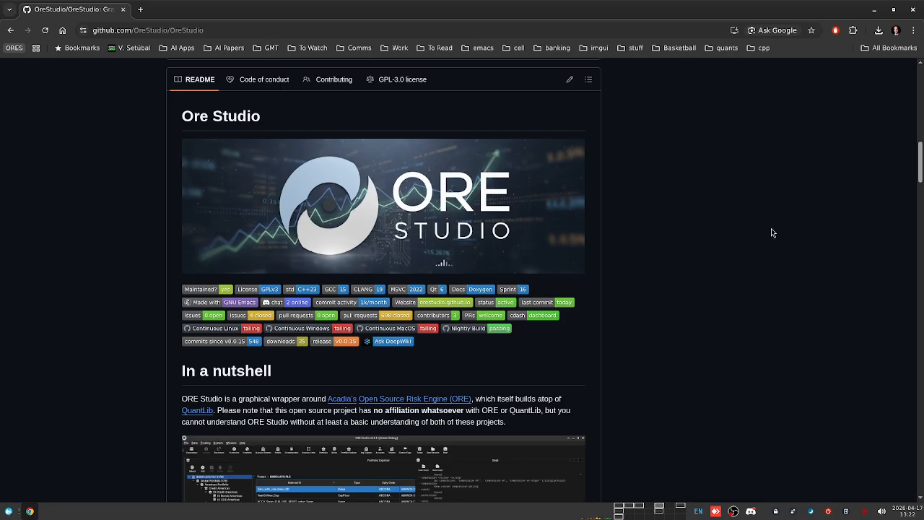
scroll(771, 232, "up", 10)
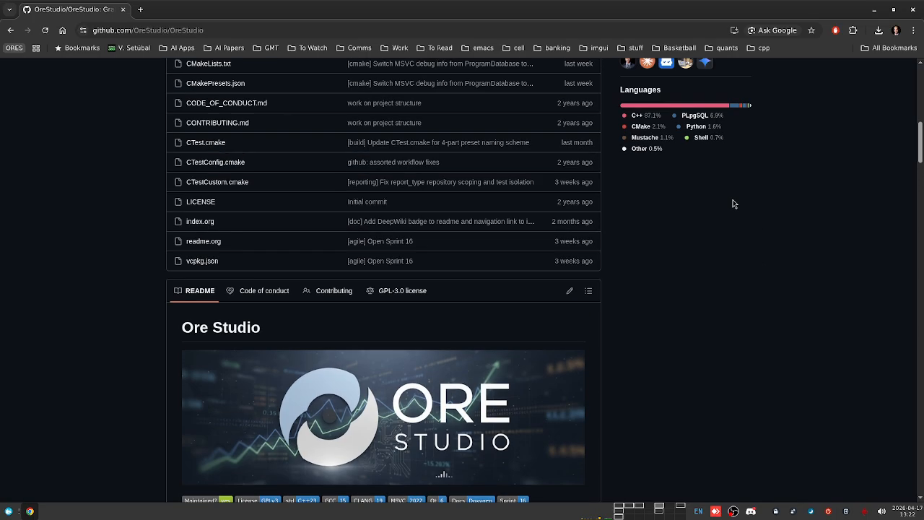
left_click(274, 30)
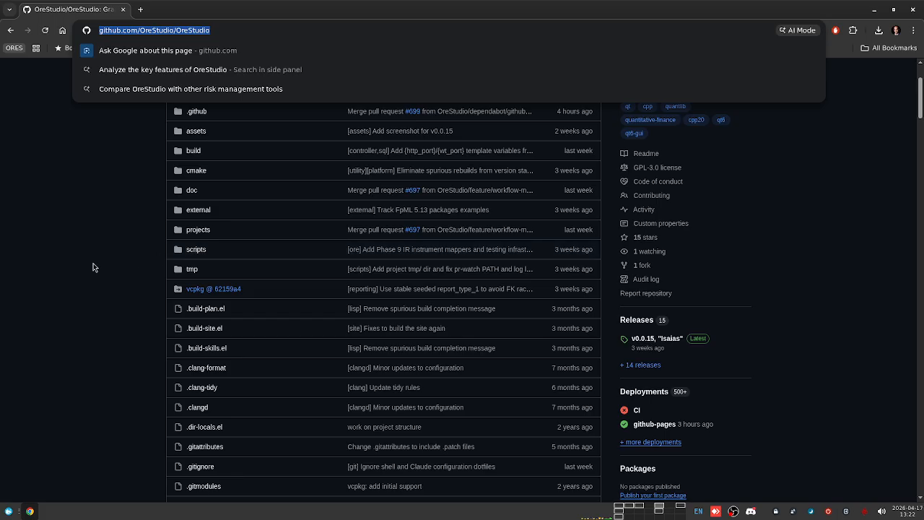
key("Return")
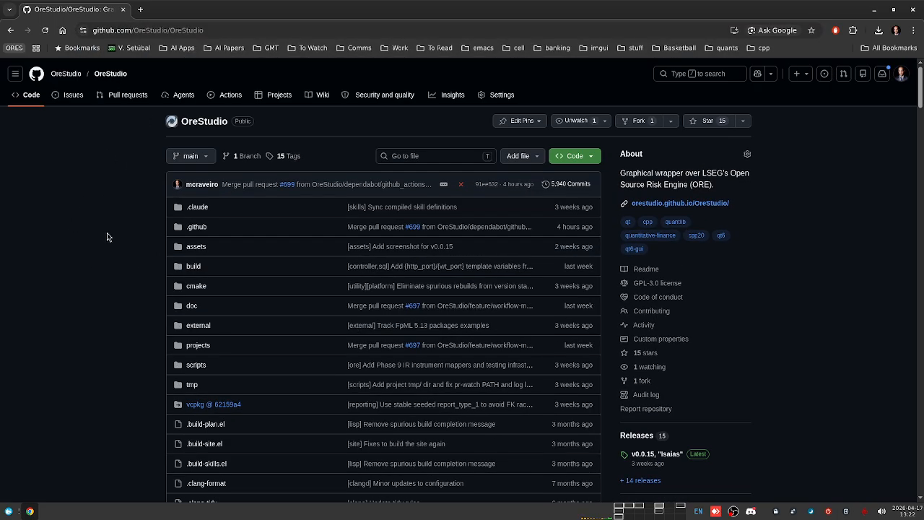
scroll(107, 233, "down", 7)
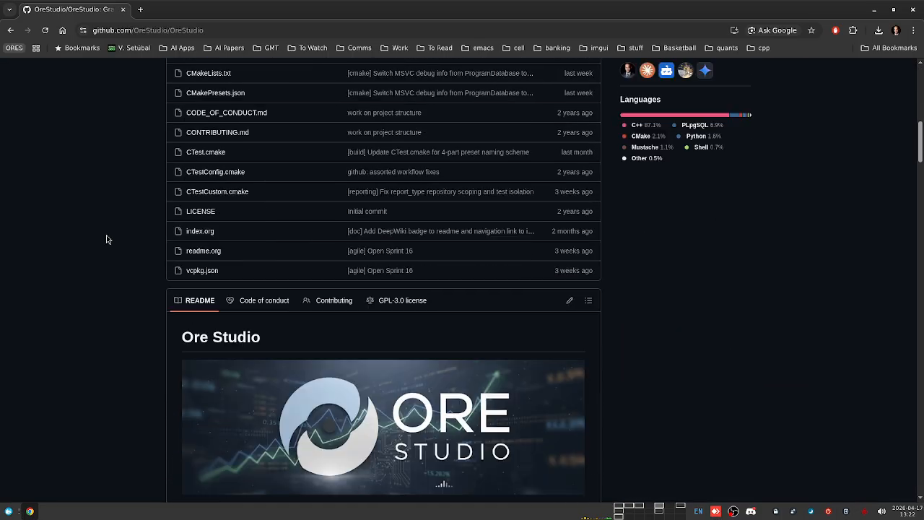
scroll(106, 239, "down", 4)
scroll(114, 255, "down", 1)
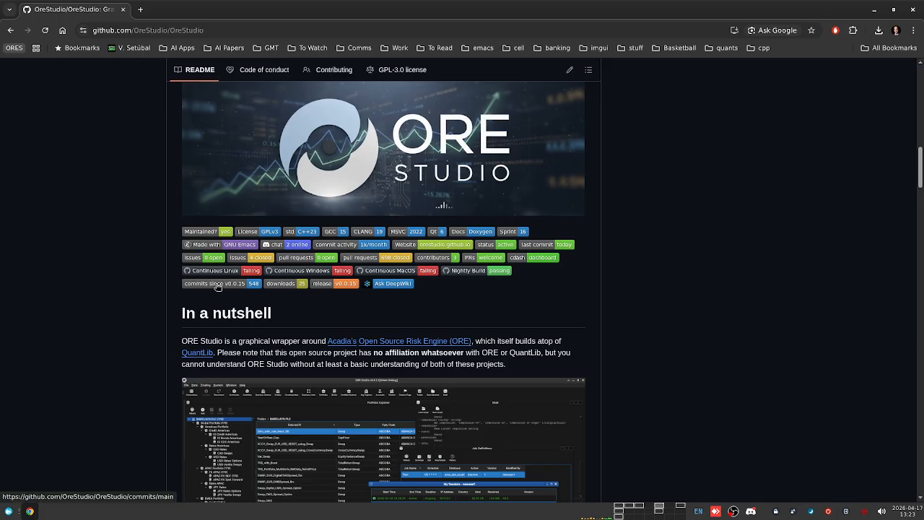
Step: Open the OreStudio CDash dashboard, check windows-clang-release-ninja build errors, then show the 2026-04-12 builds
left_click(536, 261)
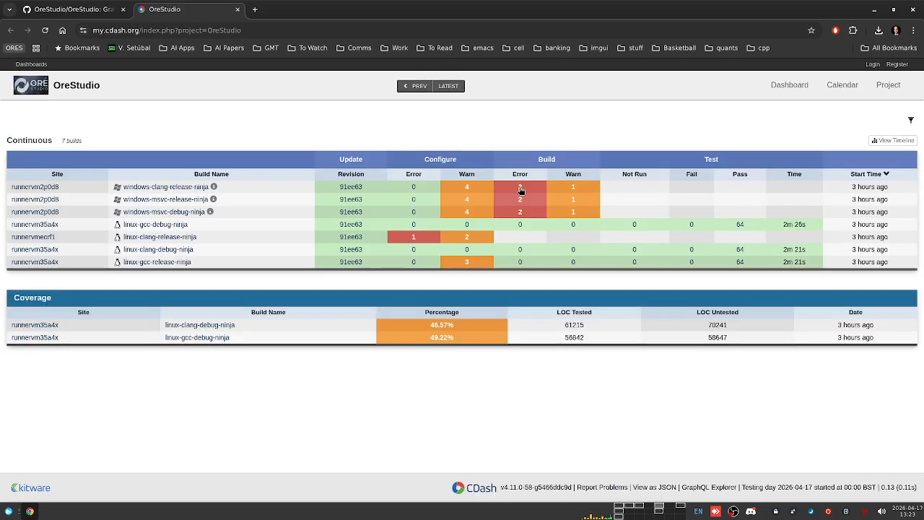
left_click(521, 187)
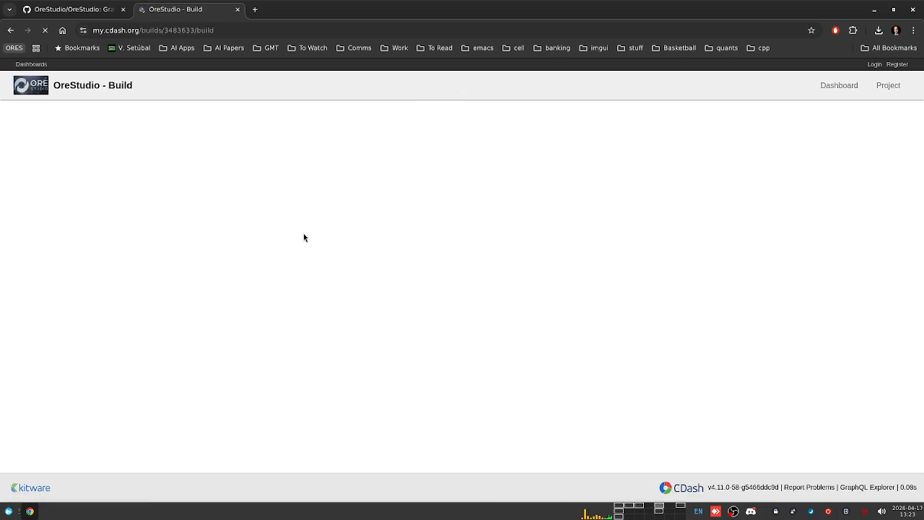
scroll(303, 245, "down", 3)
scroll(429, 338, "up", 3)
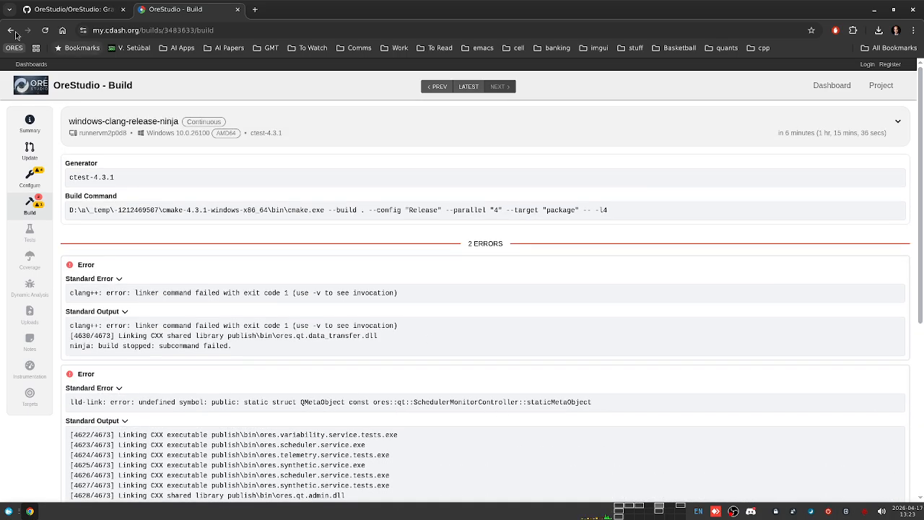
left_click(17, 33)
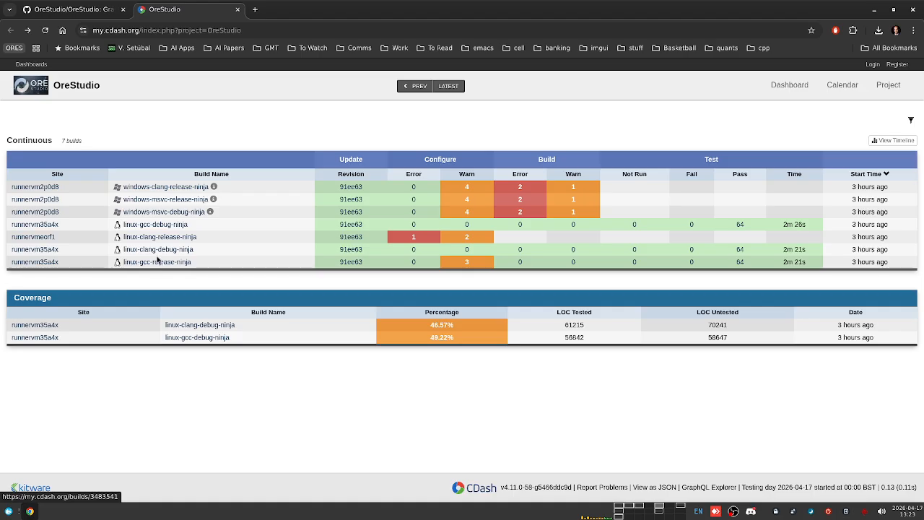
left_click(421, 87)
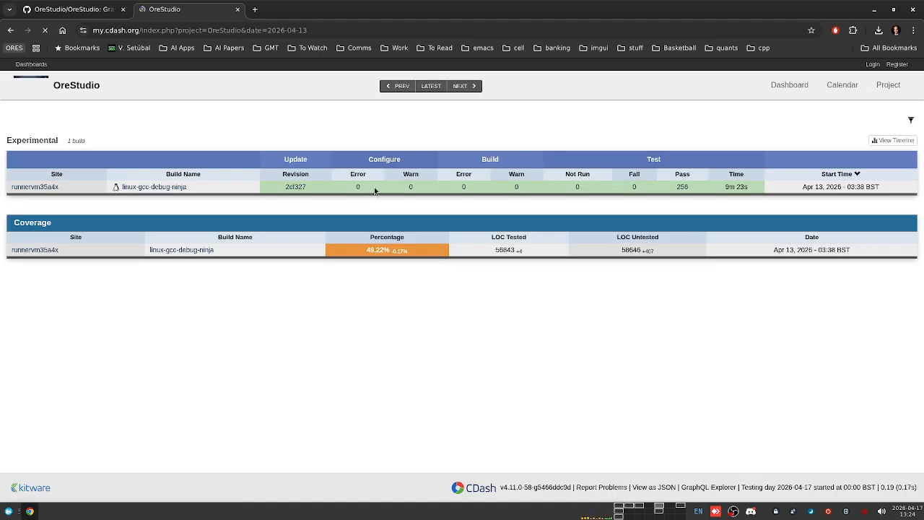
left_click(398, 87)
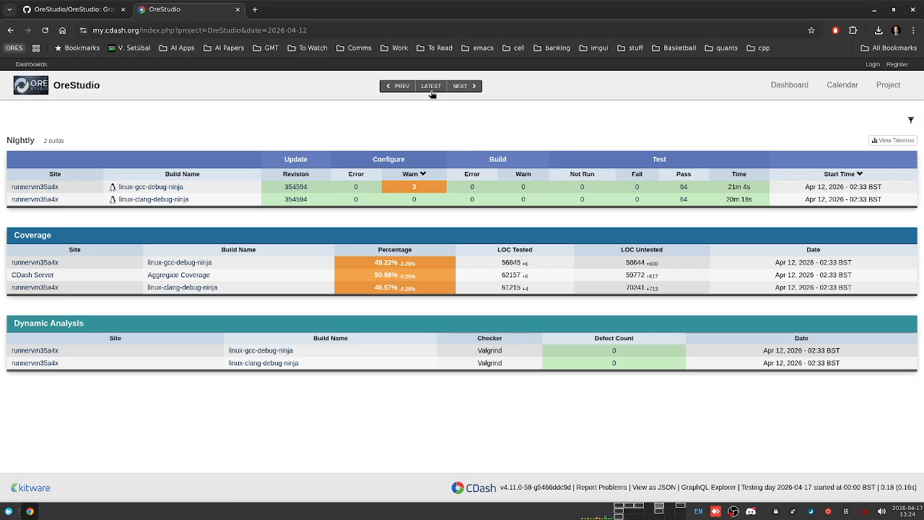
Step: Return to the OreStudio README and open the Open Source Risk Engine repository in a new tab
left_click(93, 12)
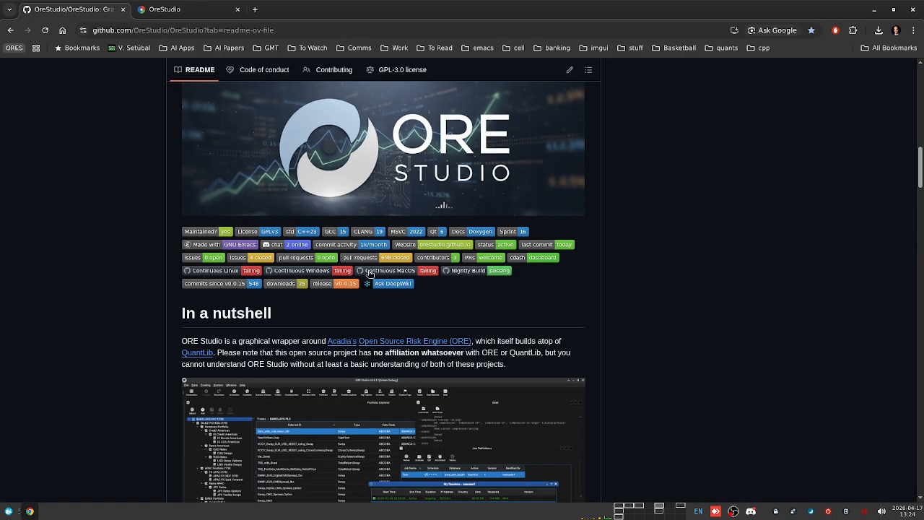
scroll(758, 314, "down", 3)
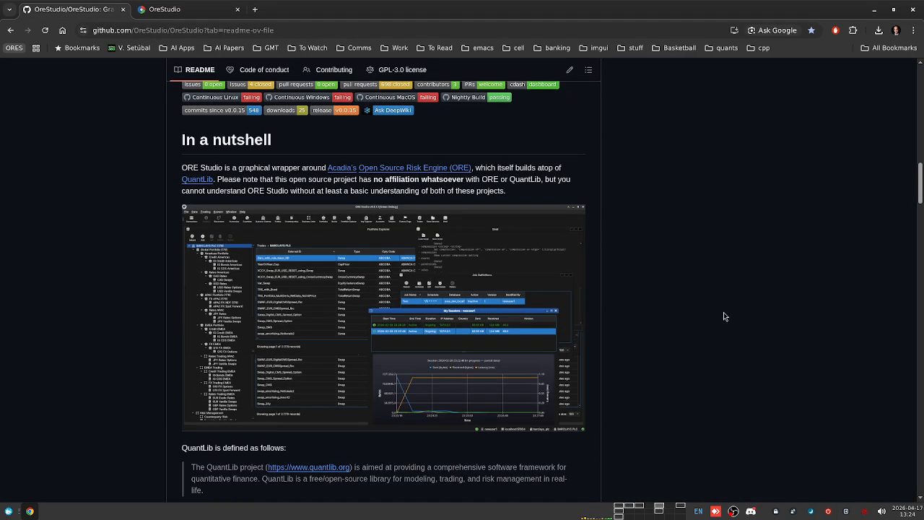
scroll(717, 315, "down", 2)
scroll(715, 309, "up", 2)
middle_click(435, 169)
key("ctrl+3")
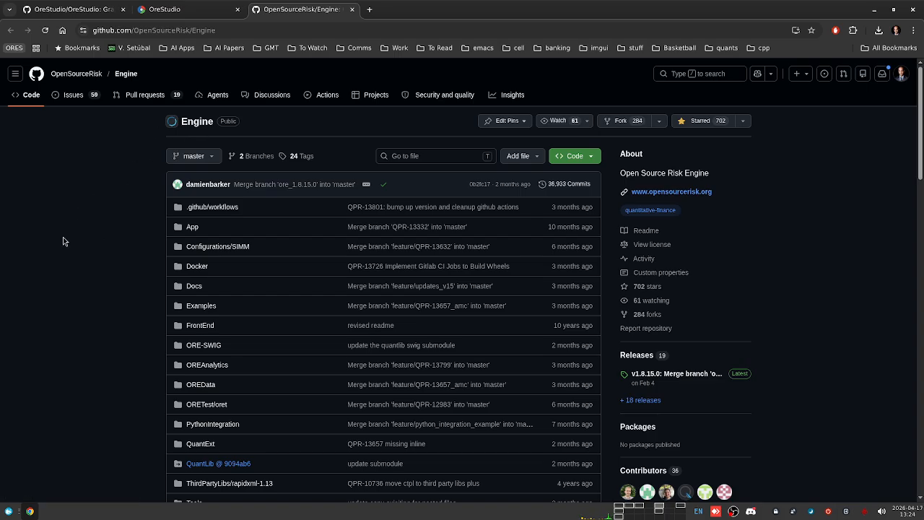
Step: Open the QuantLib website from the Engine README in a background tab and switch to it
scroll(88, 258, "down", 3)
scroll(88, 258, "down", 4)
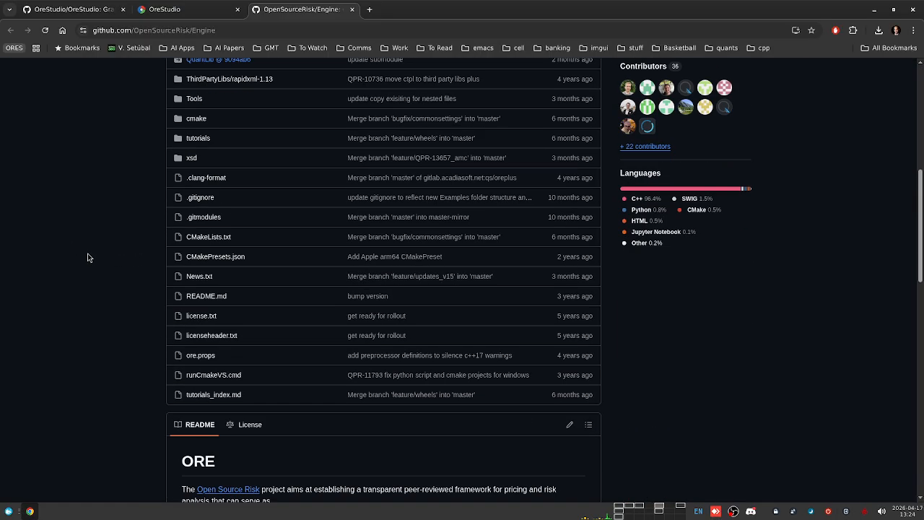
scroll(87, 257, "down", 5)
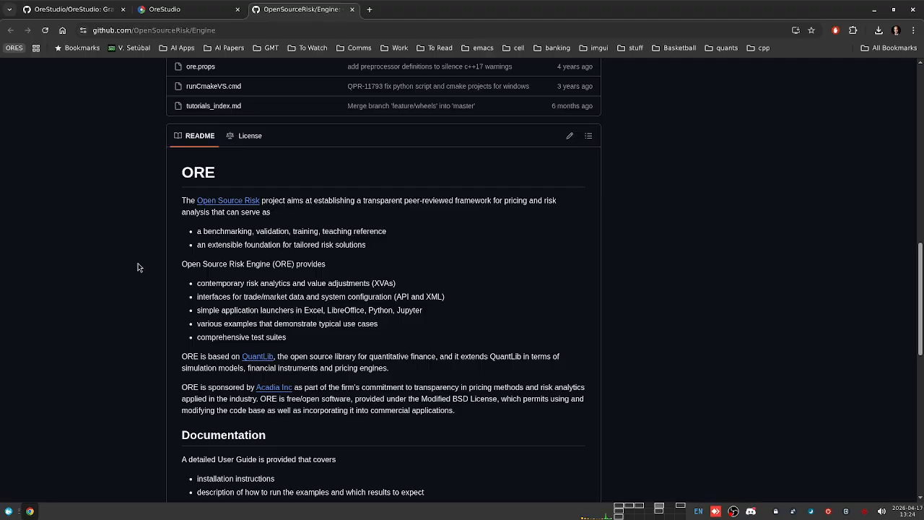
middle_click(249, 355)
key("ctrl+1")
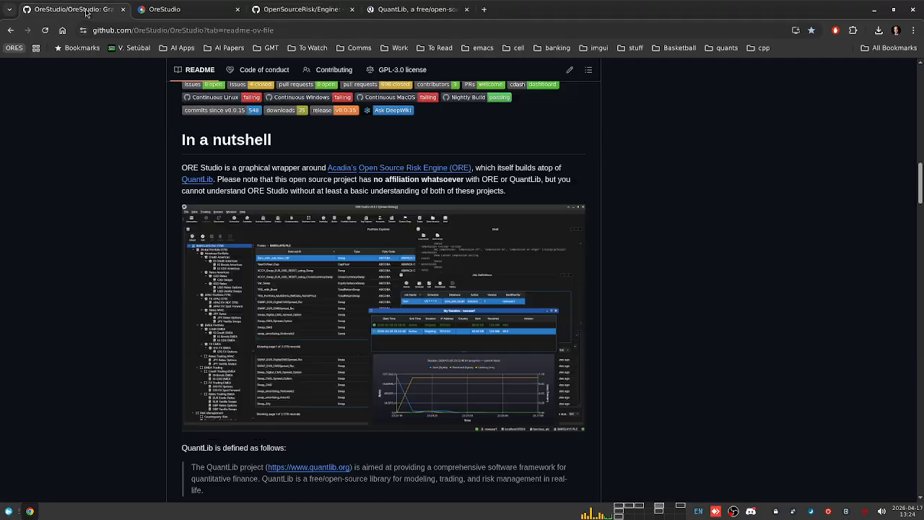
scroll(143, 303, "down", 10)
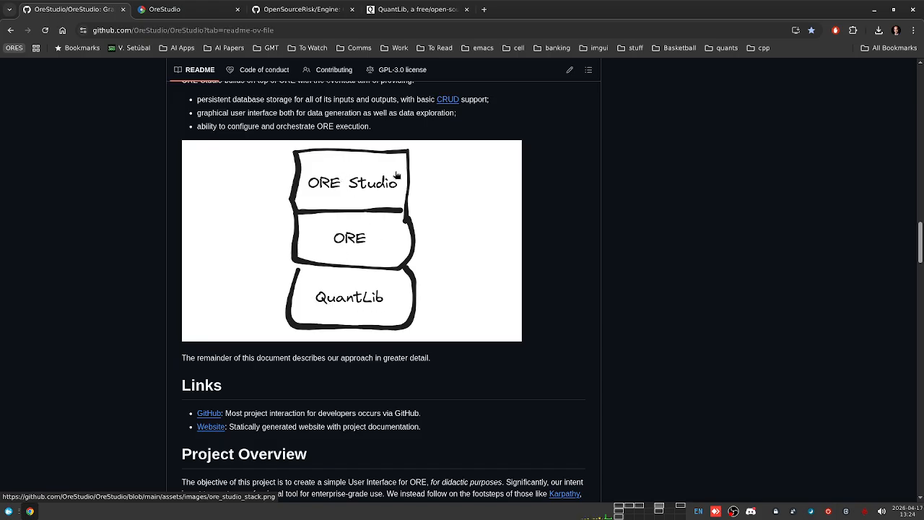
left_click(435, 9)
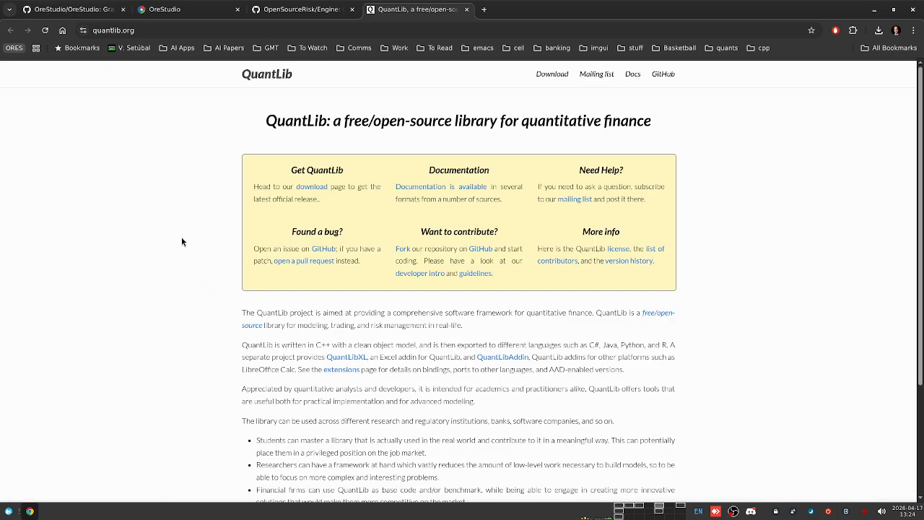
Step: Follow the quantlib.org header GitHub link to QuantLib's repository page, showing release 1.42.1
left_click(664, 72)
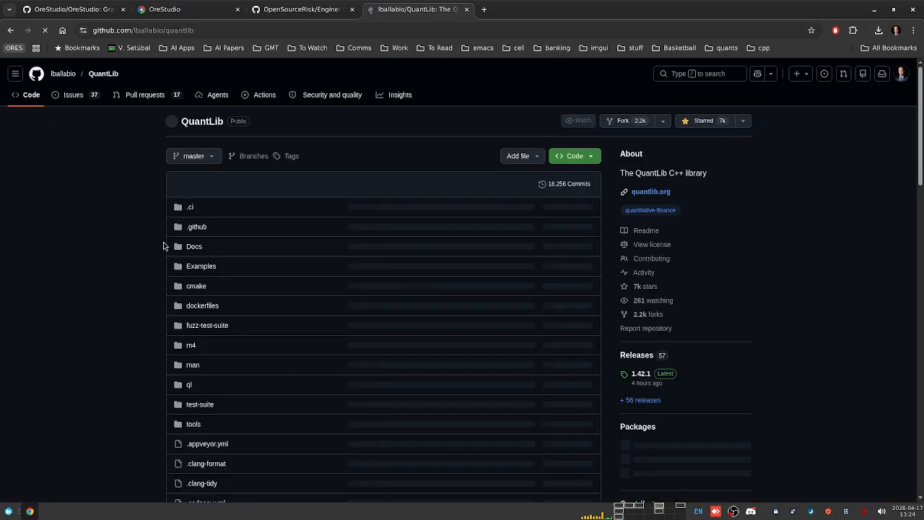
scroll(132, 231, "down", 4)
scroll(112, 235, "up", 5)
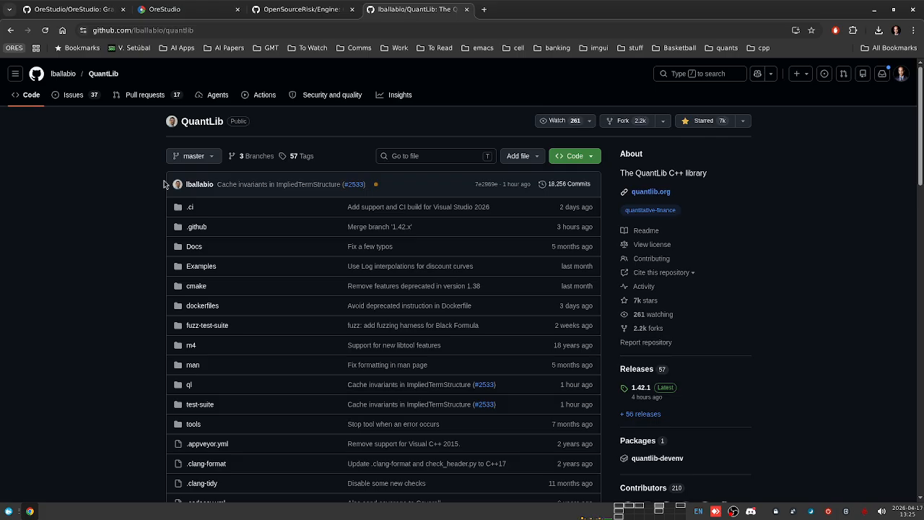
Step: Switch to the OpenSourceRisk/Engine tab and read through its ORE README
left_click(303, 11)
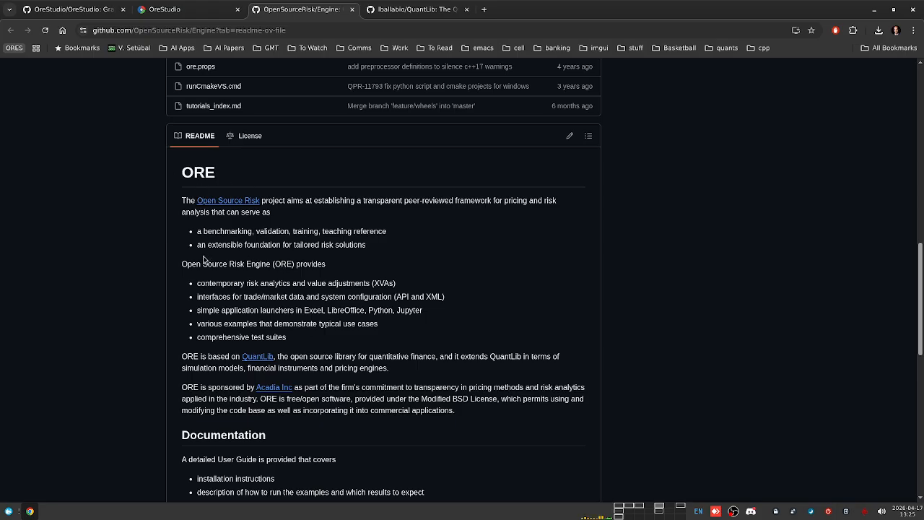
scroll(214, 280, "down", 3)
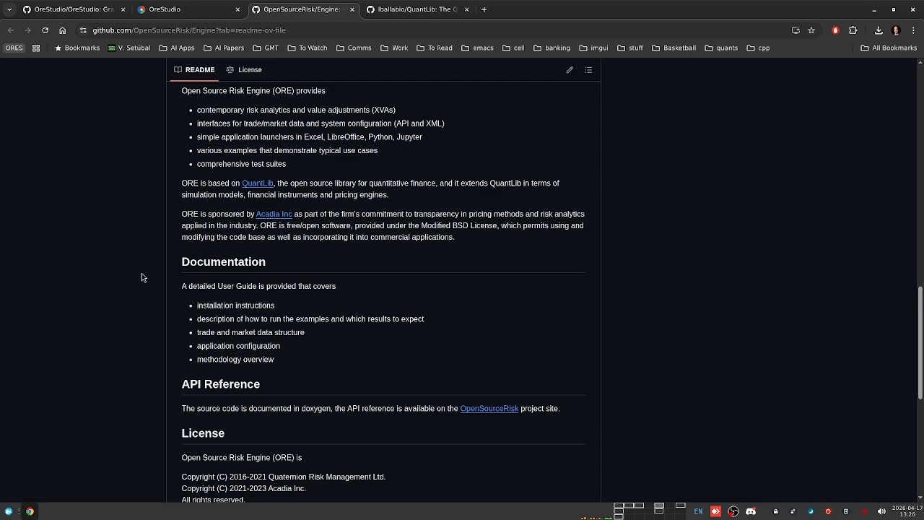
scroll(141, 274, "down", 2)
scroll(116, 284, "up", 4)
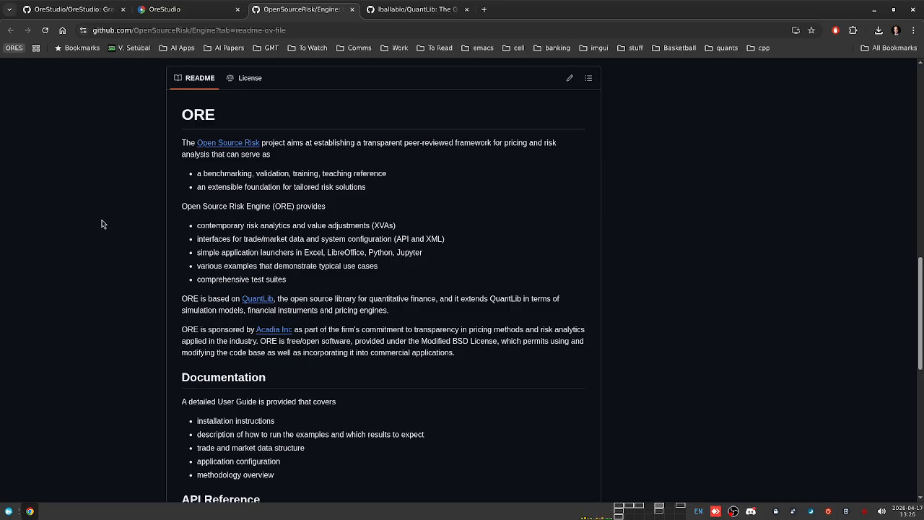
double_click(204, 117)
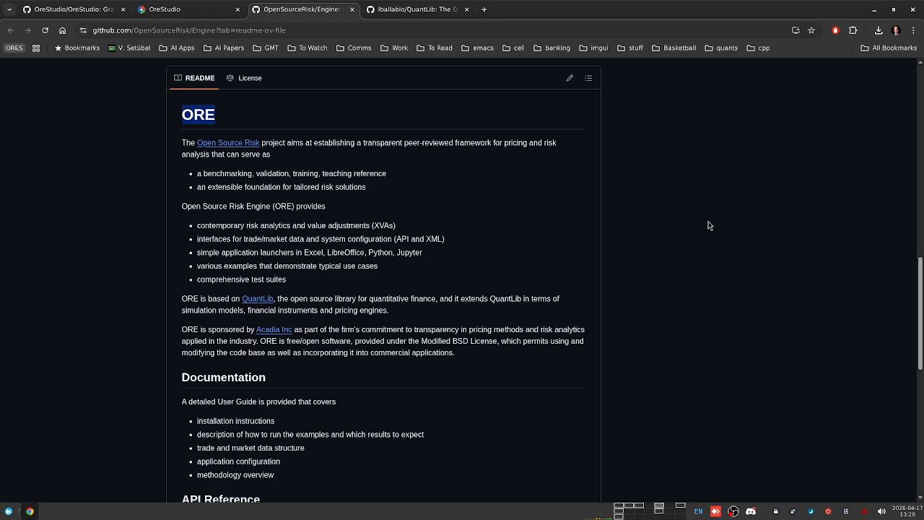
scroll(661, 251, "up", 3)
left_click(687, 254)
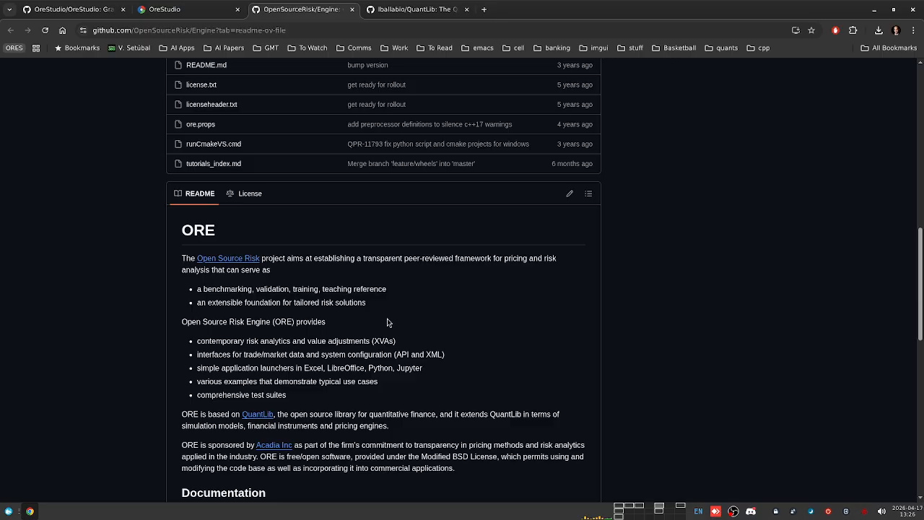
double_click(199, 228)
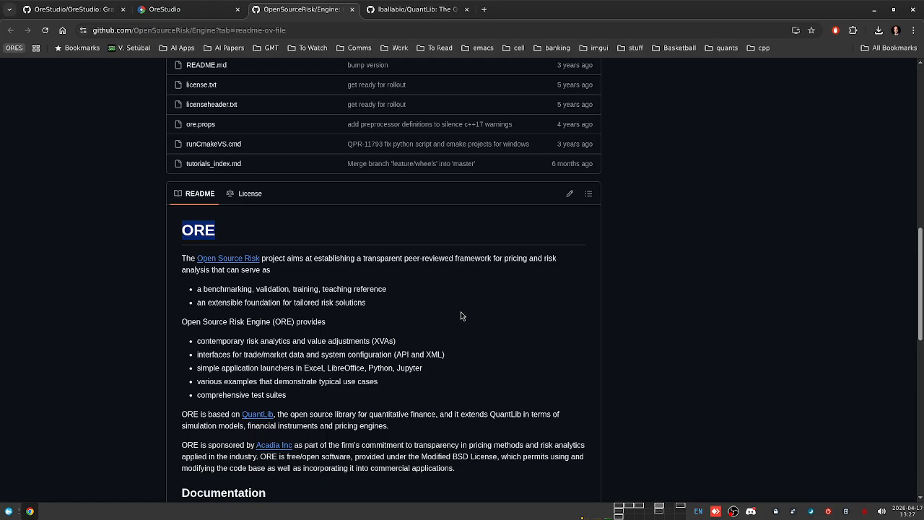
scroll(427, 336, "up", 2)
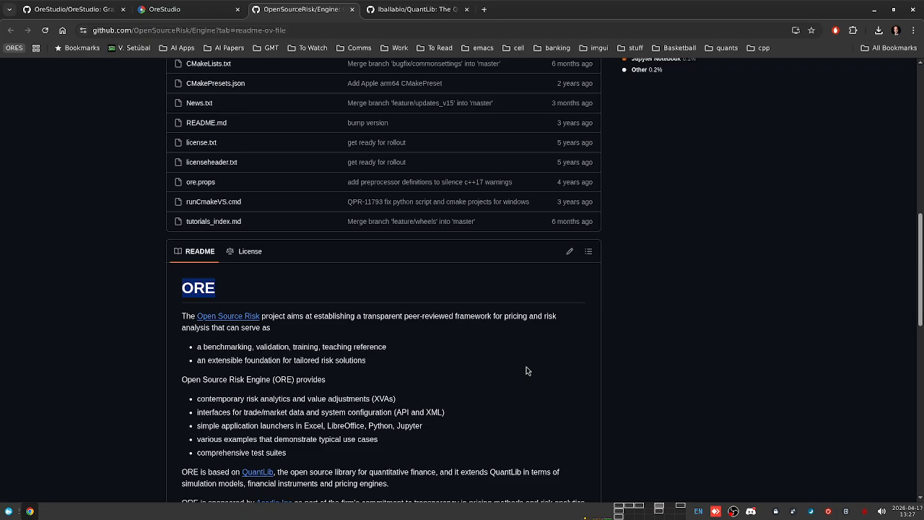
Step: Scroll through the Engine repository's README and file list
scroll(374, 361, "up", 4)
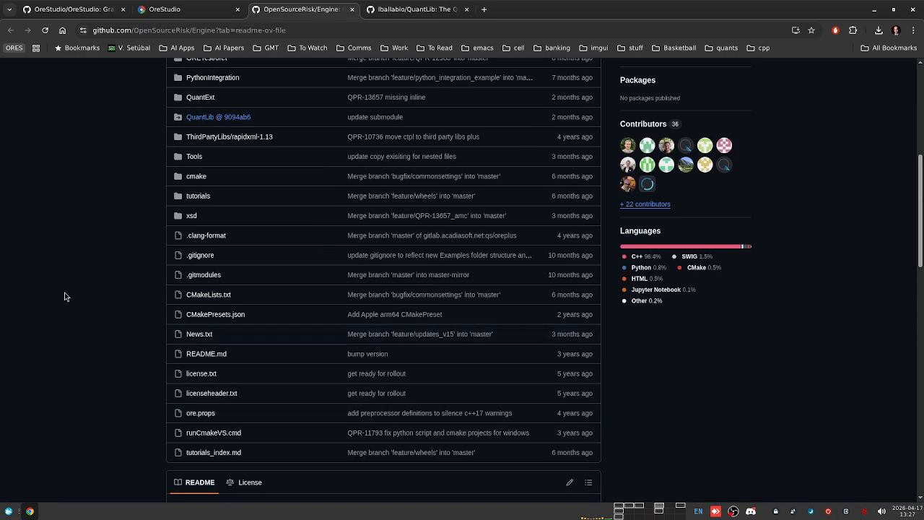
scroll(60, 294, "up", 3)
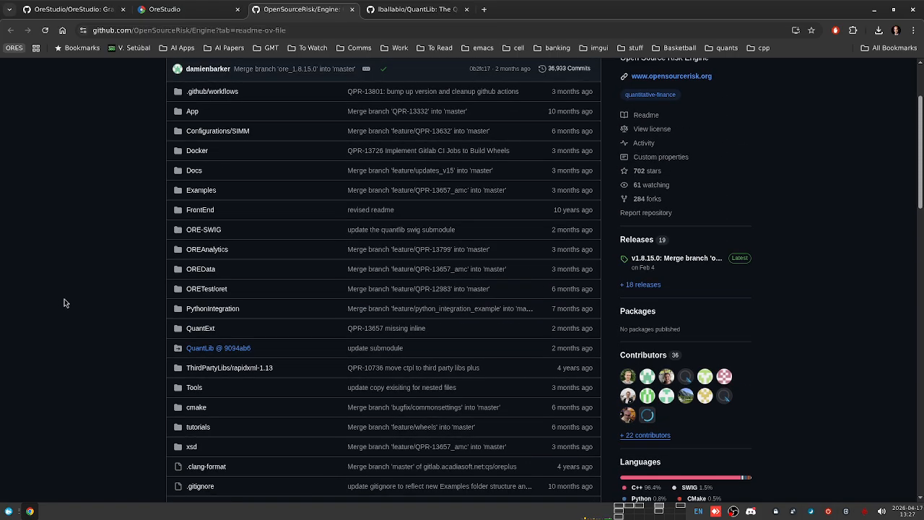
scroll(64, 302, "down", 1)
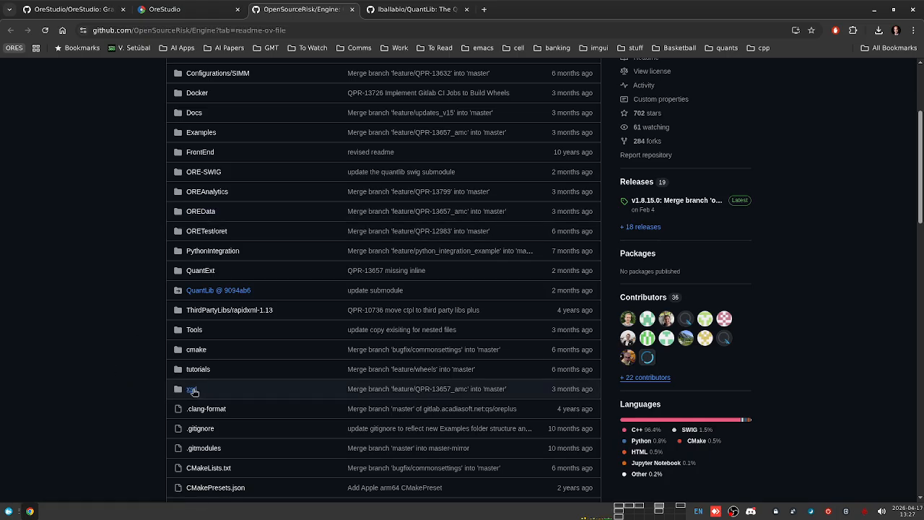
scroll(99, 359, "down", 1)
scroll(86, 339, "up", 1)
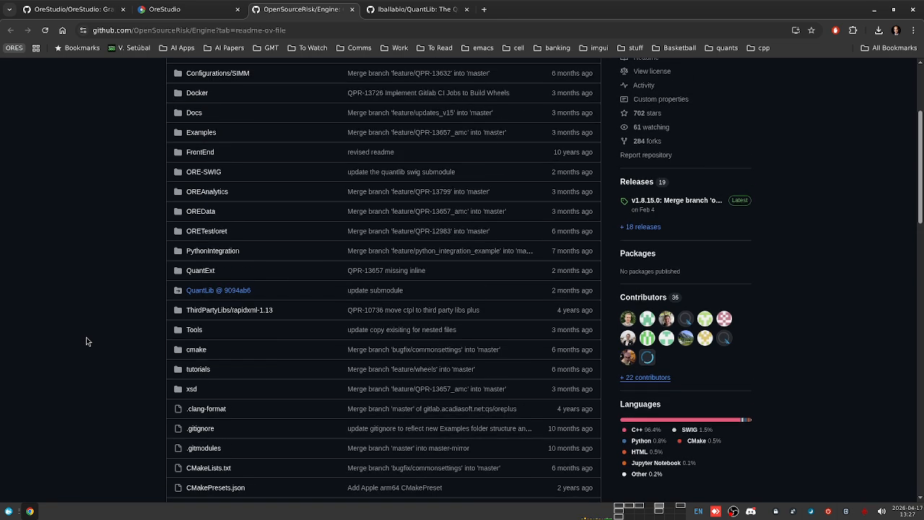
Step: Browse the Engine's Examples folder, then return to the OreStudio repository tab
left_click(208, 133)
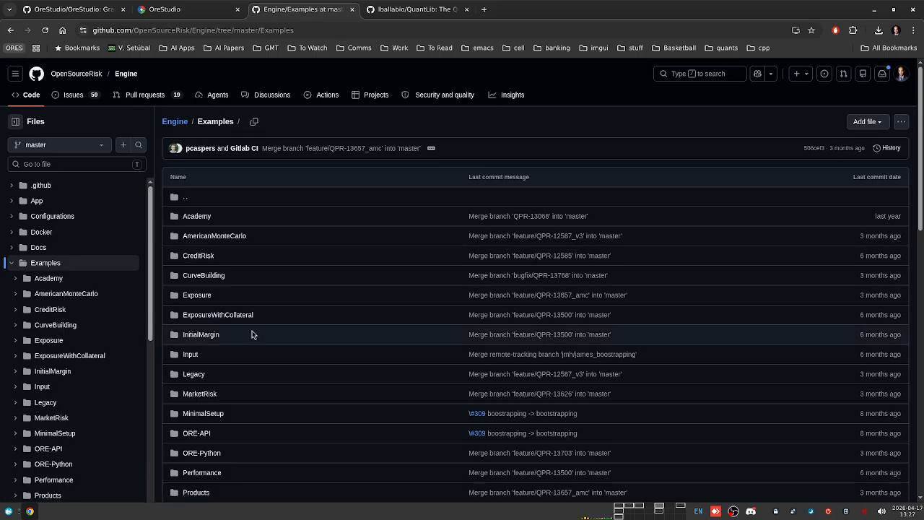
scroll(252, 334, "down", 5)
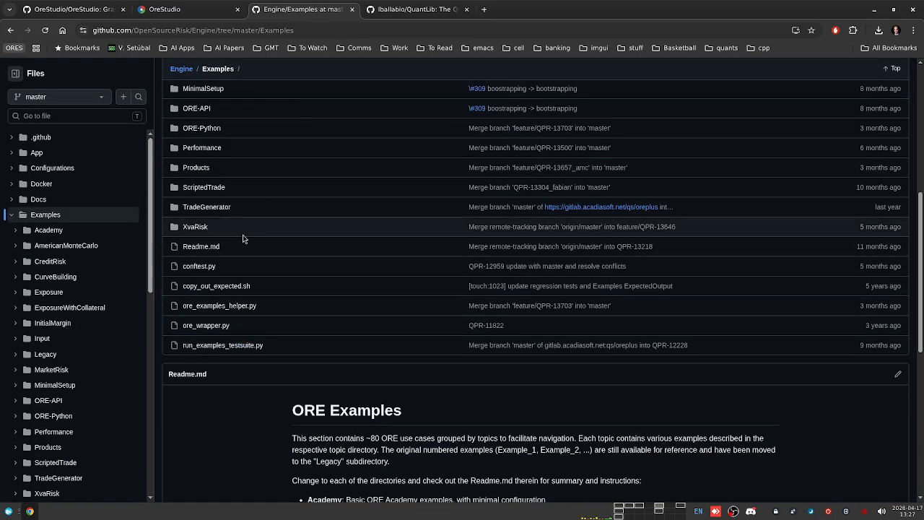
scroll(272, 244, "up", 5)
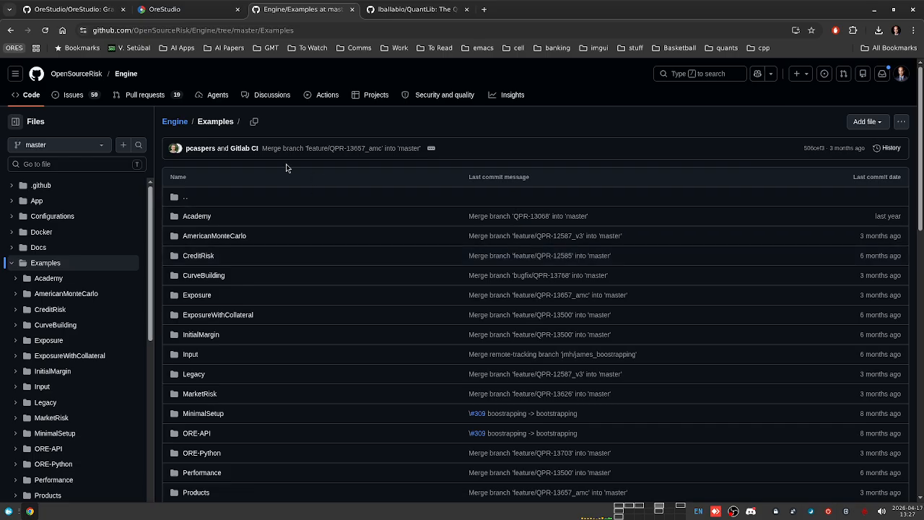
scroll(326, 349, "down", 5)
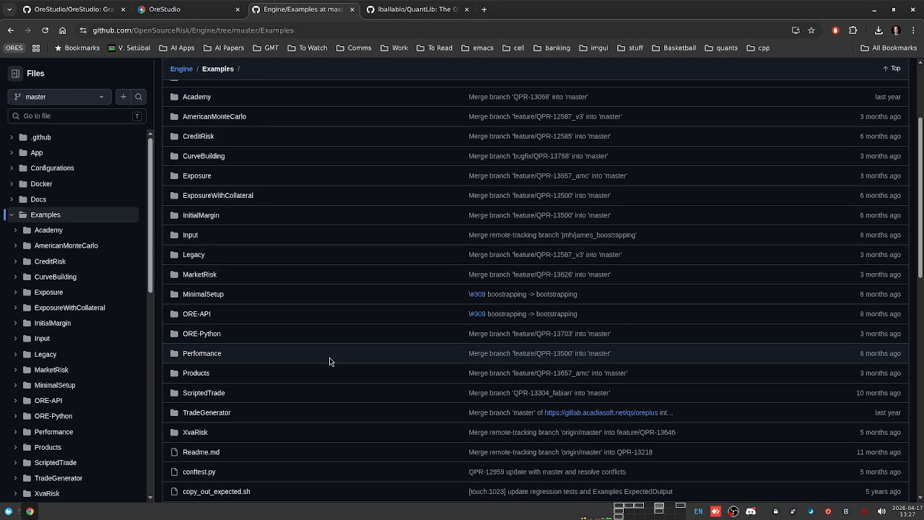
scroll(312, 363, "up", 5)
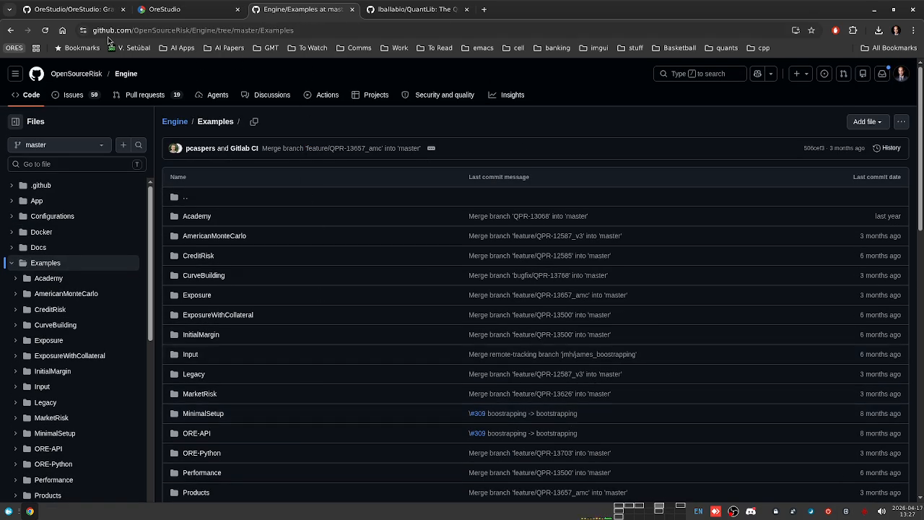
left_click(76, 10)
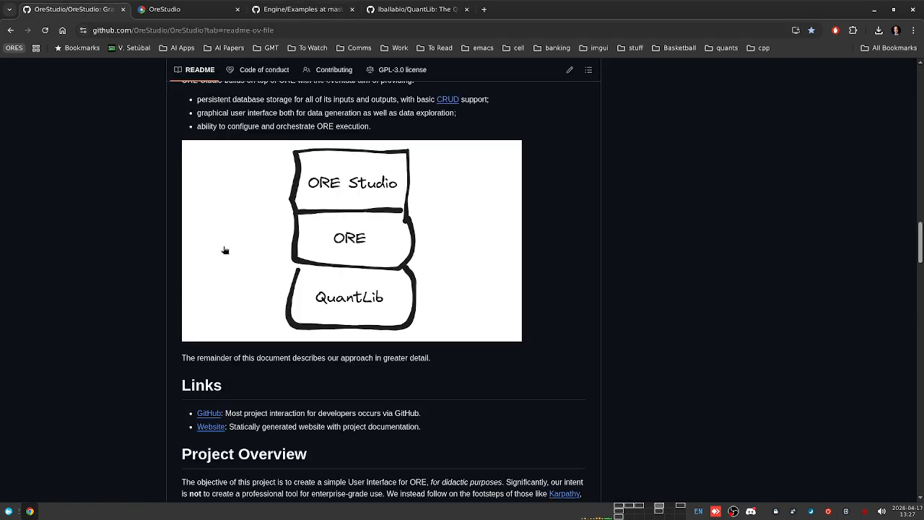
scroll(140, 271, "down", 6)
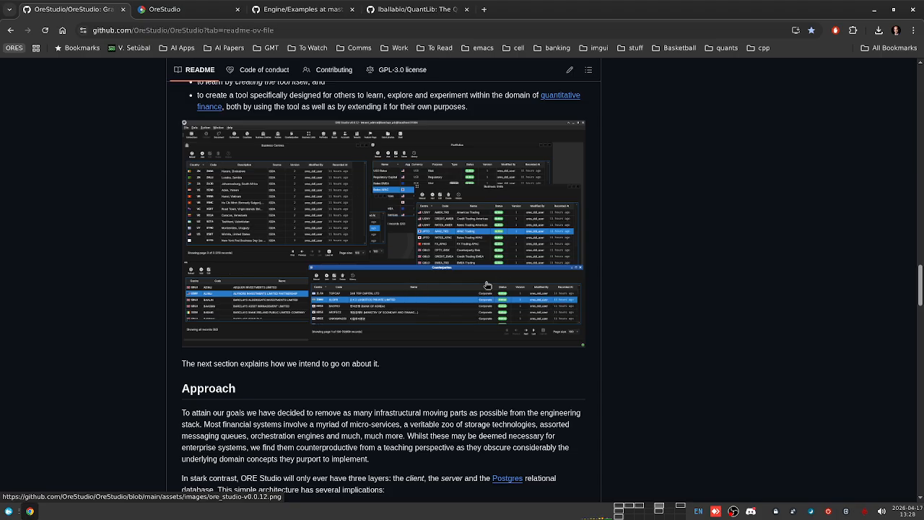
scroll(383, 290, "up", 1)
scroll(384, 289, "up", 4)
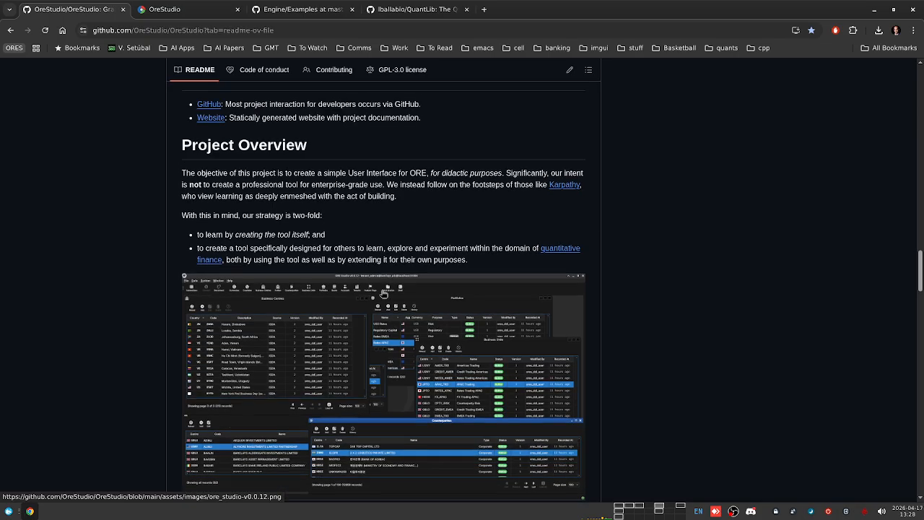
scroll(618, 258, "up", 1)
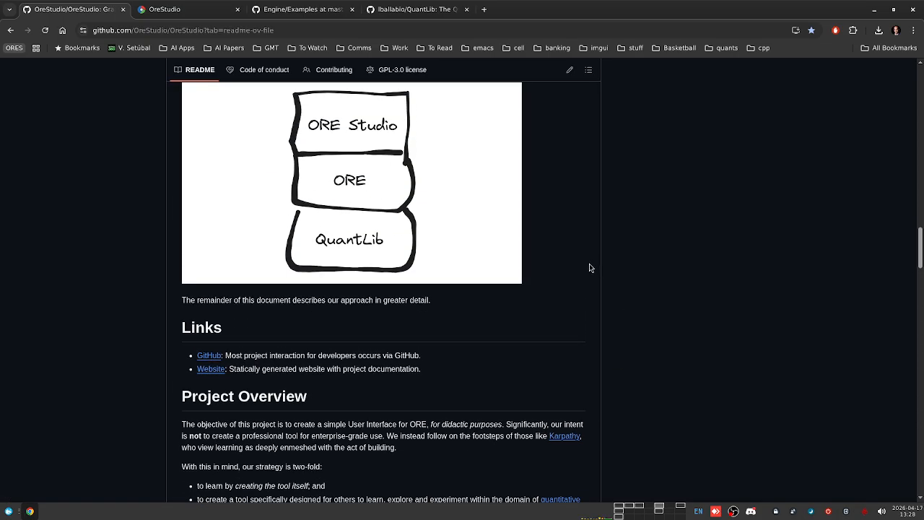
scroll(610, 332, "up", 4)
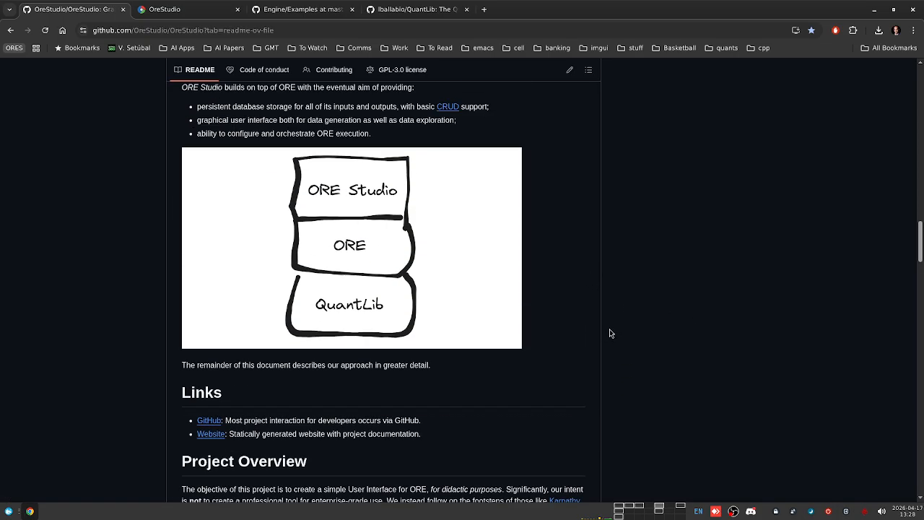
scroll(611, 336, "up", 3)
scroll(611, 336, "up", 1)
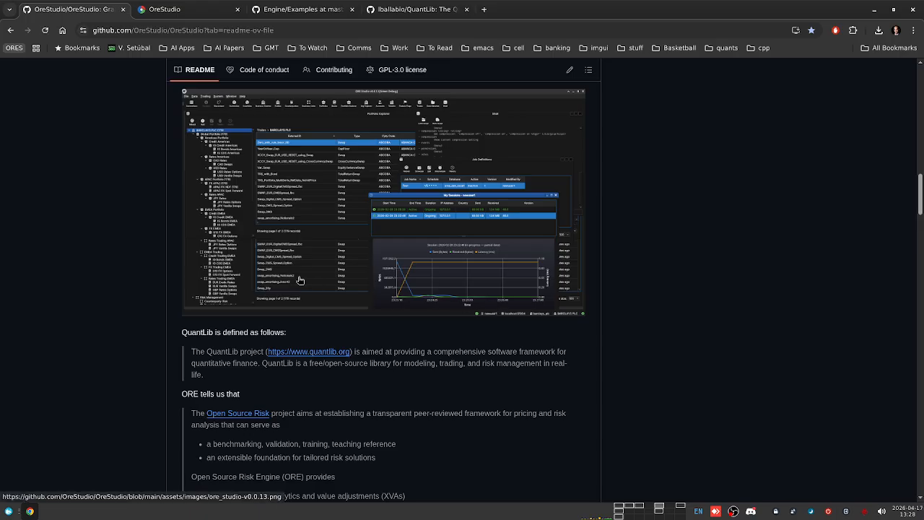
scroll(515, 250, "up", 1)
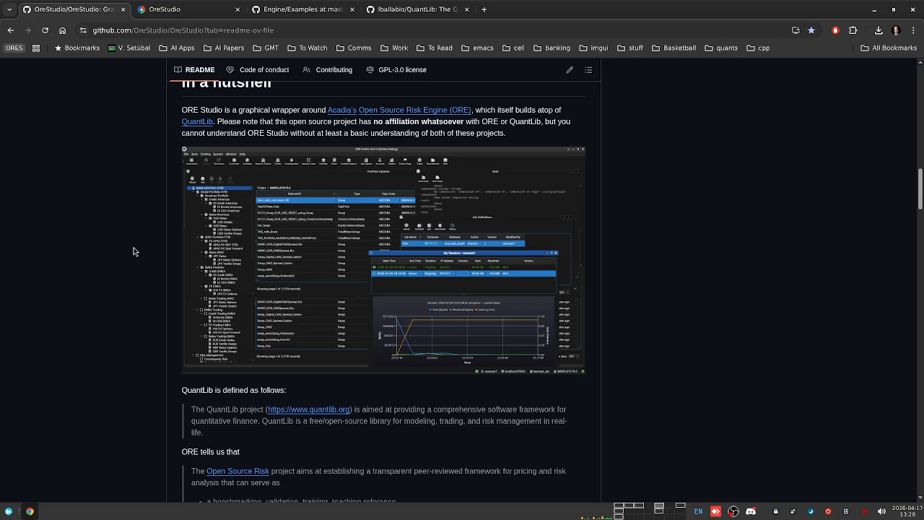
scroll(132, 251, "up", 1)
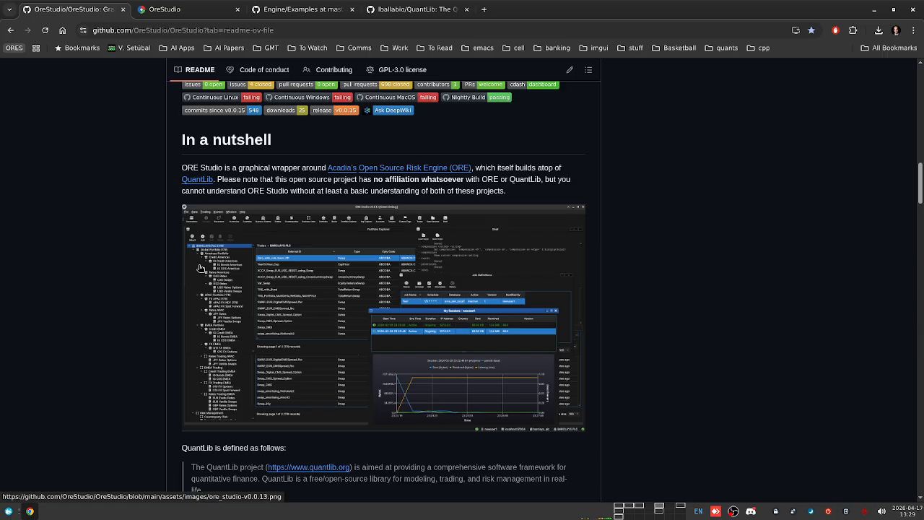
scroll(122, 254, "up", 1)
scroll(126, 249, "down", 2)
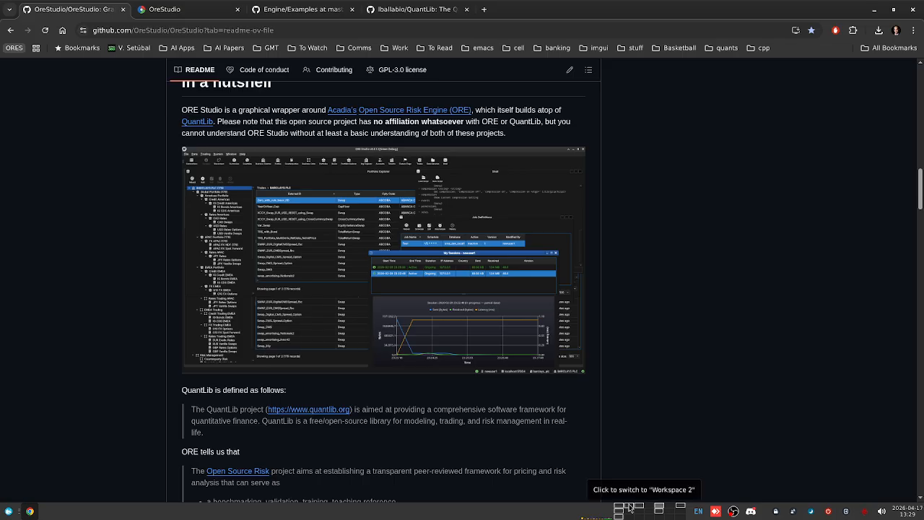
Step: On workspace 2, show the ORES Databases buffer in Emacs, then switch to the Thunar window
left_click(630, 508)
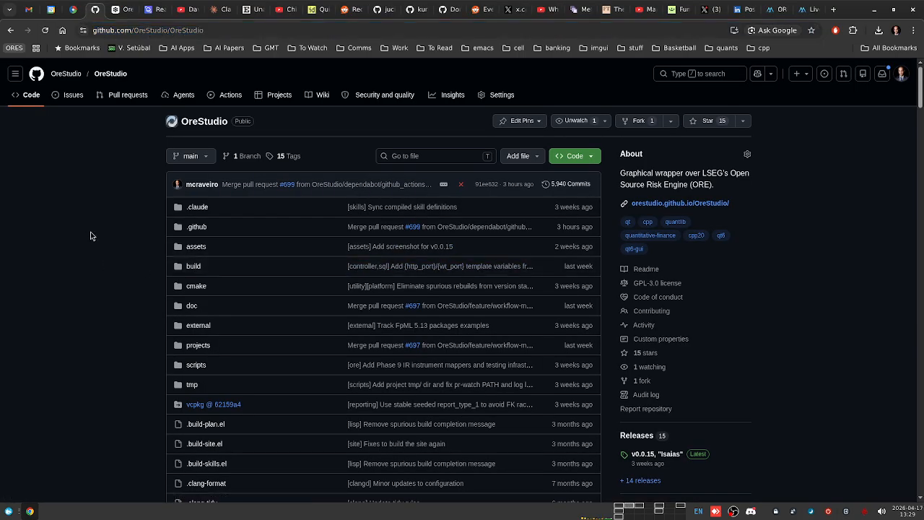
key("super+1")
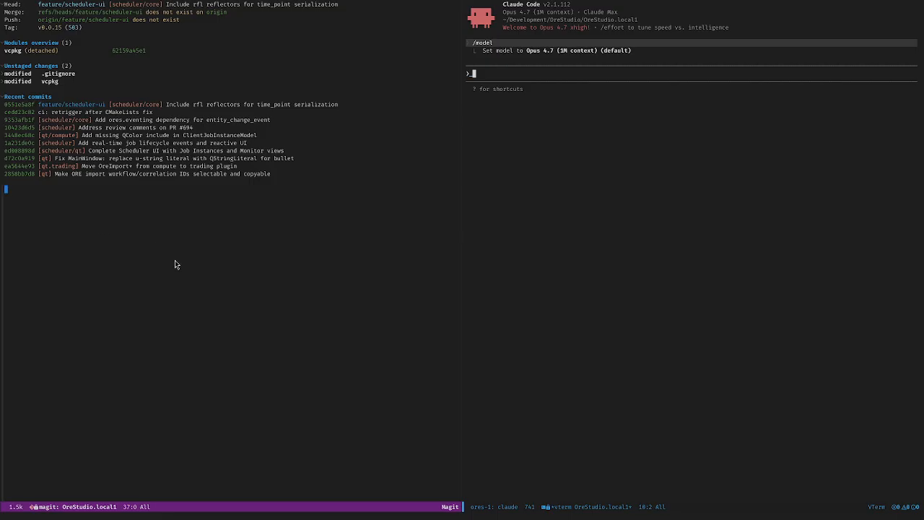
key("ctrl+x")
key("t")
key("o")
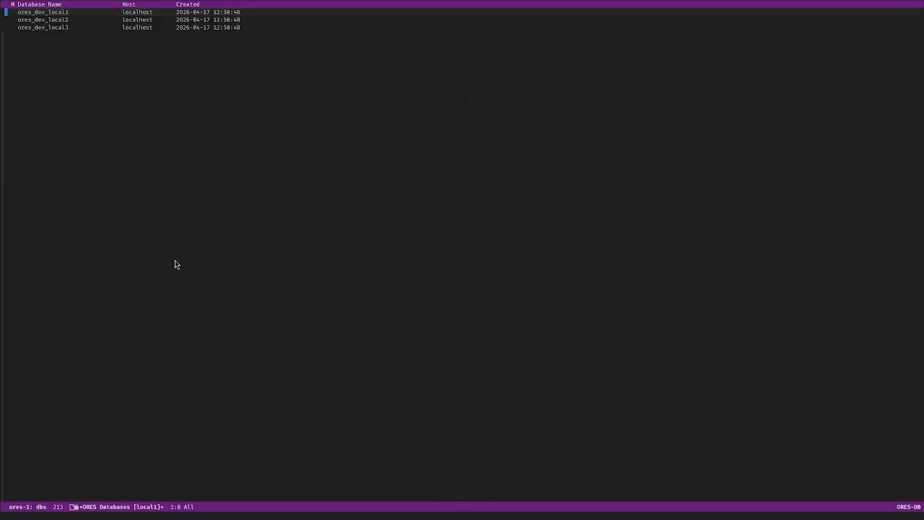
key("Up")
key("alt+Tab")
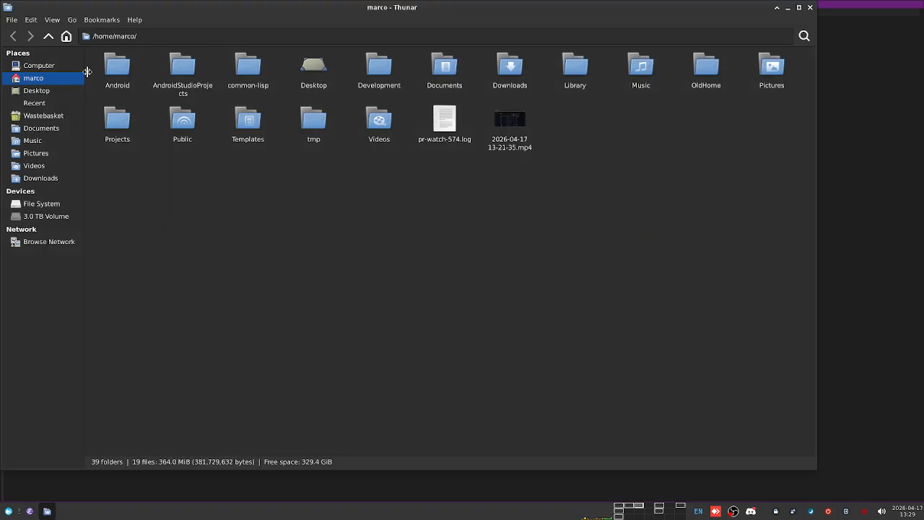
Step: Navigate Thunar to ~/Development/OreStudio using location-bar completion
left_click(159, 36)
type("Dev")
key("Tab")
type("O")
key("Tab")
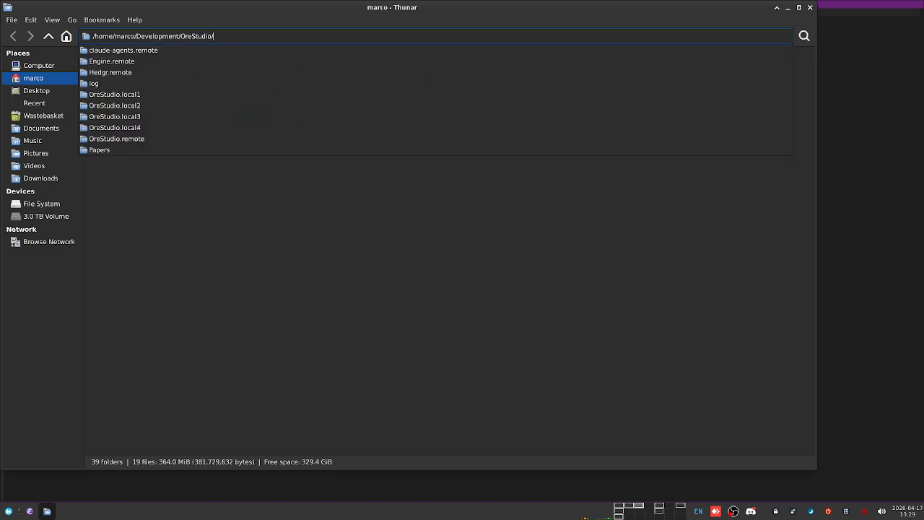
key("Return")
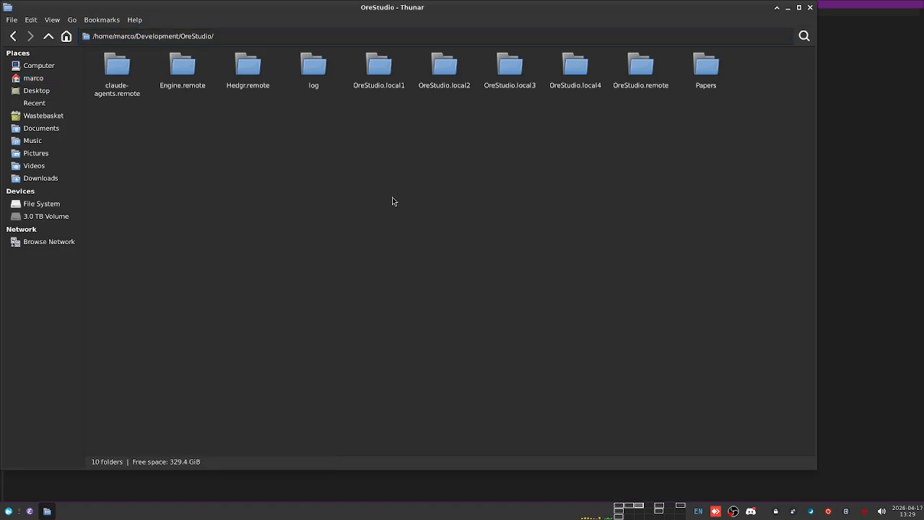
Step: Select the OreStudio.local1–local4 folders in turn to compare them, ending on Engine.remote
left_click(397, 88)
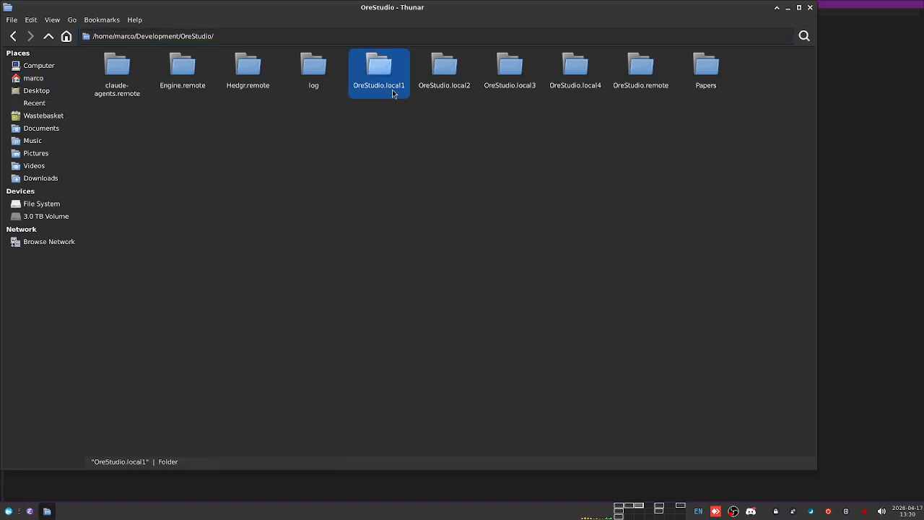
left_click(530, 87)
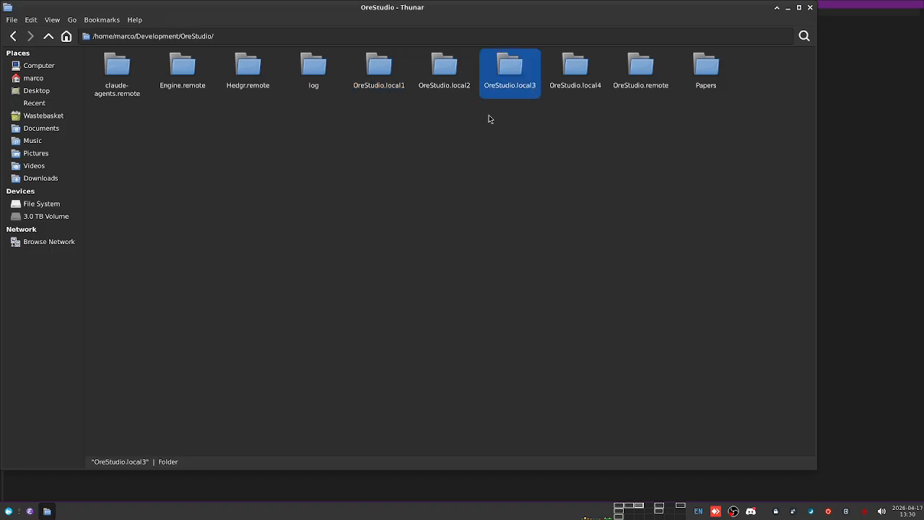
key("Right")
left_click(380, 70)
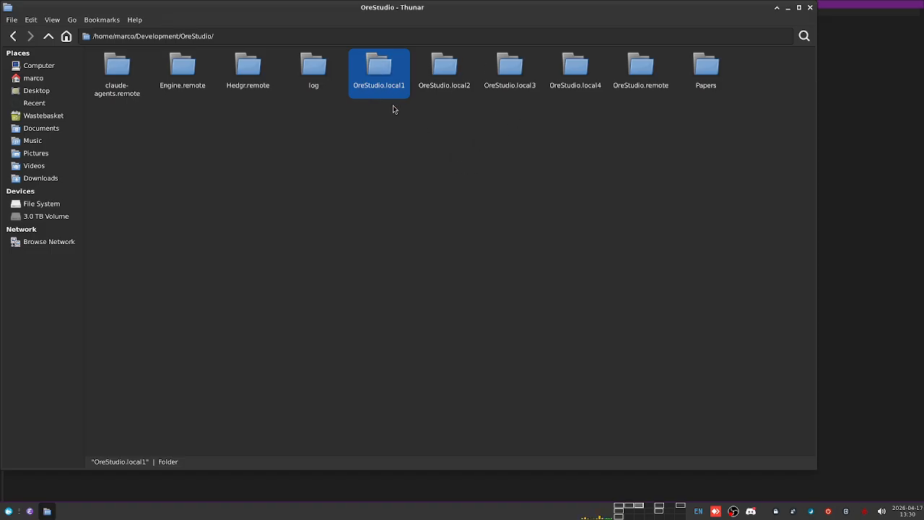
left_click(510, 70)
left_click(599, 77)
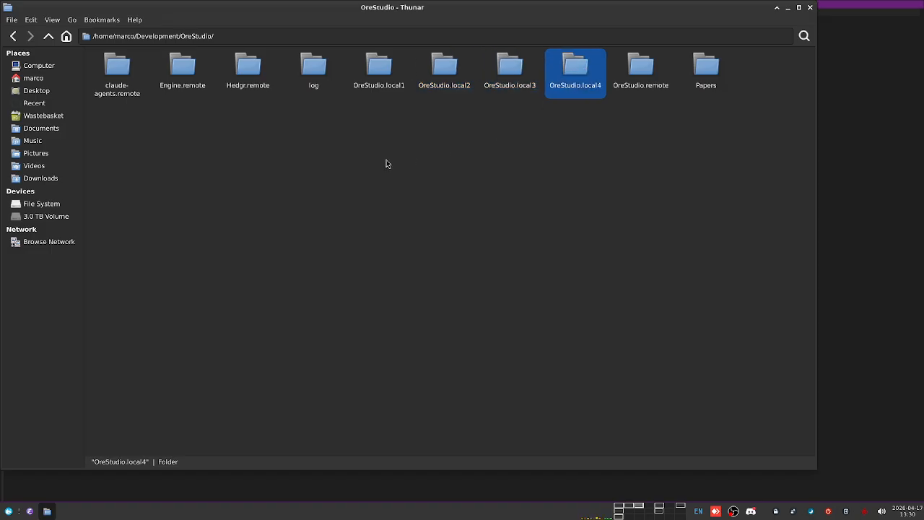
left_click(386, 72)
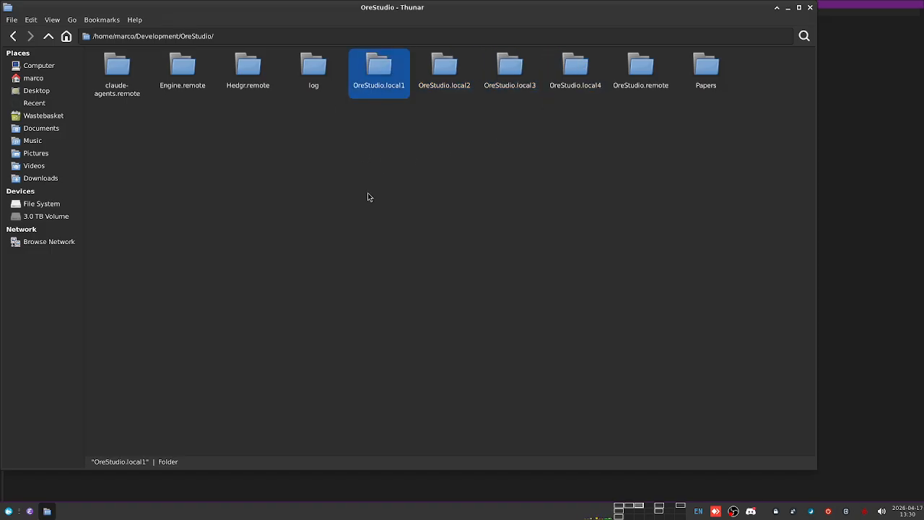
left_click(438, 64)
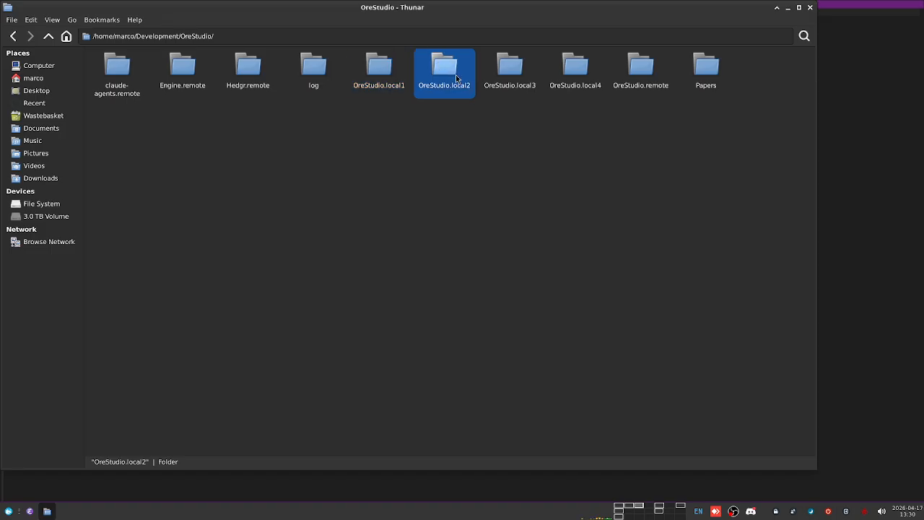
left_click(500, 69)
left_click(569, 68)
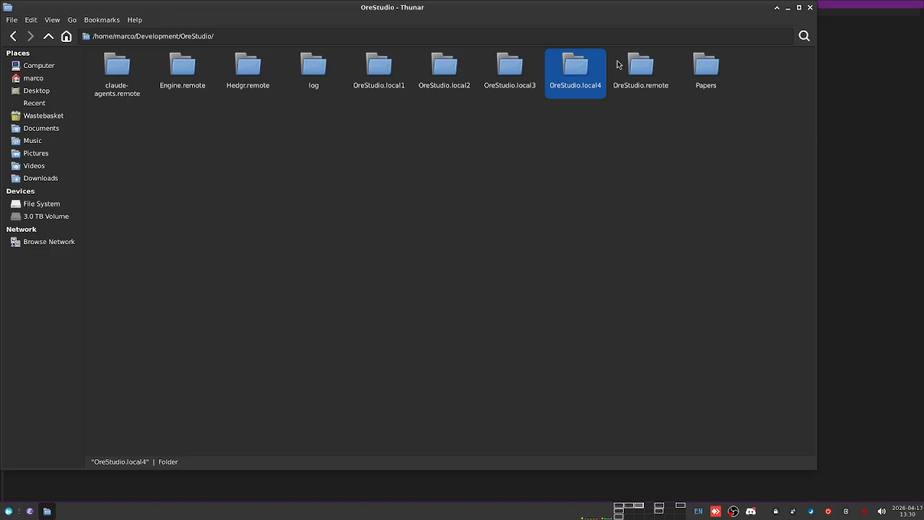
left_click(379, 85)
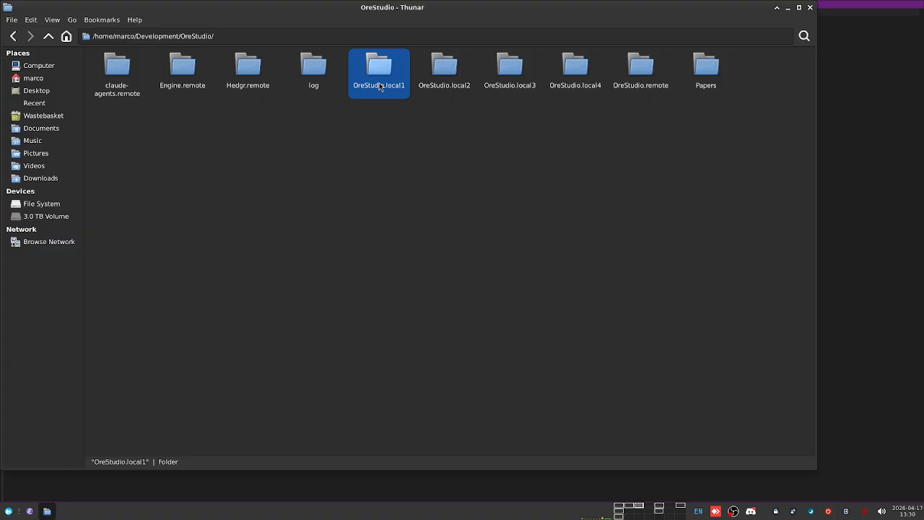
left_click(409, 144)
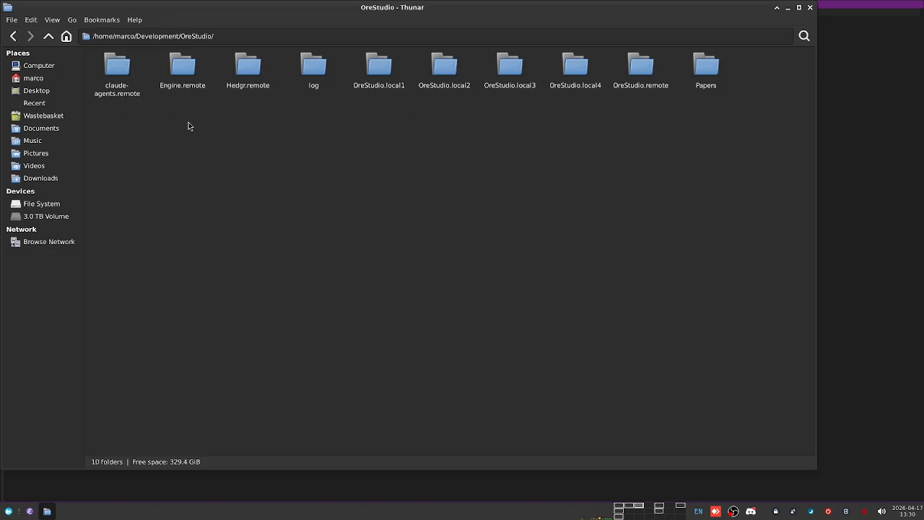
left_click(183, 71)
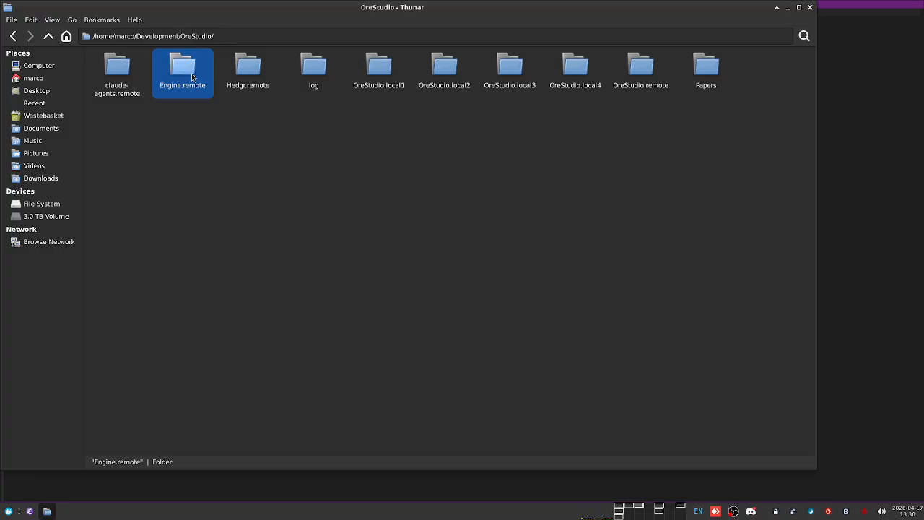
Step: Open OreStudio.local1/external/ore/packages and select the ore_1.8.15.0.tar.gz archive
double_click(378, 65)
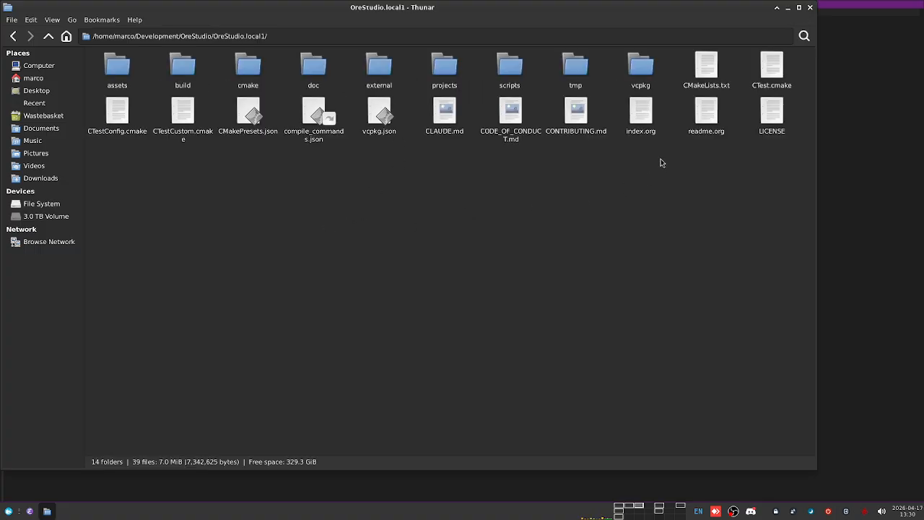
double_click(379, 67)
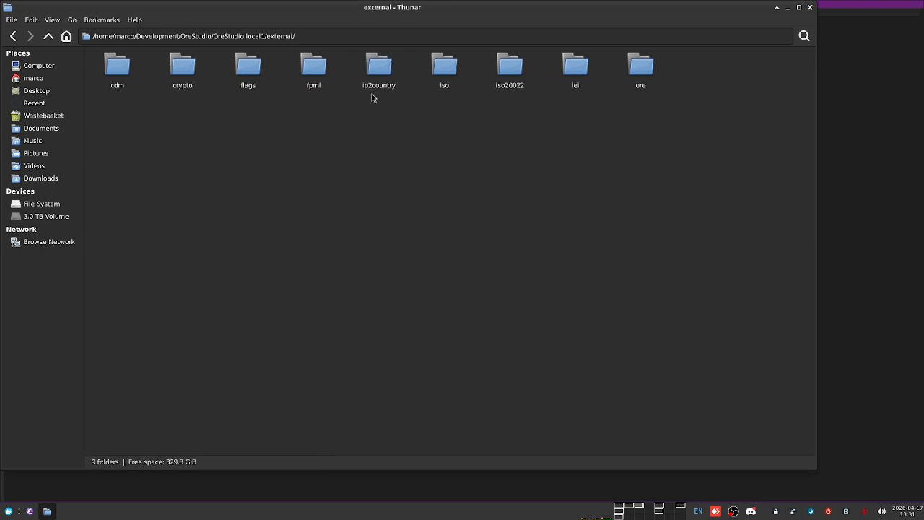
double_click(639, 69)
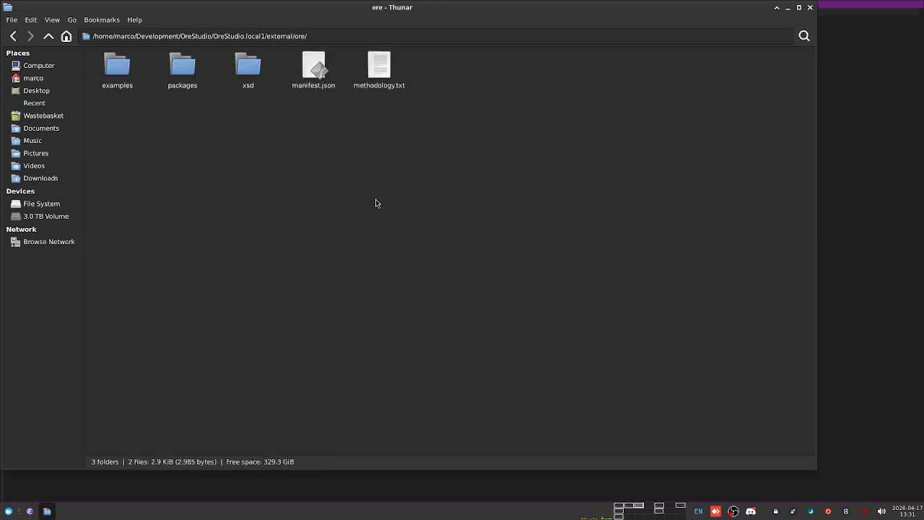
double_click(183, 66)
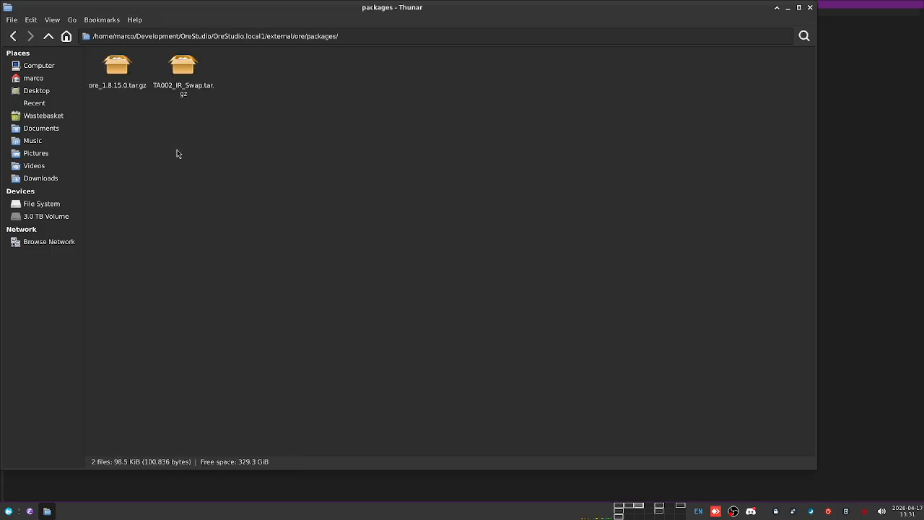
left_click(115, 78)
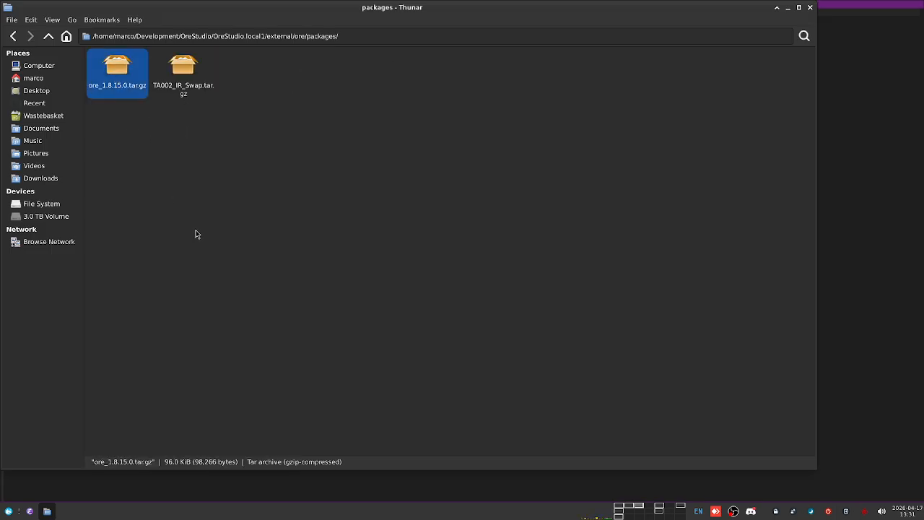
Step: Go back up to the OreStudio.local1 folder and close the file manager
left_click(48, 36)
left_click(49, 36)
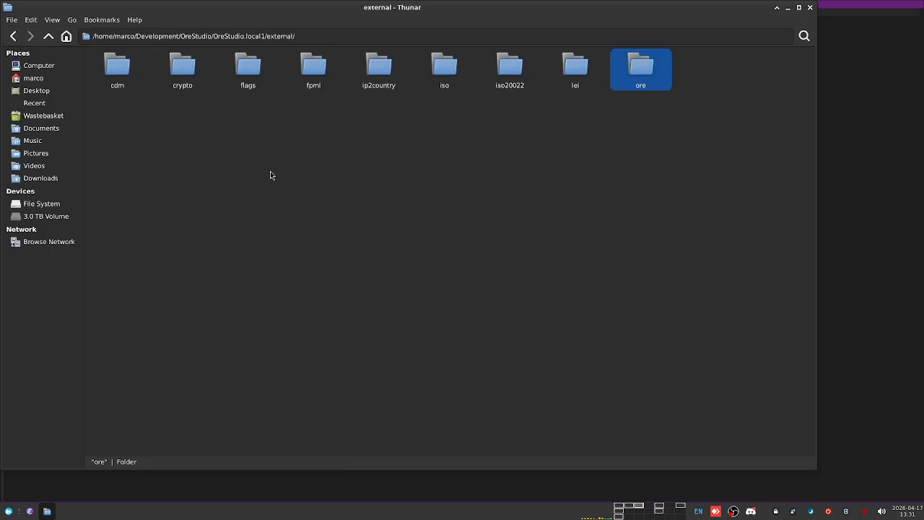
left_click(48, 36)
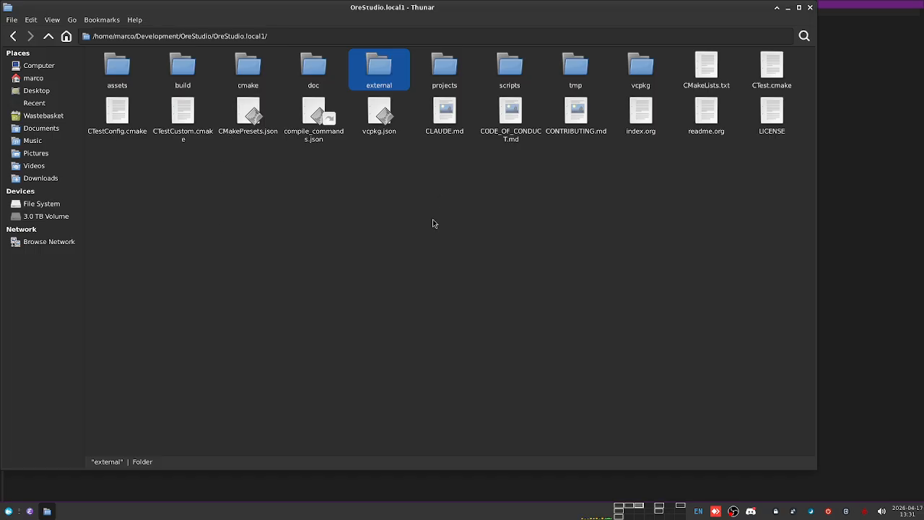
left_click(809, 9)
Step: Select the ores_dev_local1 row and open the ORES Database Management menu with '?'
key("Up")
key("Up")
key("Up")
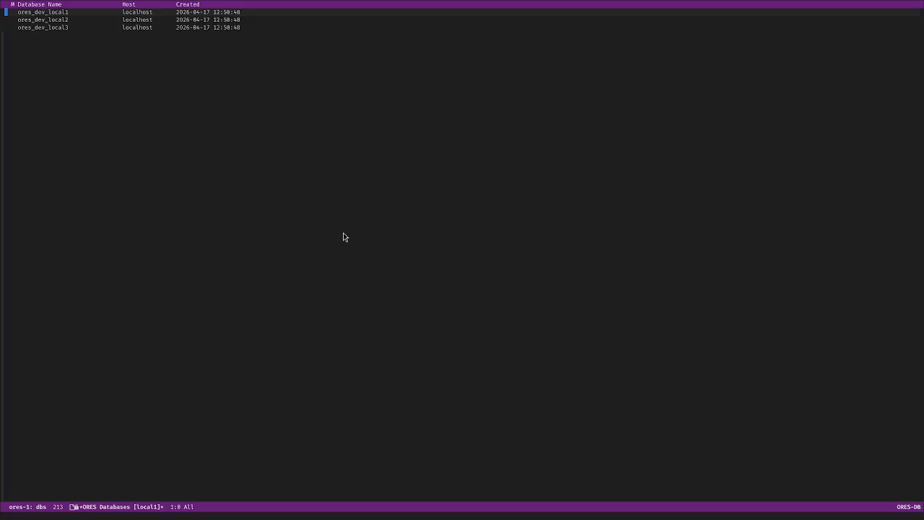
key("question")
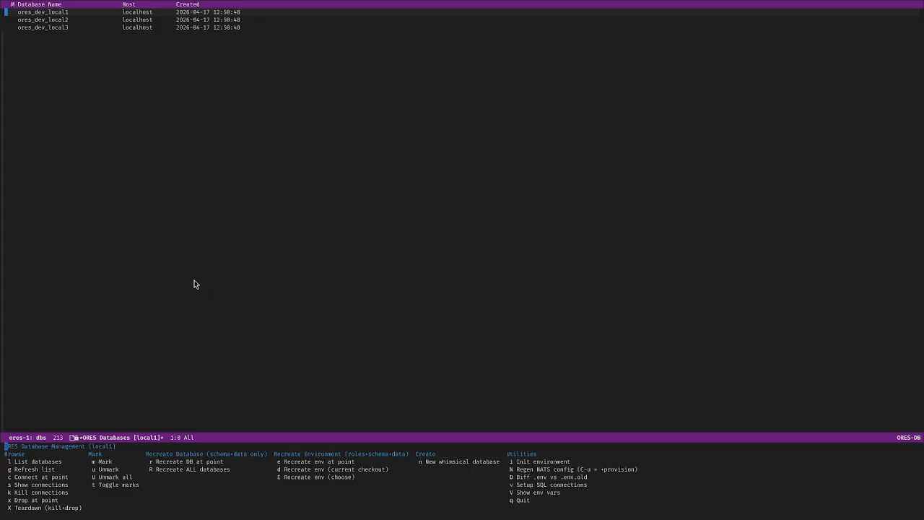
Step: Initialise the local1 environment with the default linux-clang-debug-make preset and review the output
key("r")
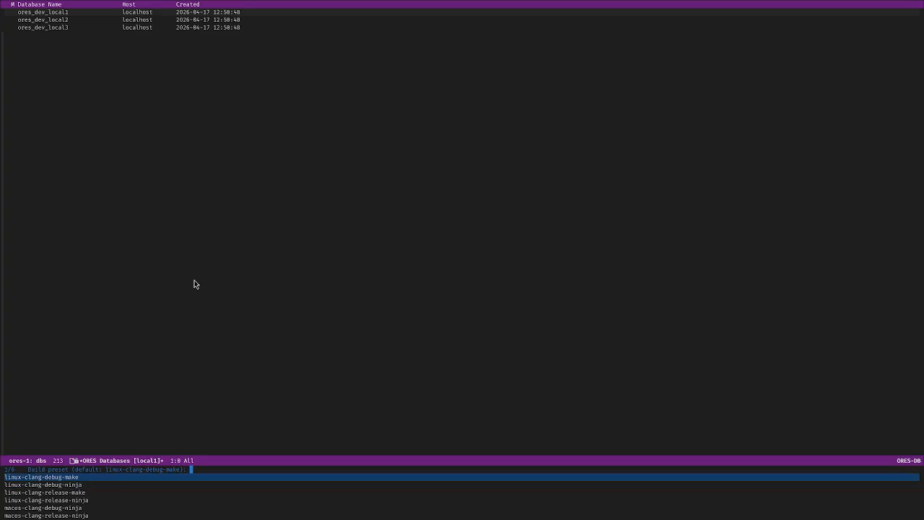
key("Return")
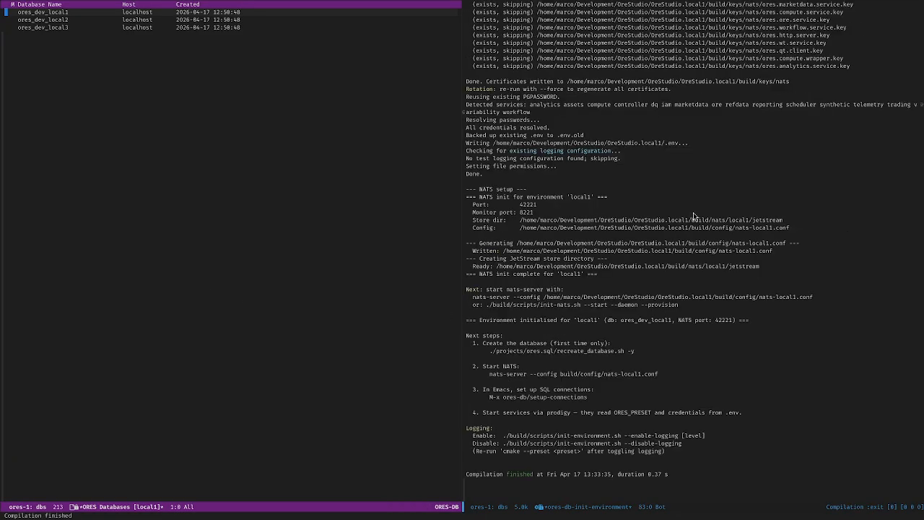
left_click(712, 189)
key("alt+less")
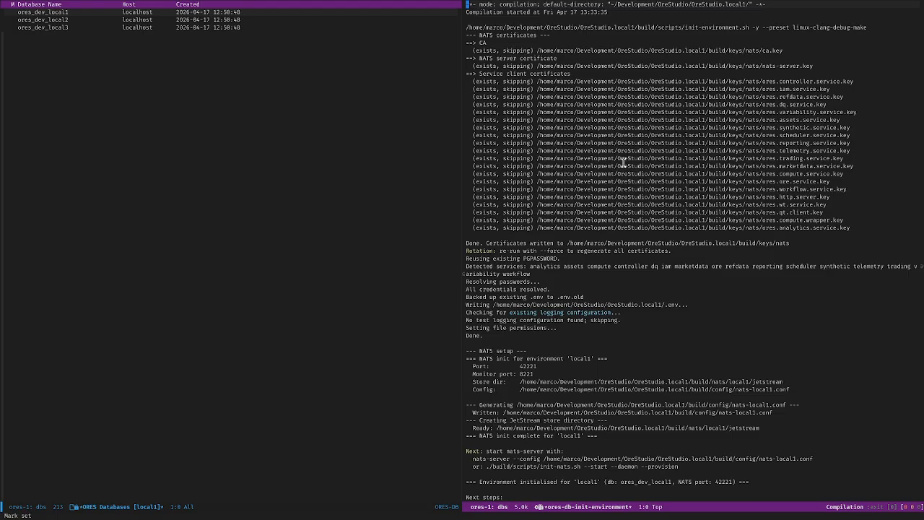
left_click_drag(479, 35, 842, 68)
left_click(846, 226)
Step: Open the regenerated .env file from the local1 checkout with C-x C-f
left_click(210, 238)
key("ctrl+x")
key("ctrl+f")
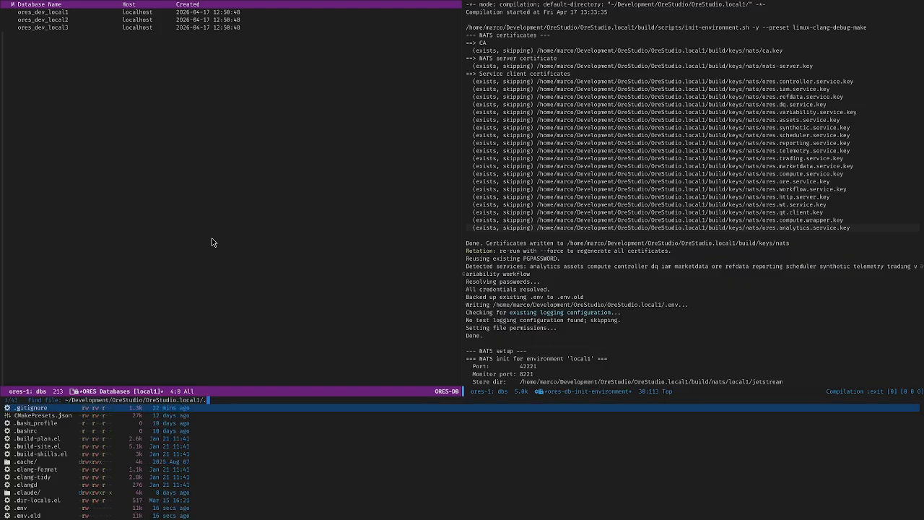
type(".en")
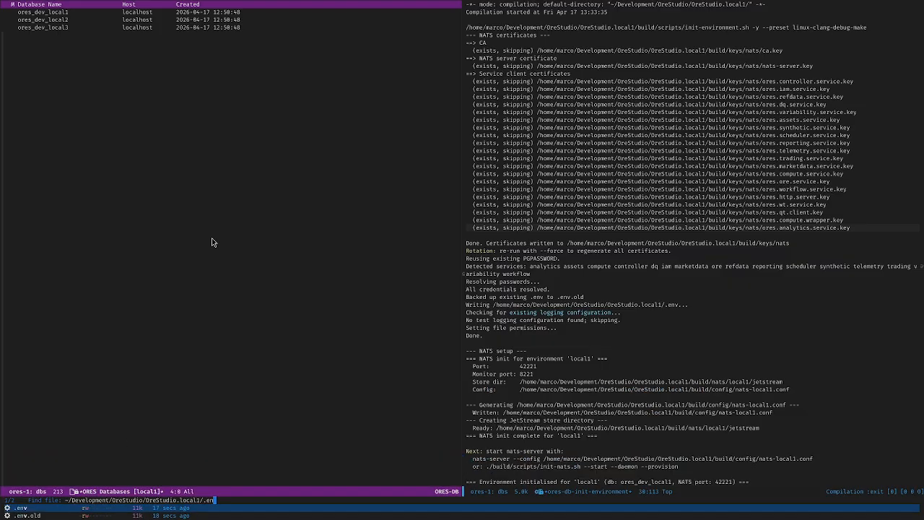
key("Return")
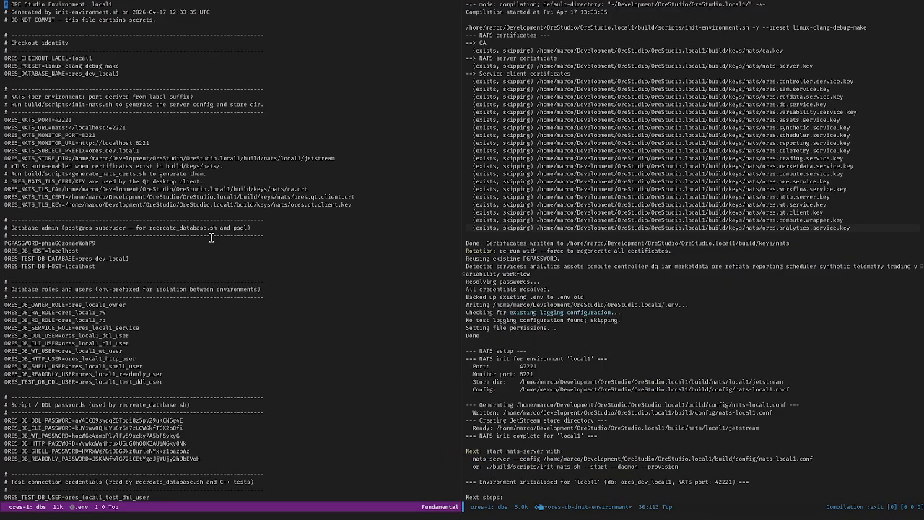
Step: Start a shell with M-x shell, then close it to return to the .env file
key("alt+x")
type("shell")
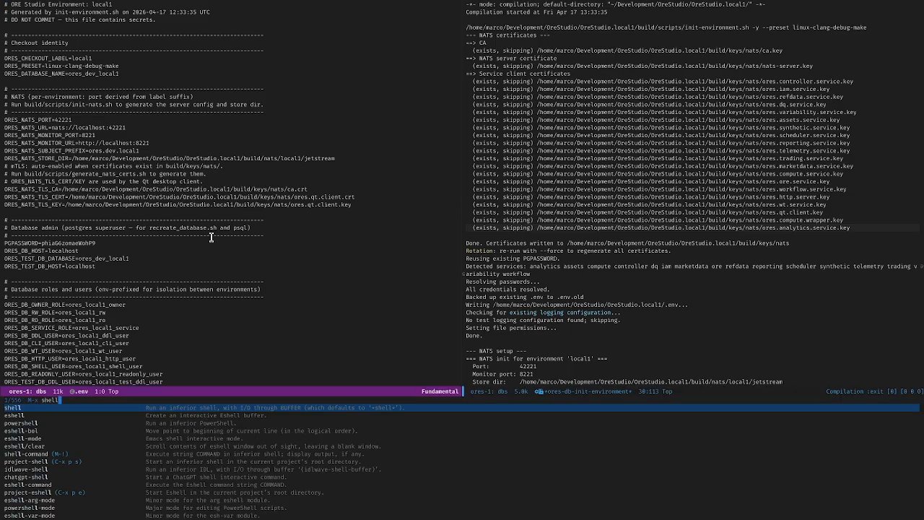
key("Return")
key("ctrl+x")
key("k")
key("Return")
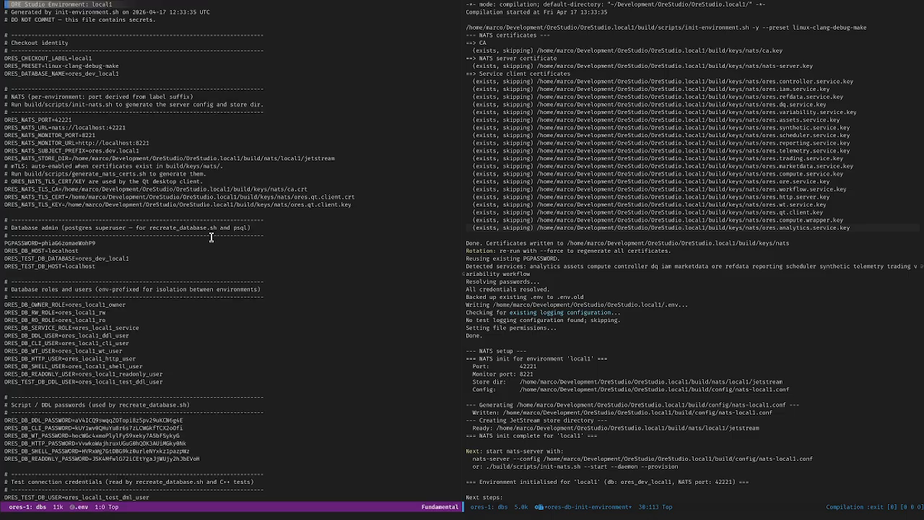
Step: Switch the .env buffer to sh-mode for shell-script highlighting
key("alt+x")
type("bash")
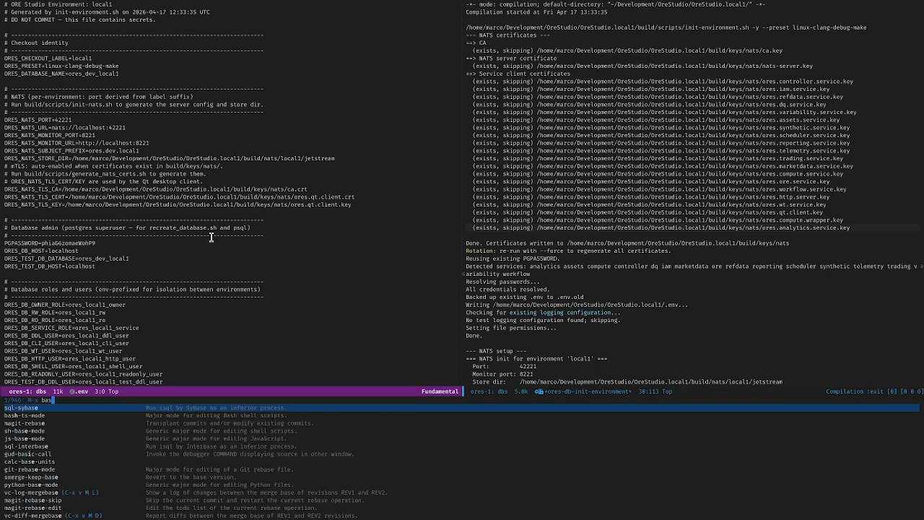
key("BackSpace")
key("BackSpace")
key("BackSpace")
key("BackSpace")
type("sh-mode")
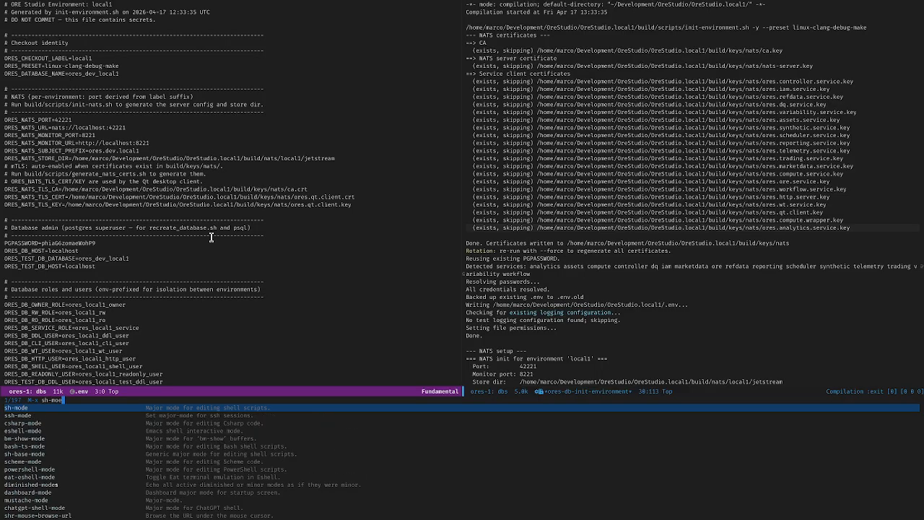
key("Return")
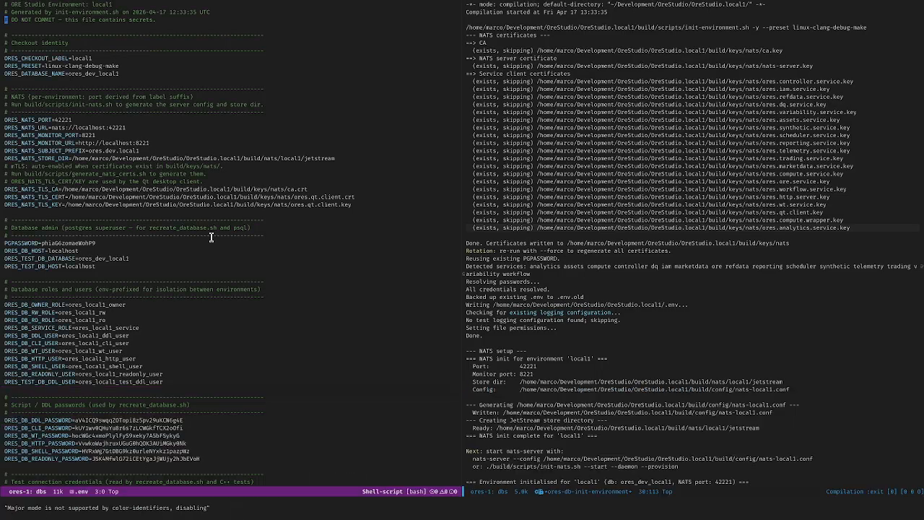
Step: Read down through the .env settings, marking and copying the test connection credentials block
key("alt+less")
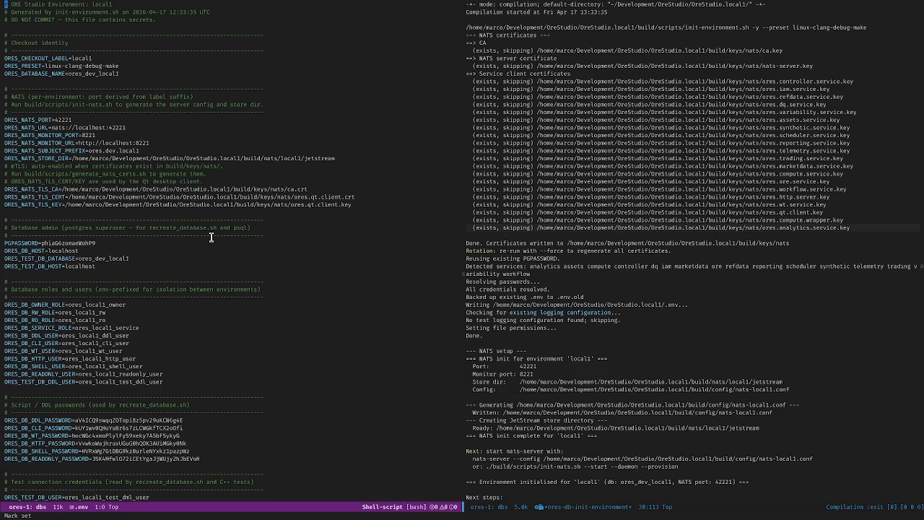
key("Down")
key("Down")
key("Down")
key("Down")
key("Down")
key("Down")
key("Down")
key("Down")
key("Down")
key("Down")
key("Down")
key("Down")
key("Down")
key("Down")
key("Down")
key("Down")
key("Down")
key("Down")
key("Down")
key("Down")
key("Down")
key("Down")
key("Down")
key("Down")
key("Down")
key("Down")
key("Down")
key("Down")
key("Down")
key("Down")
key("Down")
key("Down")
key("Down")
key("Down")
key("Down")
key("Down")
key("Down")
key("Down")
key("Down")
key("Down")
key("Down")
key("Down")
key("Down")
key("Down")
key("Down")
key("Down")
key("Down")
key("Down")
key("Down")
key("Down")
key("Down")
key("Down")
key("Down")
key("Down")
key("Down")
key("Down")
key("Down")
key("Down")
key("Down")
key("Down")
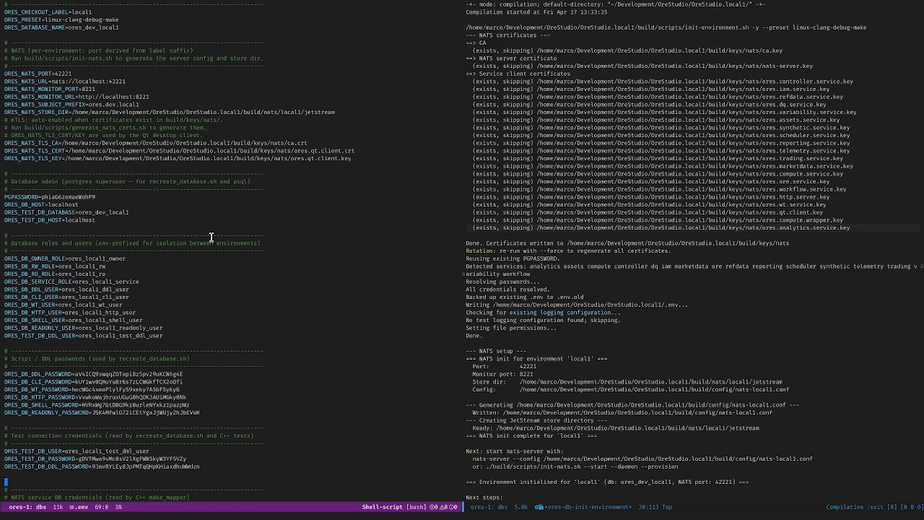
key("Up")
key("Up")
key("Up")
key("Up")
key("ctrl+space")
key("Down")
key("Down")
key("Down")
key("Down")
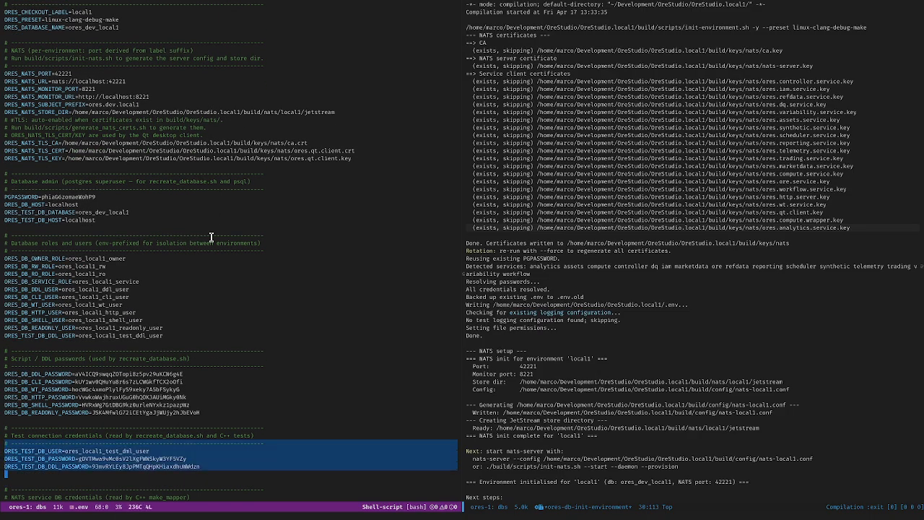
key("alt+w")
key("Down")
key("Down")
key("Down")
key("Down")
key("Down")
key("Down")
key("Down")
key("Down")
key("Down")
key("Down")
key("Down")
key("Down")
key("Down")
key("Down")
key("Down")
key("Down")
key("Down")
key("Down")
key("Down")
key("Down")
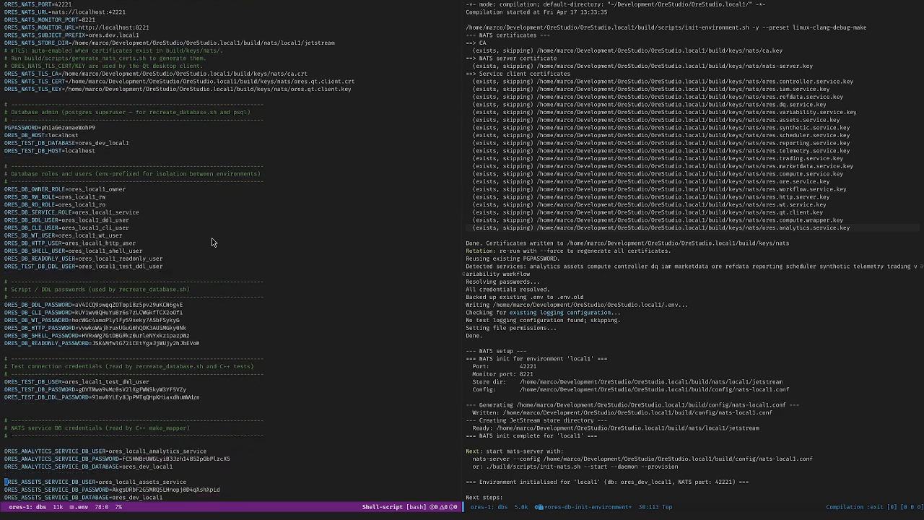
scroll(212, 238, "down", 10)
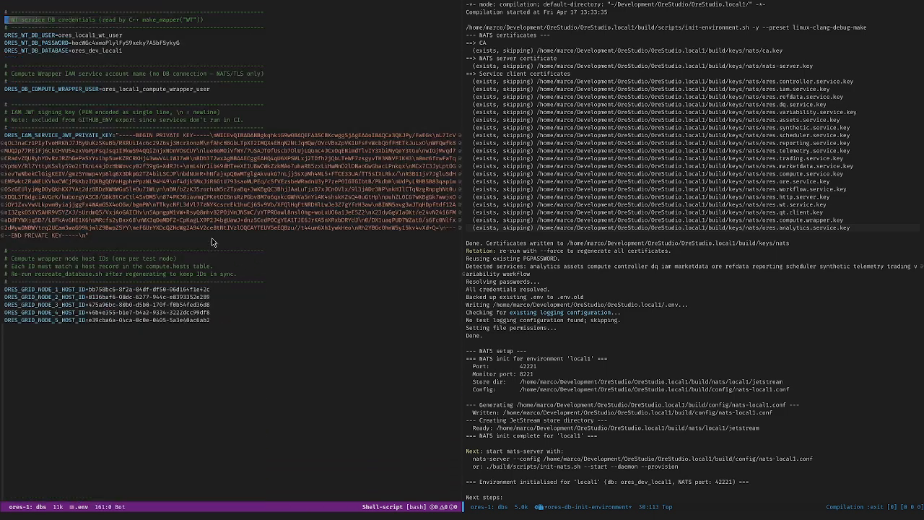
key("alt+less")
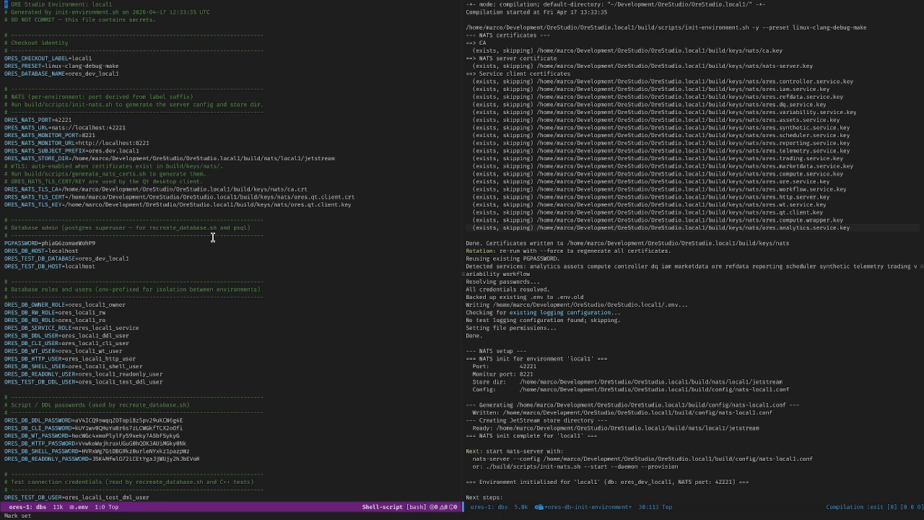
Step: Page through the .env file again from the top
left_click(191, 108)
key("alt+less")
key("Down")
key("Down")
key("Down")
key("Down")
key("Down")
key("Down")
key("Down")
key("Down")
key("Down")
key("Down")
key("Down")
key("Down")
key("Down")
key("Down")
key("Down")
key("Down")
key("Down")
key("Down")
key("Down")
key("Down")
key("Down")
key("Down")
key("Down")
key("Down")
key("Down")
key("Down")
key("Down")
key("ctrl+v")
key("ctrl+v")
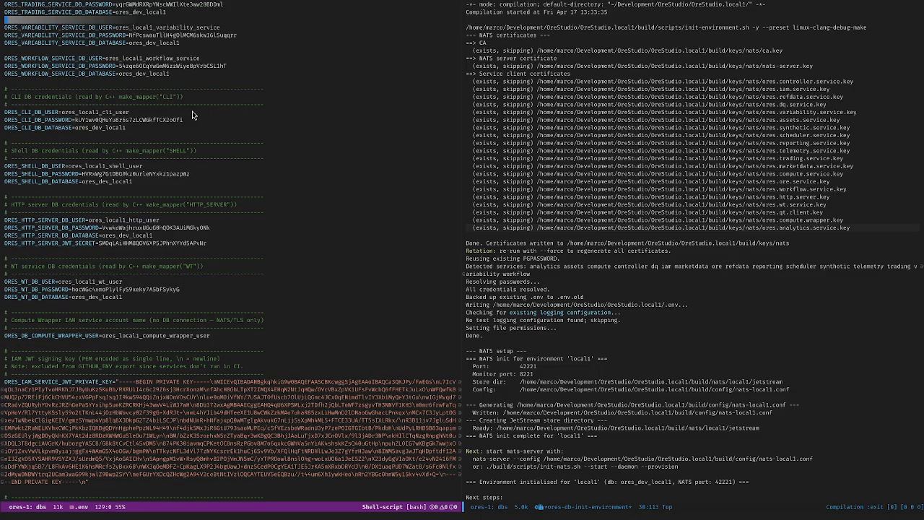
key("alt+less")
key("ctrl+x")
Step: Back in the project shell, begin an 'rm .env' command, then abandon it
key("k")
key("Return")
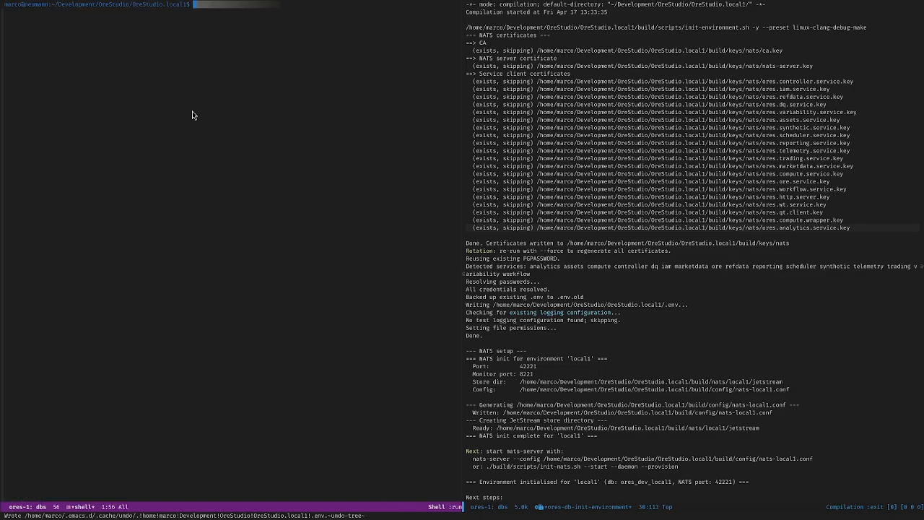
type("rm ")
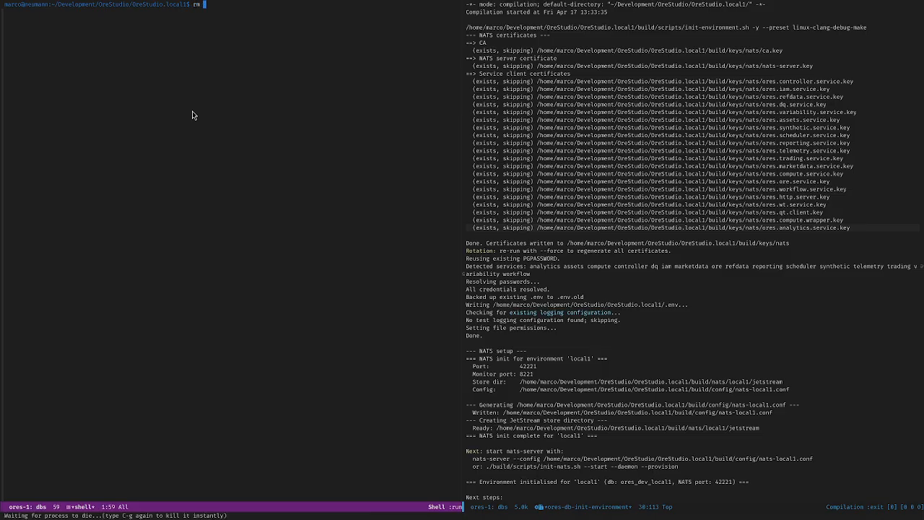
type(".env")
key("Tab")
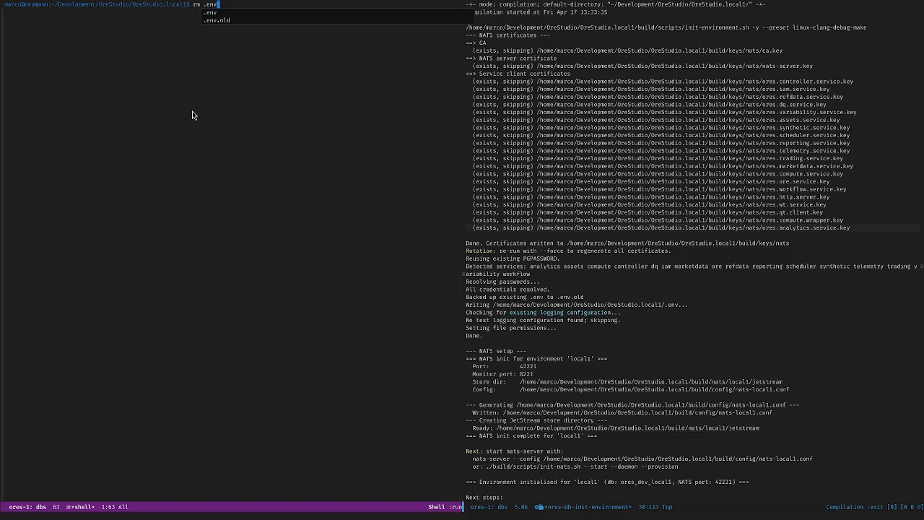
key("BackSpace")
key("BackSpace")
key("BackSpace")
key("BackSpace")
key("BackSpace")
key("BackSpace")
key("BackSpace")
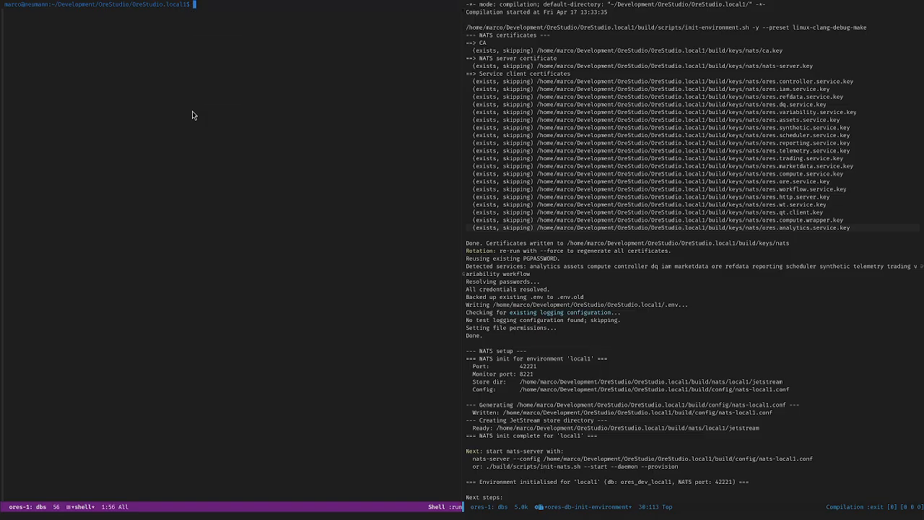
Step: Select and copy the init-environment script name from the output's command line
left_click(663, 45)
key("Up")
key("Up")
key("ctrl+e")
key("alt+b")
key("alt+b")
key("alt+b")
key("alt+b")
key("alt+b")
key("ctrl+space")
key("alt+f")
key("alt+f")
key("alt+w")
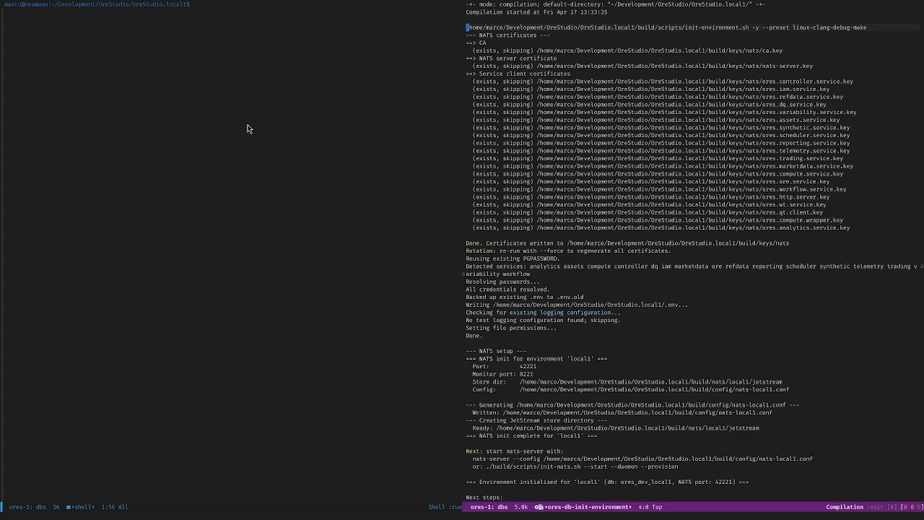
left_click(248, 129)
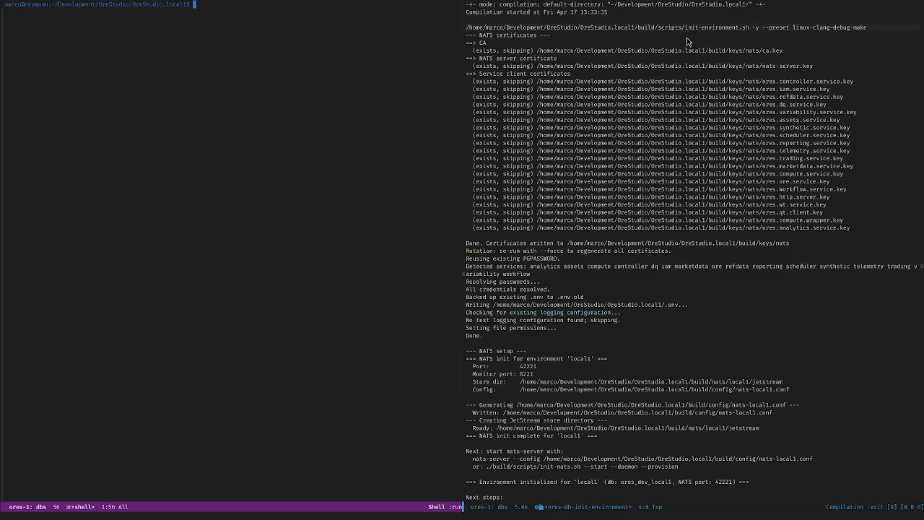
Step: Mark the 'init-environment.sh -y' and '--preset linux-clang-debug-make' parts of the command
left_click_drag(681, 27, 764, 27)
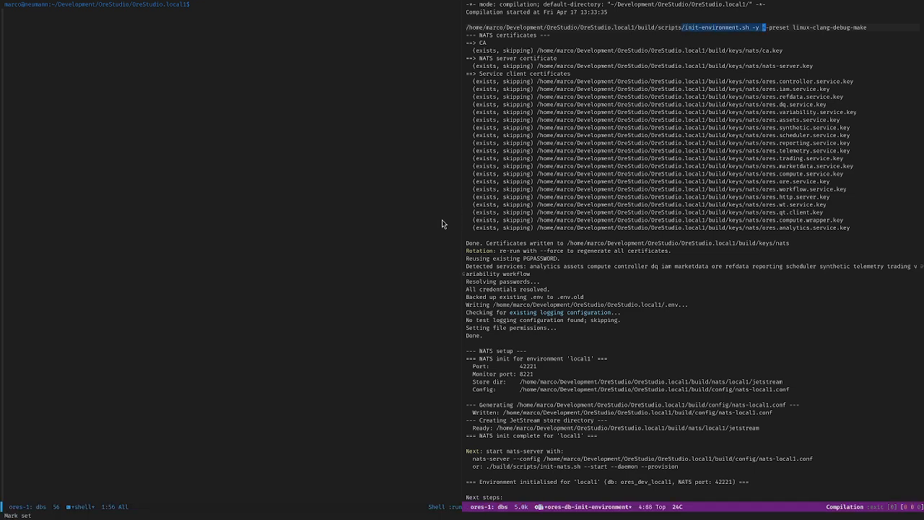
left_click(817, 28)
key("alt+b")
key("alt+b")
key("Left")
key("Left")
key("ctrl+space")
key("ctrl+e")
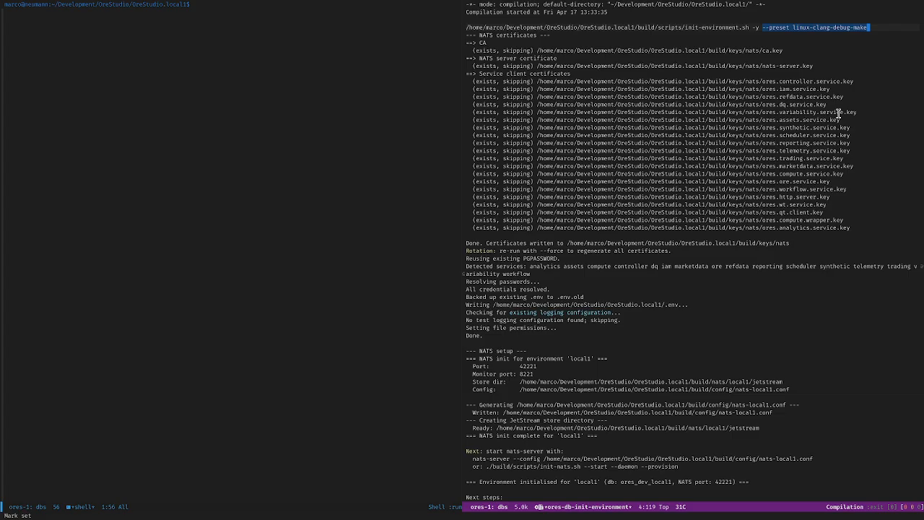
key("alt+w")
key("ctrl+a")
left_click(270, 168)
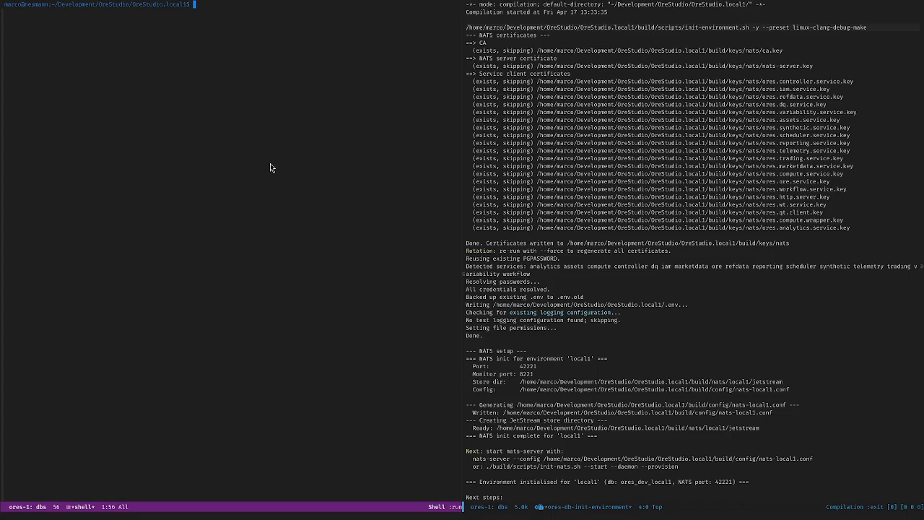
Step: Switch to the ORES Databases [local1] buffer
key("ctrl+x")
key("b")
key("Return")
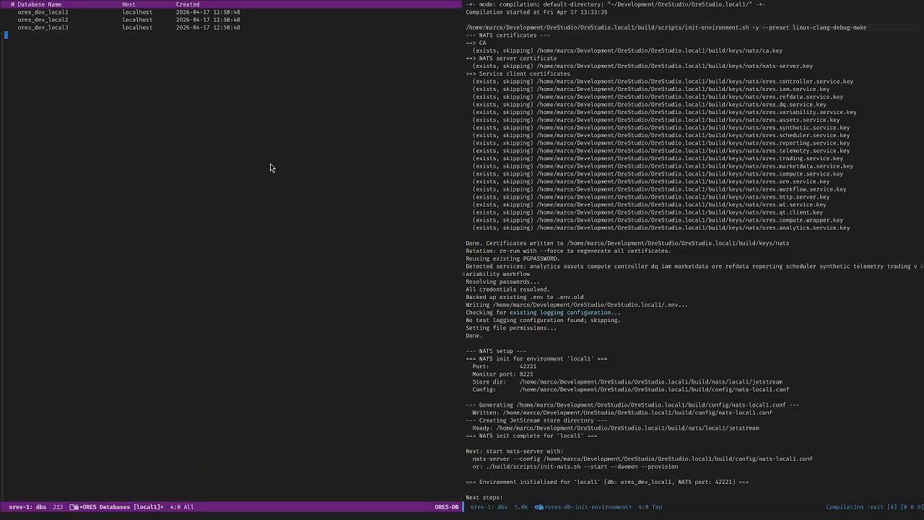
Step: Close the compilation window and recreate ores_dev_local1 from the ORES-DB menu, confirming with y
key("ctrl+x")
key("1")
key("Up")
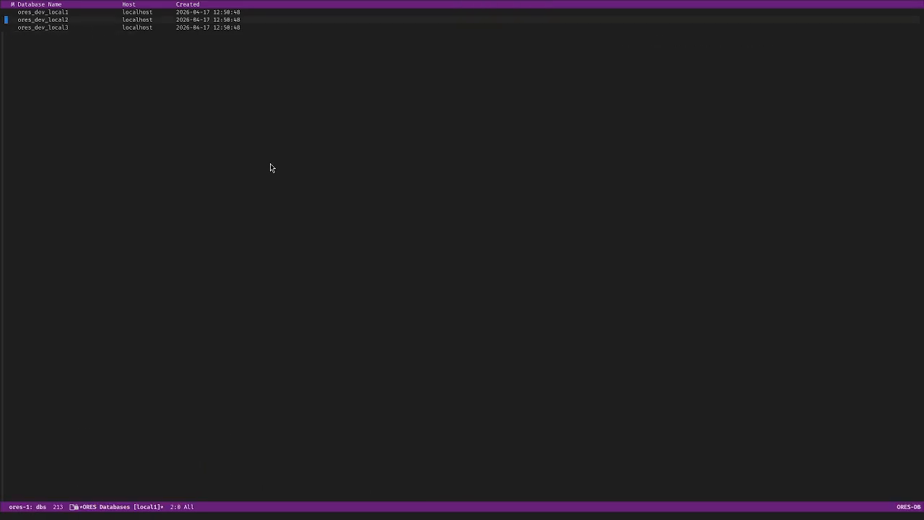
key("Up")
key("?")
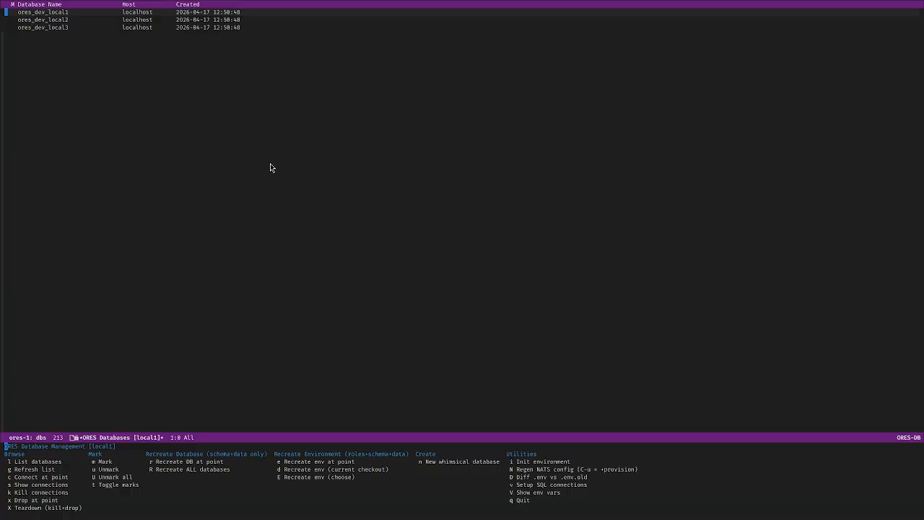
key("r")
key("y")
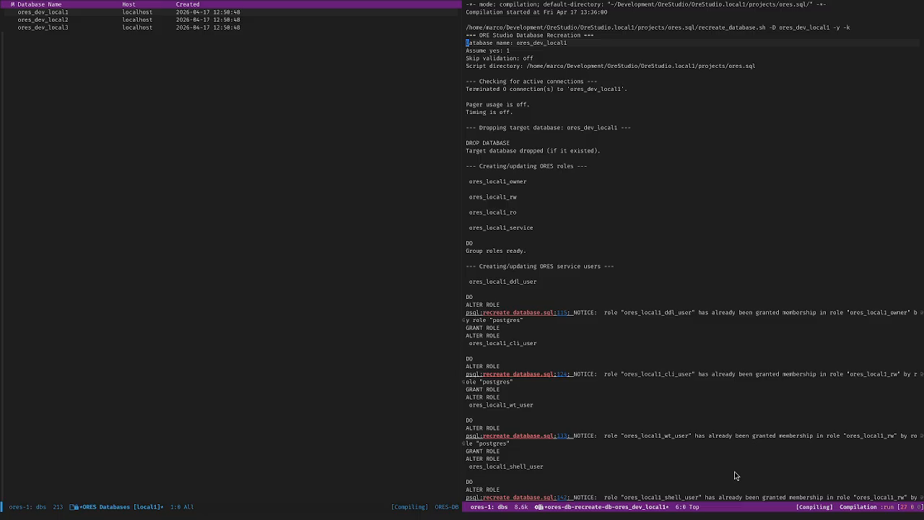
Step: Select the 'Database name: ores_dev_local1' line and scroll through the recreation output
key("ctrl+space")
key("ctrl+e")
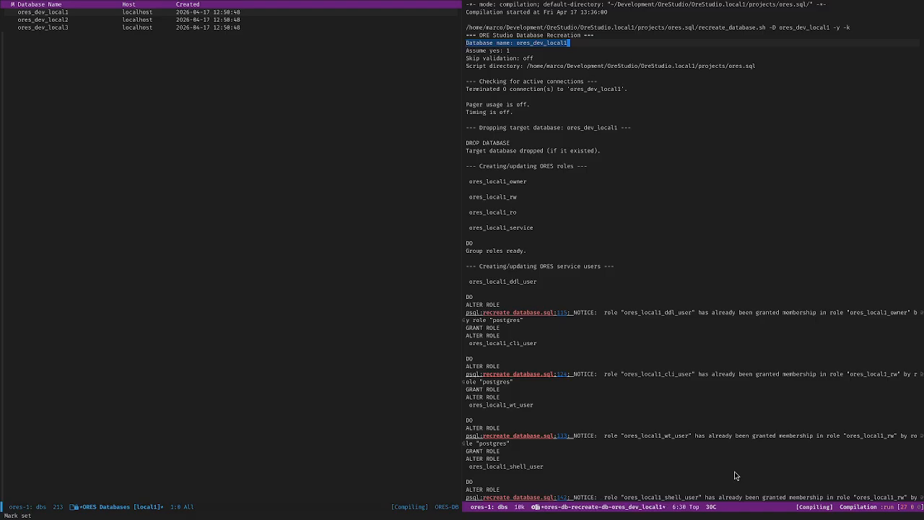
key("ctrl+g")
key("ctrl+b")
key("ctrl+b")
key("ctrl+b")
key("ctrl+b")
key("ctrl+b")
key("ctrl+b")
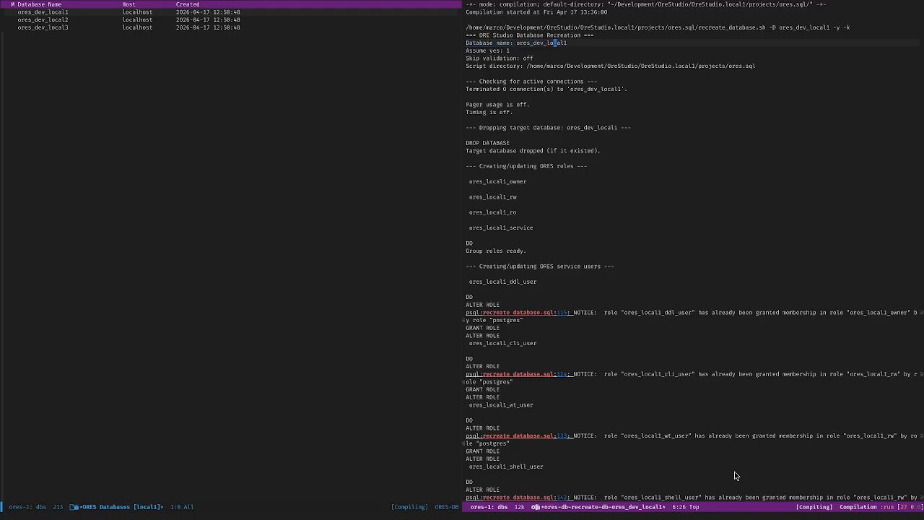
key("ctrl+space")
key("ctrl+e")
key("alt+w")
scroll(735, 475, "down", 20)
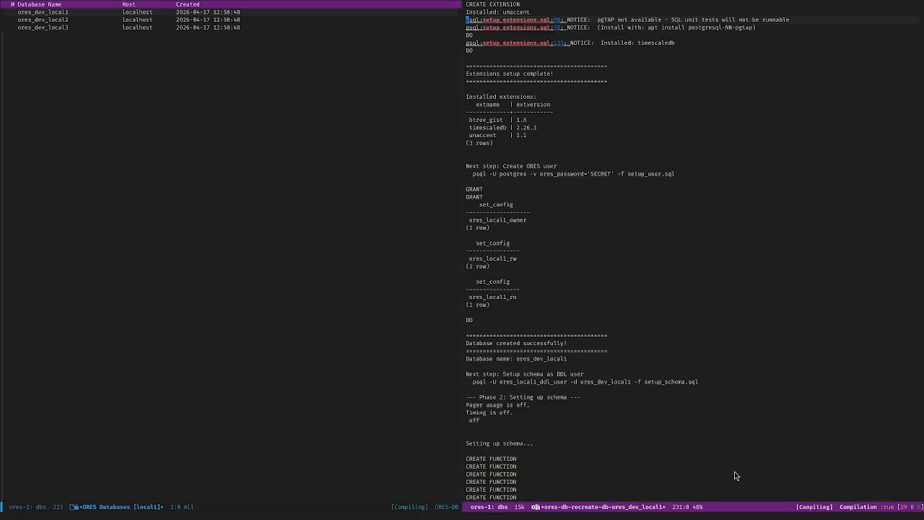
scroll(735, 475, "down", 20)
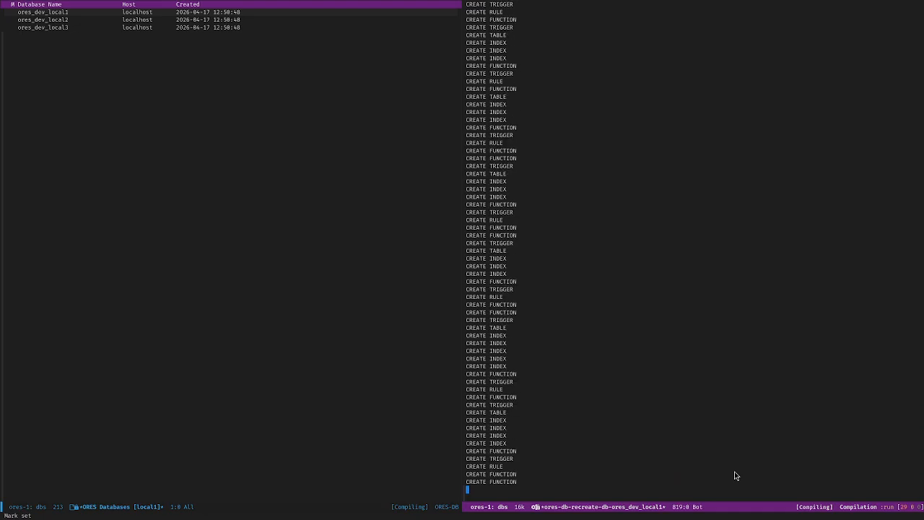
key("alt+less")
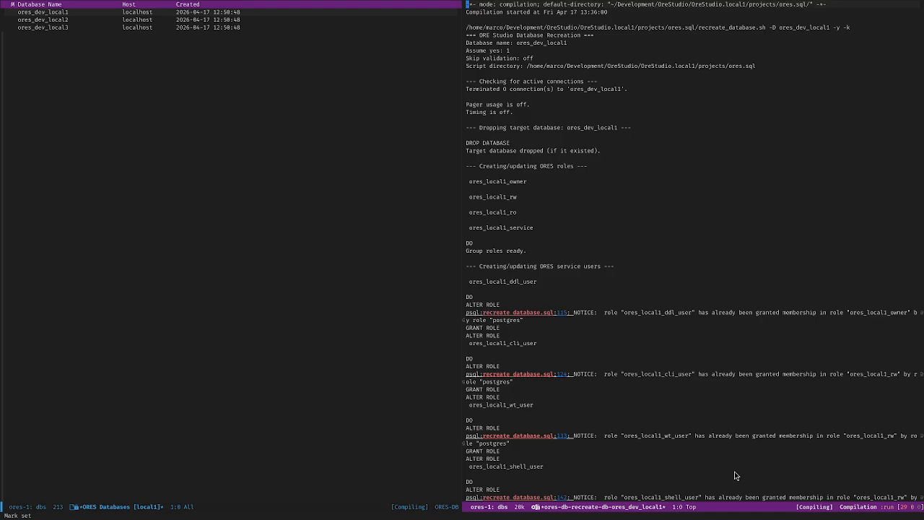
scroll(735, 475, "down", 15)
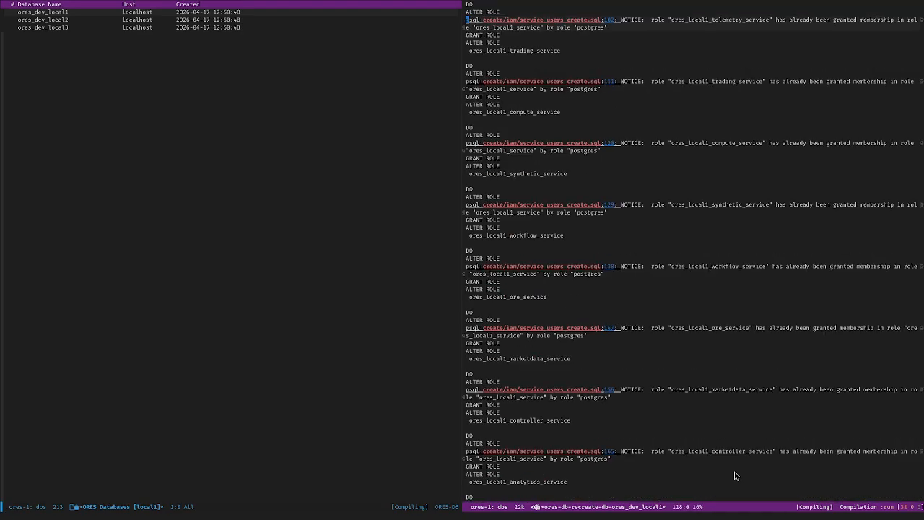
scroll(736, 475, "up", 20)
Step: Select the recreate_database.sh script name in the output's command line
key("ctrl+n")
key("ctrl+e")
key("alt+b")
key("alt+b")
key("alt+b")
key("alt+b")
key("alt+b")
key("alt+b")
key("alt+b")
key("alt+b")
key("alt+b")
key("alt+f")
key("alt+f")
key("alt+b")
key("ctrl+space")
key("alt+f")
key("alt+f")
key("alt+f")
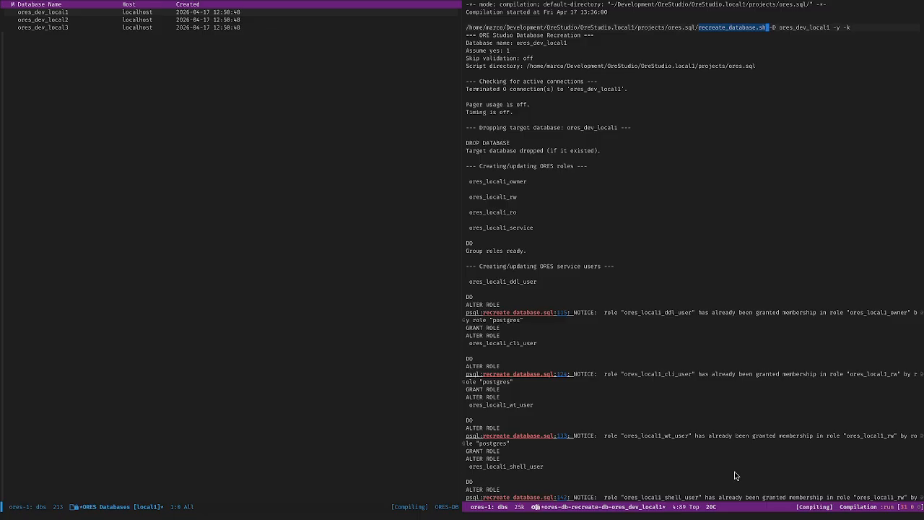
key("alt+w")
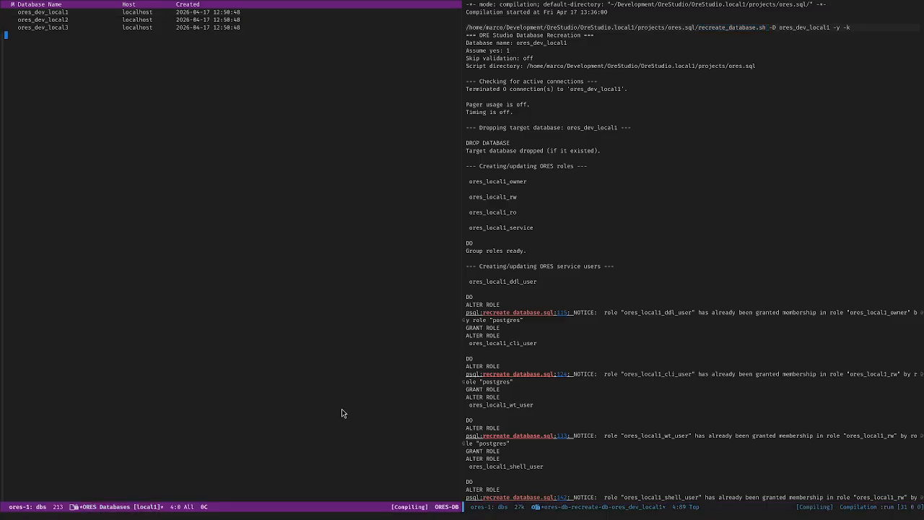
key("ctrl+x")
key("t")
key("o")
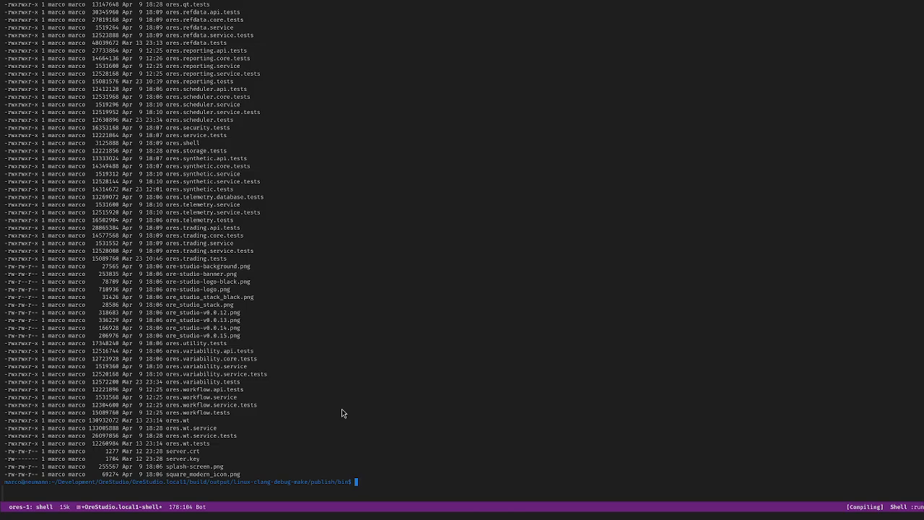
key("ctrl+u")
key("alt+x")
type("projetile")
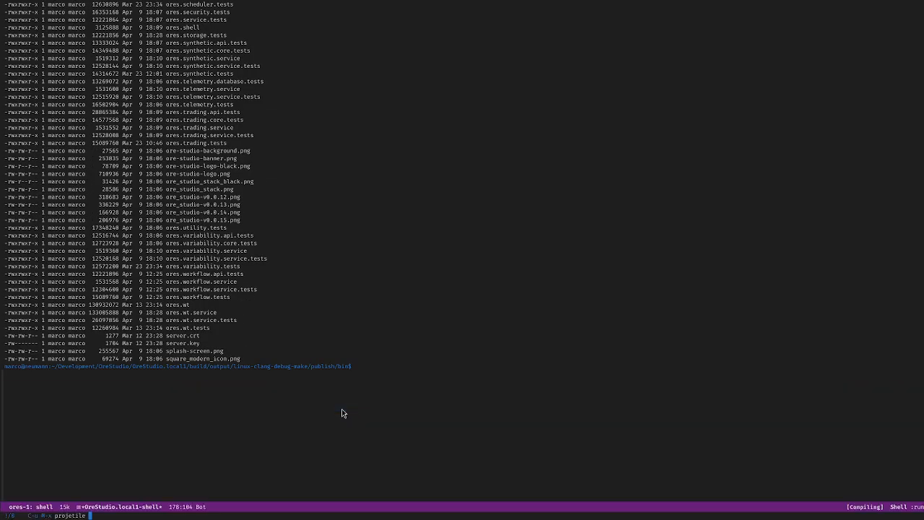
key("BackSpace")
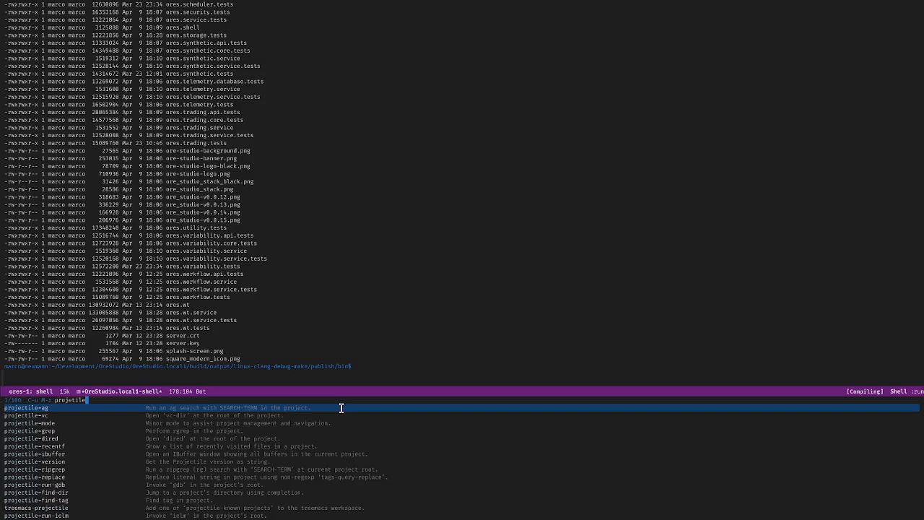
type("shell")
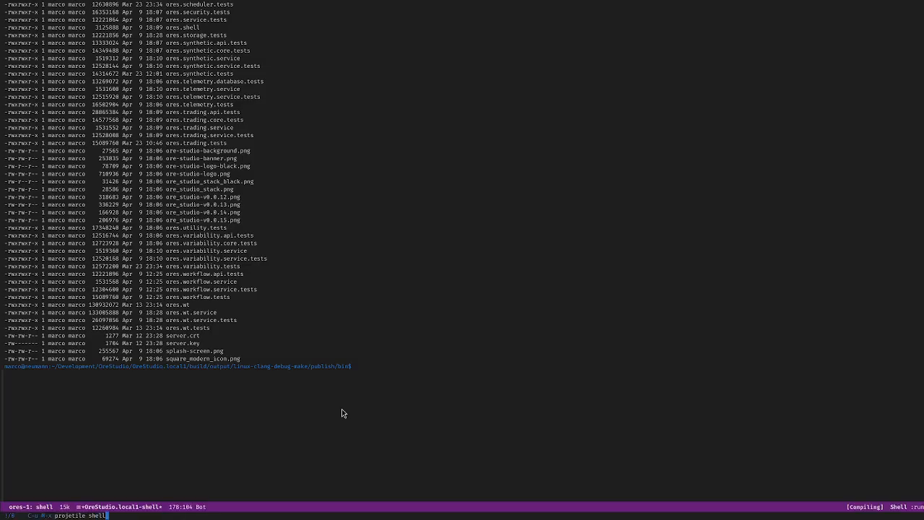
key("Left")
key("Left")
key("Left")
key("Left")
key("Left")
key("Left")
key("Left")
key("Left")
key("Left")
key("Left")
type("c")
key("Down")
key("Down")
key("Return")
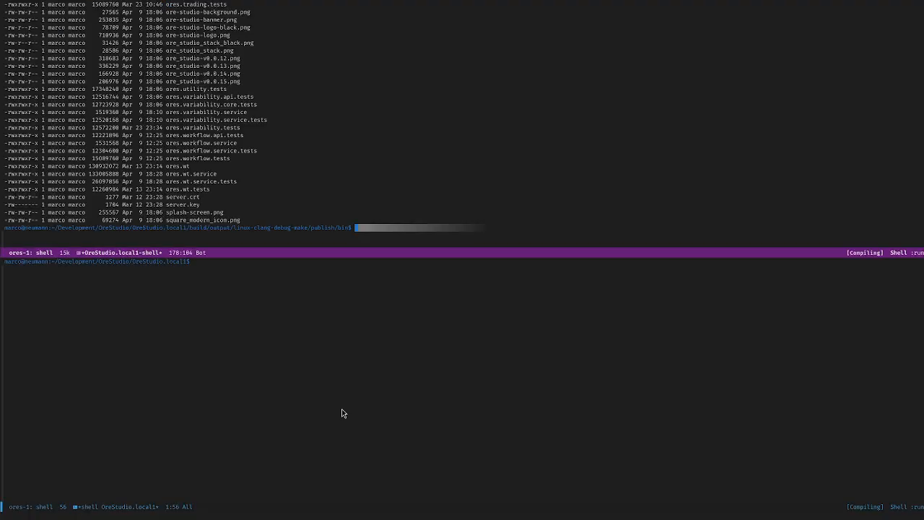
key("ctrl+x")
type("ocal1$ cd build/scr")
key("Tab")
key("Return")
type("ls")
key("Return")
type("ls -l")
key("Return")
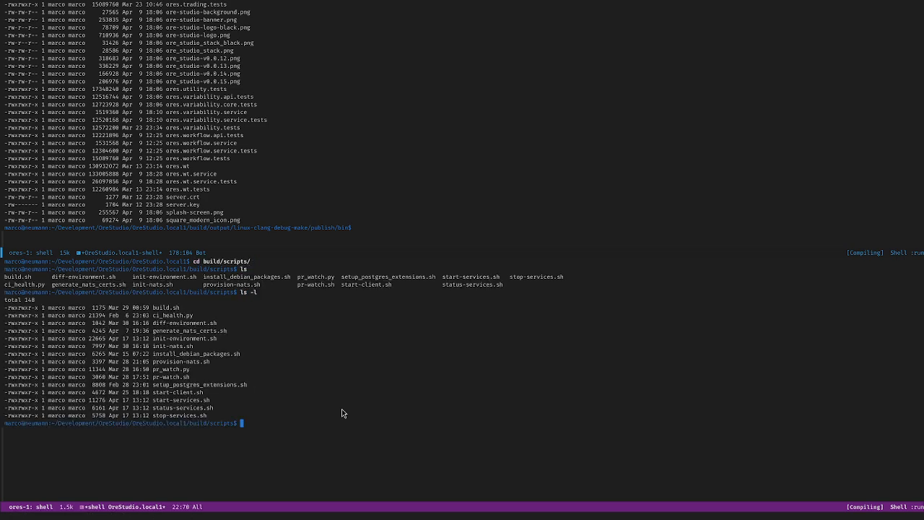
key("Up")
key("Up")
key("Up")
key("Up")
key("Up")
key("Up")
key("Up")
key("Up")
key("Up")
key("Up")
key("Left")
key("Left")
key("Left")
key("Left")
key("Left")
key("Left")
key("Left")
key("Up")
key("Up")
key("Up")
key("Up")
key("Down")
key("Down")
key("Down")
key("Down")
key("Down")
key("Down")
key("Down")
key("Down")
key("Down")
key("Down")
key("Down")
key("alt+greater")
Step: Return to the database list and check both ends of the recreation output
key("super+2")
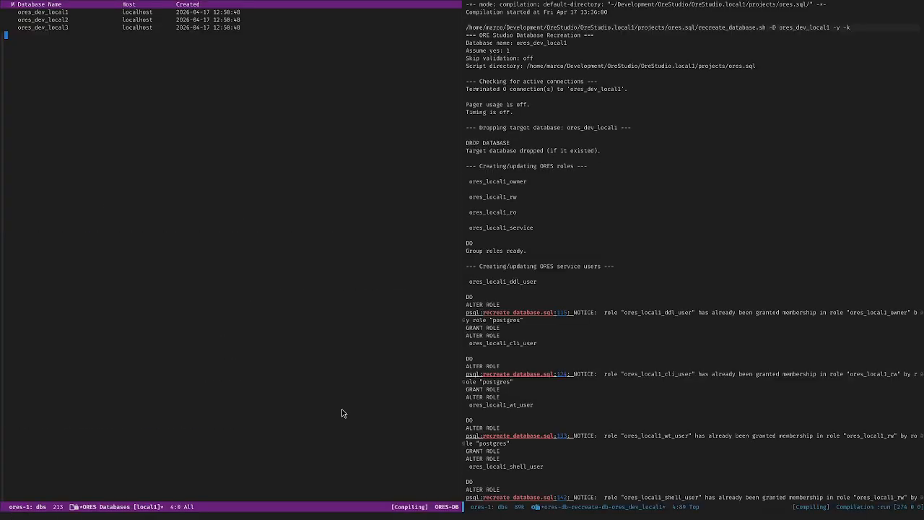
left_click(721, 181)
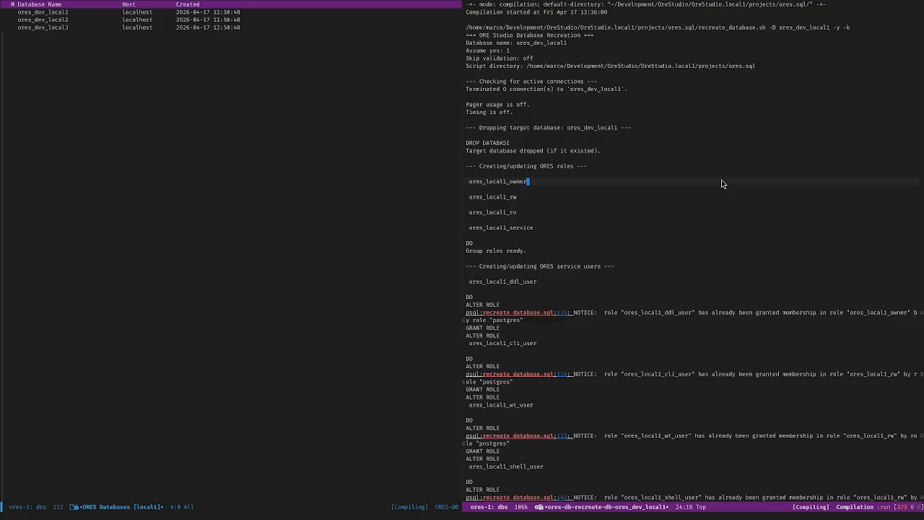
key("alt+greater")
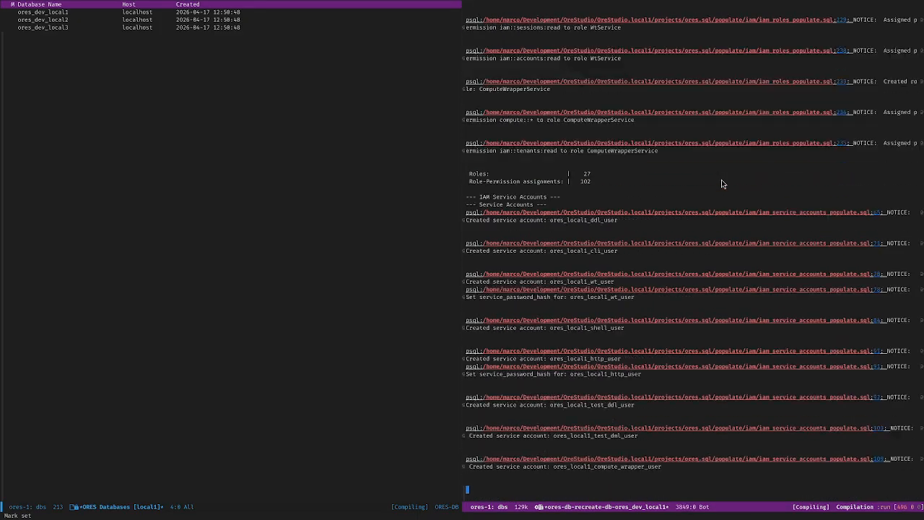
key("alt+less")
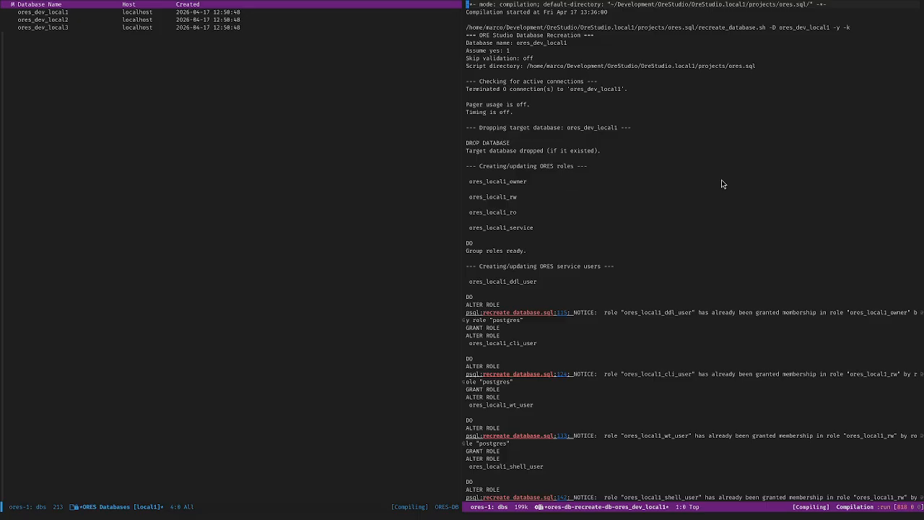
left_click(206, 256)
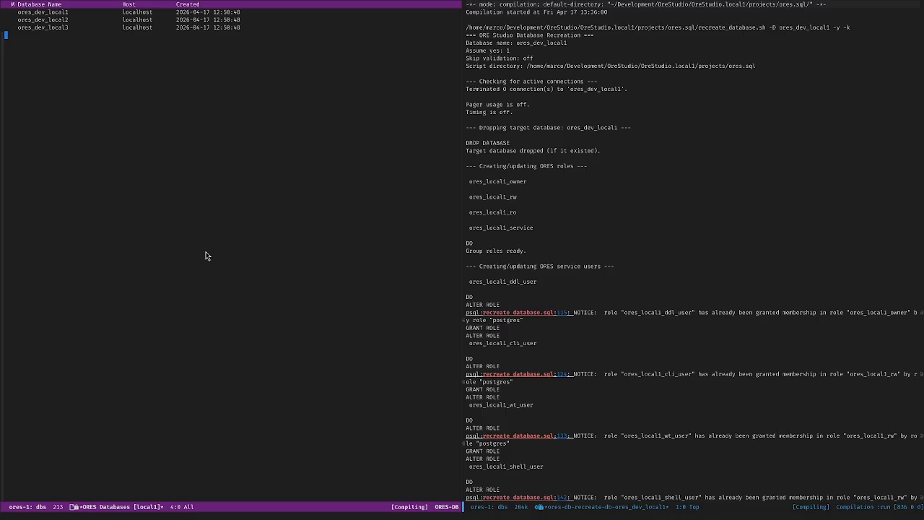
Step: Follow the recreation output until it reports ores_dev_local1 ready at schema version 0.0.16
left_click(672, 199)
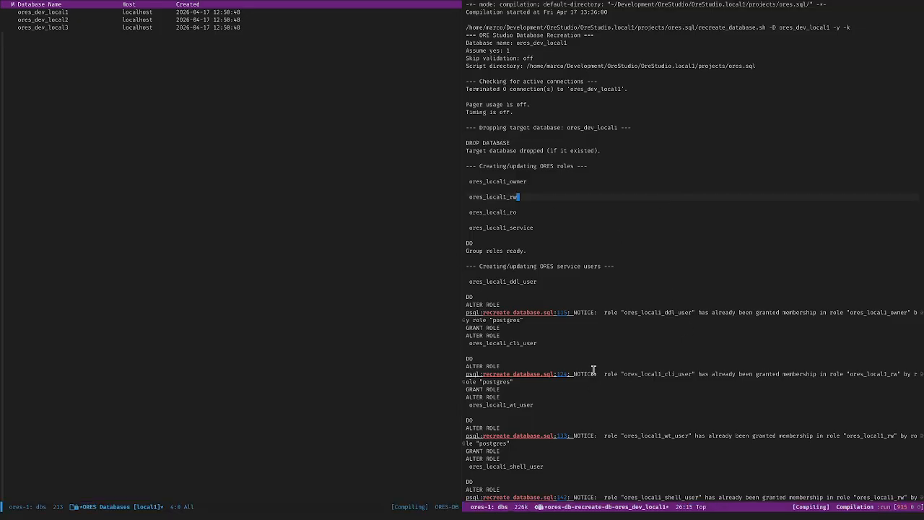
key("alt+greater")
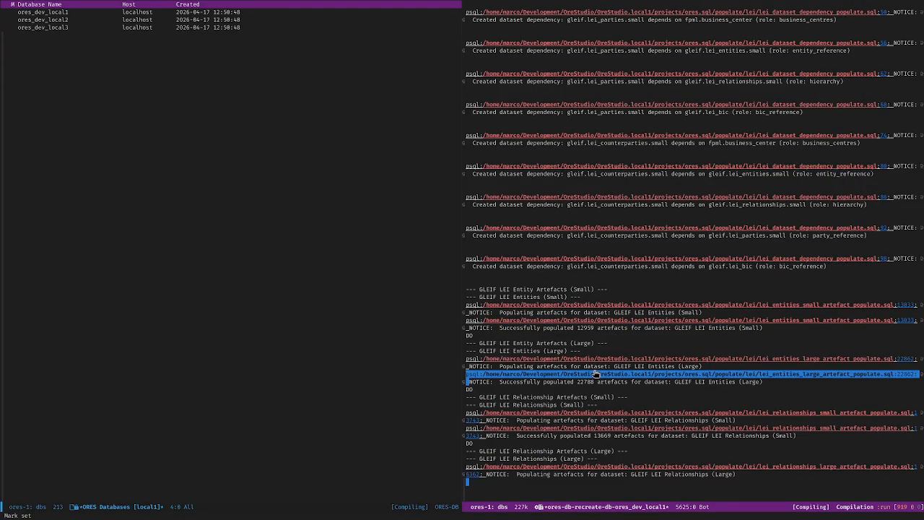
key("alt+less")
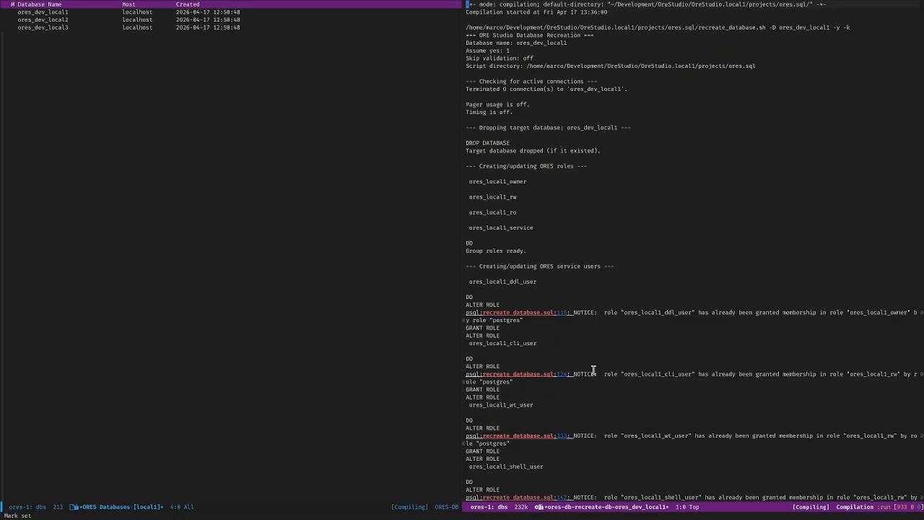
key("alt+greater")
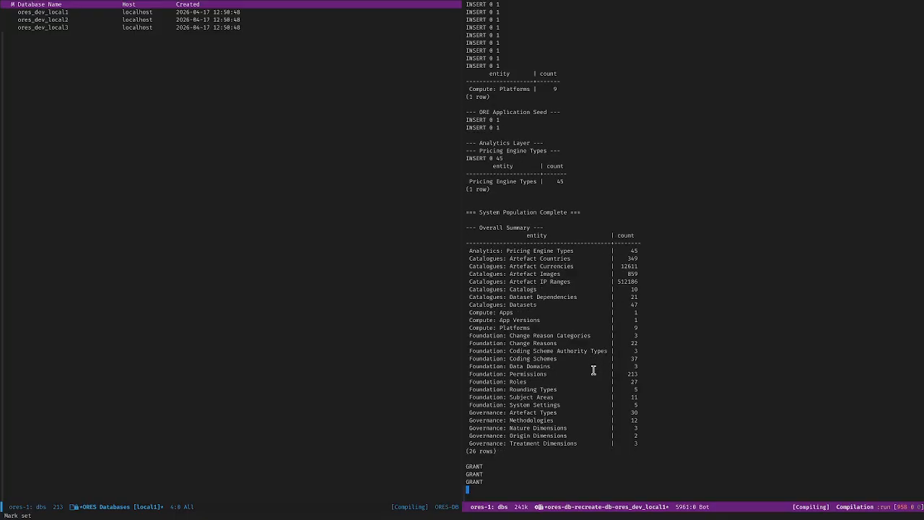
key("alt+greater")
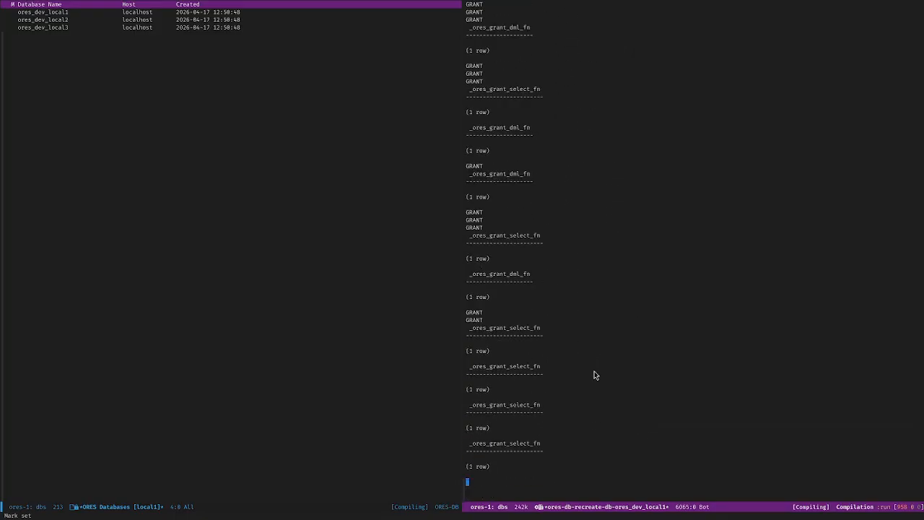
key("alt+less")
key("alt+greater")
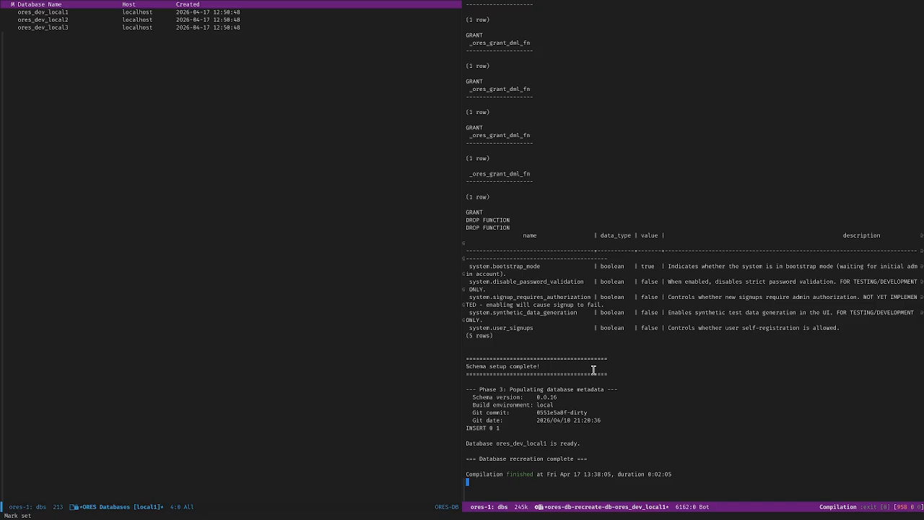
left_click(214, 291)
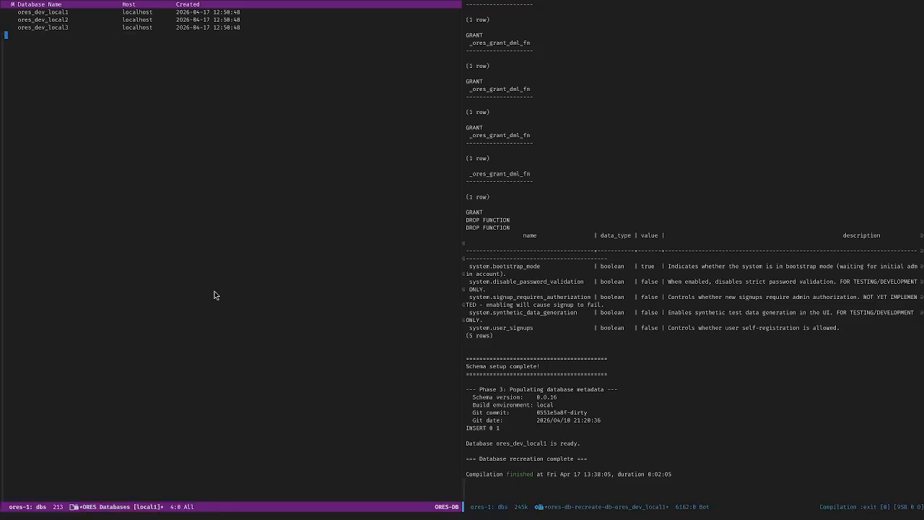
key("super+d")
Step: Search the application menu for 'dbea', 'beaver' and 'database', finding no database tool installed
key("super")
type("db")
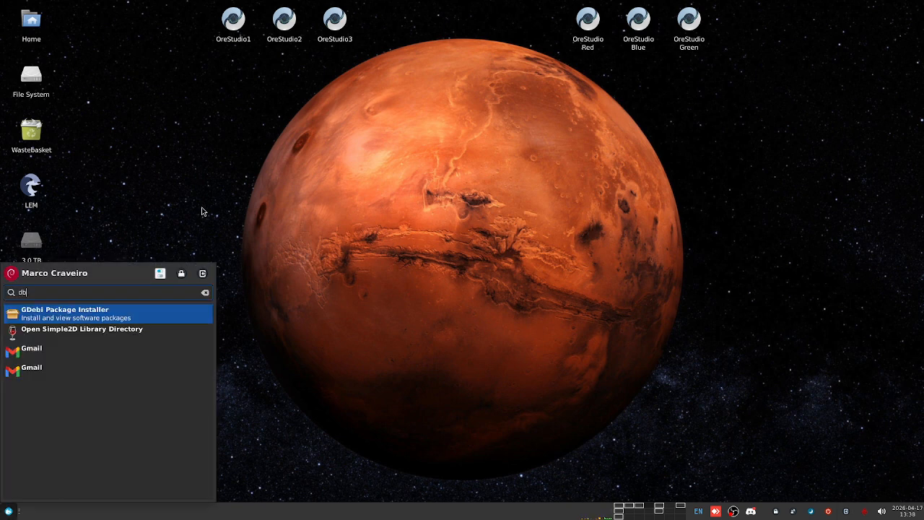
type("ea")
key("BackSpace")
key("BackSpace")
key("BackSpace")
key("BackSpace")
type("beaver")
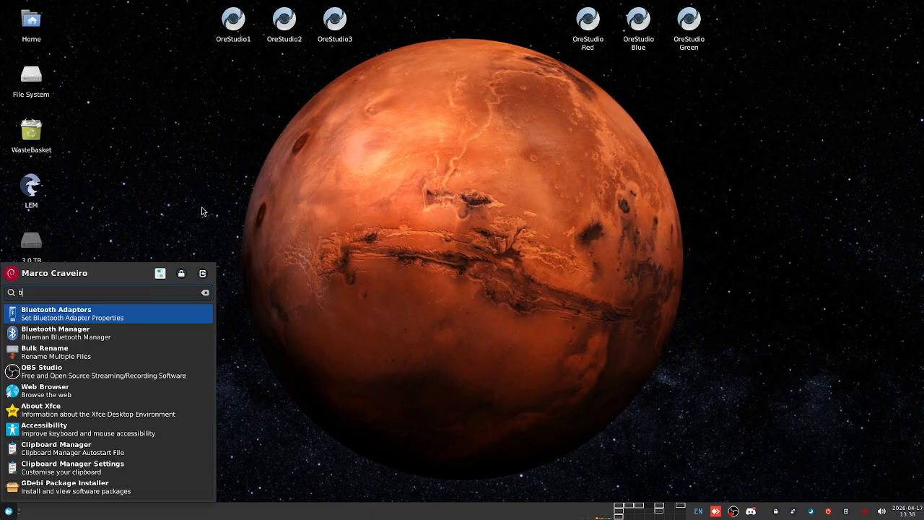
key("BackSpace")
key("BackSpace")
key("BackSpace")
key("BackSpace")
key("BackSpace")
key("BackSpace")
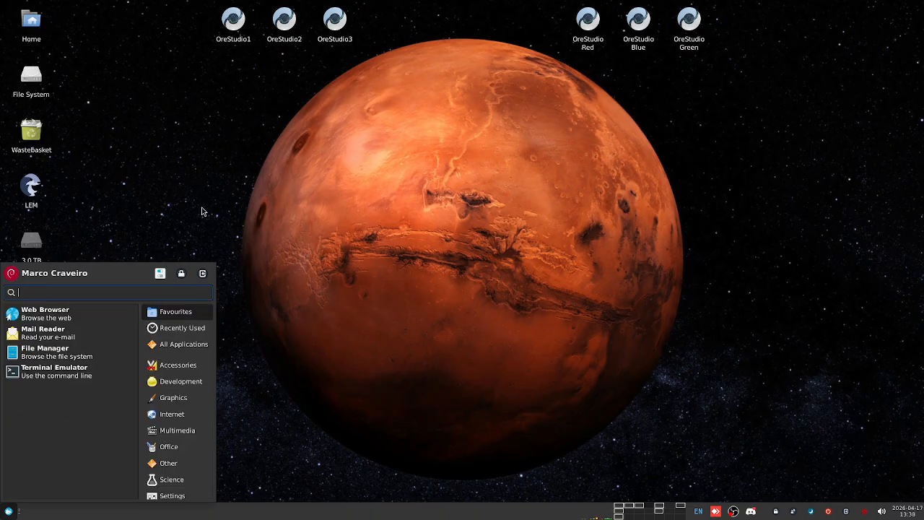
type("db")
key("BackSpace")
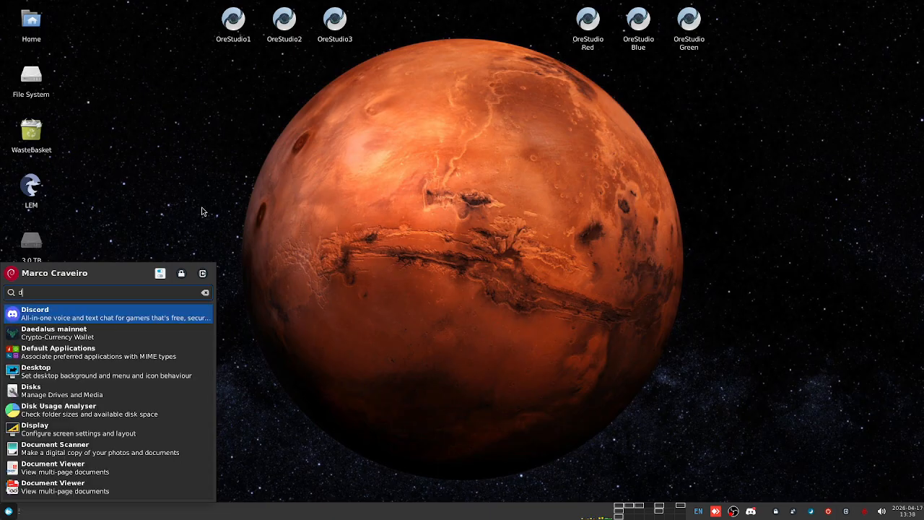
key("BackSpace")
type("beaver")
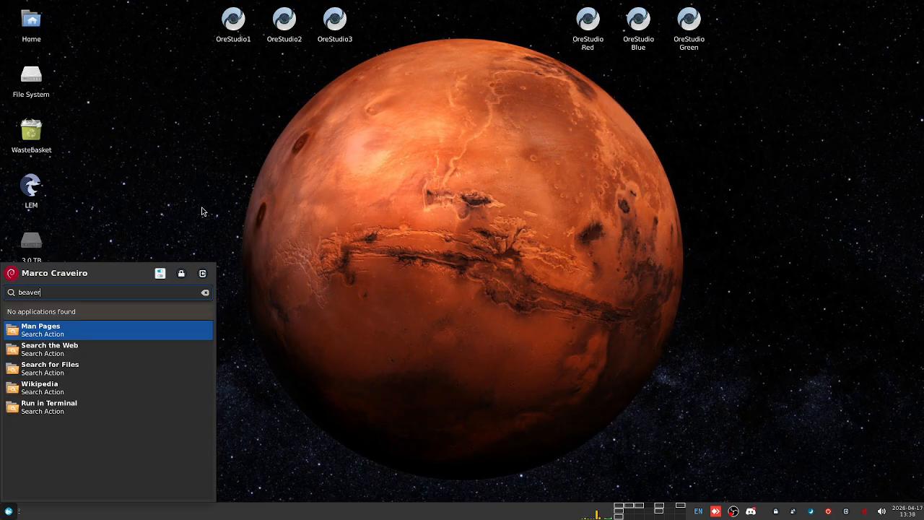
key("ctrl+a")
key("BackSpace")
type("database")
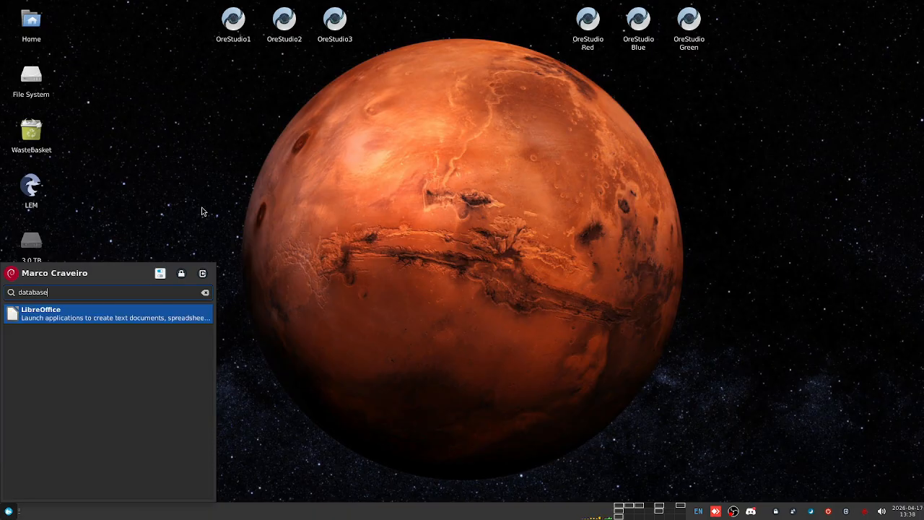
key("ctrl+a")
key("BackSpace")
left_click(202, 212)
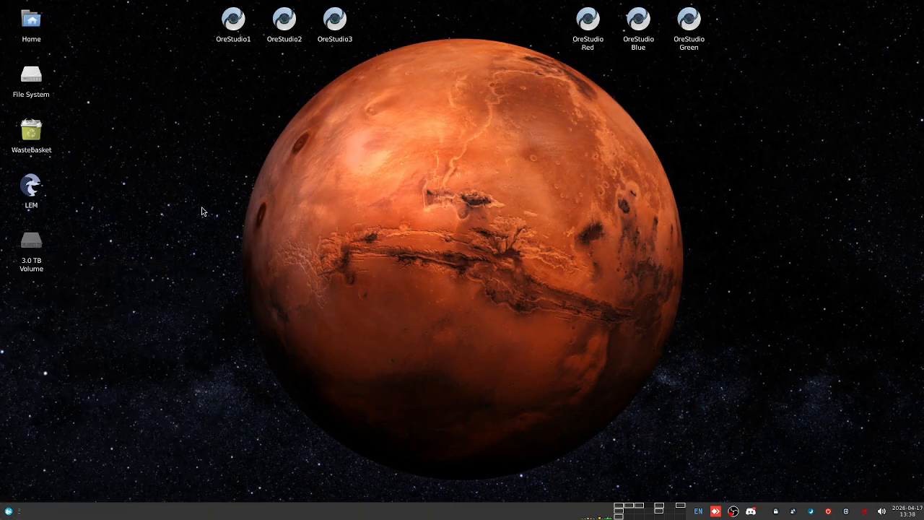
Step: Glance at the end of the recreation output in the Emacs workspace
left_click(639, 509)
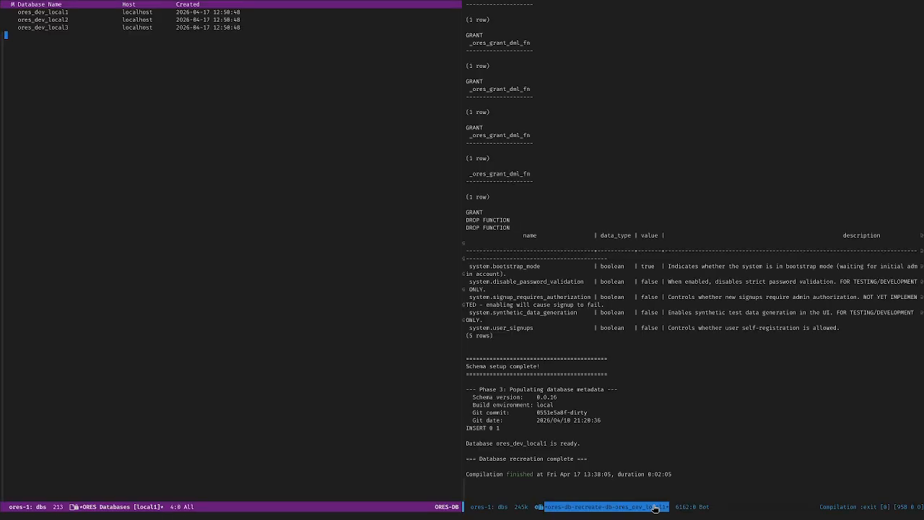
left_click(685, 410)
left_click(623, 492)
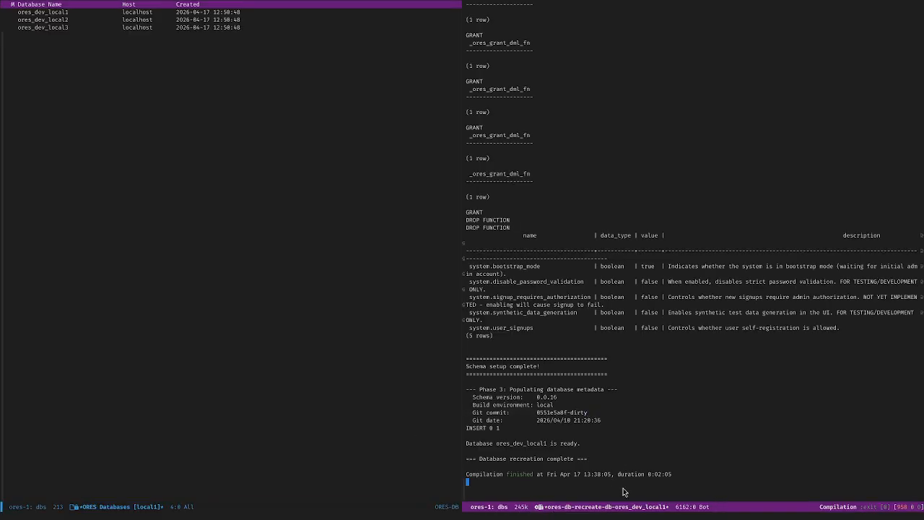
key("ctrl+alt+Right")
key("ctrl+alt+Right")
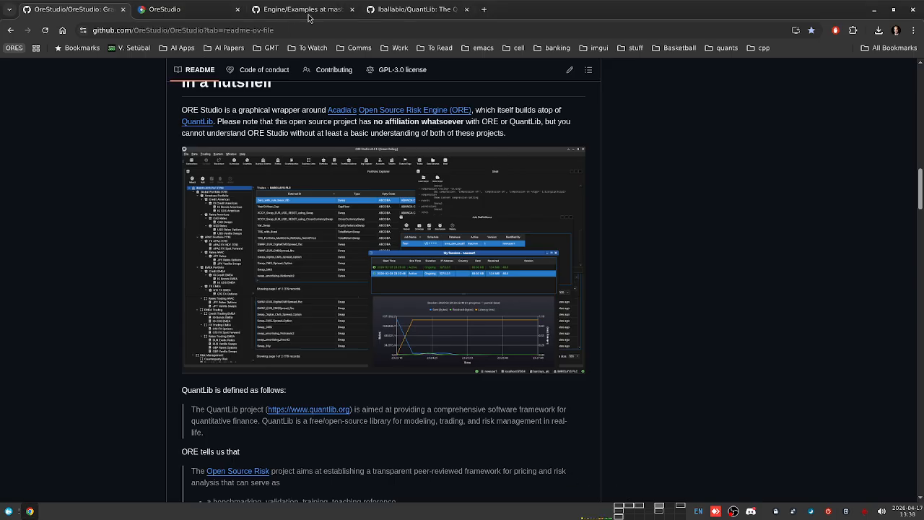
Step: Search 'db beaver' in a new Chrome tab and open the DBeaver Community site at dbeaver.io
left_click(484, 9)
type("db beaver")
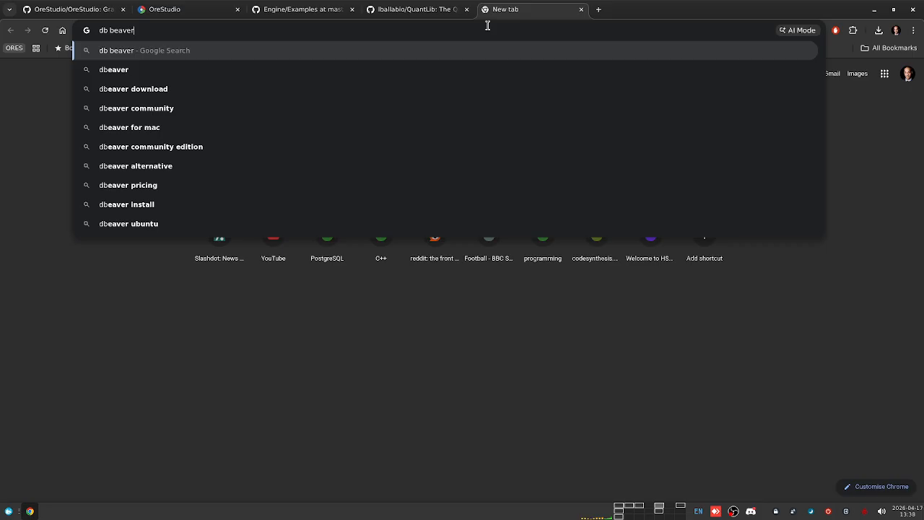
key("Return")
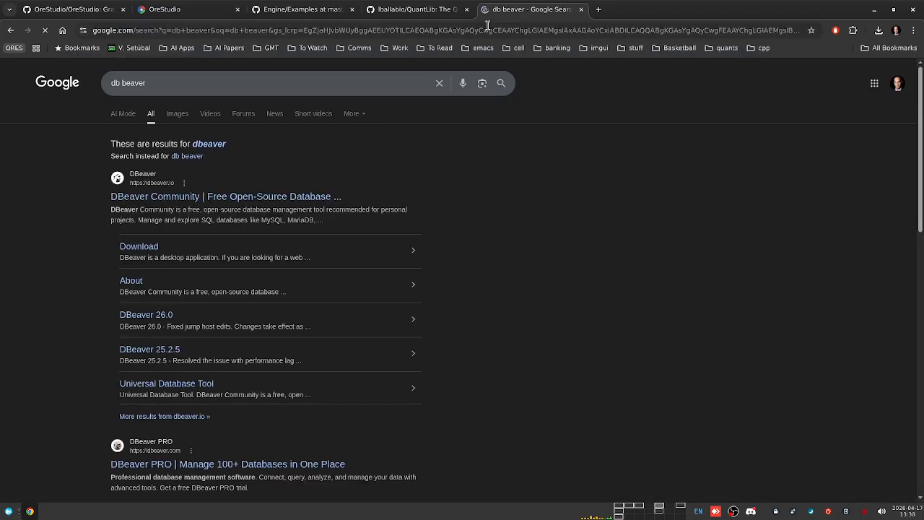
left_click(133, 200)
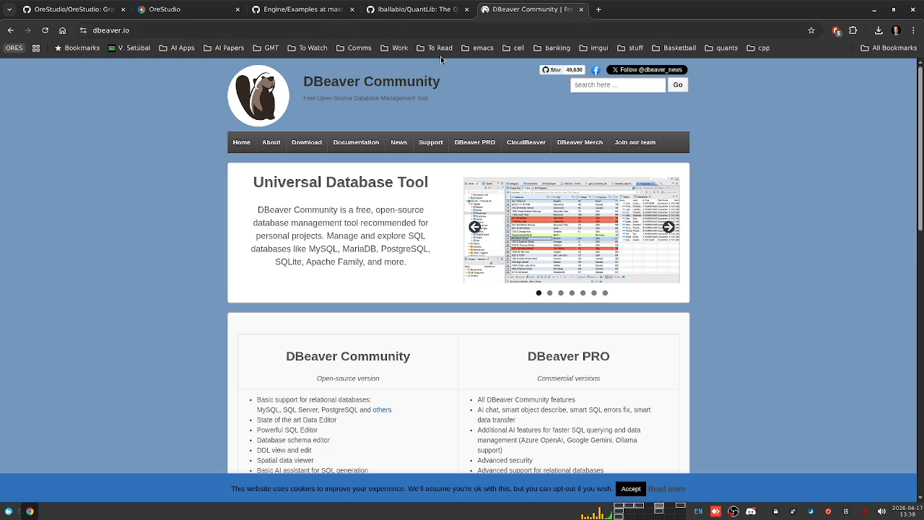
left_click(70, 6)
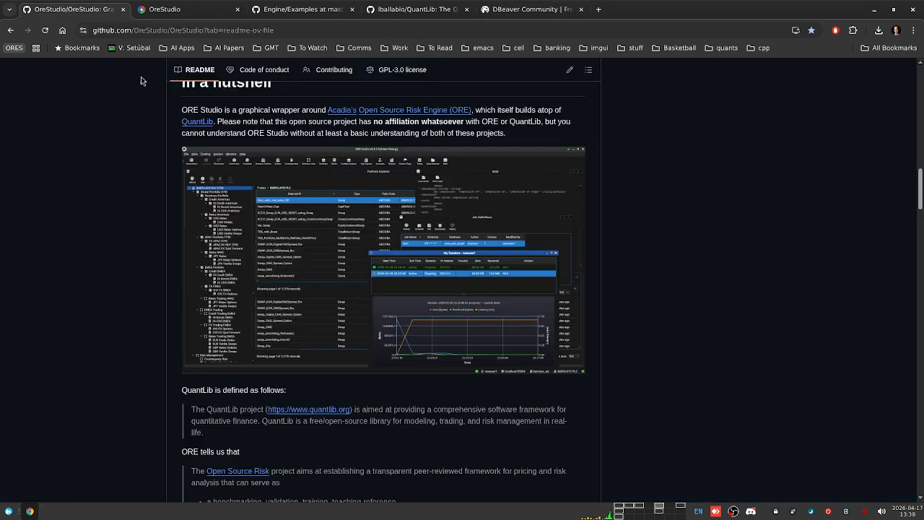
key("ctrl+alt+Right")
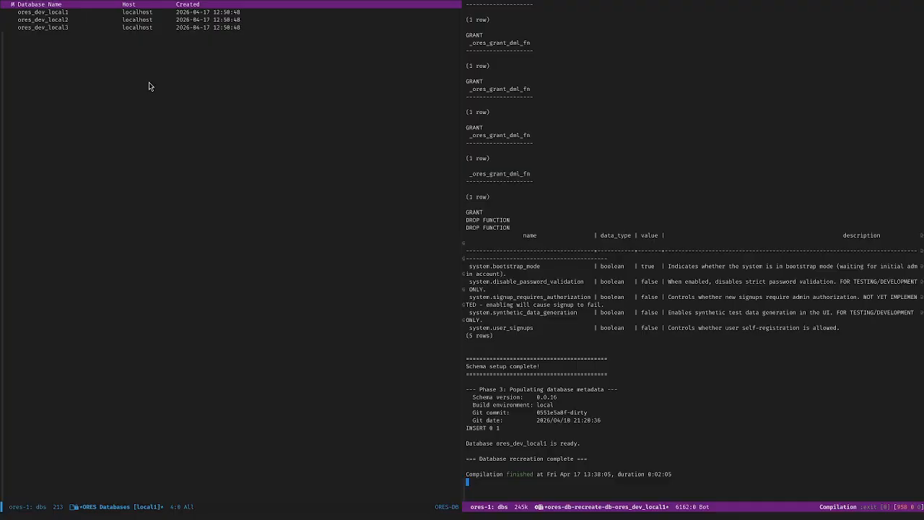
Step: Connect to ores_dev_local1 in psql as the postgres user from the ORES Databases list
left_click(225, 206)
key("Up")
key("Up")
key("Up")
key("Return")
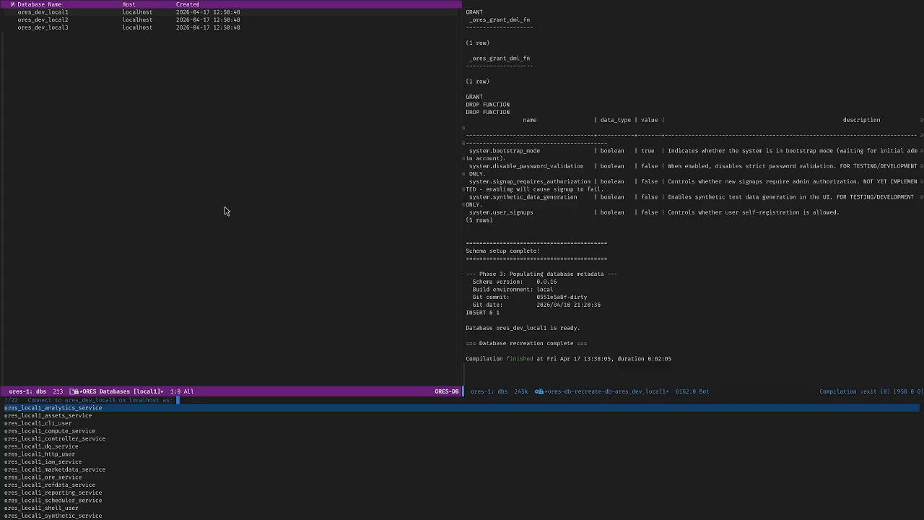
type("pos")
key("Return")
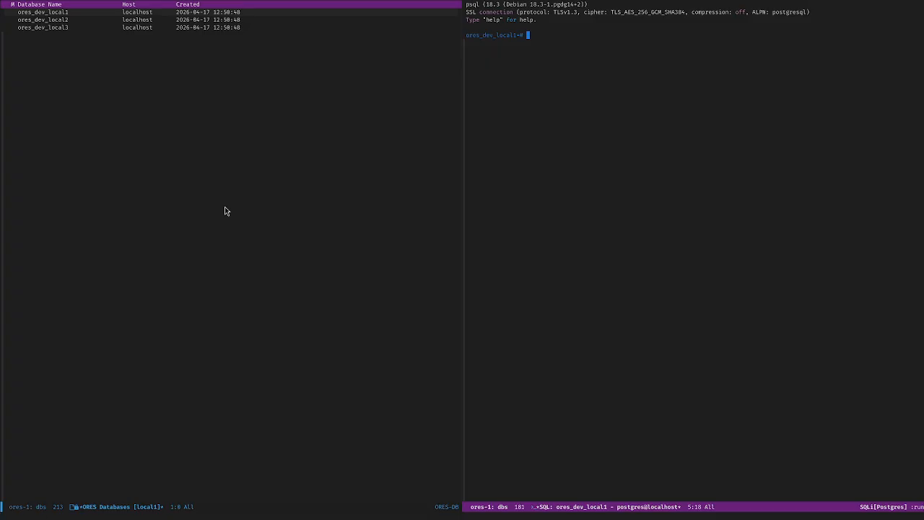
Step: Stack two Emacs windows, with the ORES Databases list on top and psql below
key("ctrl+x")
key("1")
key("ctrl+x")
key("2")
key("ctrl+x")
key("Left")
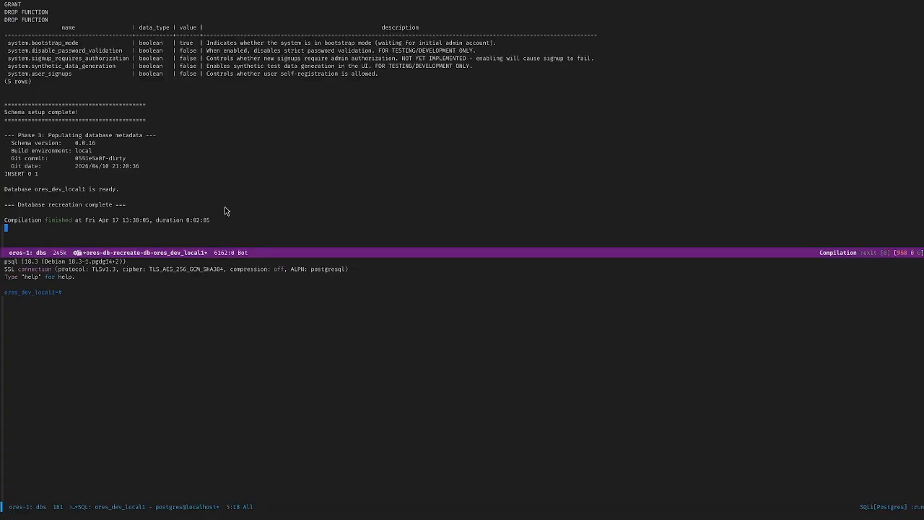
key("ctrl+x")
key("b")
key("Return")
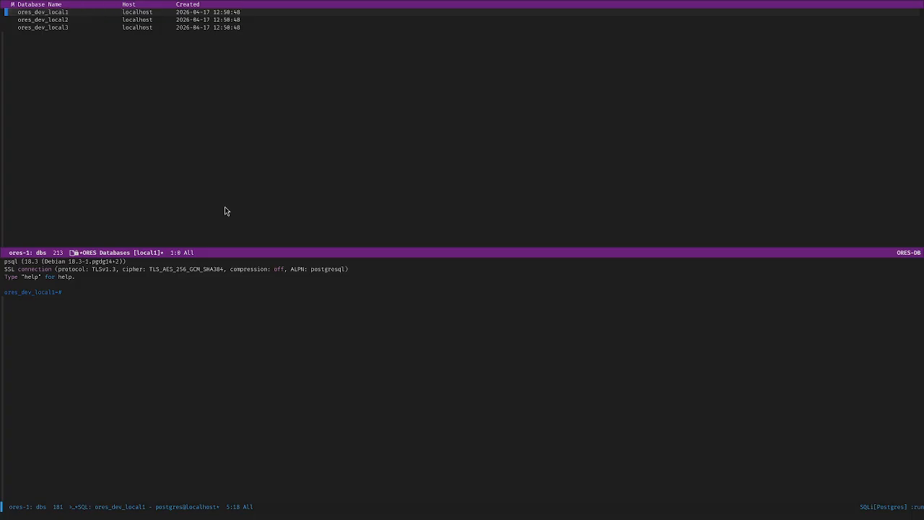
Step: List the tables with \dt and page through to the end of all 204 tables
key("ctrl+x")
type("o\\dt")
key("Return")
key("alt+v")
key("alt+v")
key("alt+v")
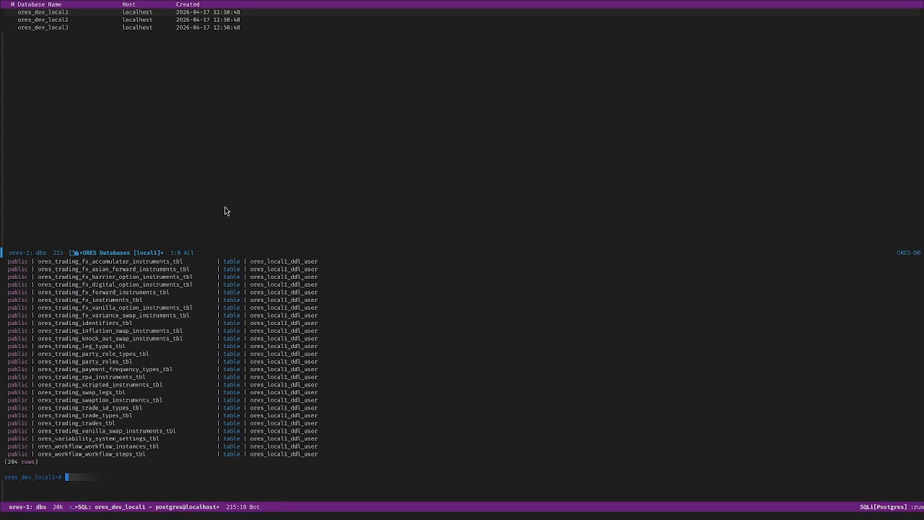
key("alt+v")
key("alt+v")
key("alt+v")
key("alt+v")
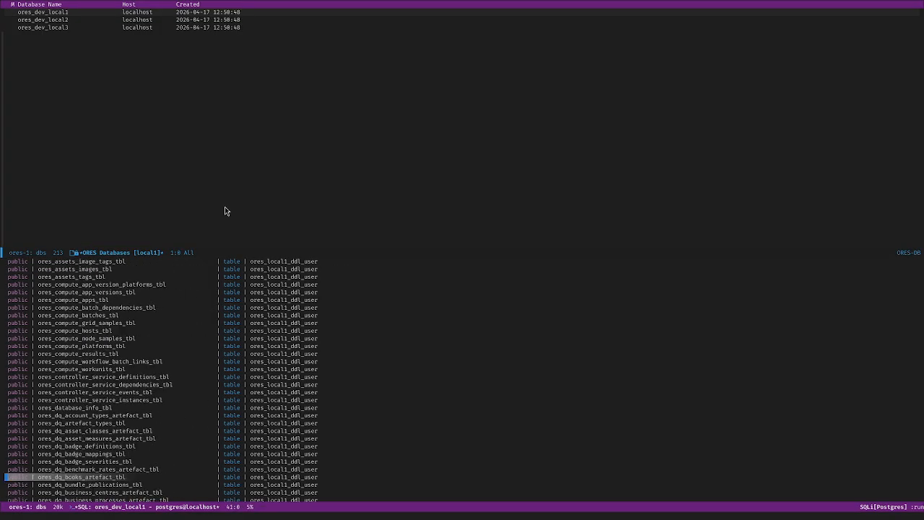
key("ctrl+n")
key("ctrl+n")
key("ctrl+n")
key("ctrl+n")
key("ctrl+n")
key("ctrl+n")
key("ctrl+n")
key("ctrl+n")
key("ctrl+n")
key("ctrl+n")
key("ctrl+n")
key("ctrl+n")
key("ctrl+n")
key("ctrl+n")
key("ctrl+n")
key("ctrl+n")
key("ctrl+n")
key("ctrl+n")
key("ctrl+n")
key("ctrl+n")
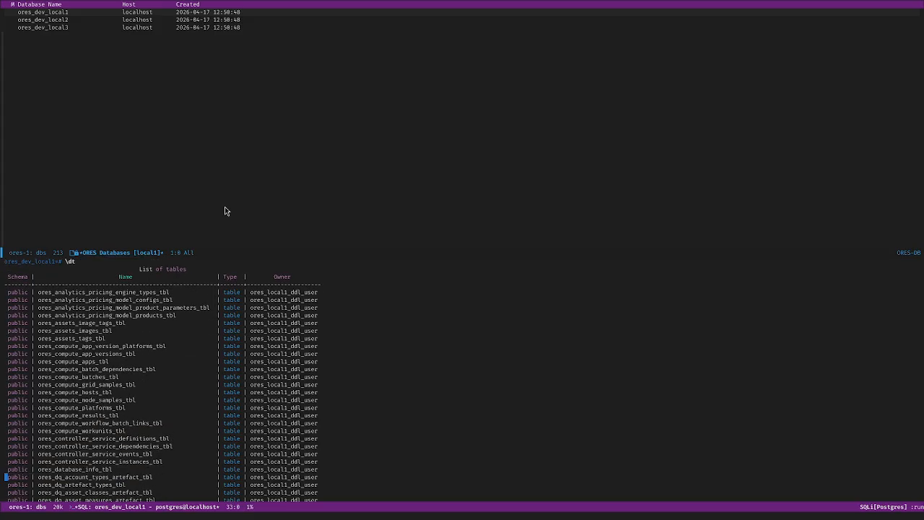
key("alt+greater")
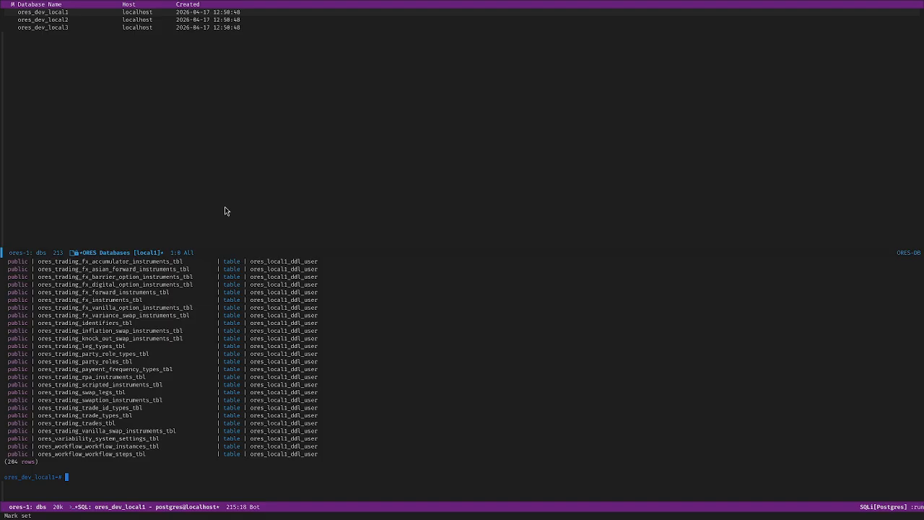
Step: Switch to shell workspace 2, which lists the build/scripts folder
key("ctrl+x")
key("o")
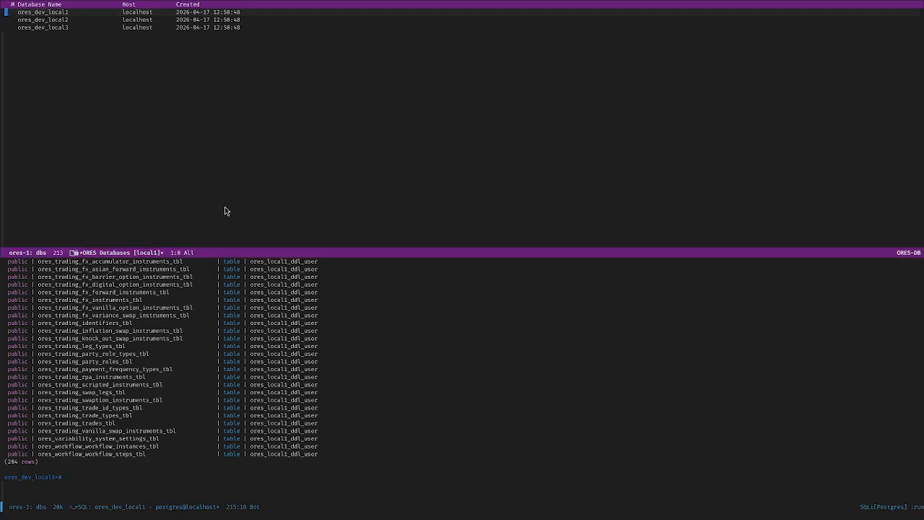
key("ctrl+c")
key("ctrl+w")
key("2")
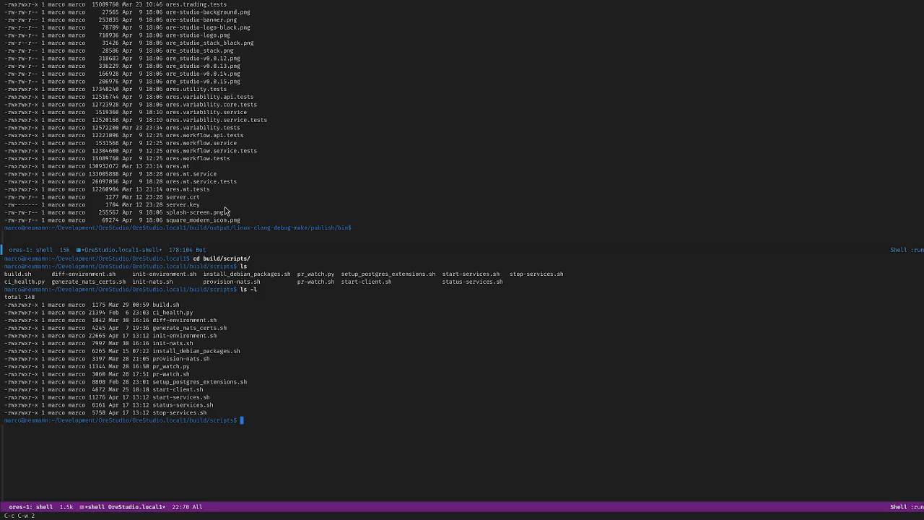
Step: Run ./start-services.sh to start the NATS server and ORE Studio services
type("./sta")
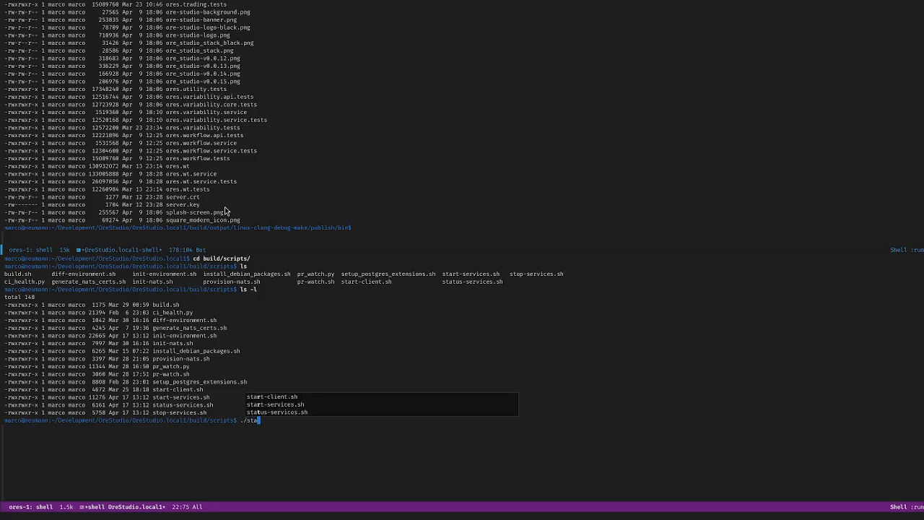
key("Down")
key("Down")
key("Down")
key("Up")
key("Return")
key("Return")
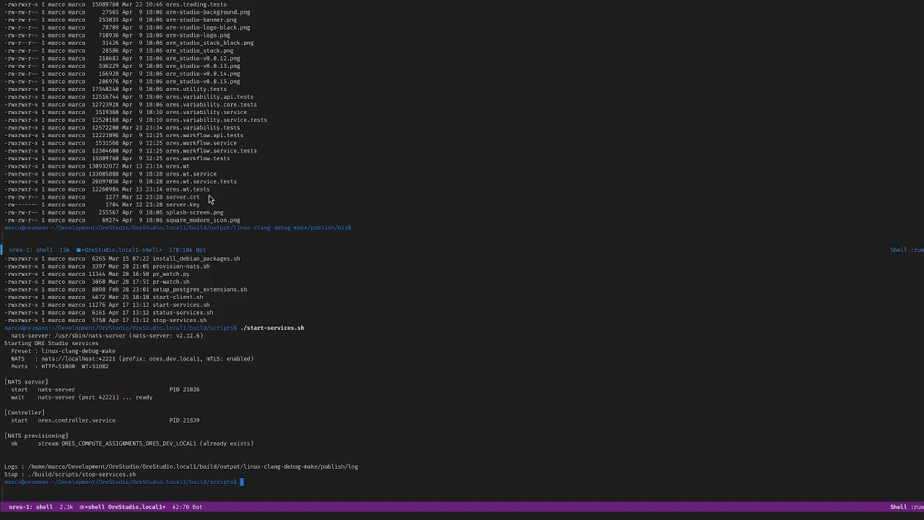
Step: Select the controller service start line in the scripts output
left_click(261, 315)
key("Up")
key("Up")
key("Down")
key("Down")
key("Down")
key("Down")
key("Down")
key("Down")
key("Down")
key("Down")
key("Down")
key("Down")
key("Down")
key("Down")
key("Down")
key("Down")
key("Down")
key("Down")
key("ctrl+a")
key("ctrl+space")
key("ctrl+e")
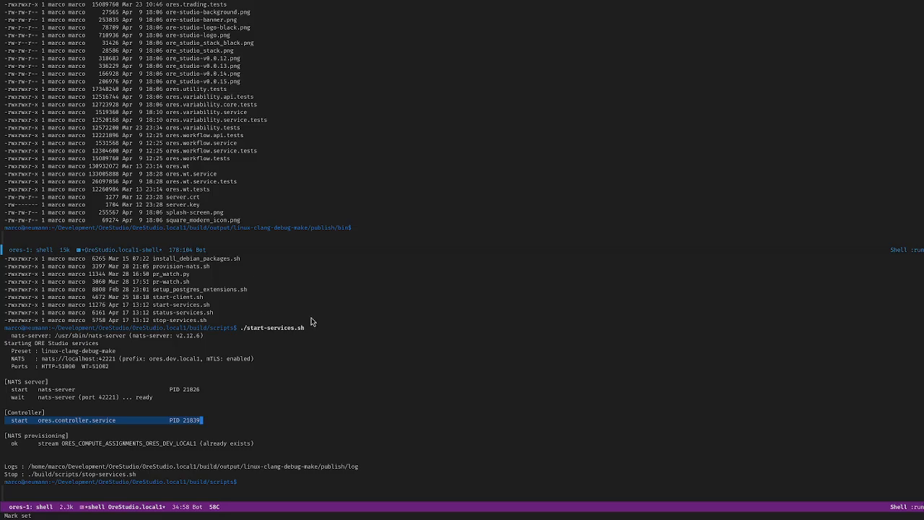
key("alt+w")
key("Up")
key("Up")
key("Up")
key("Up")
key("Up")
key("Up")
key("Up")
key("Up")
key("Up")
key("Up")
key("Up")
key("Up")
key("Up")
key("Up")
Step: Copy the status-services.sh name and run ./status-services.sh at the prompt
key("ctrl+equal")
key("alt+w")
key("alt+greater")
type("./")
key("ctrl+y")
key("Return")
Step: Mark the nats-server, ores.controller.service and starting-service rows in the status output
key("Up")
key("Up")
key("Up")
key("Up")
key("Up")
key("Up")
key("Up")
key("Up")
key("Up")
key("Up")
key("Up")
key("Up")
key("Up")
key("Up")
key("Up")
key("Up")
key("Up")
key("Up")
key("Up")
key("Up")
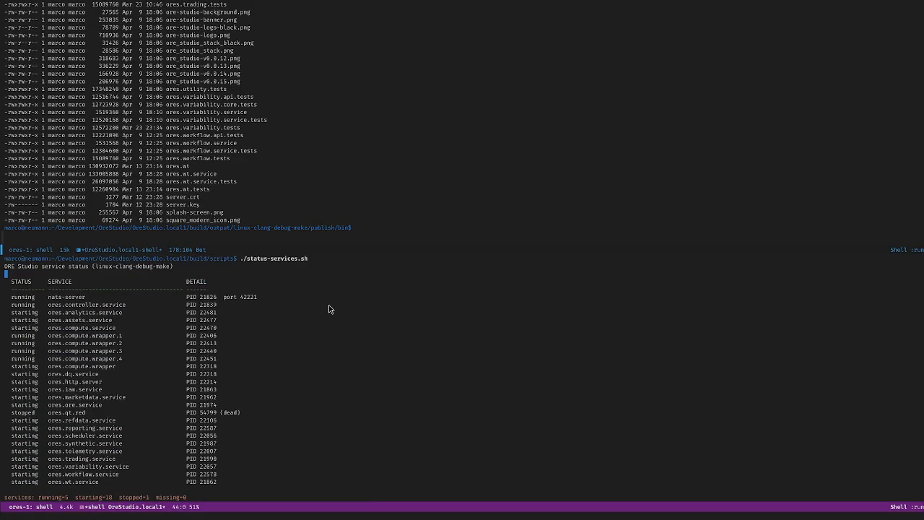
key("Down")
key("Down")
key("Down")
key("Down")
key("Down")
key("Down")
key("Down")
key("Down")
key("Down")
key("Down")
key("Down")
key("Down")
key("Down")
key("Down")
key("Down")
key("Down")
key("Down")
key("Down")
key("Down")
key("Down")
key("Down")
key("Down")
key("Down")
key("Up")
key("Up")
key("Up")
key("Up")
key("Up")
key("Up")
key("Up")
key("Up")
key("Up")
key("Up")
key("Up")
key("Up")
key("Up")
key("Up")
key("Up")
key("Up")
key("Up")
key("Up")
key("Up")
key("Up")
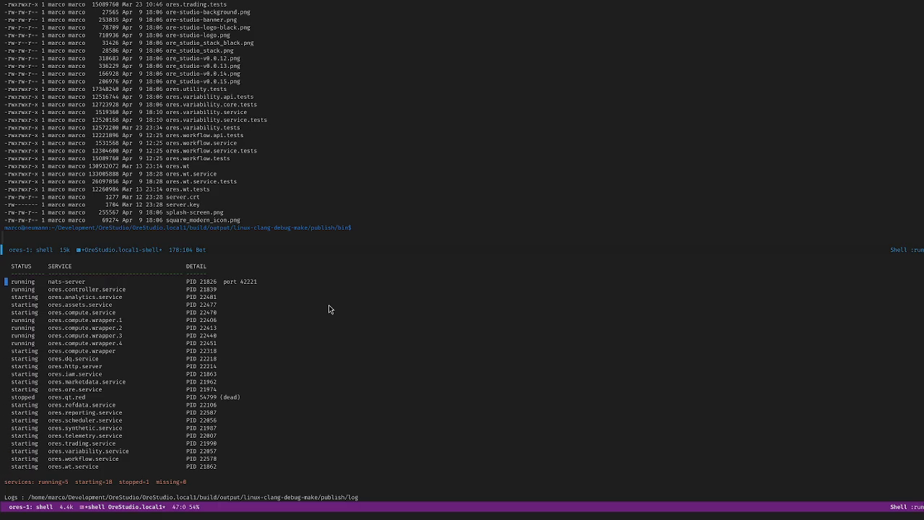
key("shift+Down")
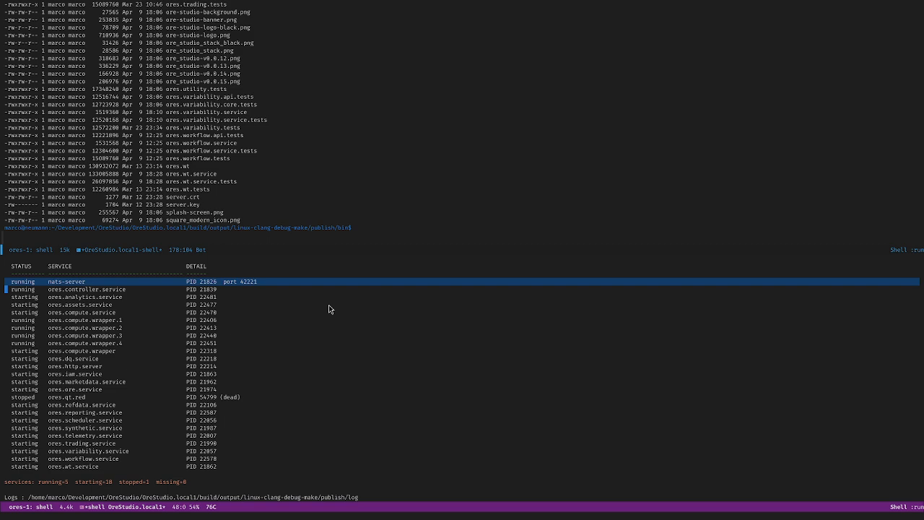
key("ctrl+space")
key("Down")
key("Up")
key("Down")
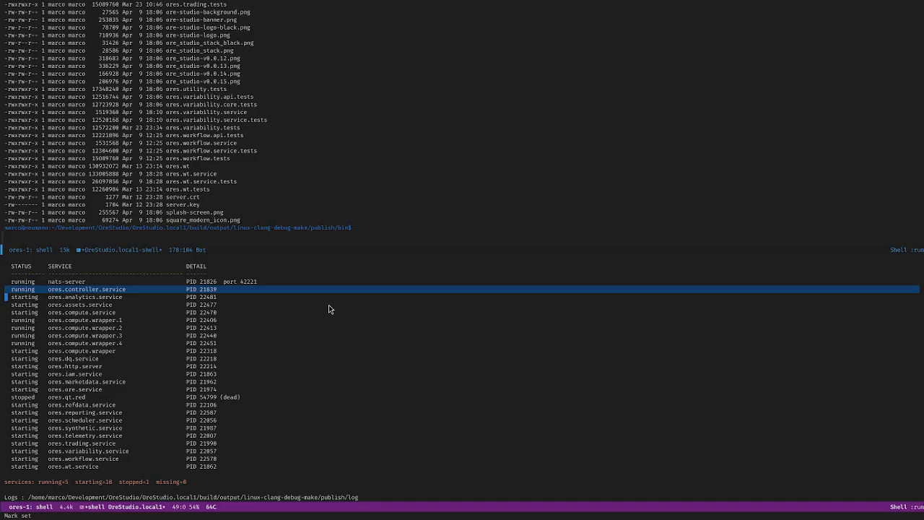
key("ctrl+g")
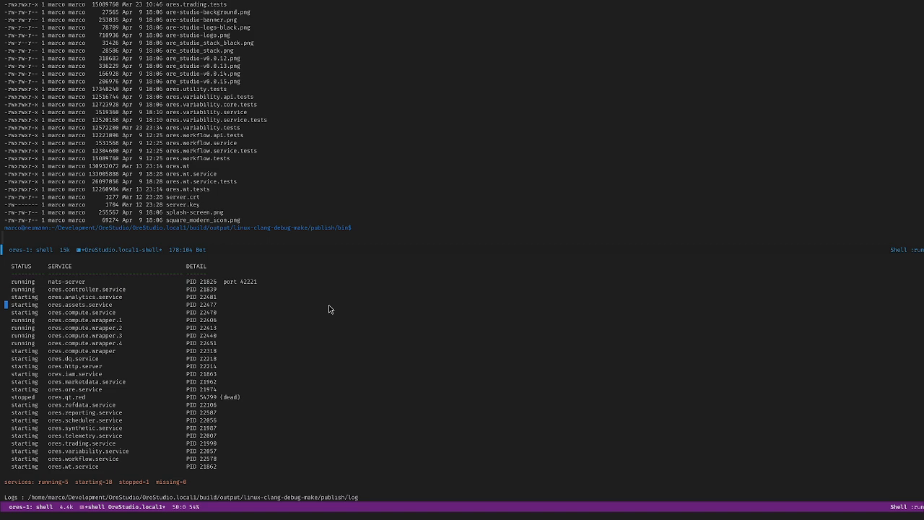
key("ctrl+space")
key("Down")
key("Down")
key("Down")
key("Down")
key("Down")
key("Down")
key("Down")
key("Down")
key("Down")
key("Down")
key("Down")
key("Down")
key("Down")
key("Down")
key("Down")
key("Down")
key("Down")
key("Down")
key("Down")
key("Down")
key("Down")
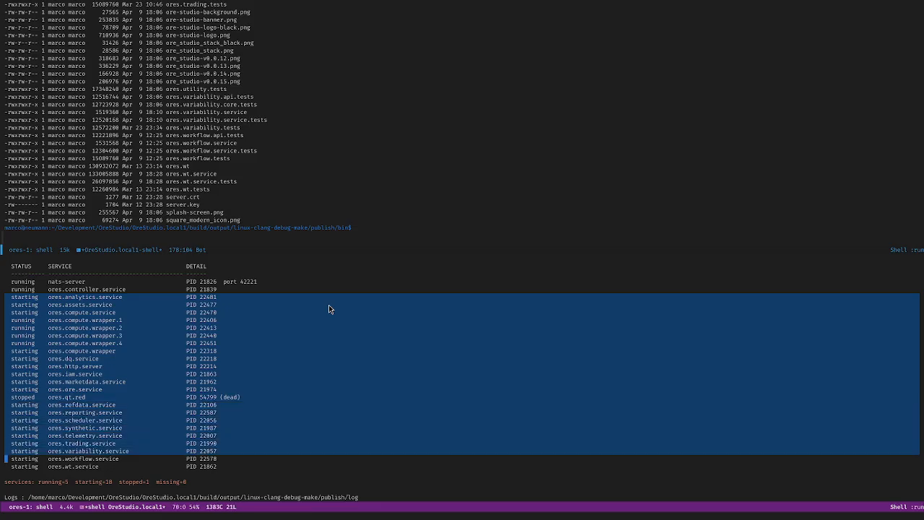
key("alt+w")
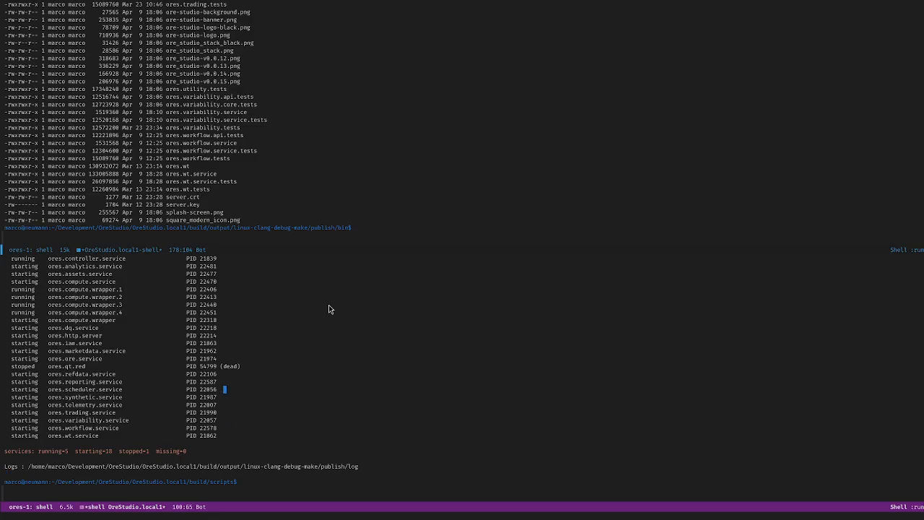
Step: Rerun ./status-services.sh and check the controller and assets service rows
key("alt+p")
key("Return")
key("Up")
key("Up")
key("Down")
key("Down")
key("Down")
key("Down")
key("Down")
key("Down")
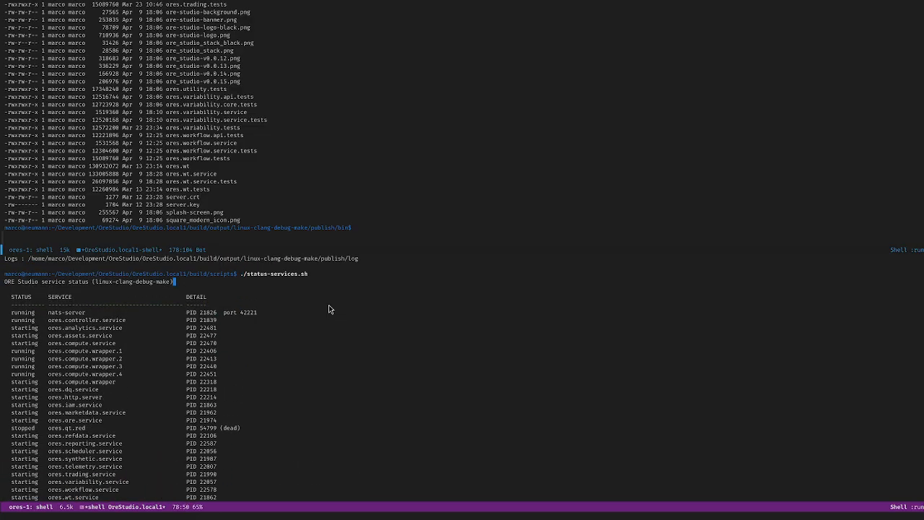
key("Down")
key("Down")
Step: Run ./start-client.sh to launch the ORE Studio client, then hide Emacs
key("alt+>")
type("./")
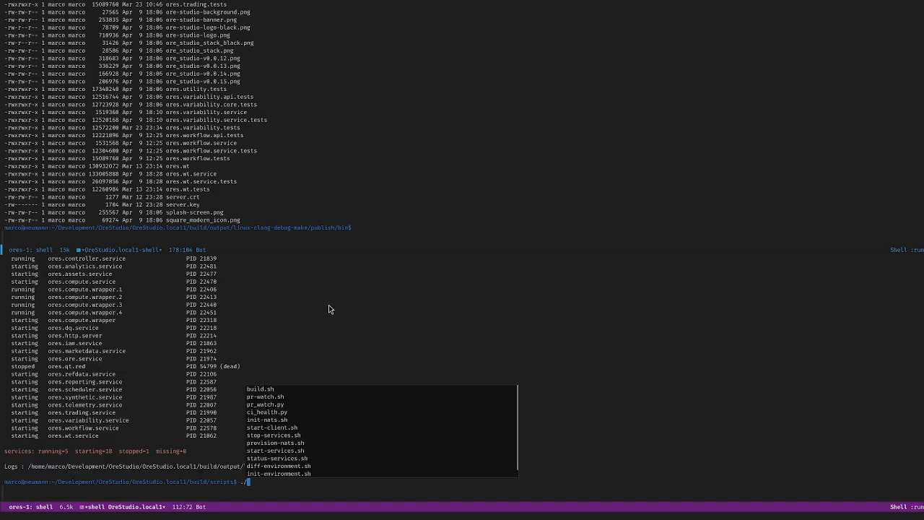
type("sta")
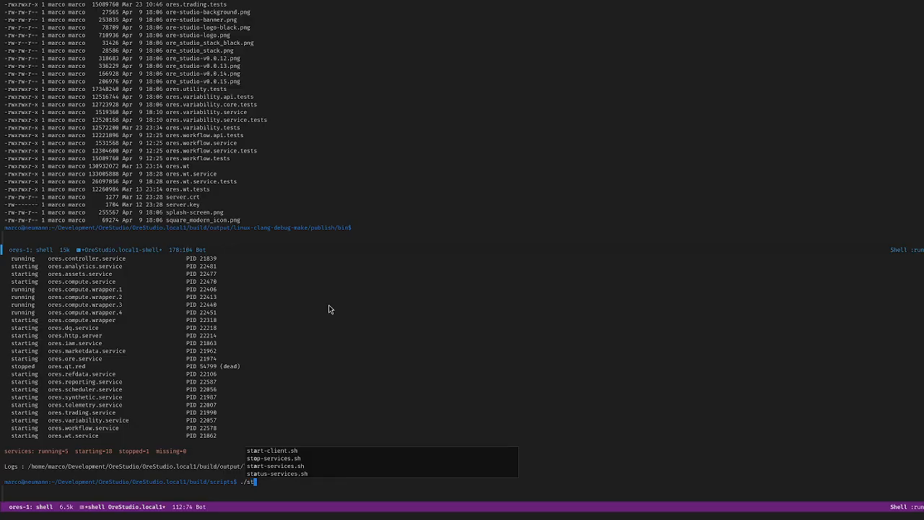
key("Tab")
key("Return")
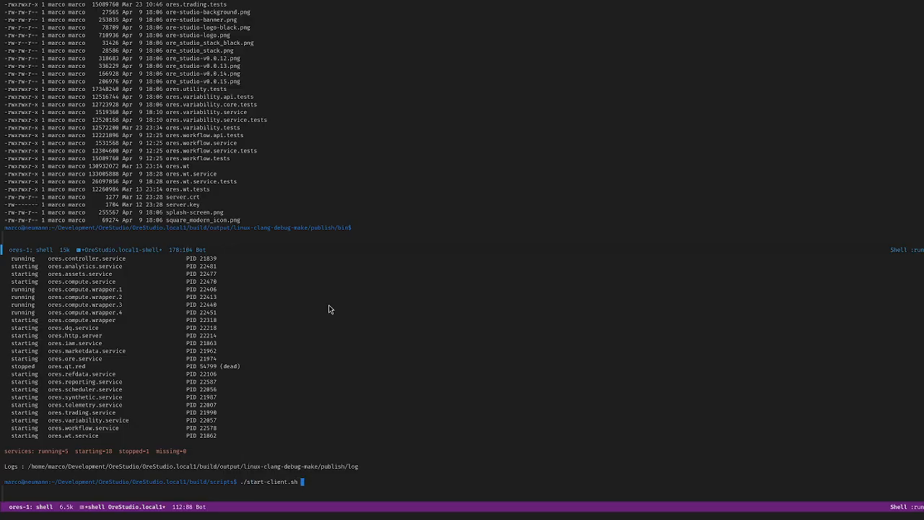
key("Return")
key("ctrl+alt+Right")
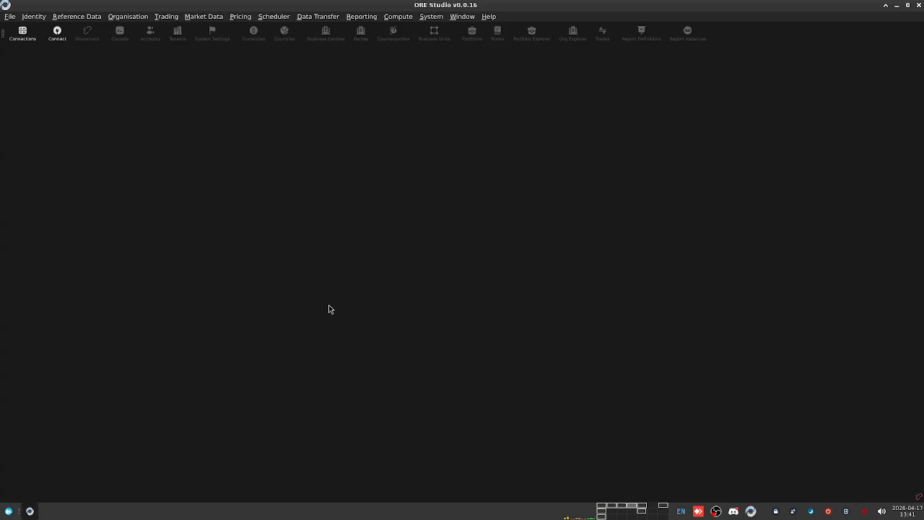
Step: Enter the master password in Unlock Connections and dismiss the Invalid Password error
left_click(57, 33)
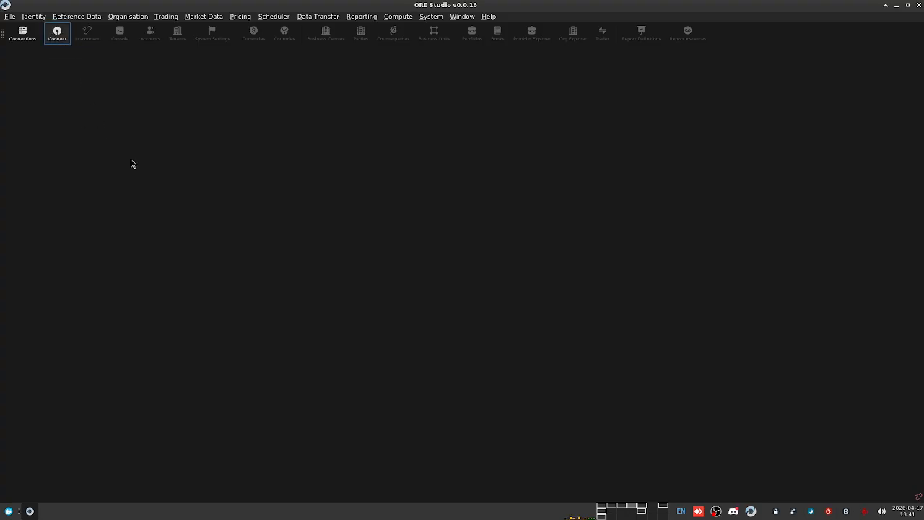
type("••••••••••••••••••")
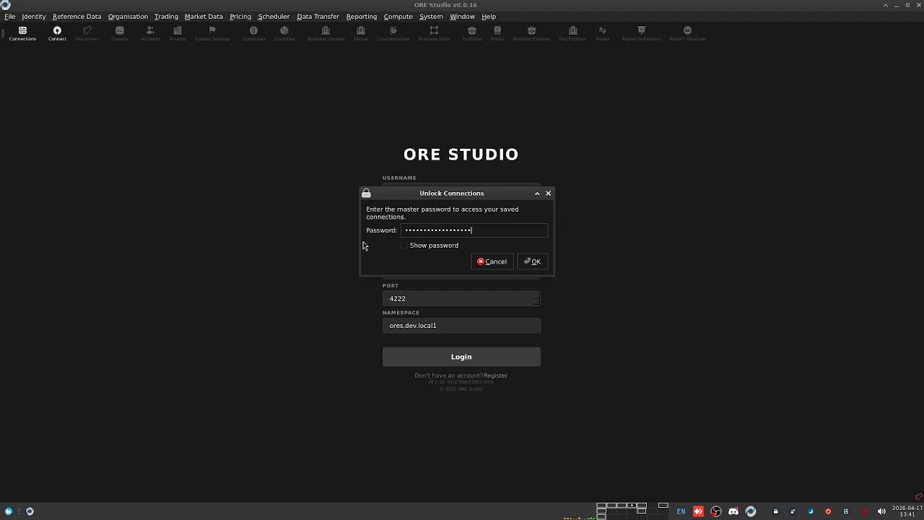
left_click(405, 245)
left_click(404, 247)
left_click(404, 246)
left_click_drag(490, 229, 394, 229)
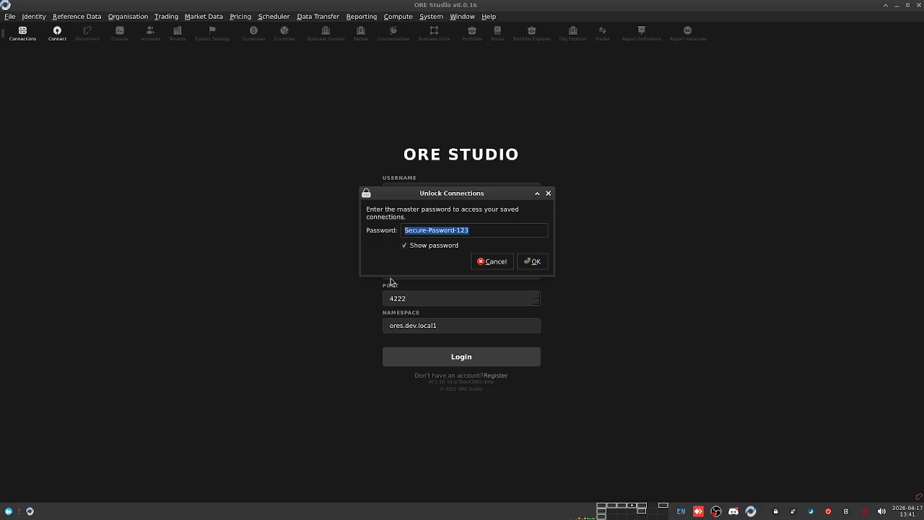
left_click_drag(489, 231, 397, 225)
left_click(488, 231)
left_click(407, 252)
left_click(531, 262)
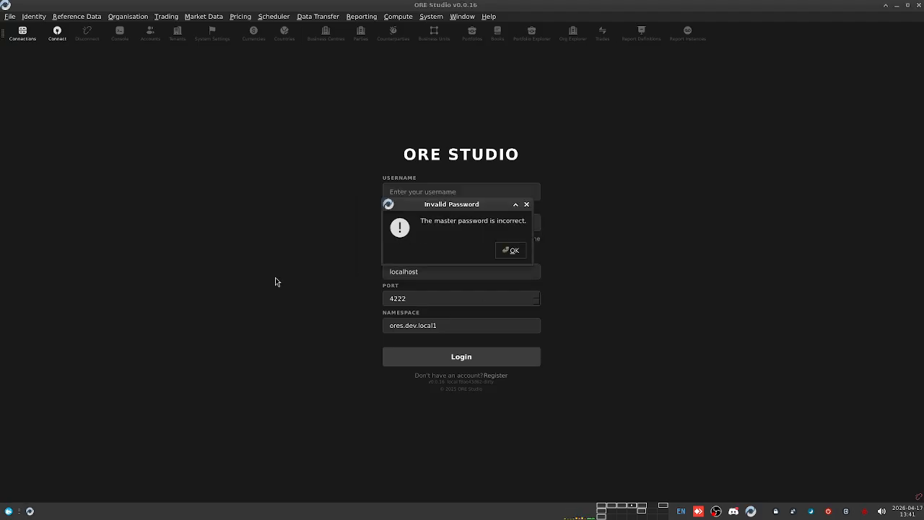
left_click(503, 253)
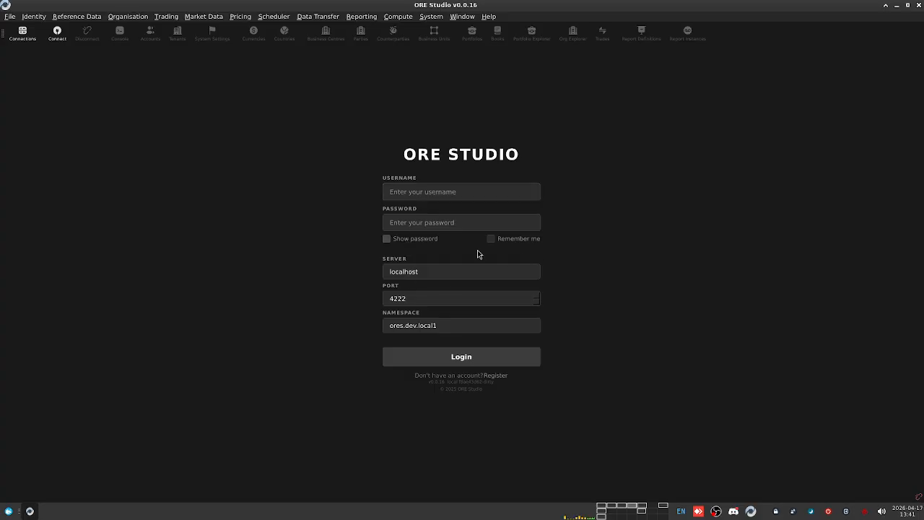
Step: Reopen the login form and re-enter the master password to unlock saved connections
key("Escape")
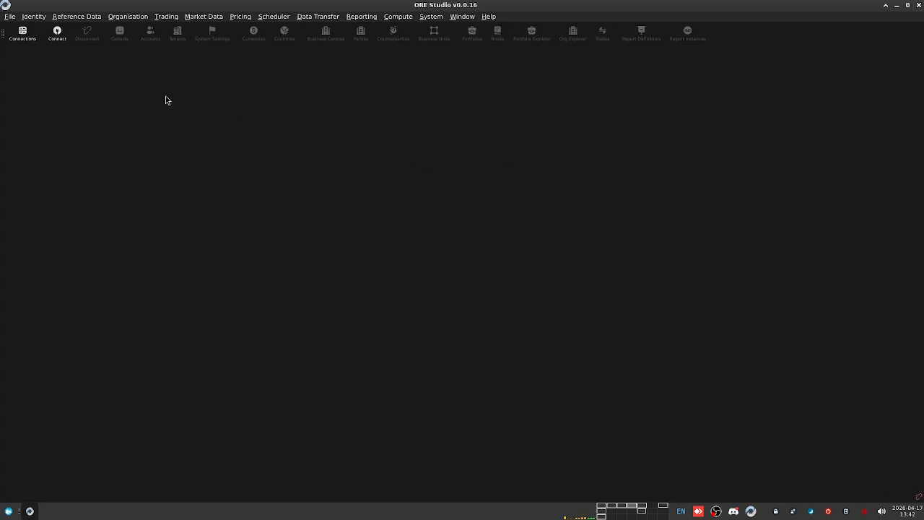
left_click(52, 33)
type("•••••••••••")
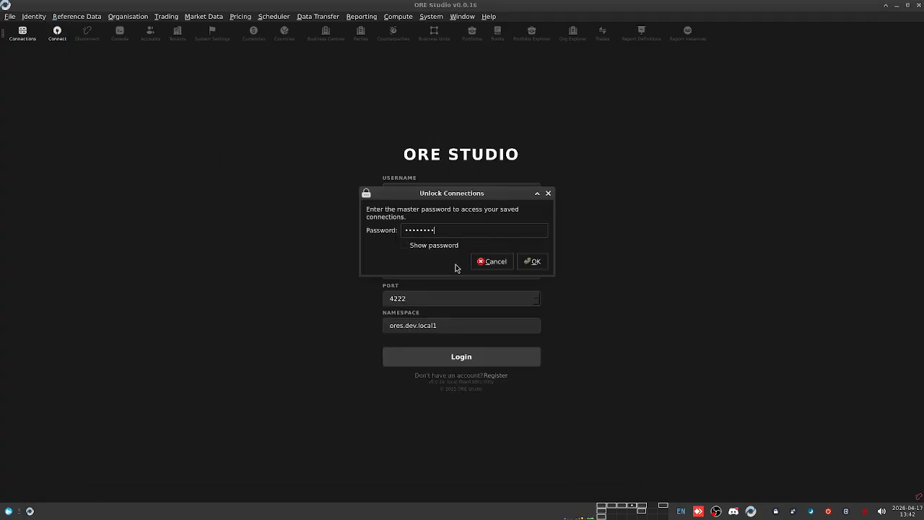
type("••••••")
left_click(532, 261)
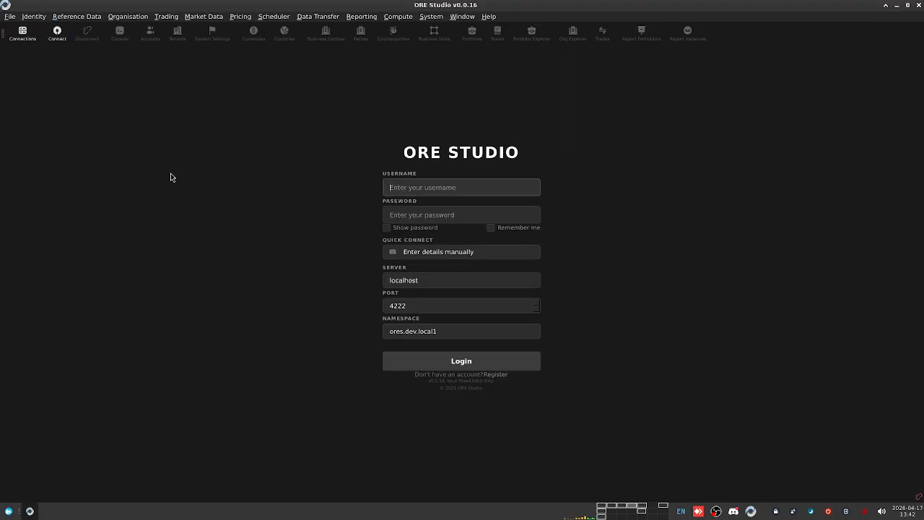
Step: Open the Connection Browser, enlarge it to review saved connections, then close it
left_click(22, 33)
left_click_drag(550, 271, 575, 417)
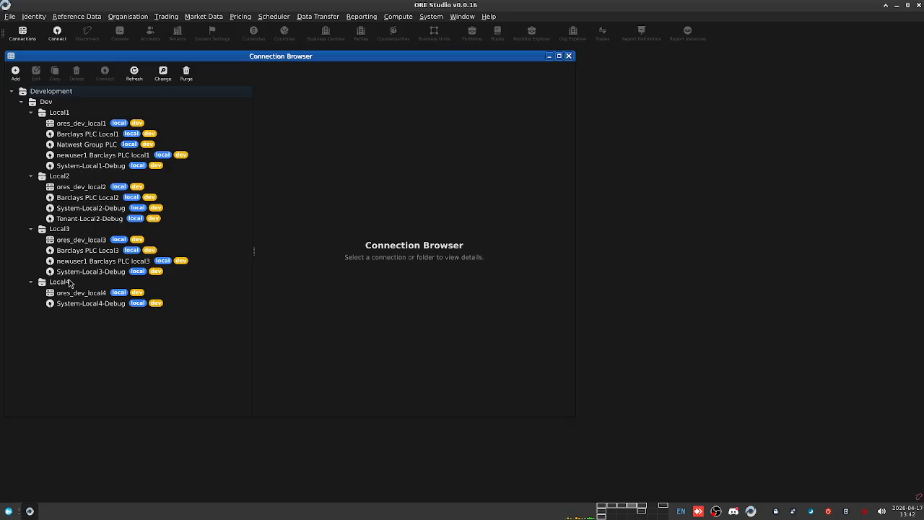
left_click(568, 56)
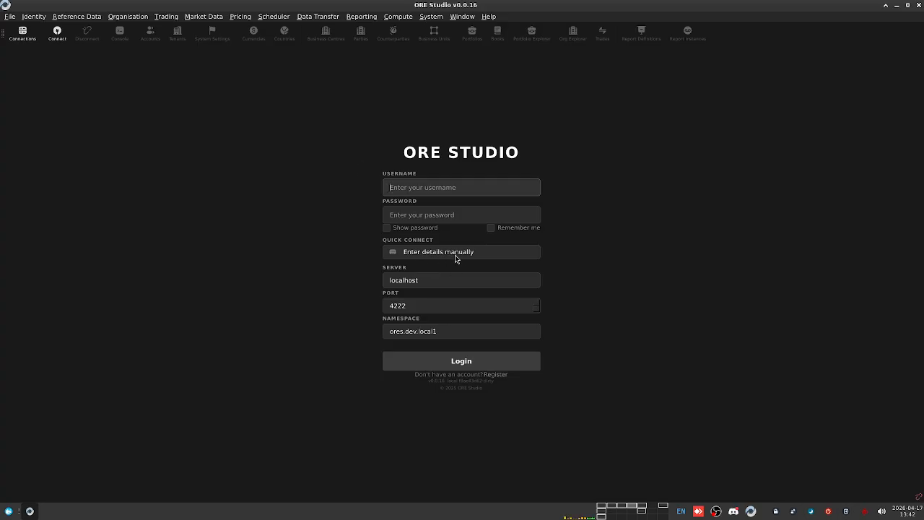
Step: Choose System-Local1-Debug in Quick Connect and log in to the local server
left_click(454, 258)
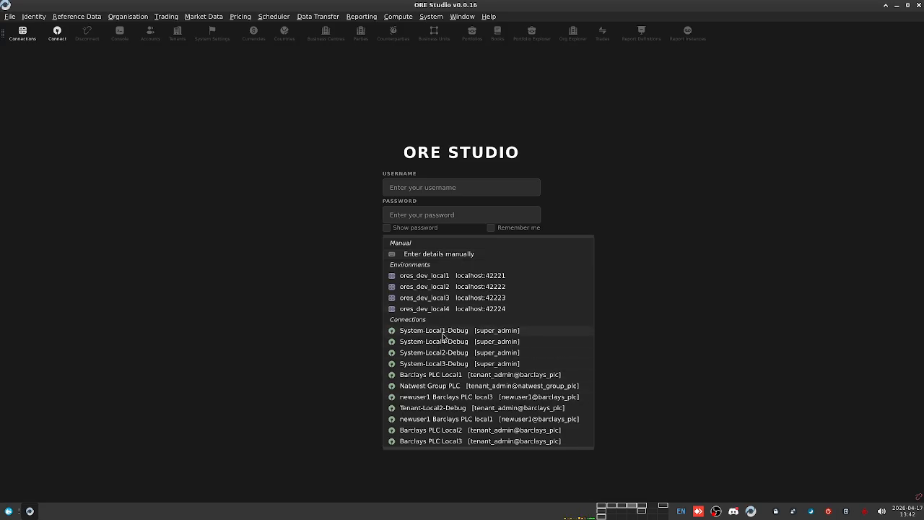
left_click(472, 332)
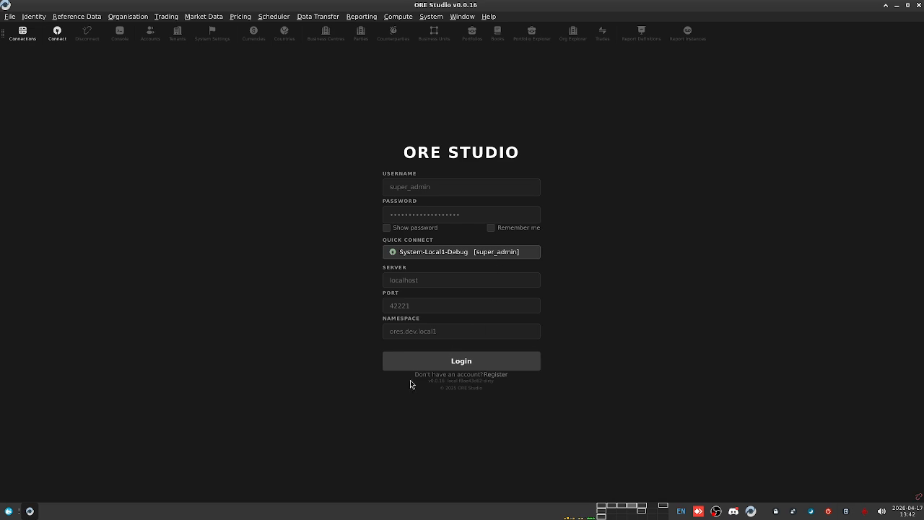
left_click(450, 361)
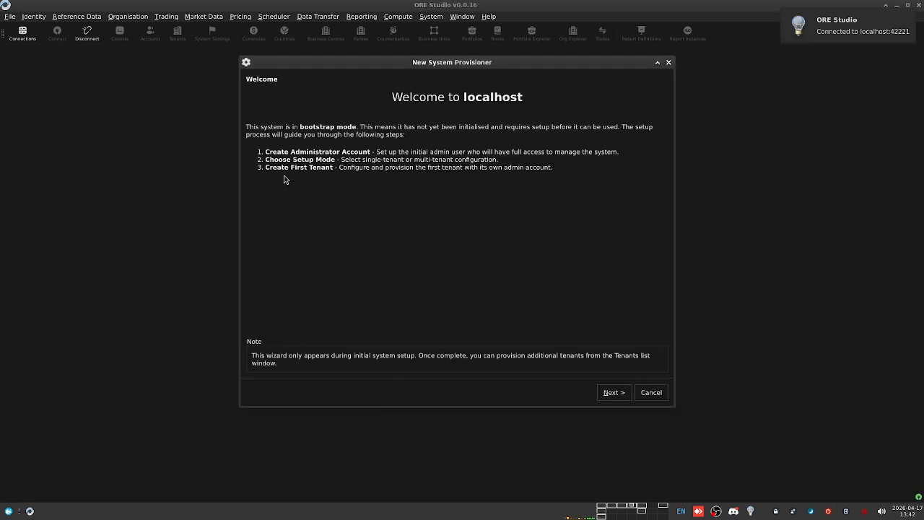
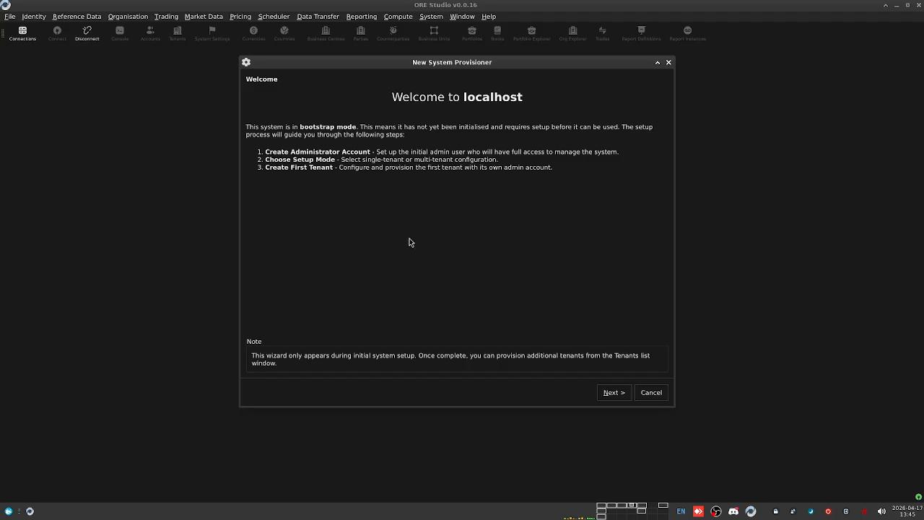
Step: Check the prefilled administrator username and passwords, then create the system administrator account
left_click(611, 393)
left_click_drag(380, 112, 306, 108)
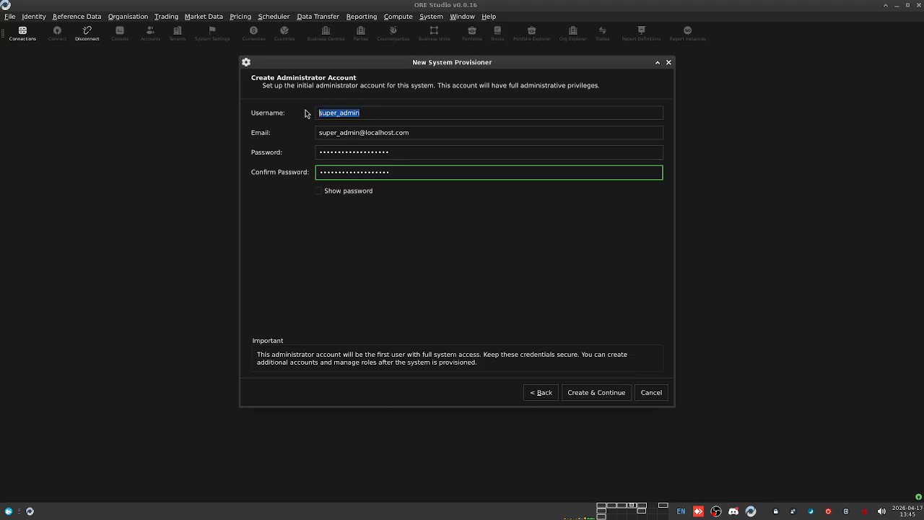
left_click(394, 112)
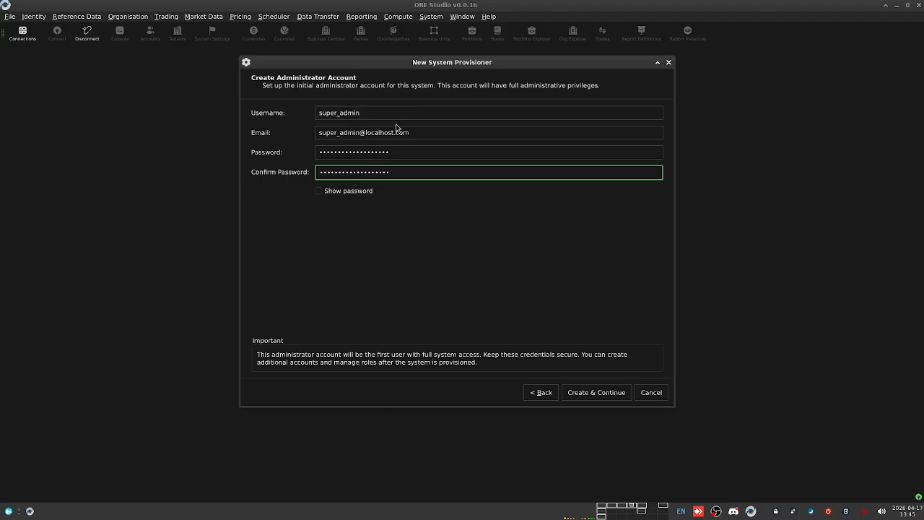
left_click_drag(371, 110, 295, 112)
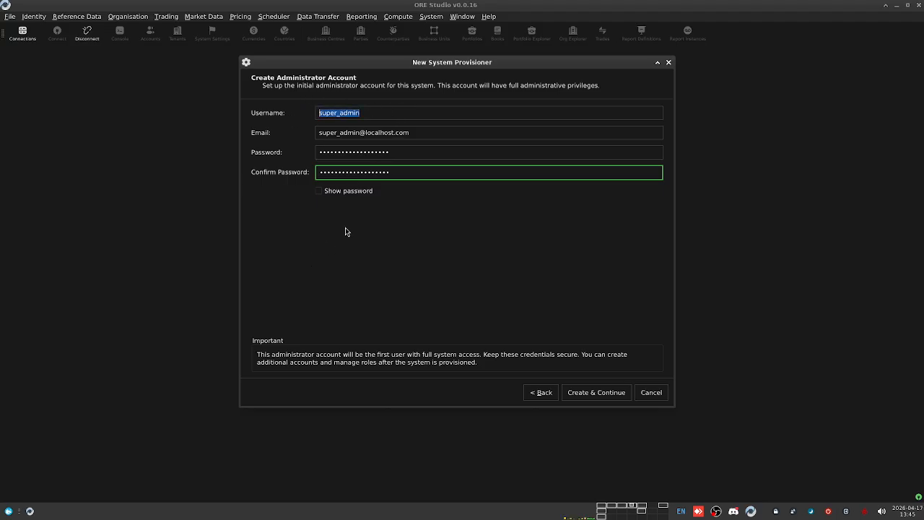
left_click(316, 199)
left_click(319, 192)
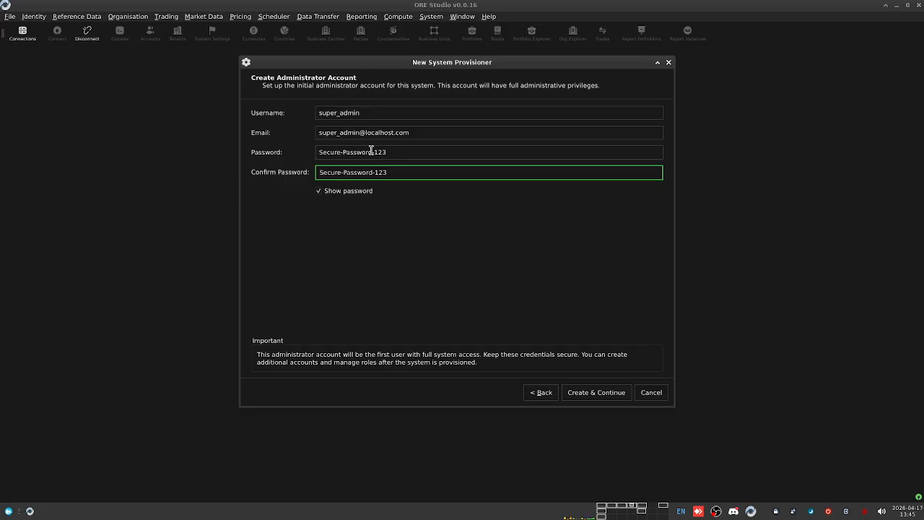
left_click(320, 191)
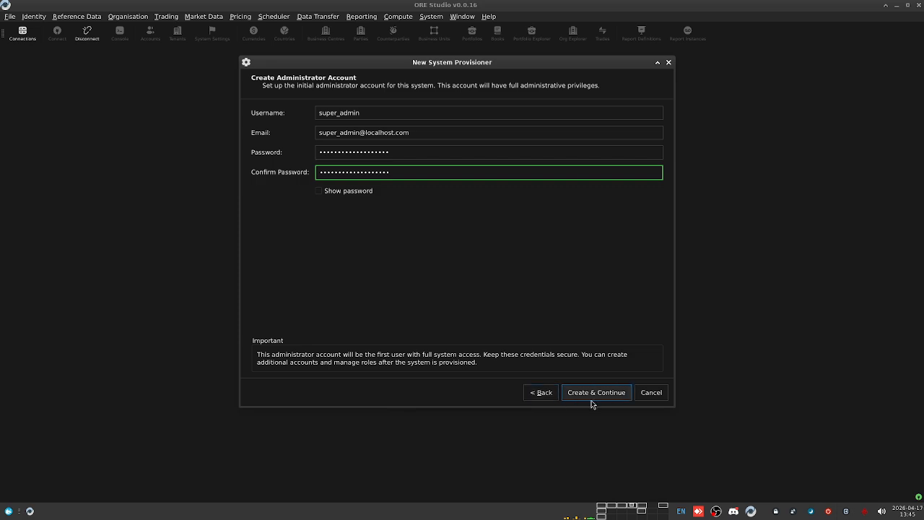
left_click(540, 392)
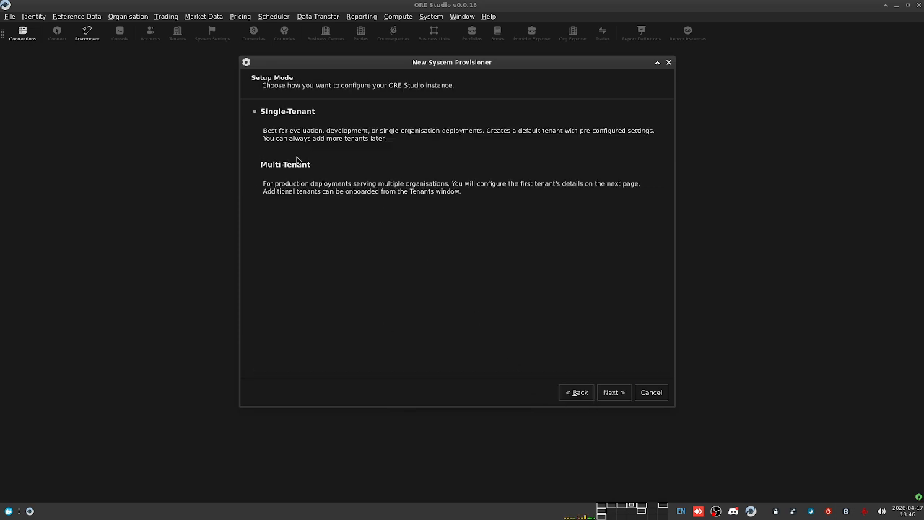
Step: Settle on the Multi-Tenant setup mode and continue to tenant details
left_click(269, 169)
left_click(278, 111)
left_click(289, 113)
left_click(273, 168)
left_click(296, 113)
left_click(260, 171)
left_click(611, 392)
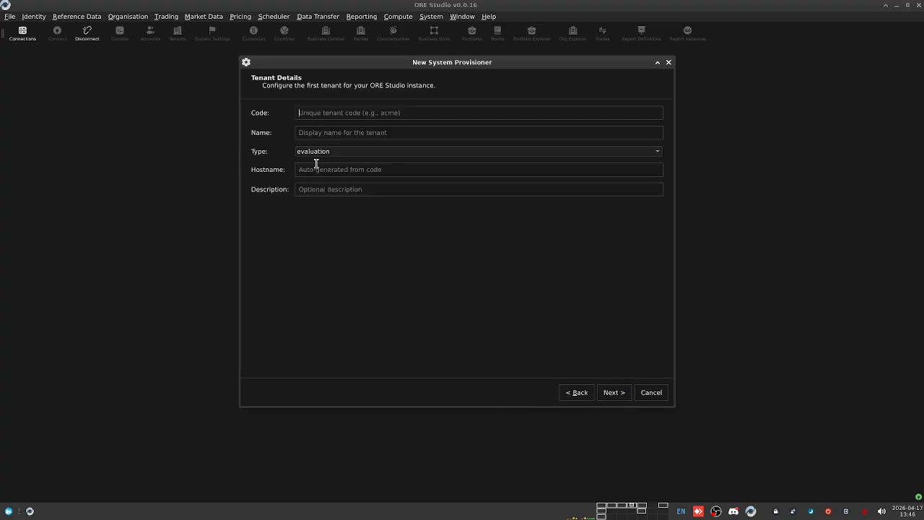
Step: Enter tenant code barclays_plc and name Barclays Plc, then continue
type("barcla")
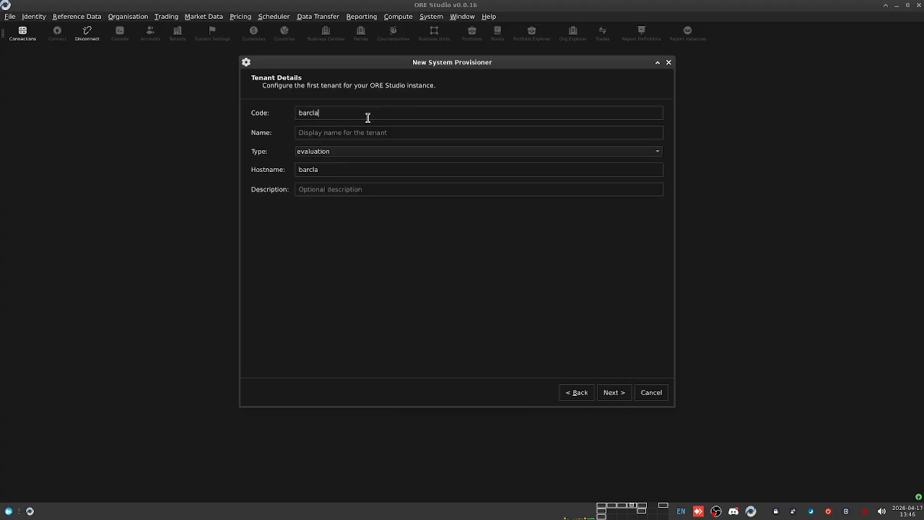
type("ys_plc")
key("Tab")
type("Barclay")
left_click(613, 392)
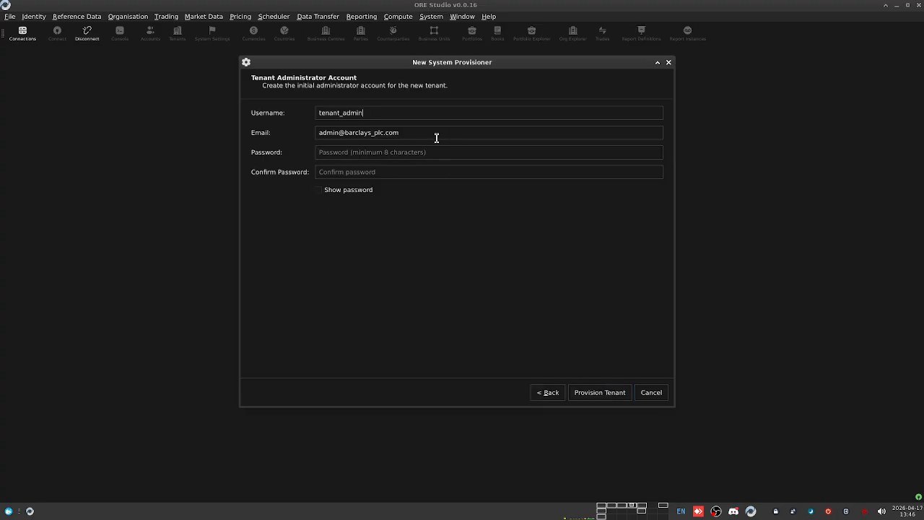
Step: Enter and confirm the tenant administrator password, then provision the Barclays Plc tenant
left_click(366, 154)
type("passwo")
key("ctrl+a")
type("pas")
key("ctrl+a")
type("password1234567")
left_click(342, 190)
left_click_drag(417, 154, 285, 170)
key("ctrl+c")
left_click(324, 190)
left_click(347, 172)
key("ctrl+v")
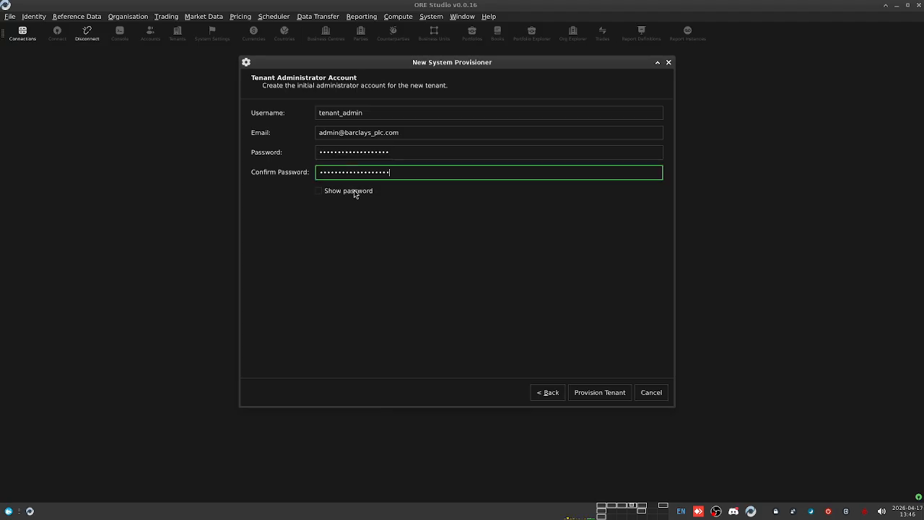
left_click(609, 392)
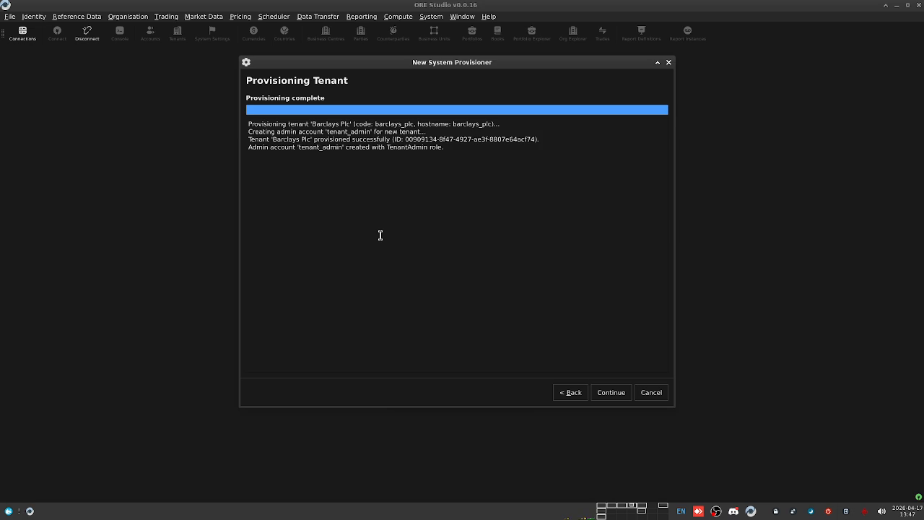
Step: Review the new tenant ID and admin account in the provisioning log, then finish the wizard
left_click_drag(249, 123, 479, 131)
left_click(485, 137)
double_click(421, 139)
left_click(520, 155)
double_click(315, 148)
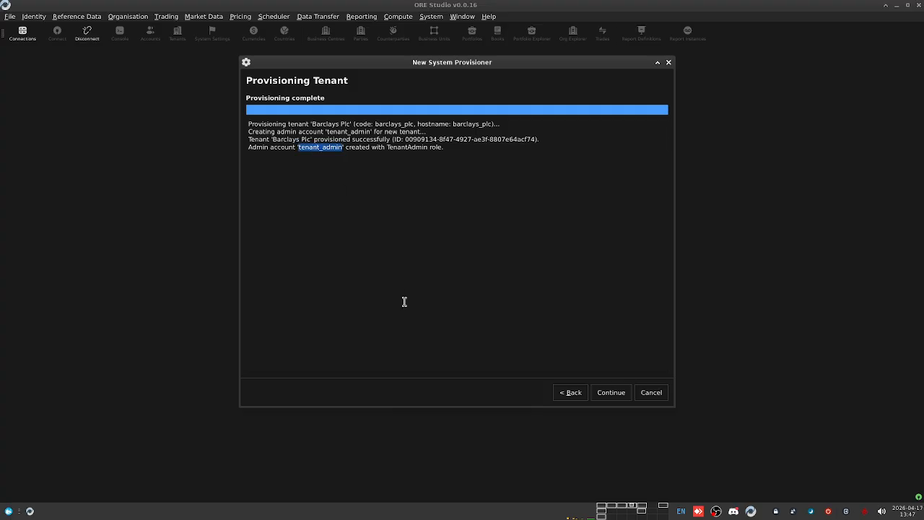
left_click(613, 398)
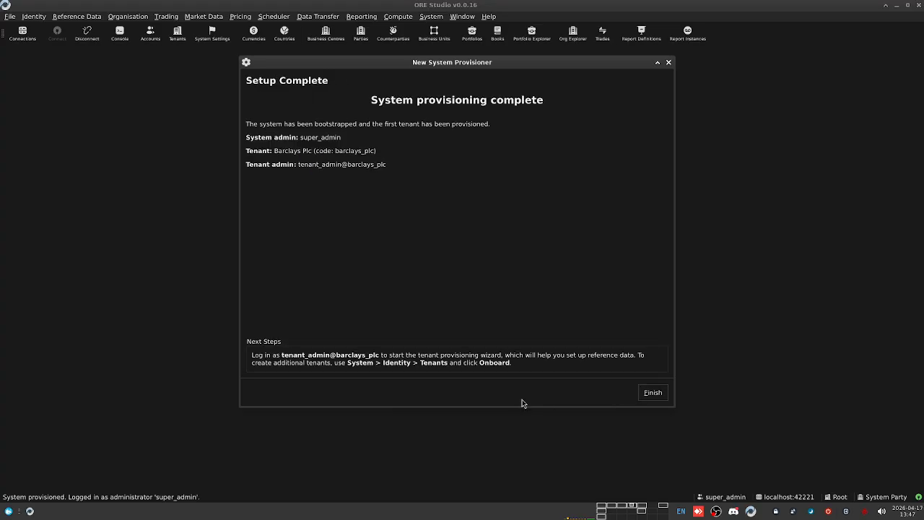
left_click(653, 393)
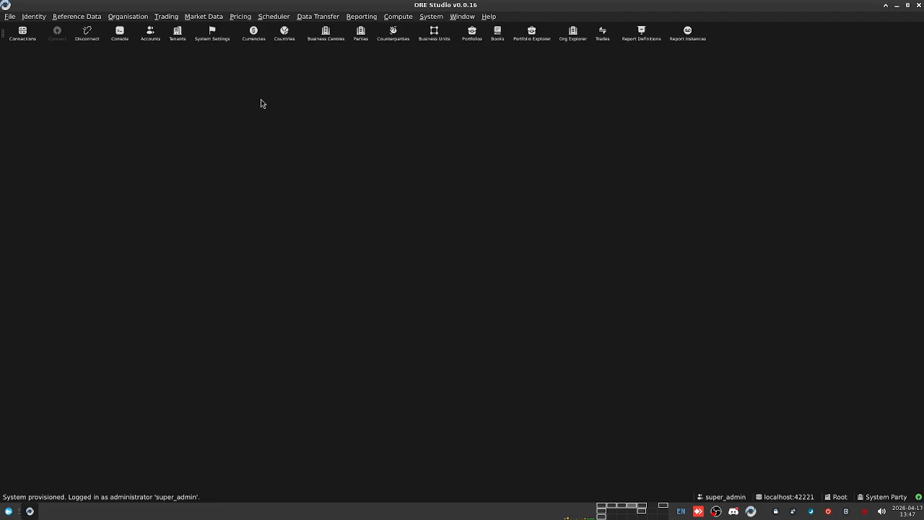
Step: Open the Service Dashboard and inspect the analytics, assets, compute and dq services
left_click(424, 18)
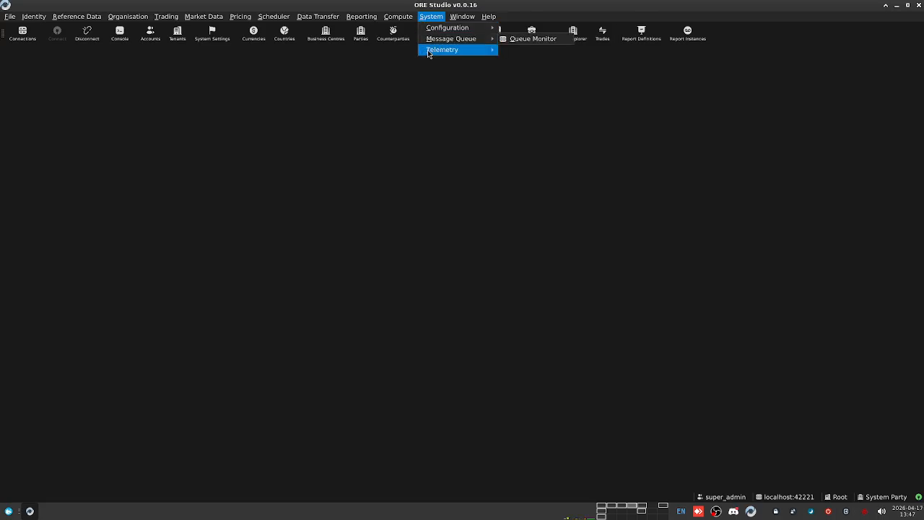
mouse_move(428, 52)
left_click(532, 50)
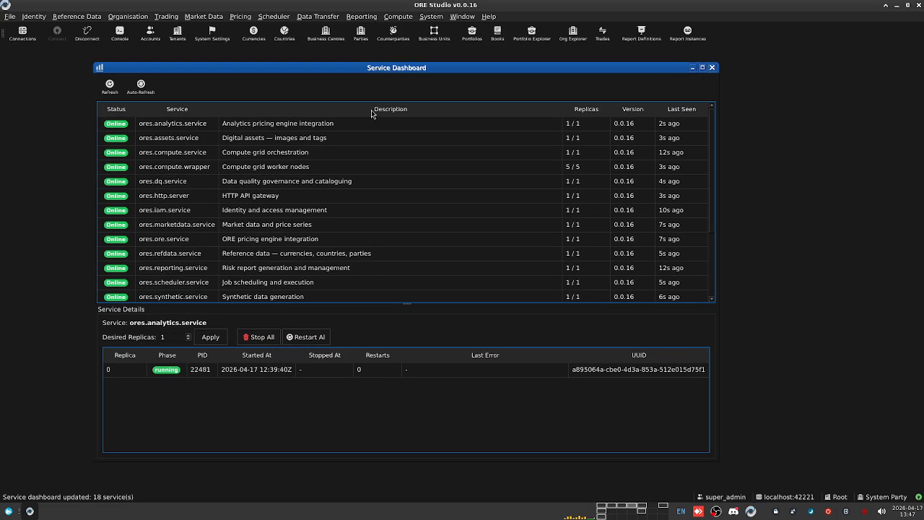
left_click(186, 125)
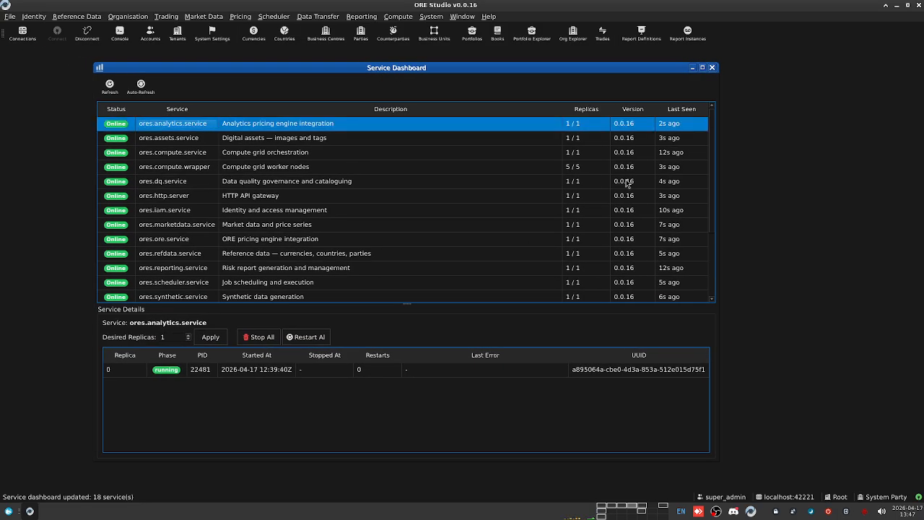
left_click(583, 141)
left_click(583, 151)
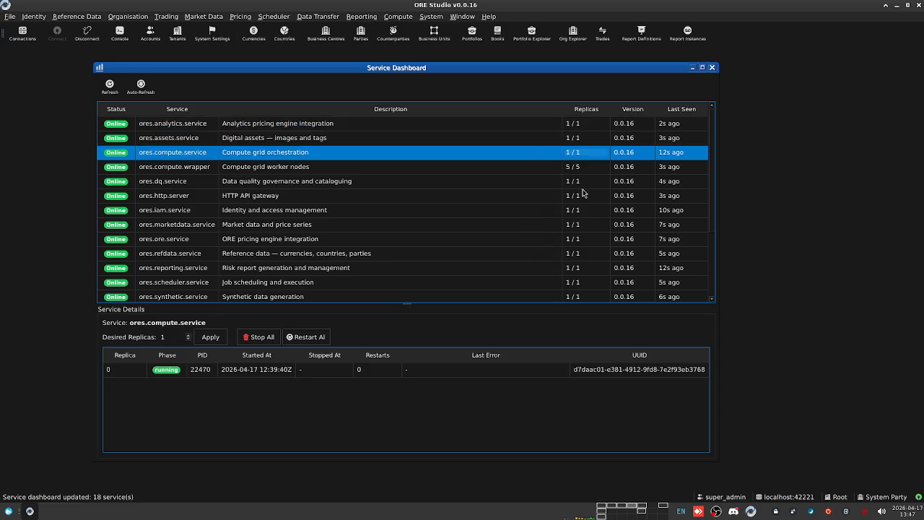
left_click(592, 180)
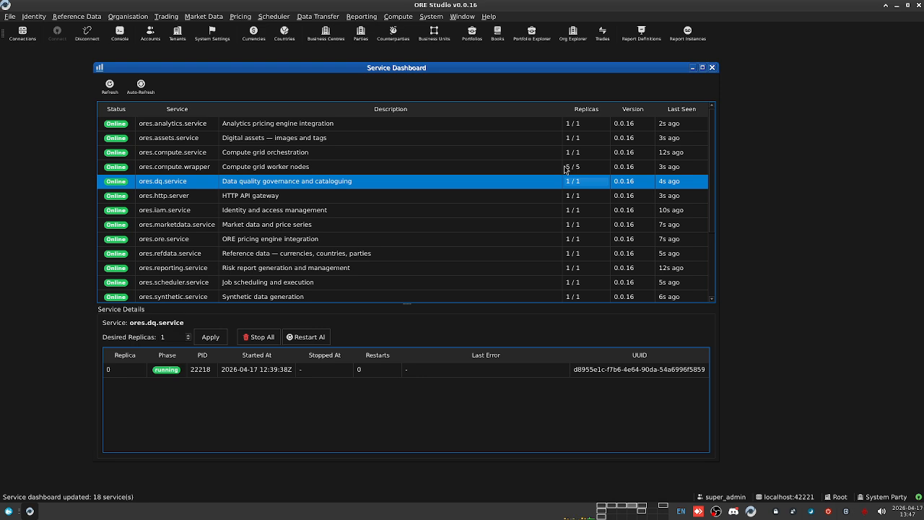
Step: Review analytics and compute service details, including five grid worker replicas, then go to the terminal
left_click(595, 126)
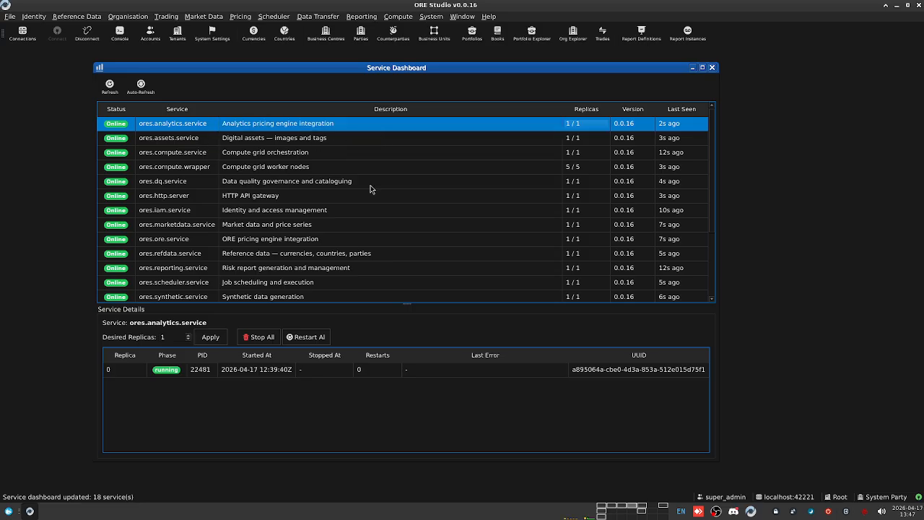
left_click(274, 153)
left_click(288, 166)
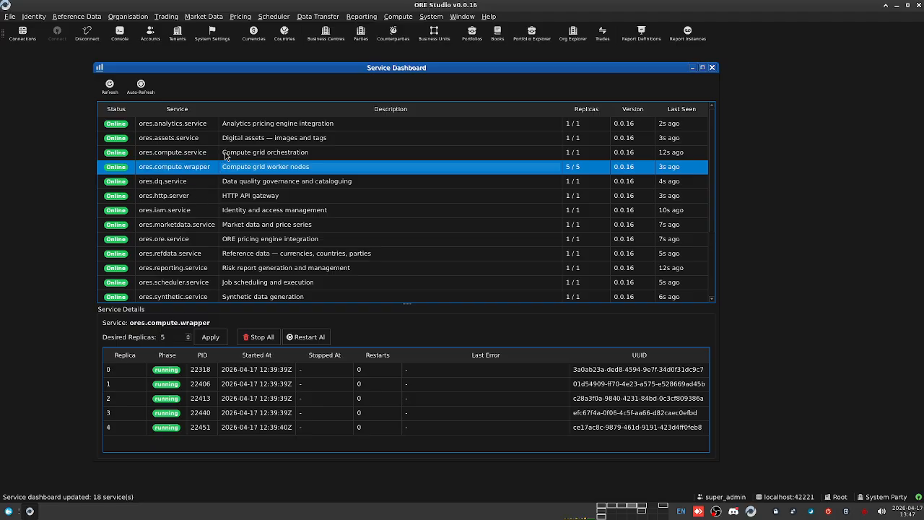
scroll(281, 251, "down", 2)
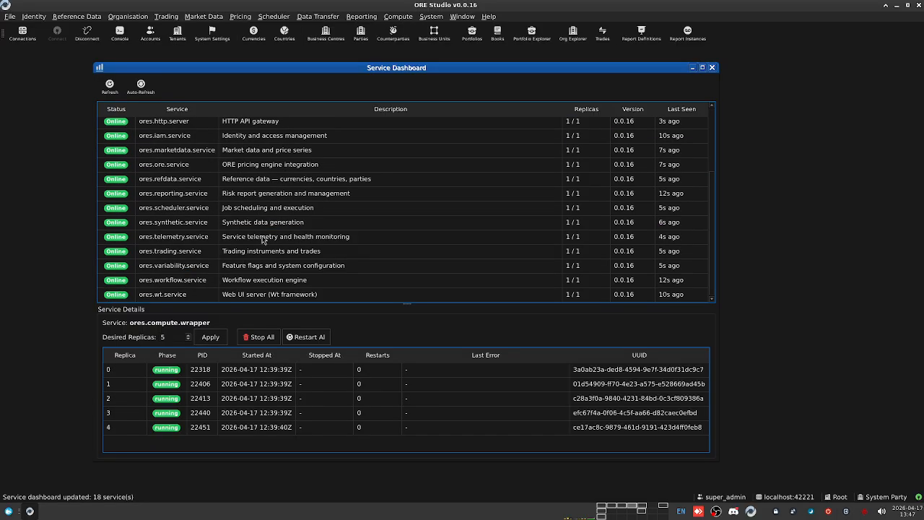
scroll(259, 225, "up", 2)
left_click(208, 127)
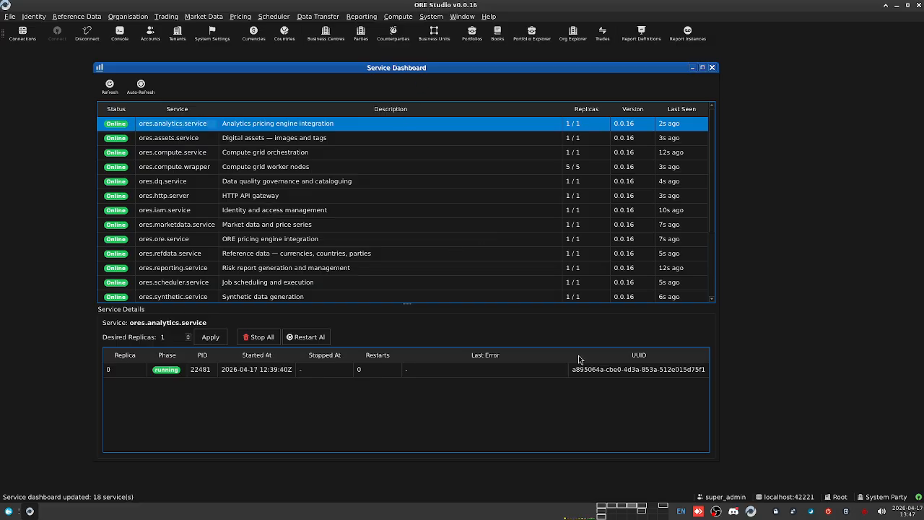
left_click(625, 509)
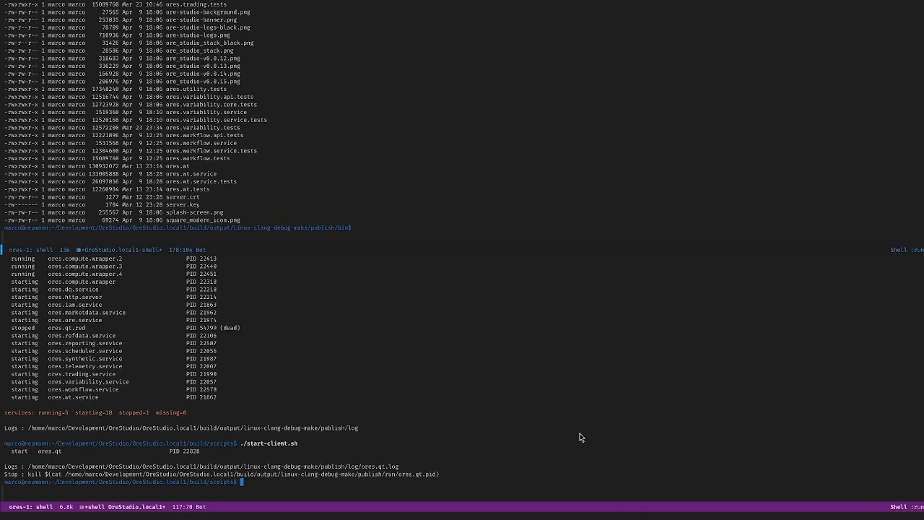
Step: Run head on ./start-client.sh to show its usage options
key("Up")
key("ctrl+a")
type("head")
key("Return")
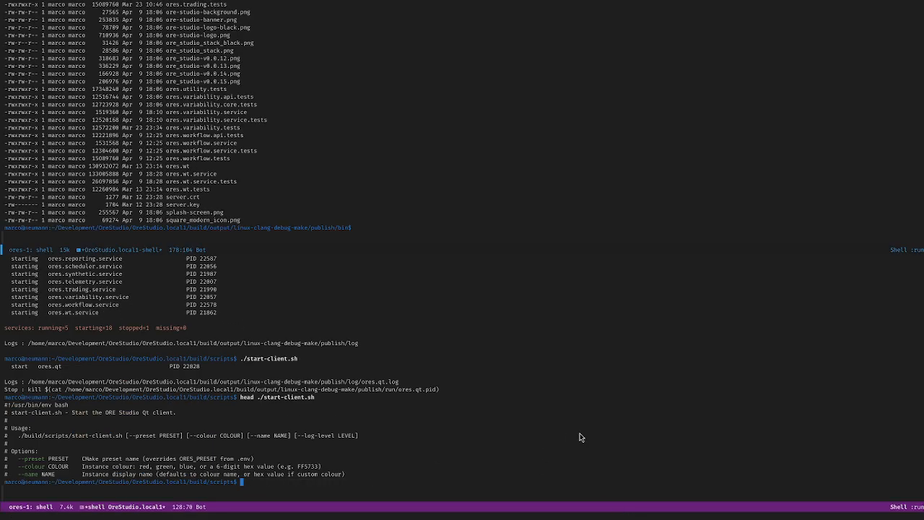
Step: Launch a new client with ./start-client.sh --colour red
key("Up")
type("--colour")
key("ctrl+a")
key("Delete")
key("Delete")
key("Delete")
key("Delete")
key("Delete")
key("ctrl+e")
type("red")
key("Return")
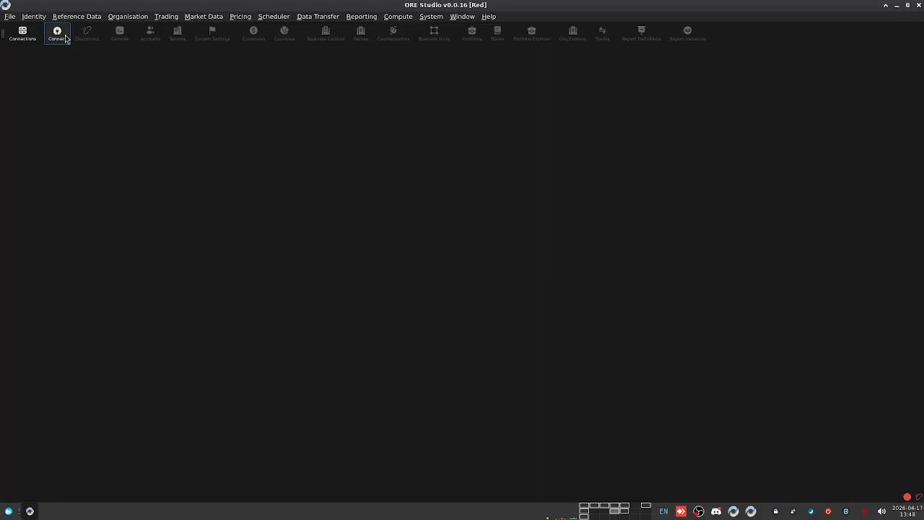
Step: Unlock saved connections with the master password and log in using Barclays PLC Local1
left_click(65, 40)
type("••••••••••••••••")
left_click(533, 261)
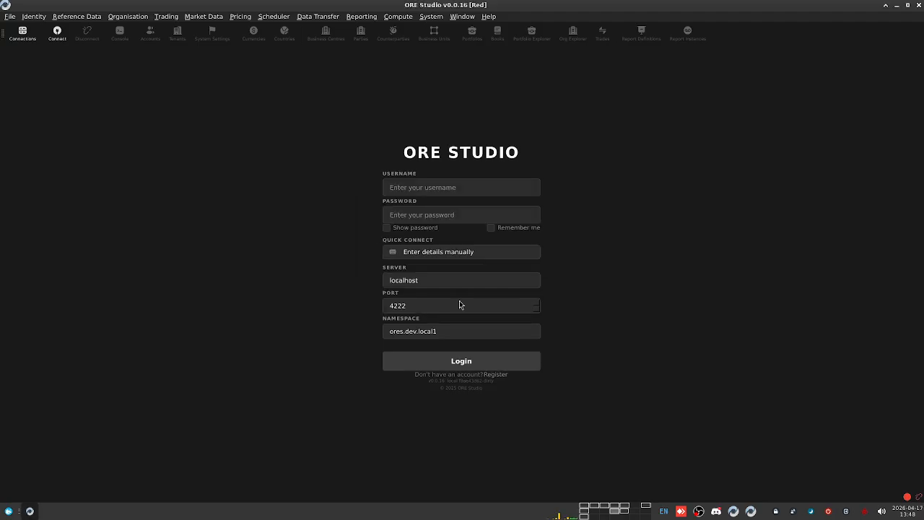
left_click(455, 254)
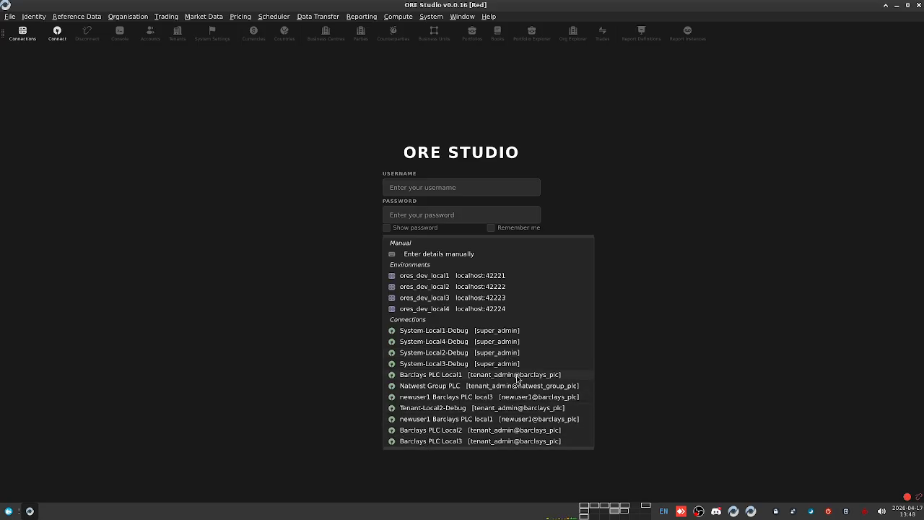
key("Escape")
left_click(492, 359)
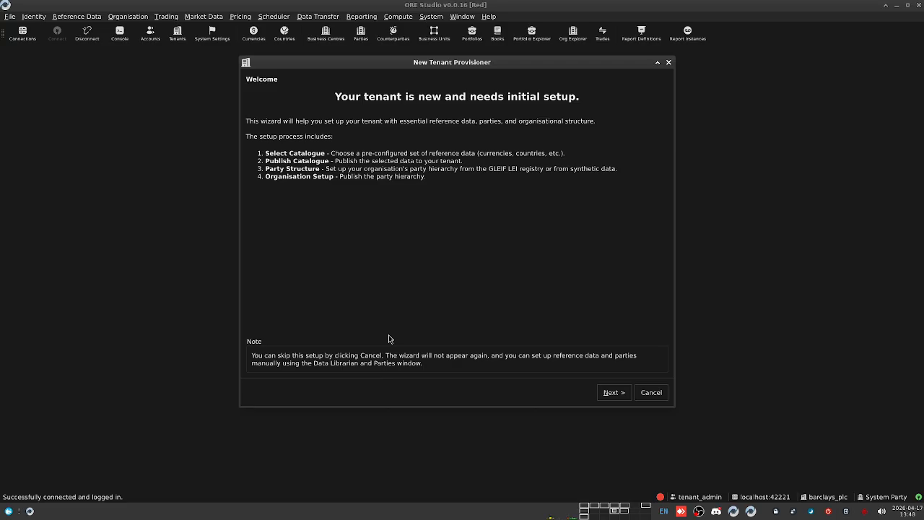
Step: Publish the Base System catalogue (27 datasets) to the tenant and proceed to the data source step
left_click(612, 393)
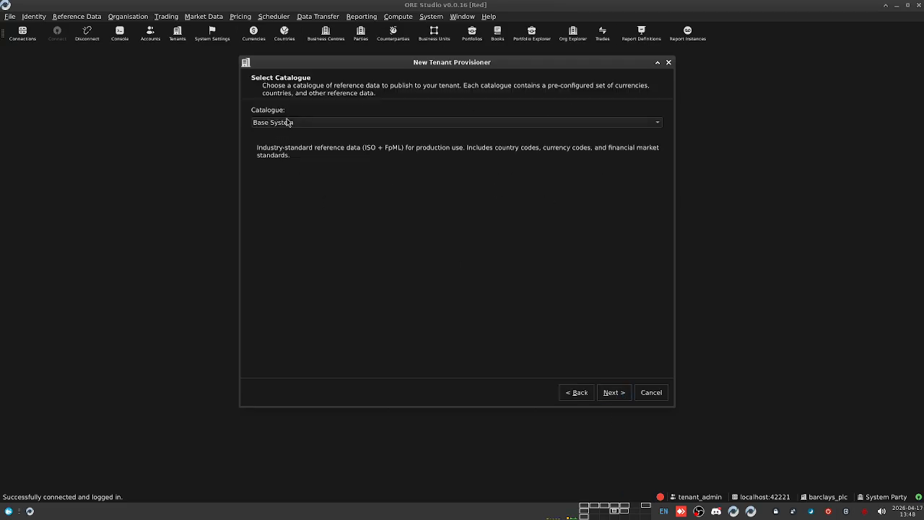
left_click(615, 393)
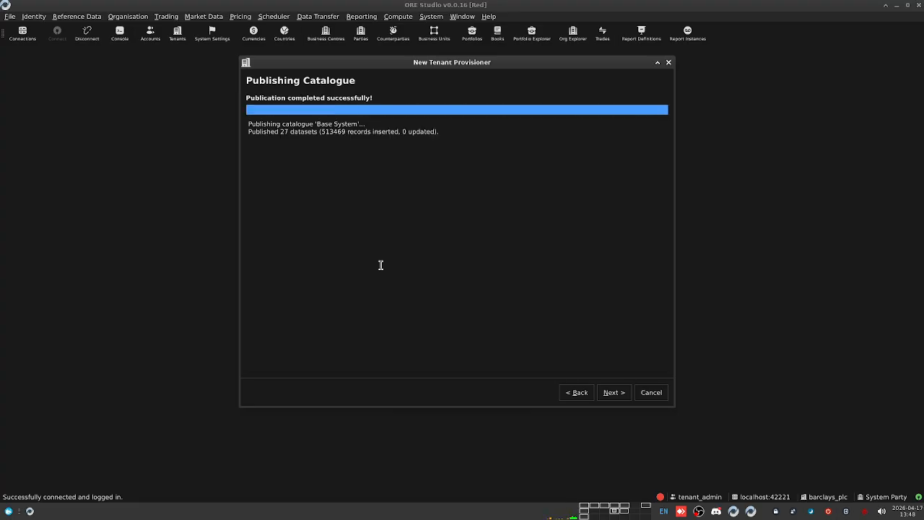
left_click(614, 392)
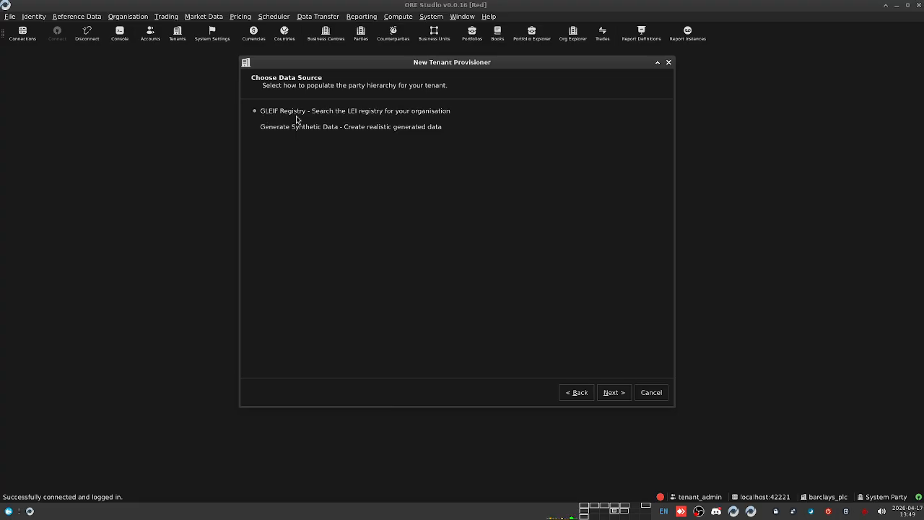
Step: Choose GLEIF Registry with the Small dataset, country GB, and select BARCLAYS PLC from a 'barclays' search
left_click(619, 392)
left_click(339, 151)
left_click(339, 160)
left_click(308, 171)
scroll(303, 238, "down", 20)
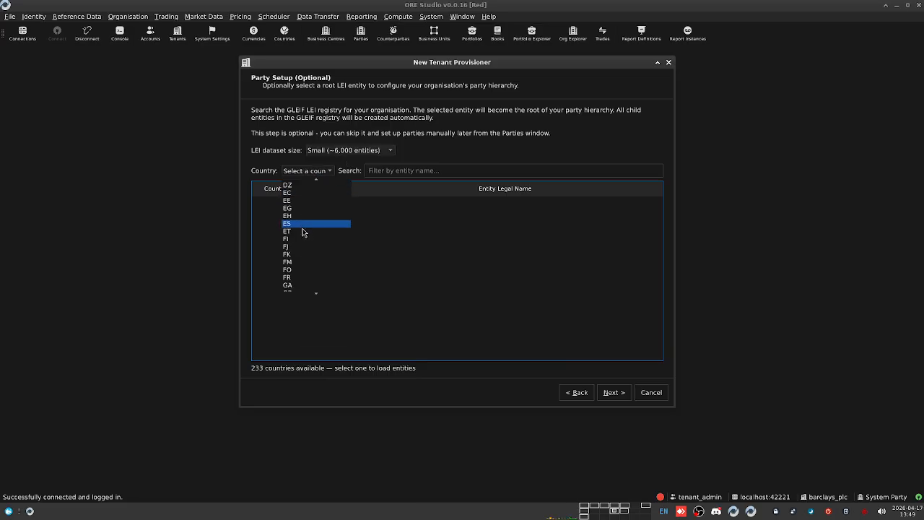
scroll(303, 273, "down", 1)
left_click(300, 269)
left_click(441, 170)
type("barclays")
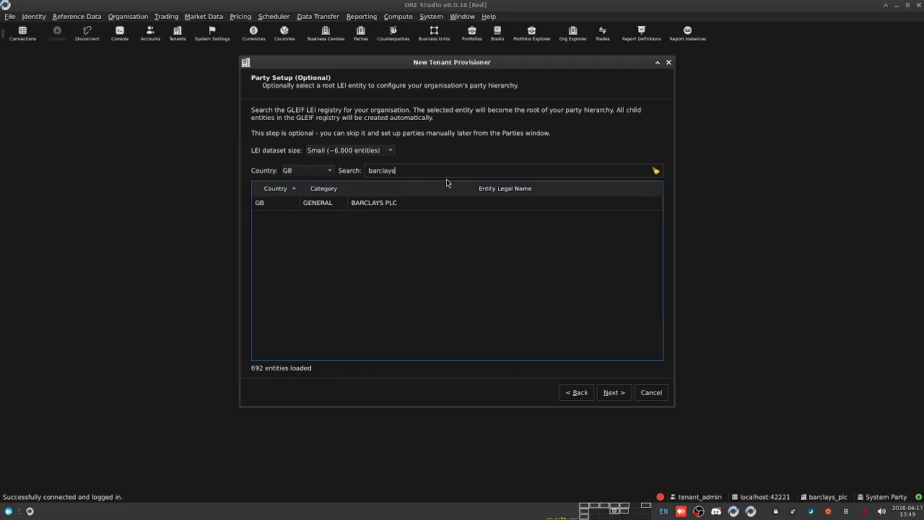
left_click(454, 206)
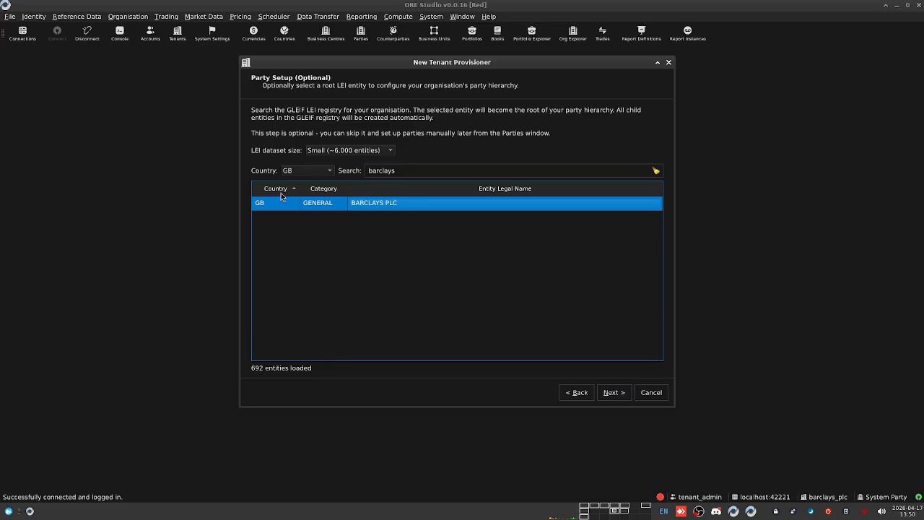
Step: Publish the BARCLAYS PLC party hierarchy and close the completed provisioner
left_click(611, 394)
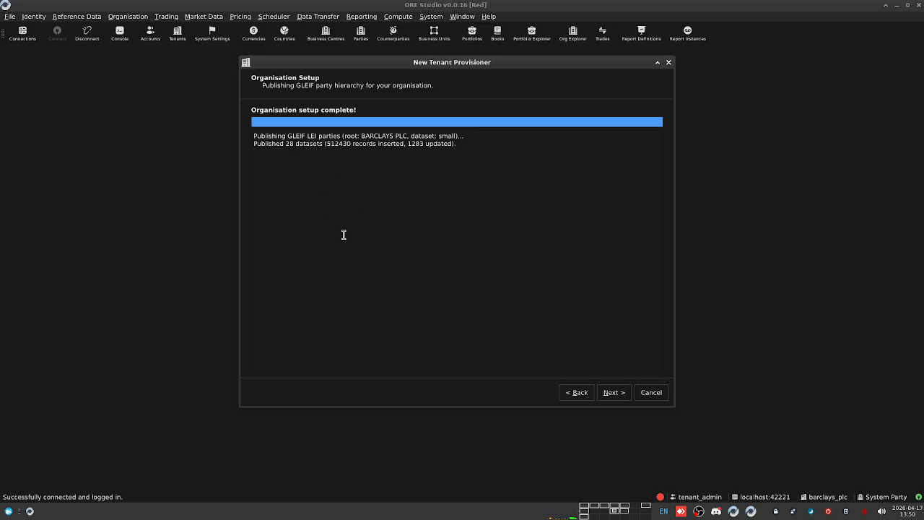
left_click(613, 391)
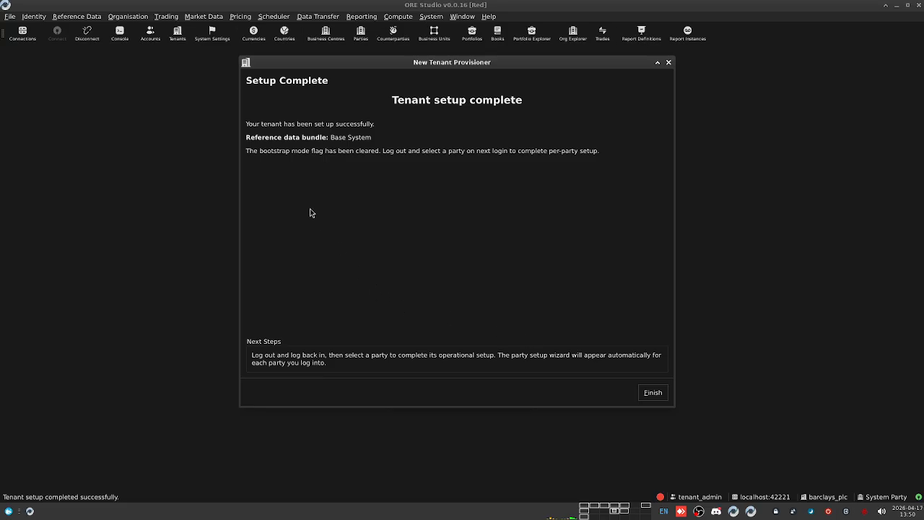
left_click(652, 392)
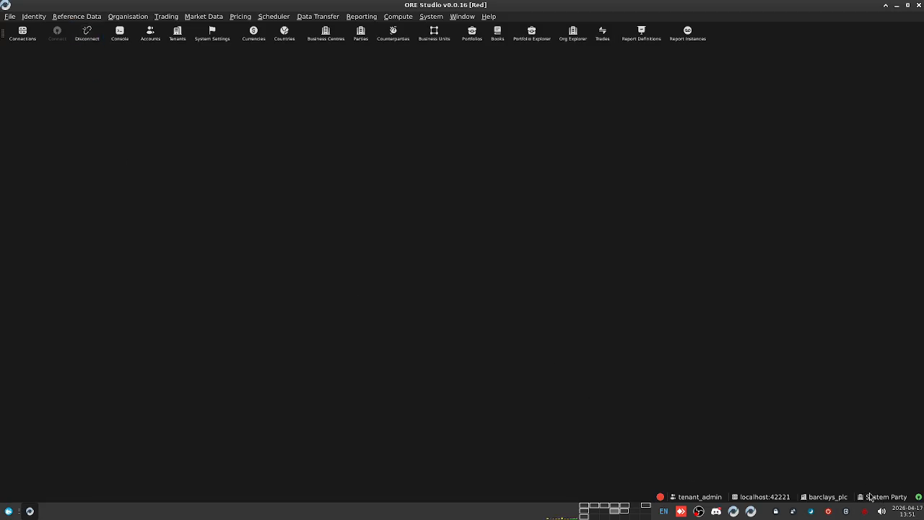
Step: Disconnect, then reconnect with the saved Barclays PLC Local1 connection
left_click(85, 41)
left_click(57, 34)
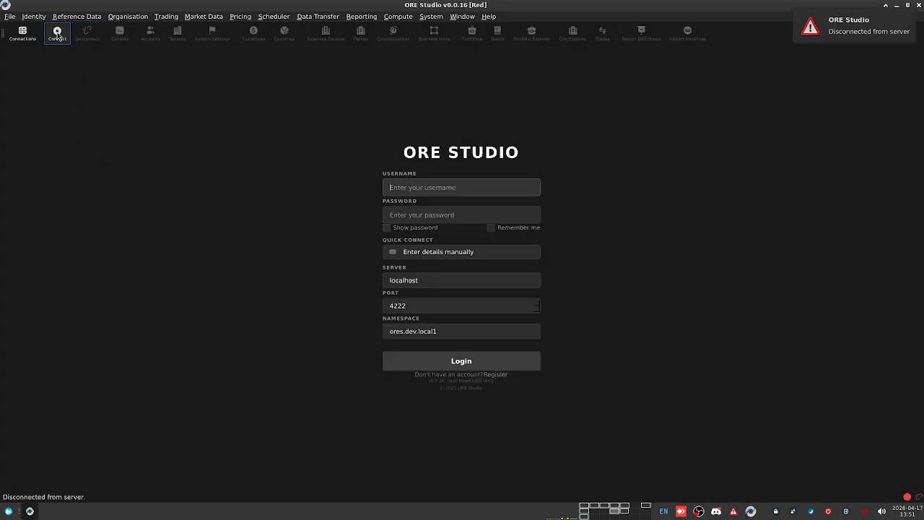
left_click(492, 257)
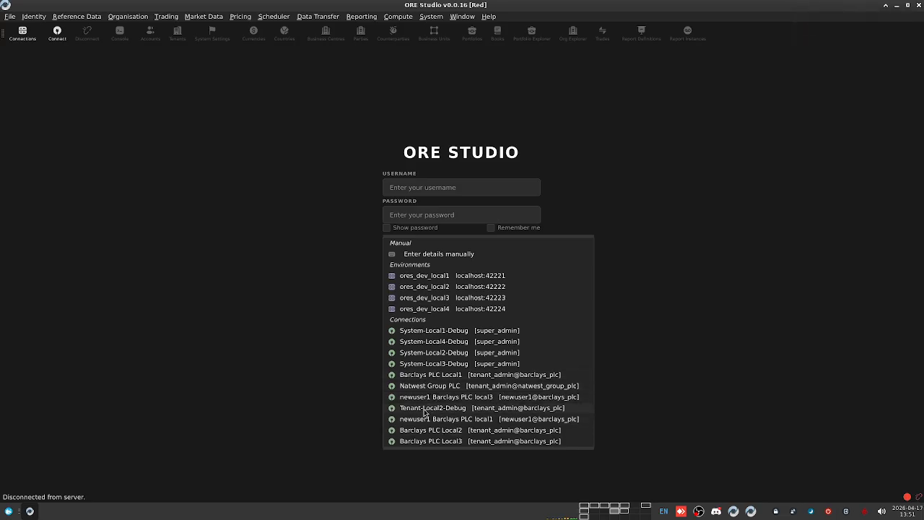
left_click(426, 381)
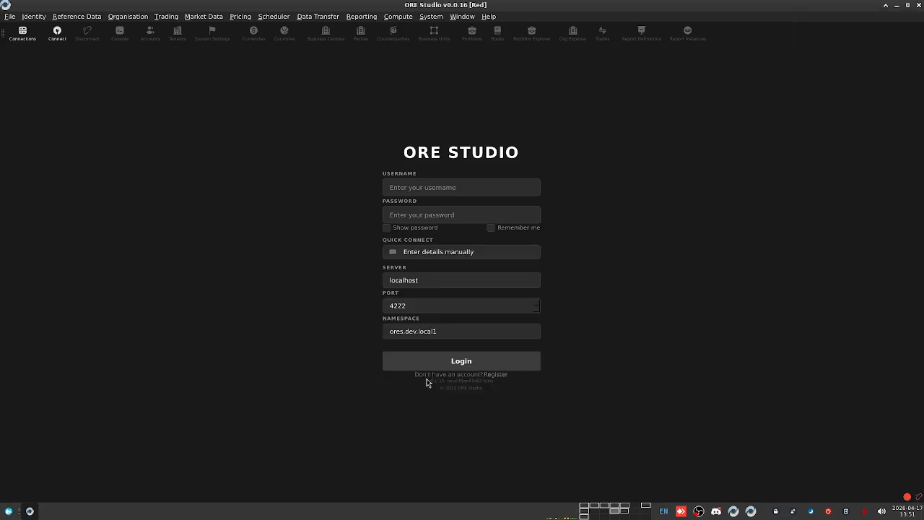
left_click(442, 363)
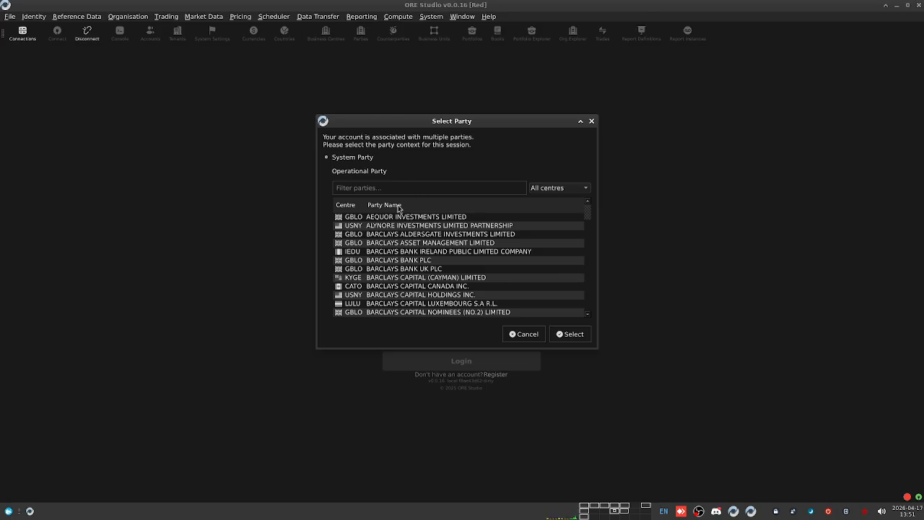
Step: Pick BARCLAYS PLC as the operational party by filtering for 'barclays plc'
left_click(330, 172)
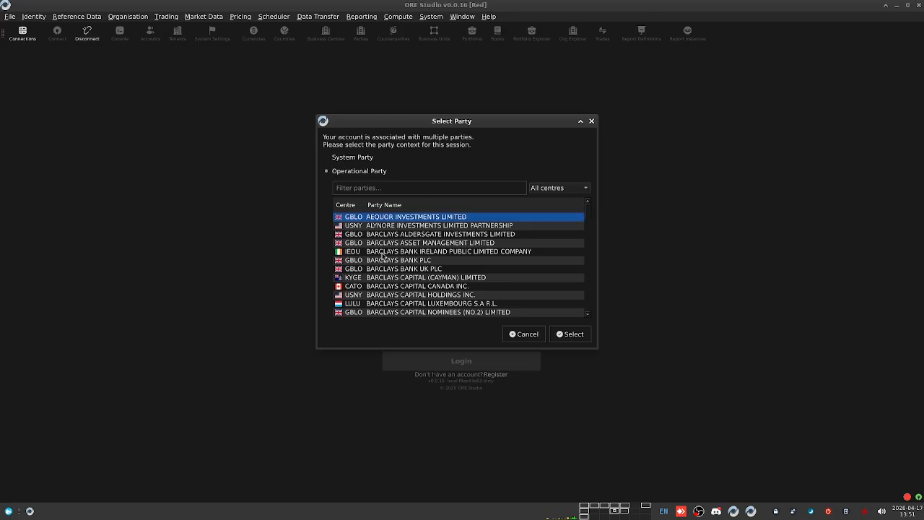
left_click(353, 160)
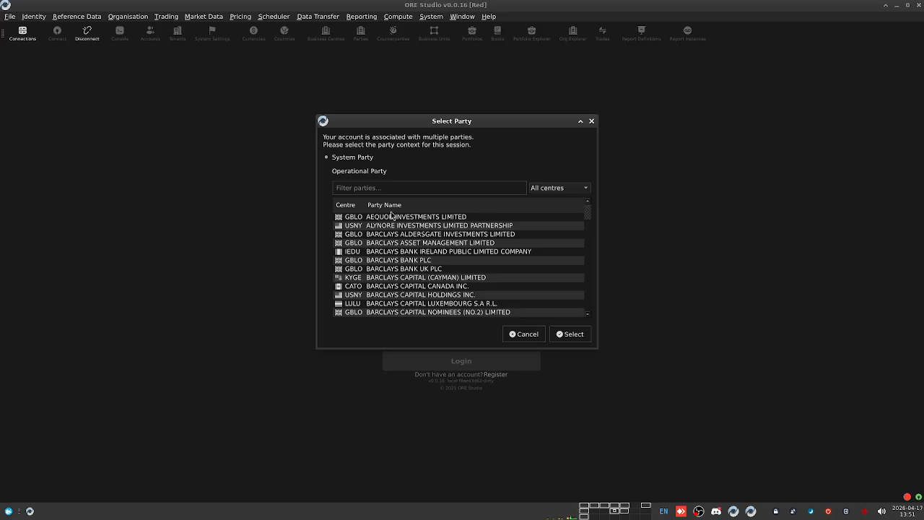
left_click(355, 173)
left_click(356, 187)
type("b")
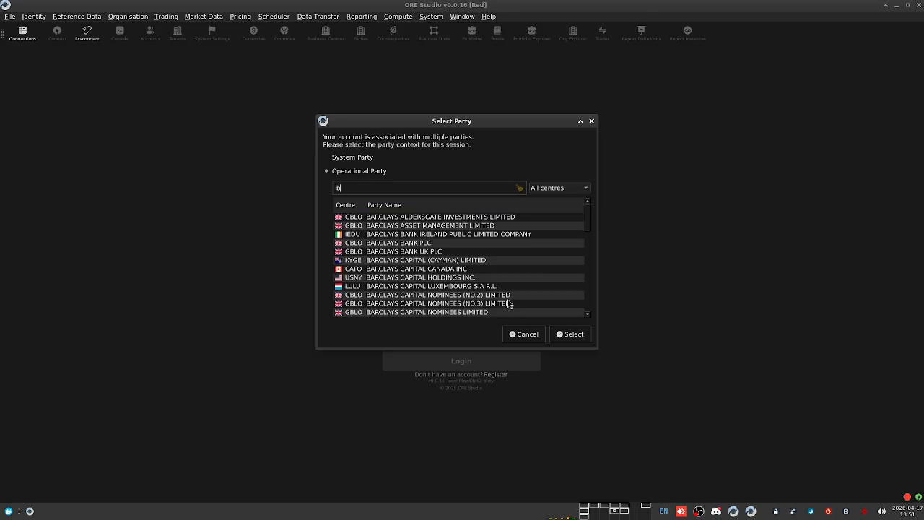
type("arclays plc")
left_click(419, 217)
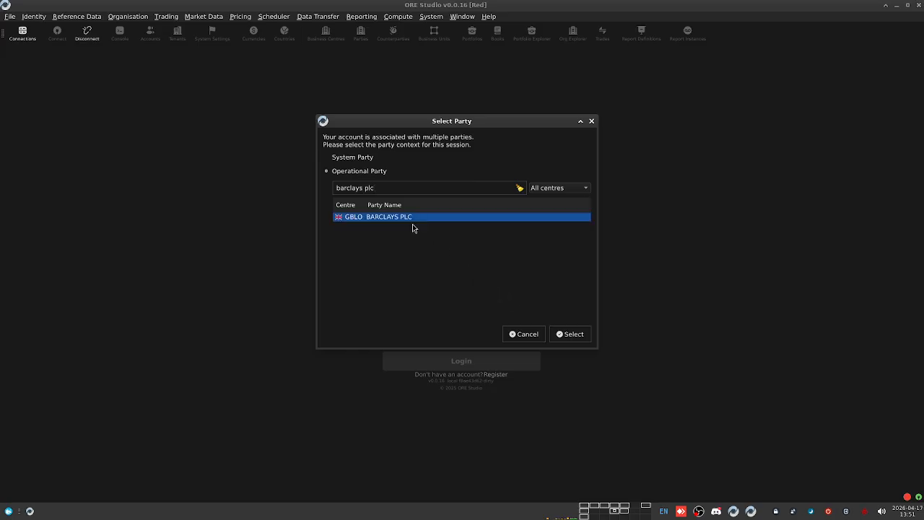
left_click(571, 334)
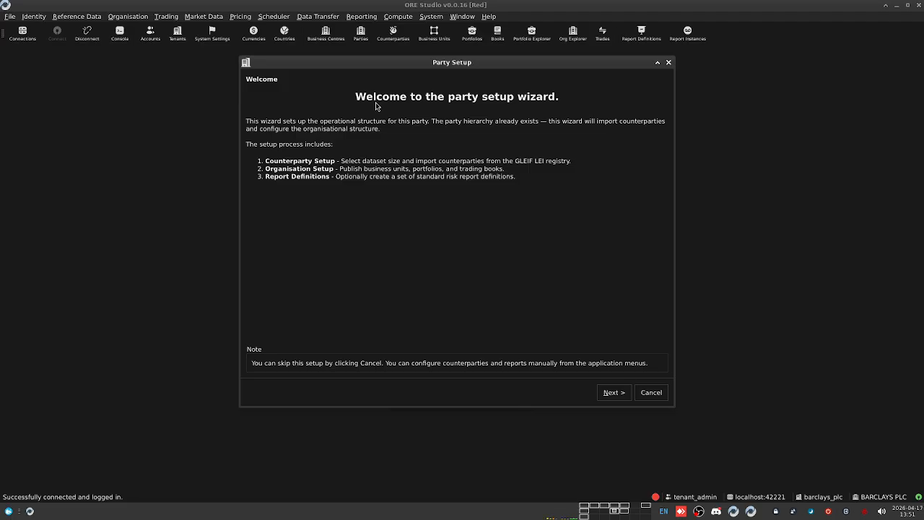
Step: Import the Large GLEIF counterparty dataset, publishing 3 organisation datasets (53 records) for BARCLAYS PLC
left_click(613, 393)
left_click(331, 145)
left_click(332, 145)
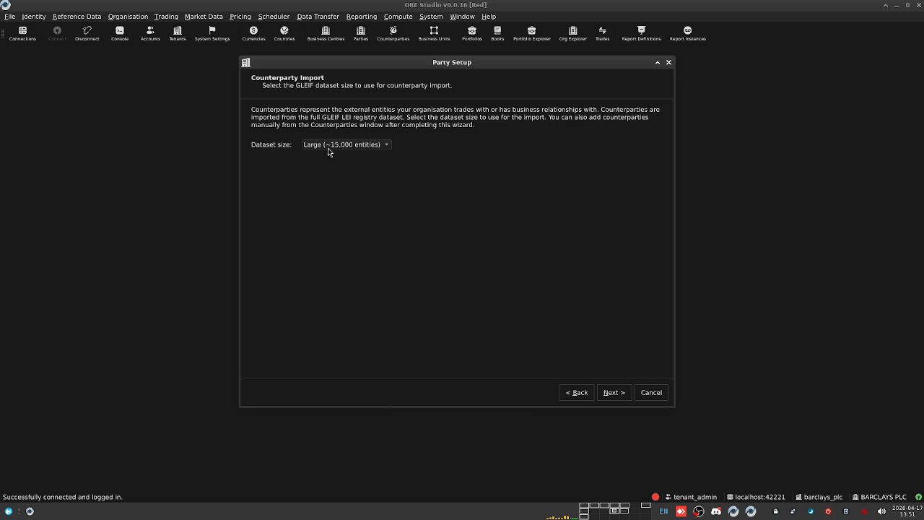
left_click(614, 392)
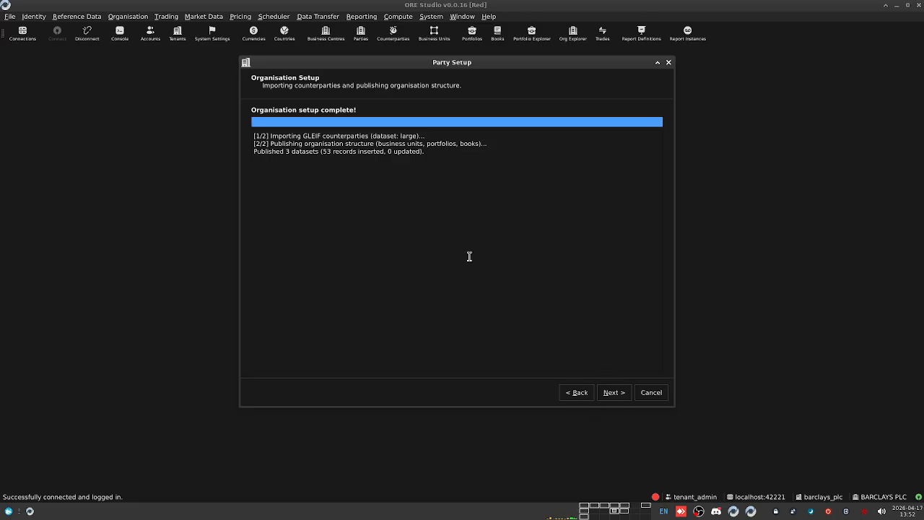
left_click(614, 392)
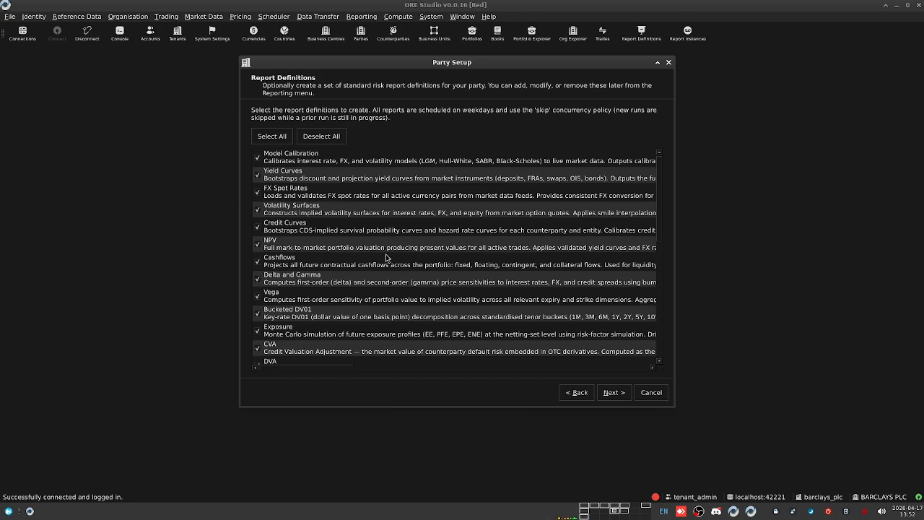
Step: Scroll through the report definitions list, leaving all 28, including Headline Position, checked
scroll(354, 260, "down", 3)
scroll(352, 227, "up", 3)
scroll(347, 267, "down", 8)
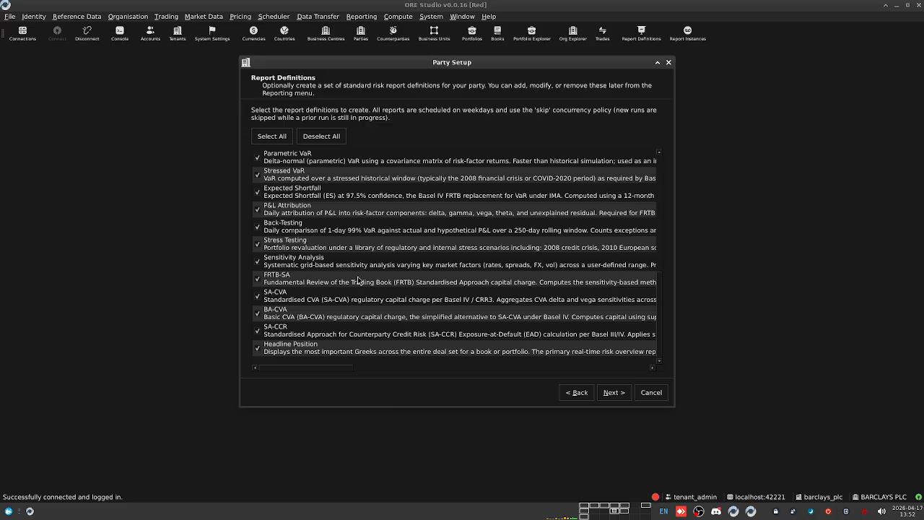
scroll(359, 280, "up", 8)
scroll(334, 338, "down", 8)
scroll(361, 291, "up", 4)
scroll(361, 291, "up", 2)
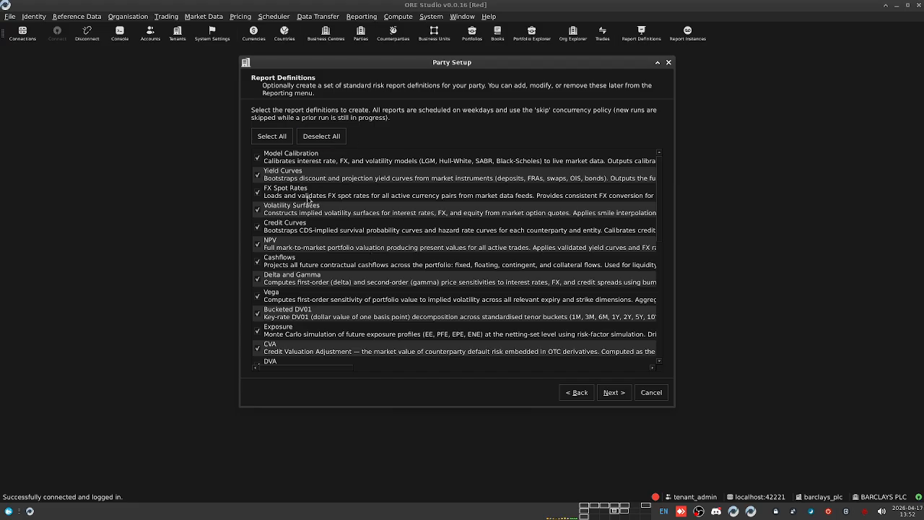
scroll(327, 269, "down", 6)
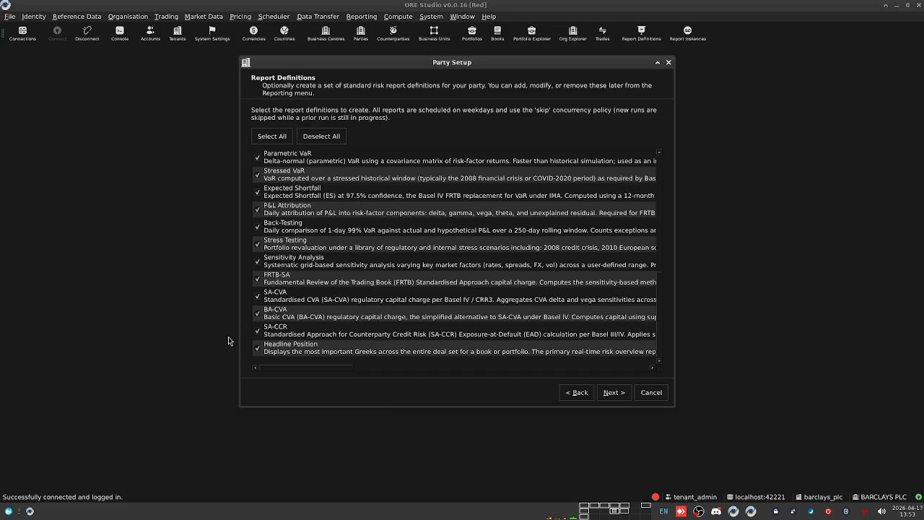
Step: Create the 28 report definitions and finish the party setup wizard
left_click(613, 393)
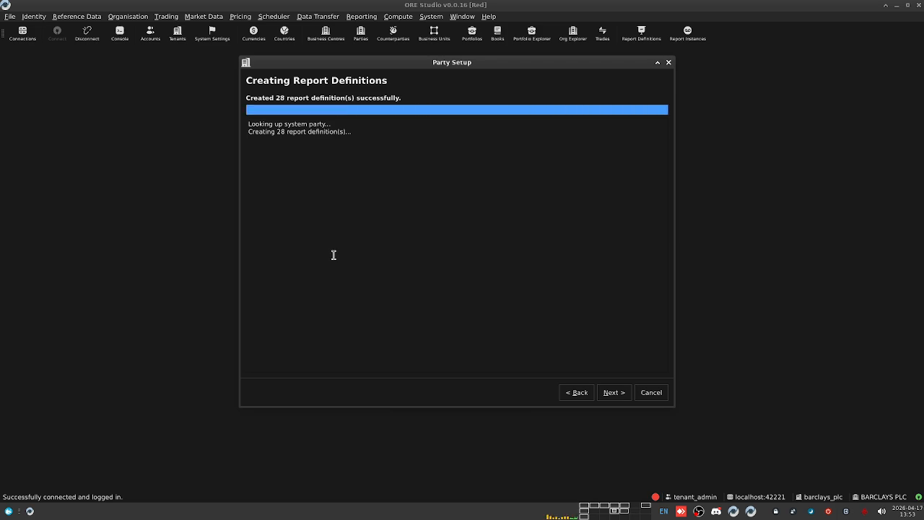
left_click(613, 392)
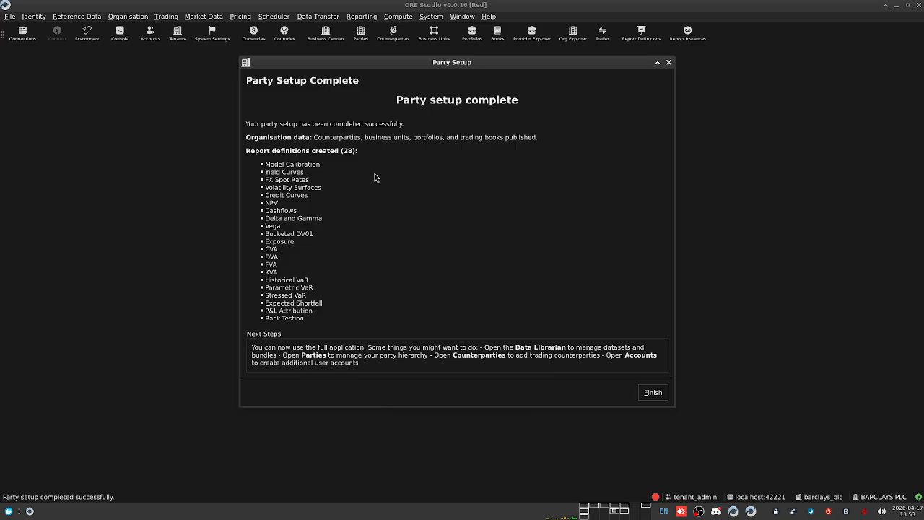
left_click(652, 393)
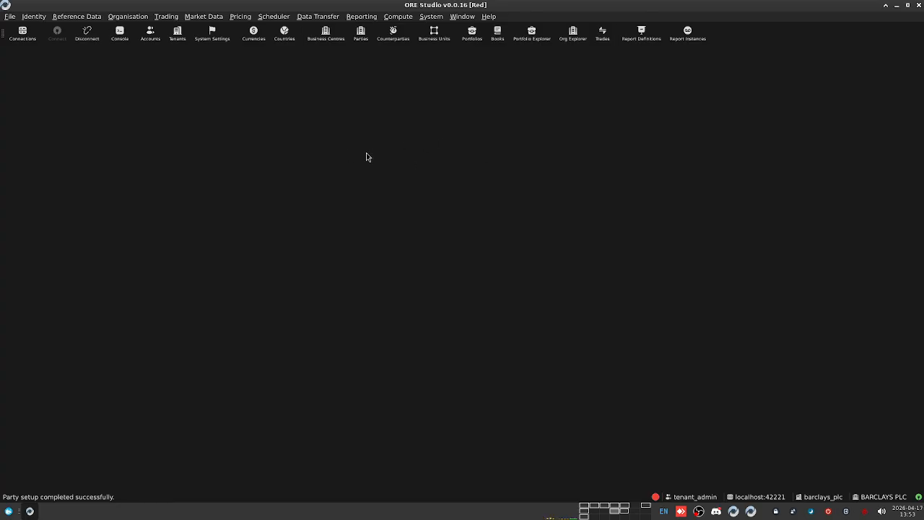
Step: Switch to the system administrator's window, move the Service Dashboard, and glance at My Account details
left_click(34, 16)
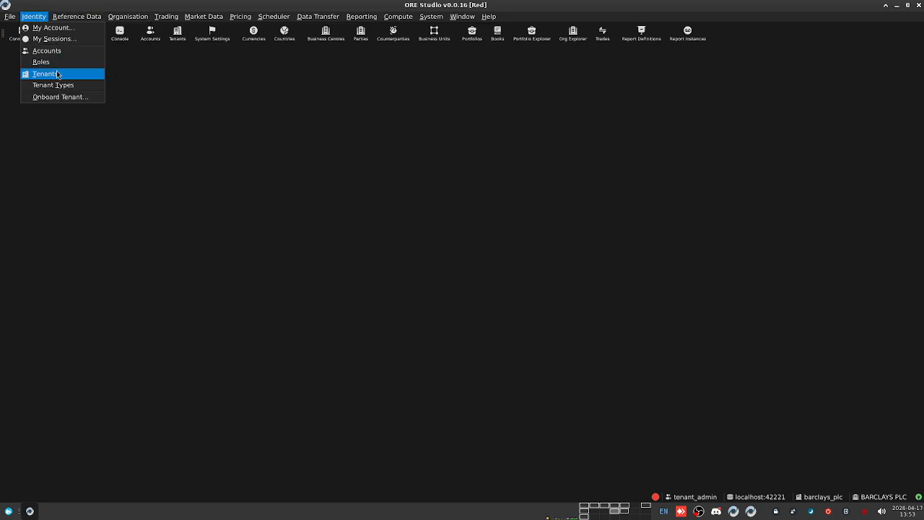
left_click(272, 138)
left_click(619, 511)
left_click(351, 66)
left_click_drag(351, 65, 406, 55)
left_click(31, 17)
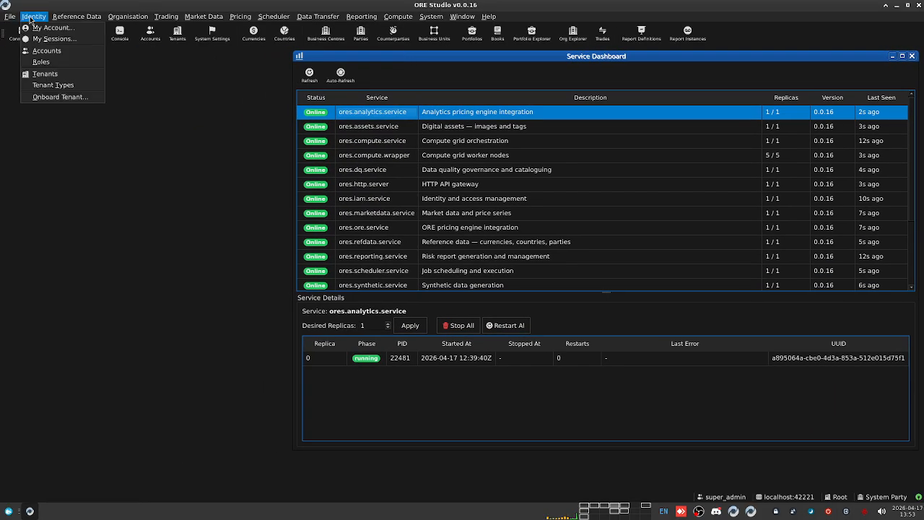
left_click(45, 28)
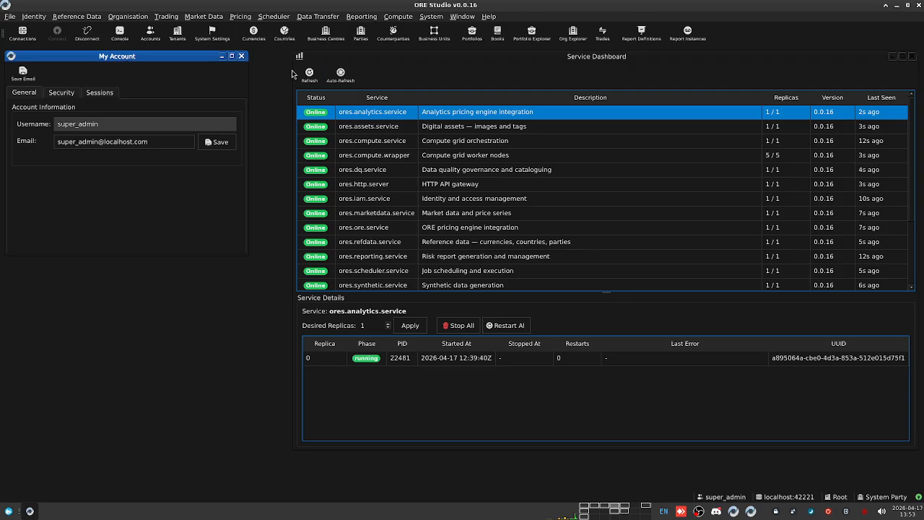
left_click(241, 56)
left_click(34, 17)
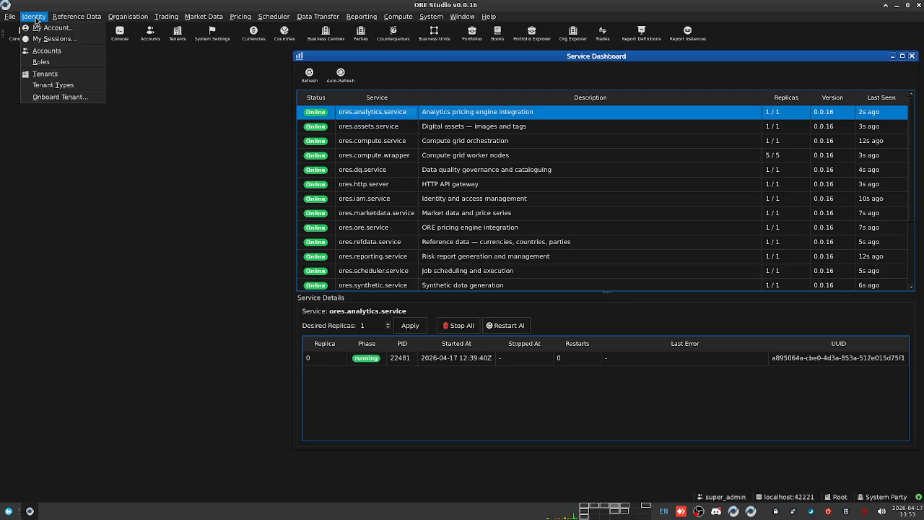
key("Escape")
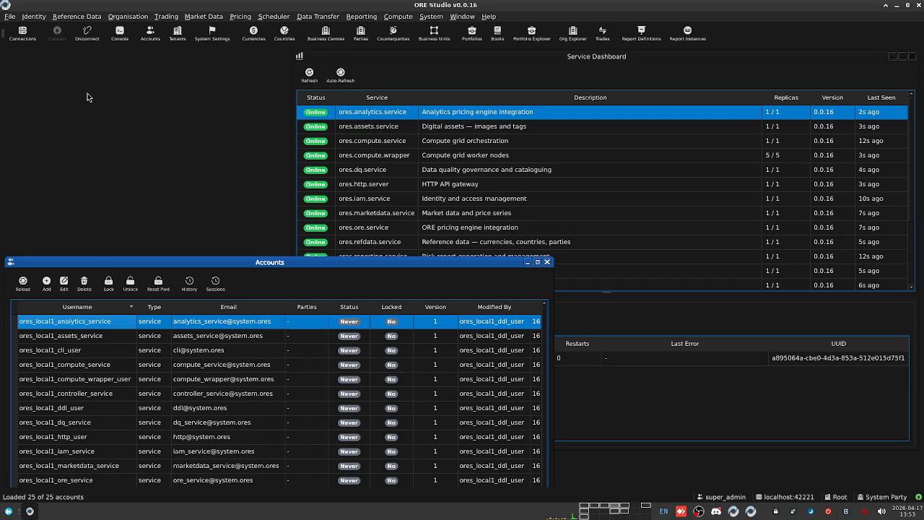
Step: Show all 25 system accounts and browse super admin, analytics, assets, CLI, compute wrapper and wt
left_click_drag(208, 258, 279, 62)
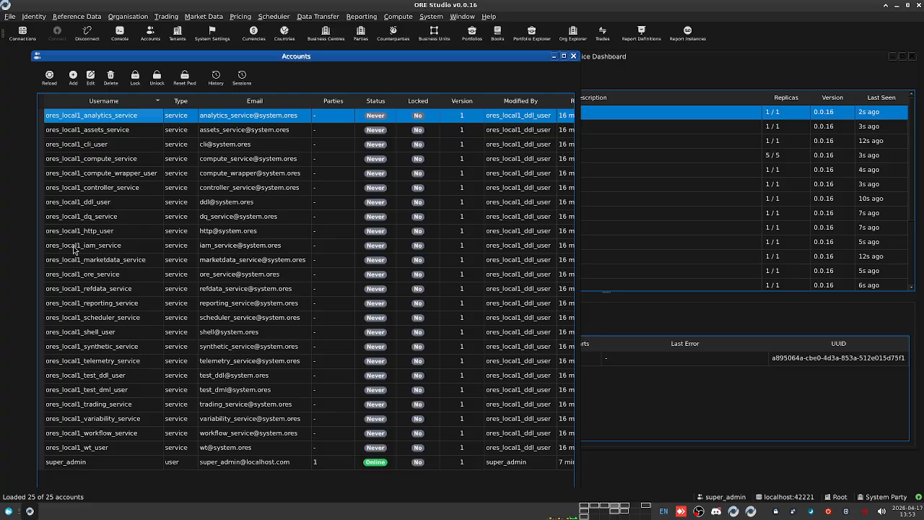
left_click(103, 463)
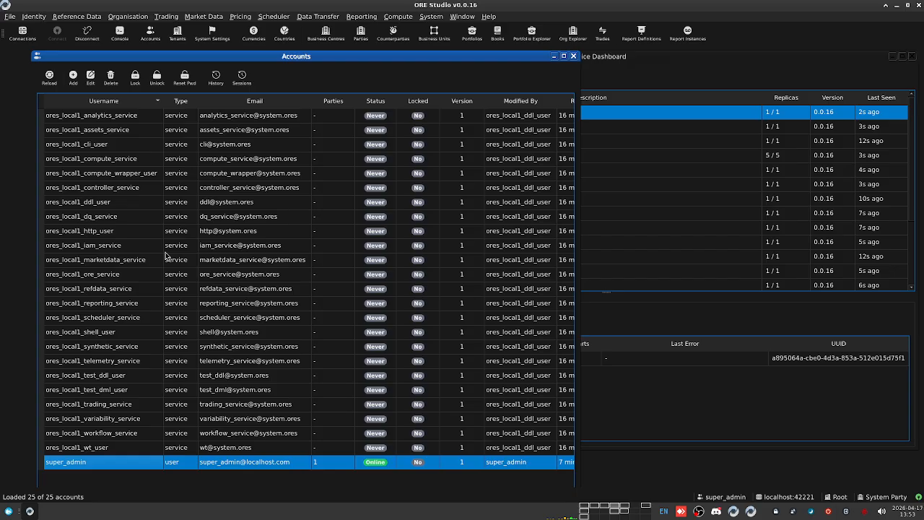
left_click(111, 117)
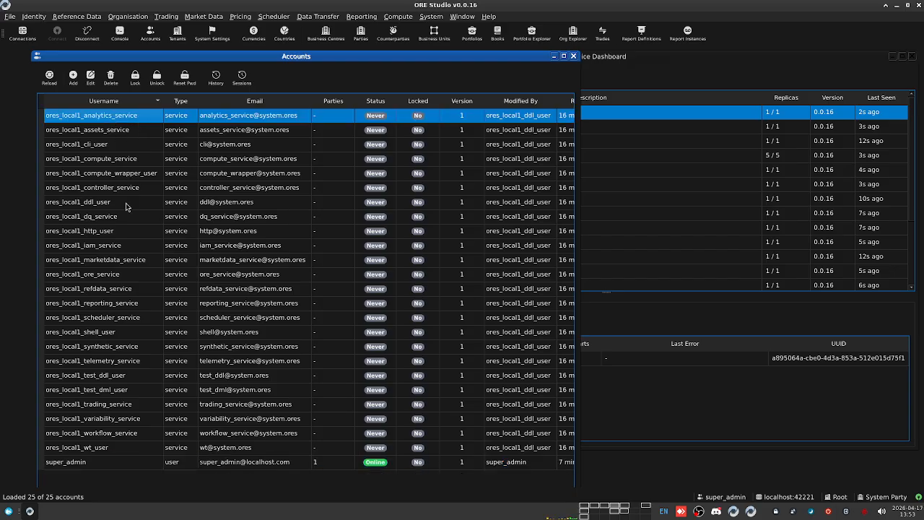
left_click(117, 133)
left_click(106, 146)
left_click(115, 176)
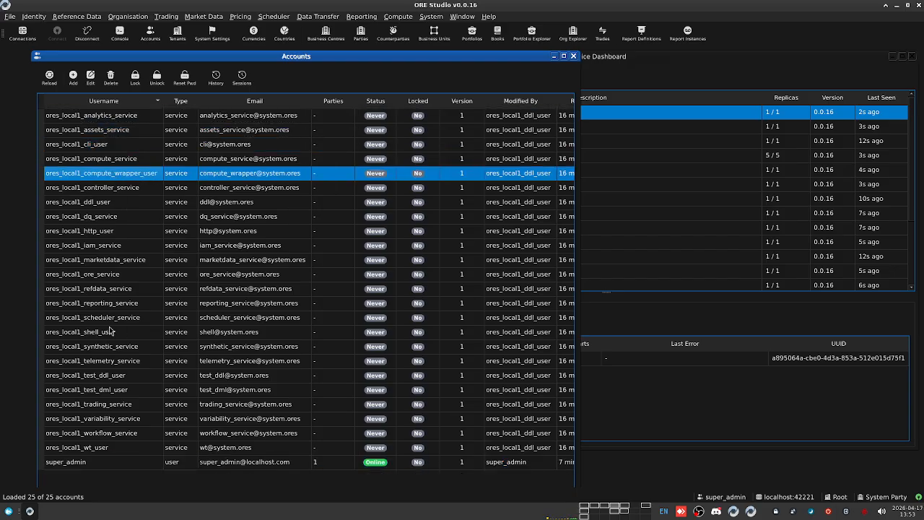
left_click(92, 448)
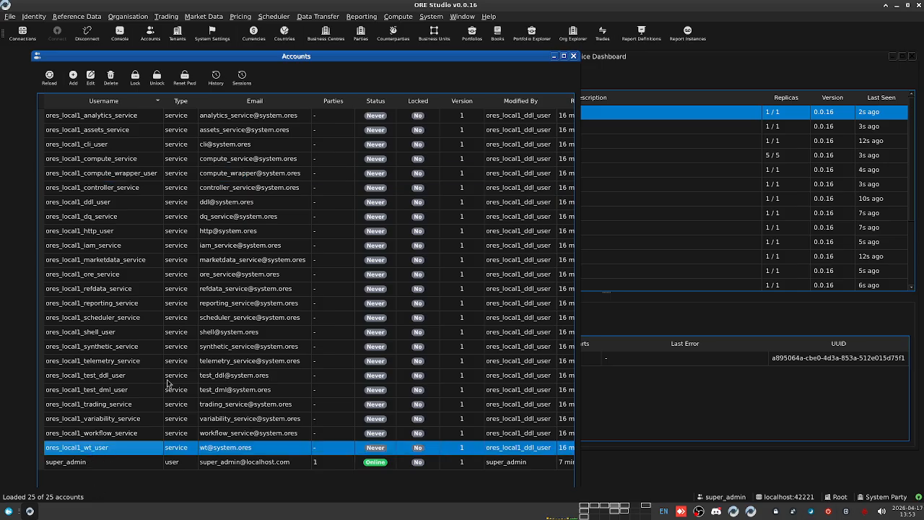
left_click(88, 465)
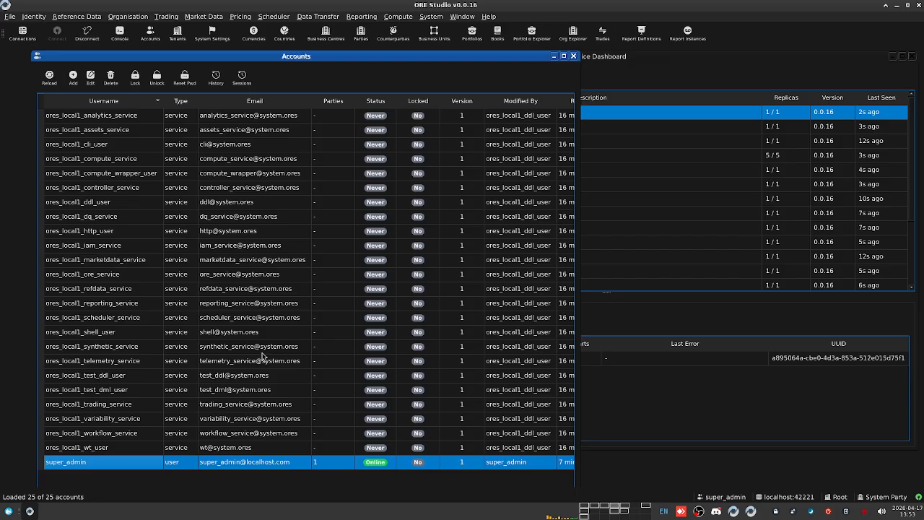
Step: Browse the compute, ddl, refdata and shell accounts, then switch to the Barclays tenant session
left_click(123, 117)
left_click(107, 164)
left_click(108, 203)
left_click(110, 293)
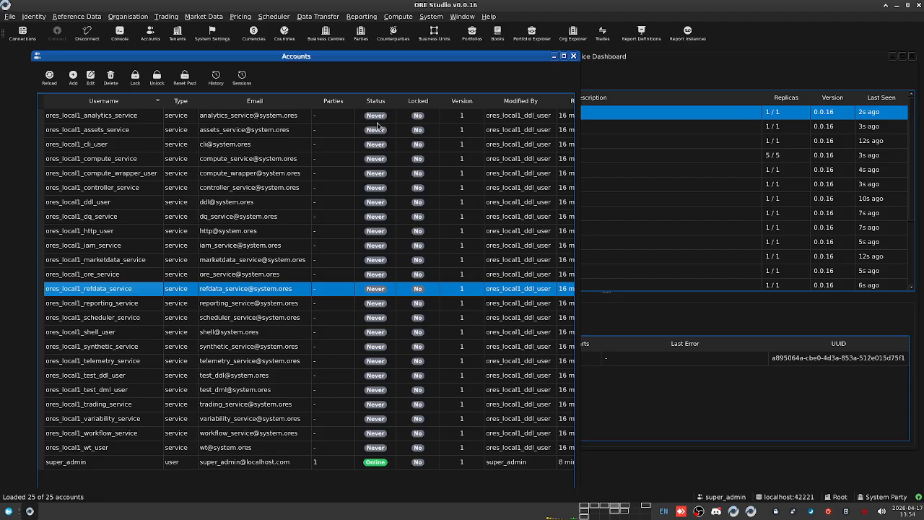
left_click(67, 335)
left_click(104, 120)
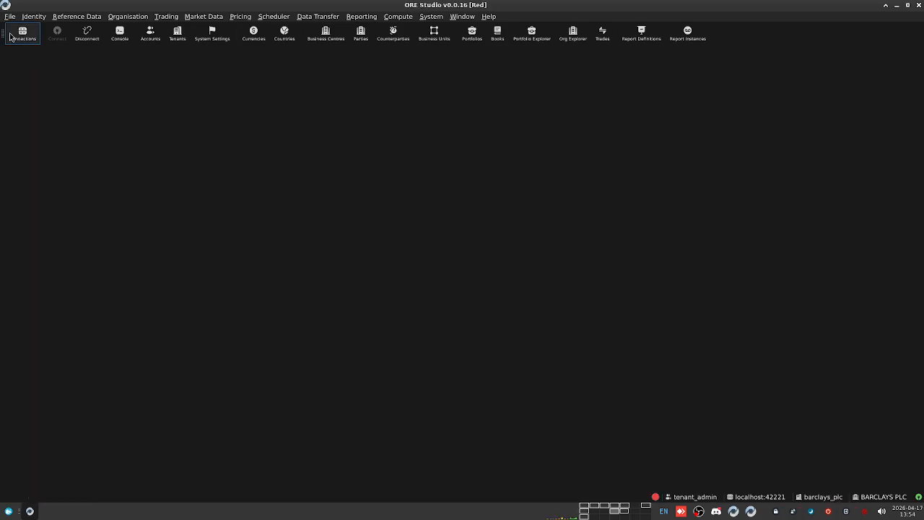
left_click(33, 16)
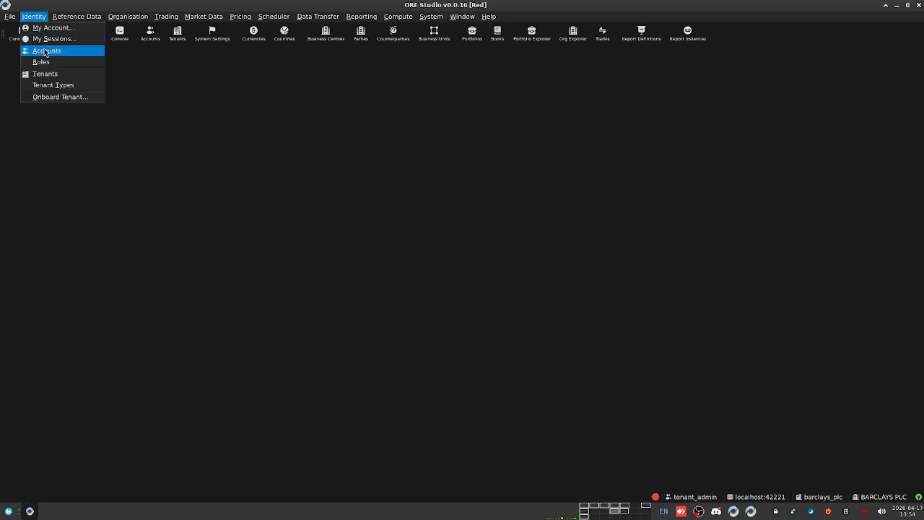
Step: Open the Barclays tenant's Accounts list, showing only tenant_admin, and arrange it beside the system accounts
left_click(47, 51)
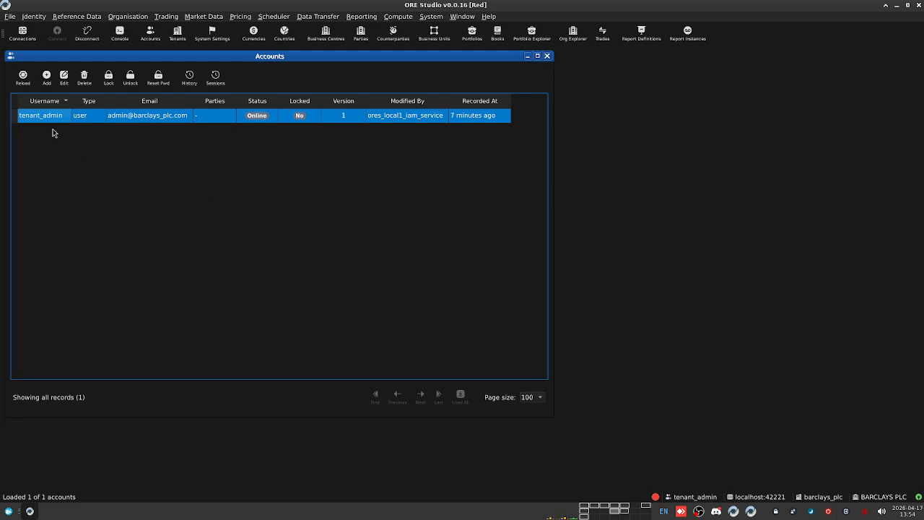
left_click_drag(258, 56, 343, 83)
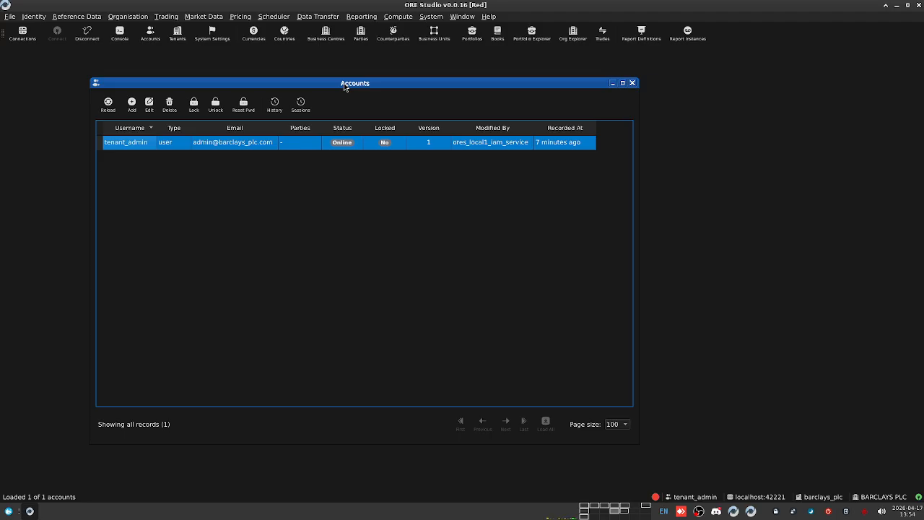
left_click_drag(349, 78, 440, 97)
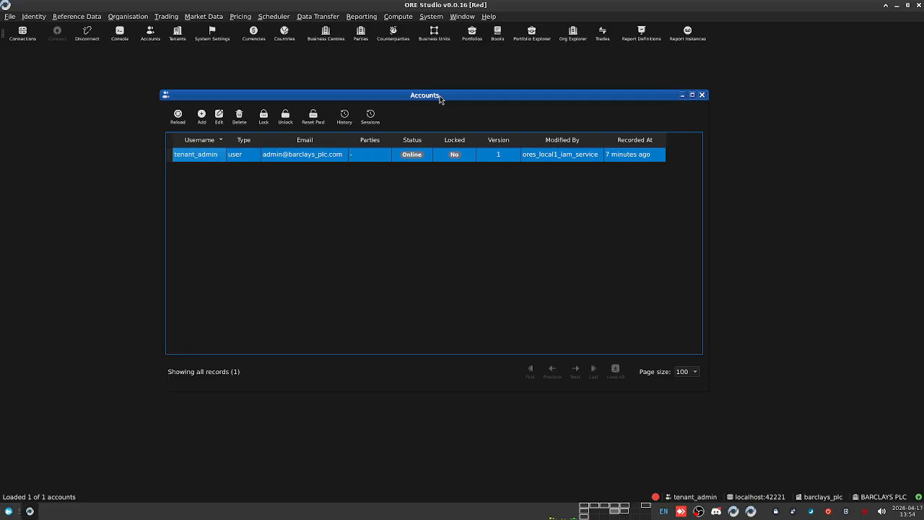
left_click_drag(447, 95, 420, 88)
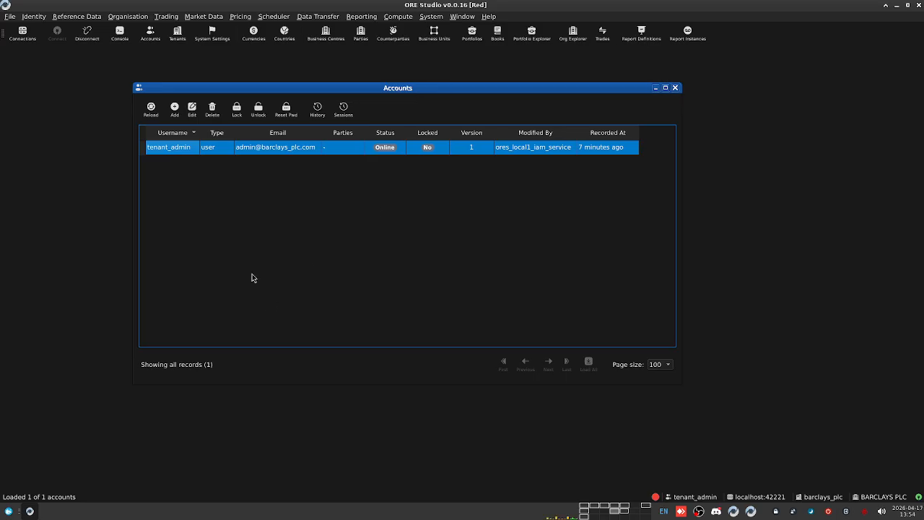
left_click(606, 510)
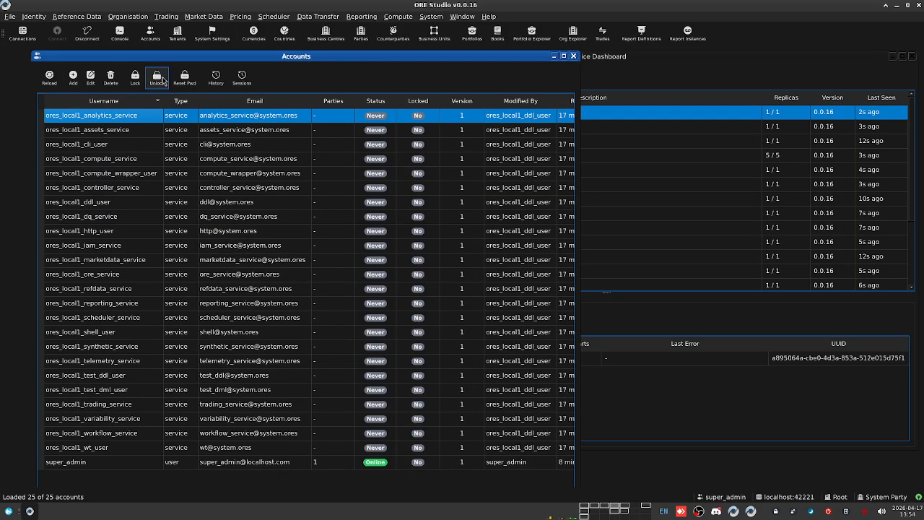
mouse_move(326, 50)
left_mouse_down()
mouse_move(326, 73)
mouse_move(312, 61)
left_mouse_up()
left_click(620, 511)
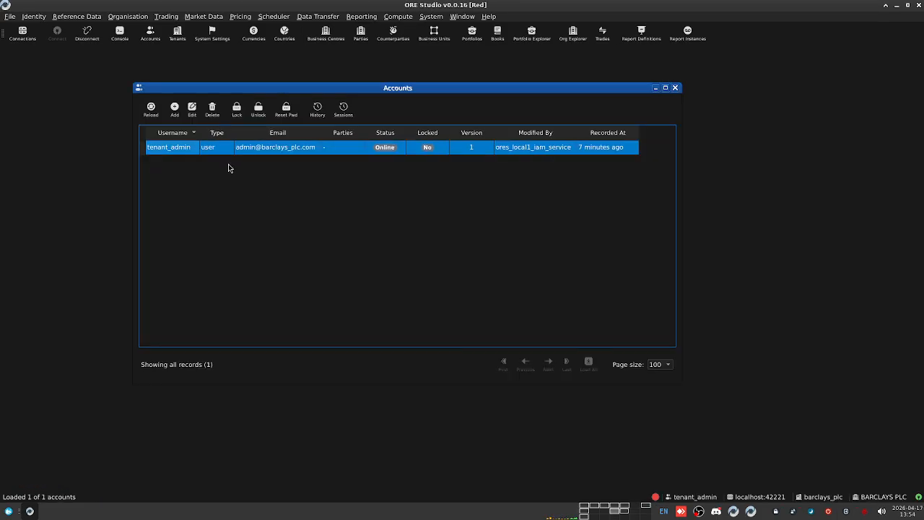
left_click_drag(427, 92, 408, 91)
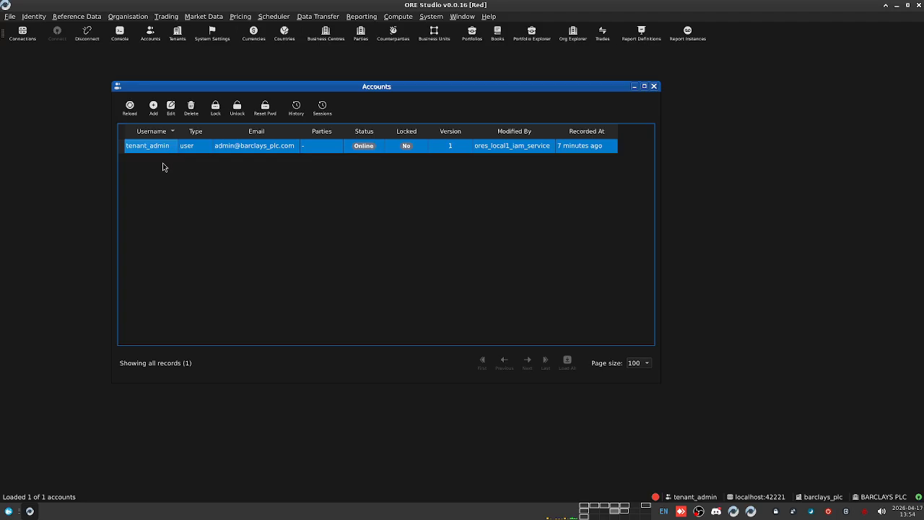
Step: Preview the New Account form and its password settings, then close it unsaved
left_click(153, 109)
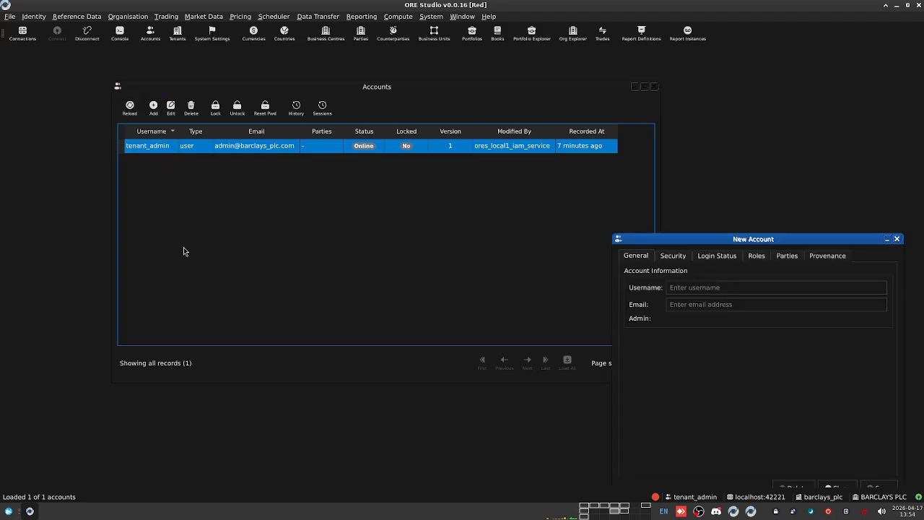
left_click_drag(735, 239, 505, 152)
left_click(443, 171)
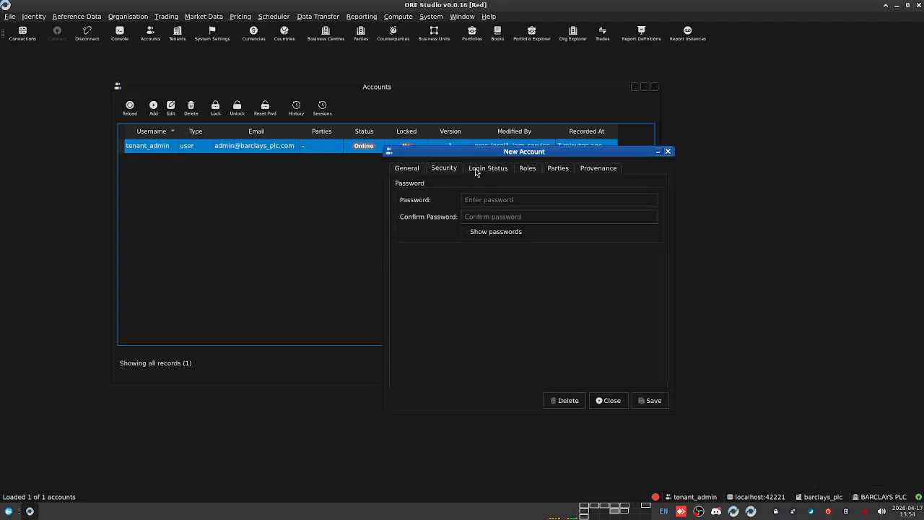
left_click(667, 151)
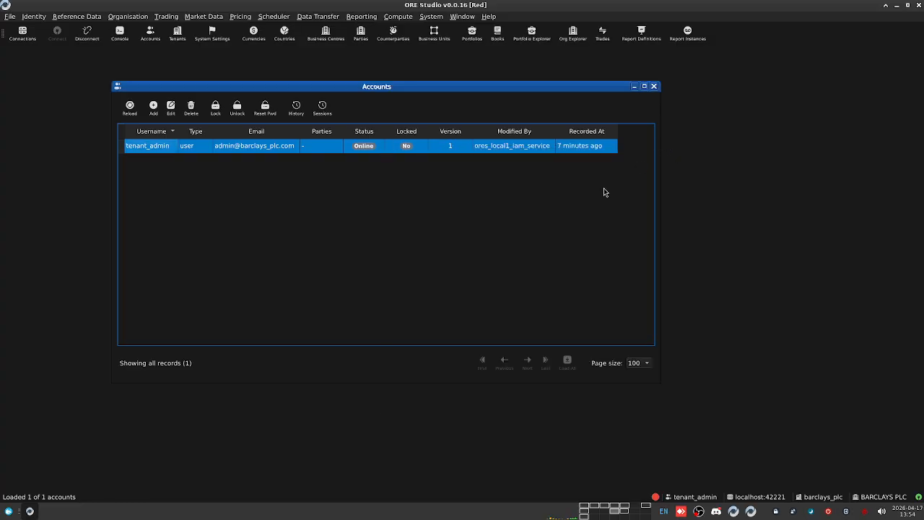
left_click(34, 16)
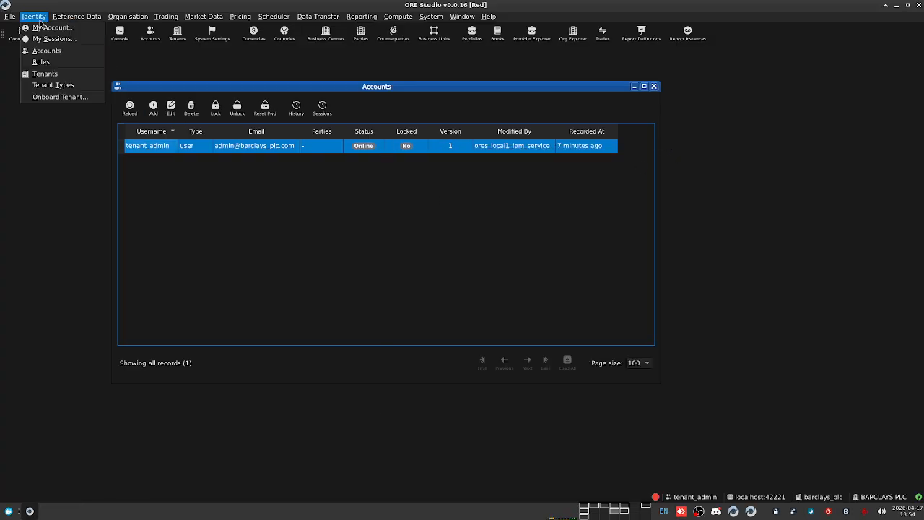
Step: Open the Barclays tenant's 27 roles, scroll through them and select HttpService
left_click(64, 64)
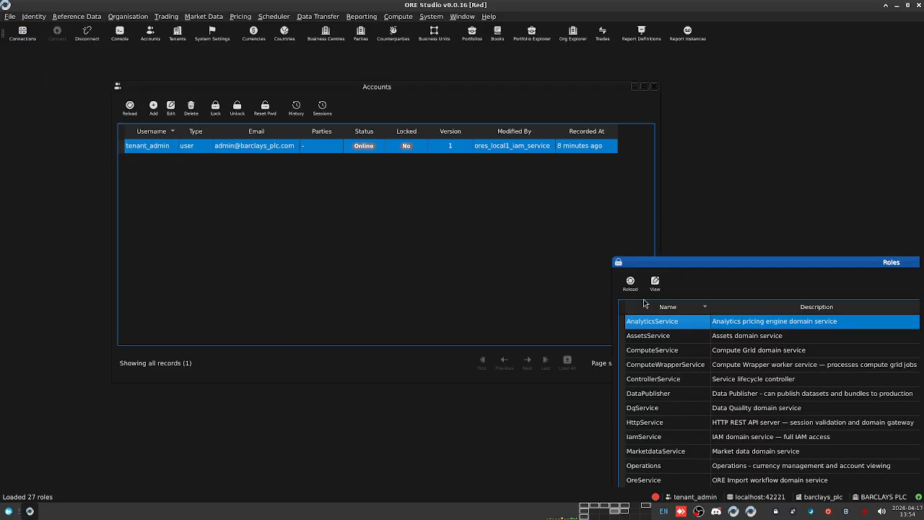
left_click_drag(695, 266, 230, 85)
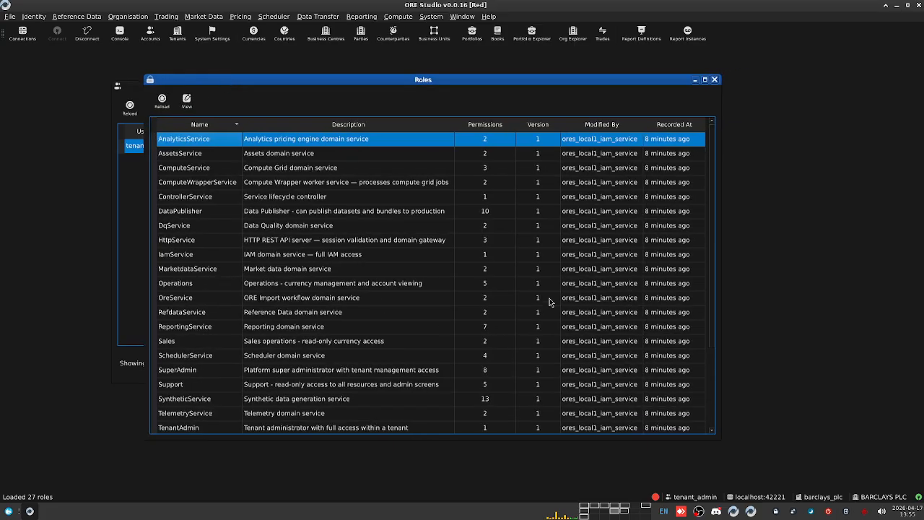
scroll(390, 242, "down", 2)
scroll(314, 259, "up", 2)
left_click_drag(479, 79, 589, 102)
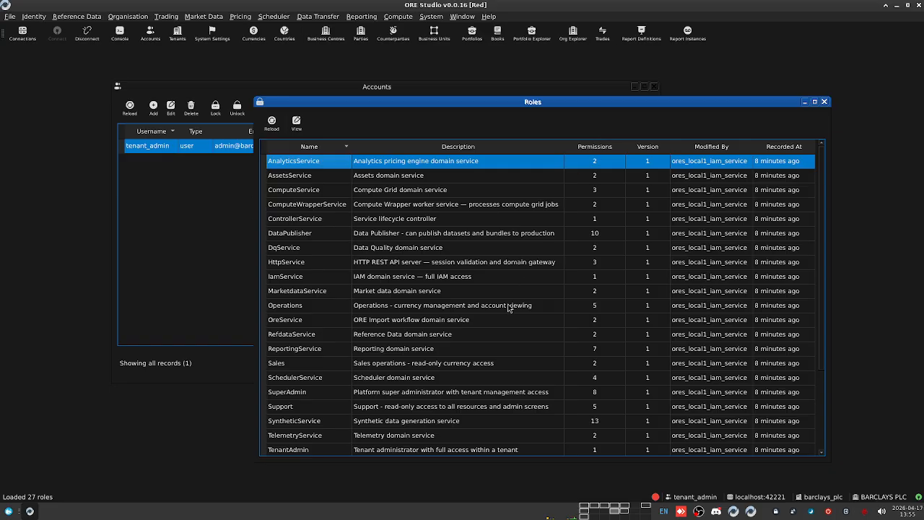
scroll(397, 312, "down", 2)
scroll(396, 311, "up", 2)
left_click(408, 261)
scroll(410, 270, "down", 2)
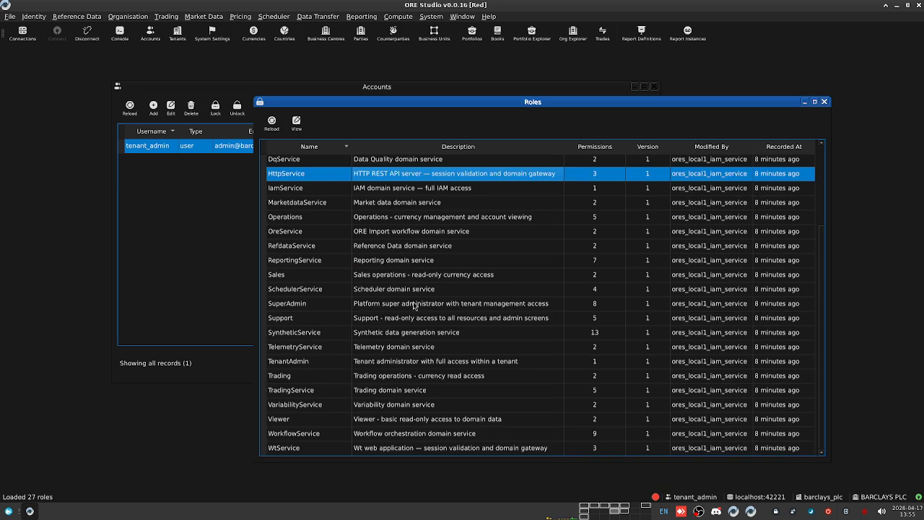
scroll(396, 343, "up", 2)
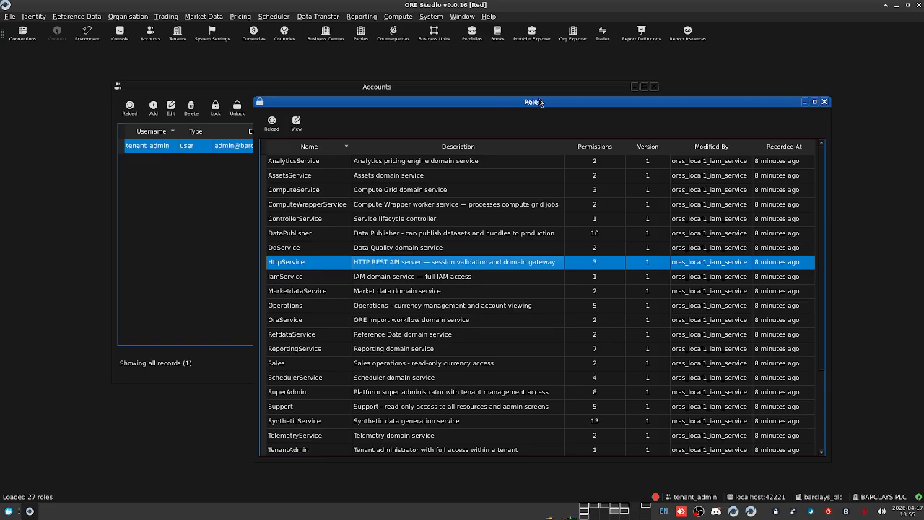
Step: Switch to the system administrator session and open its Tenants list
left_click(34, 17)
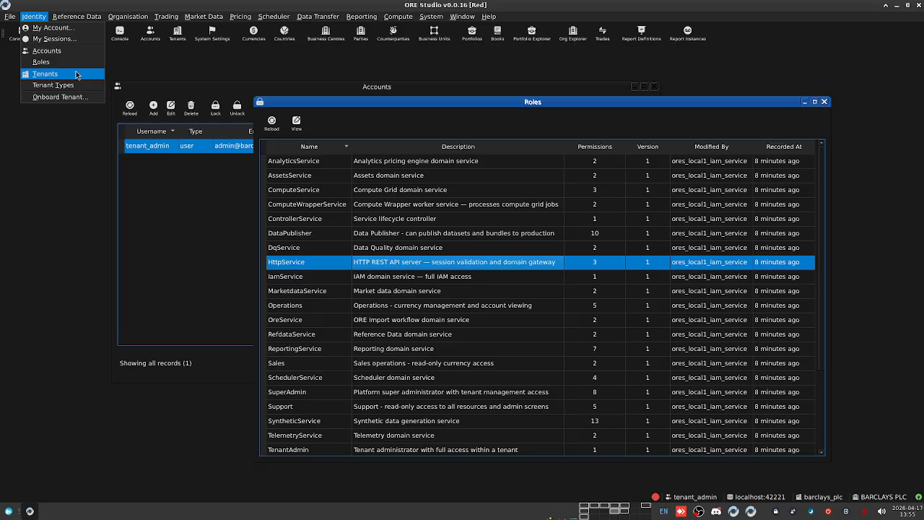
left_click(72, 220)
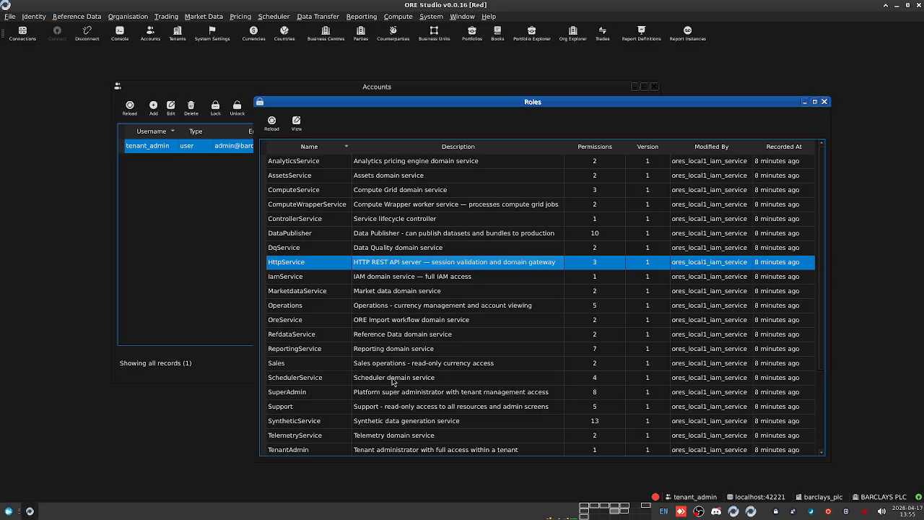
left_click(619, 511)
left_click(34, 17)
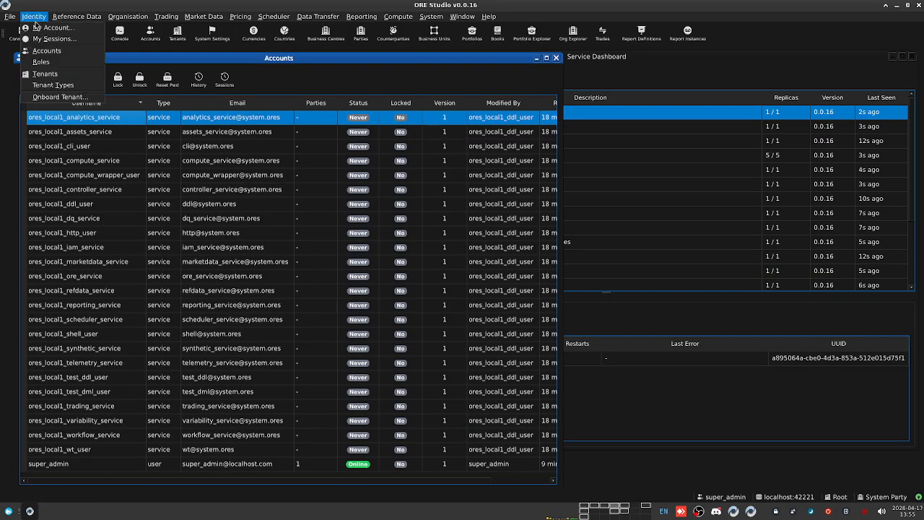
left_click(45, 74)
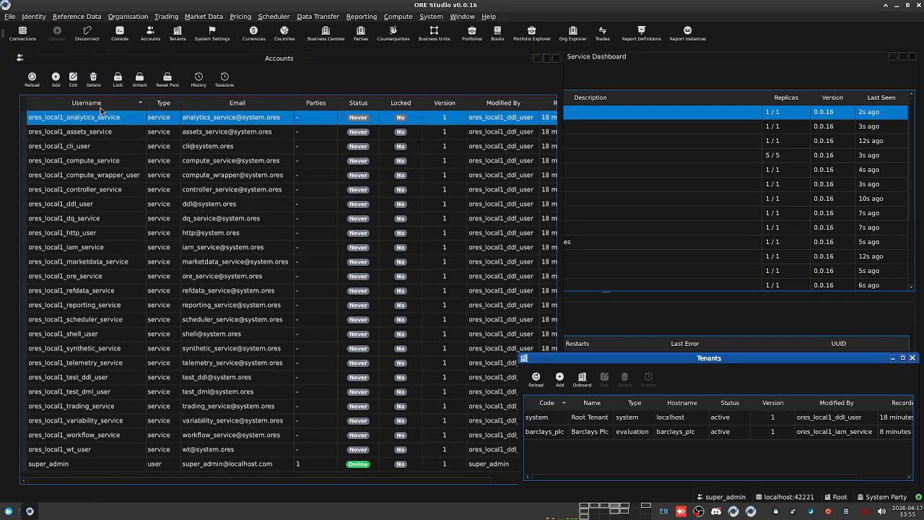
Step: Select barclays_plc in the system Tenants list, then open Tenants in the Barclays session
left_click_drag(583, 358, 246, 103)
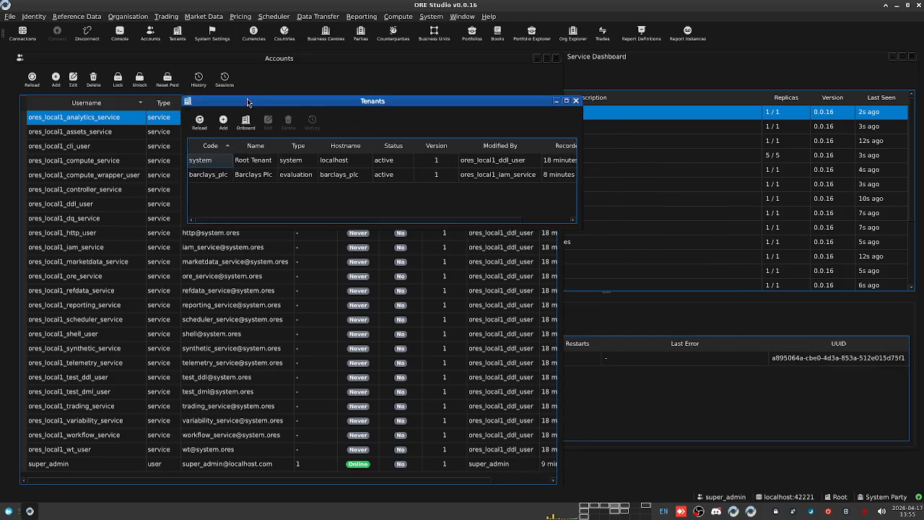
left_click(214, 177)
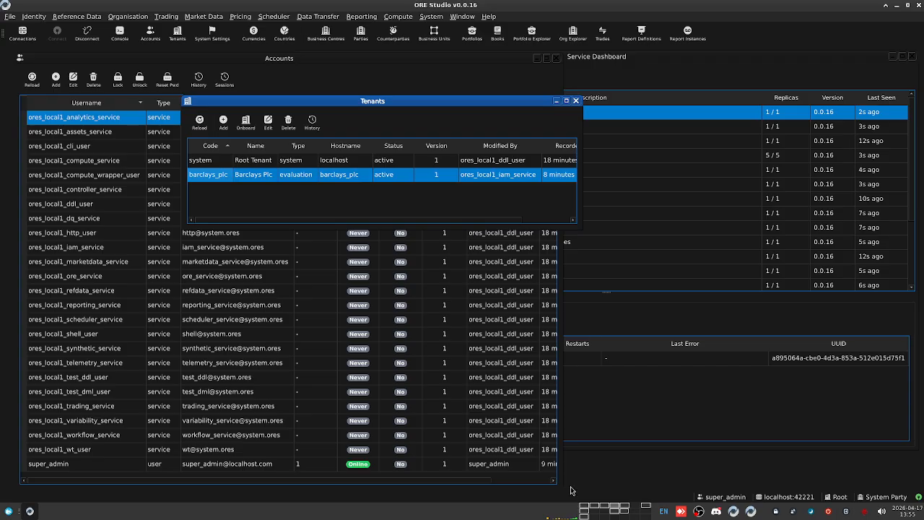
left_click(621, 515)
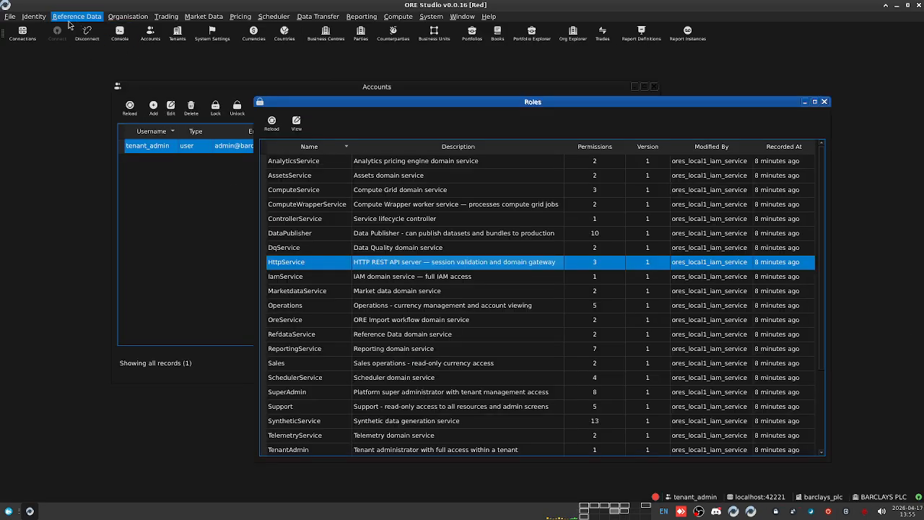
left_click(34, 15)
left_click(41, 74)
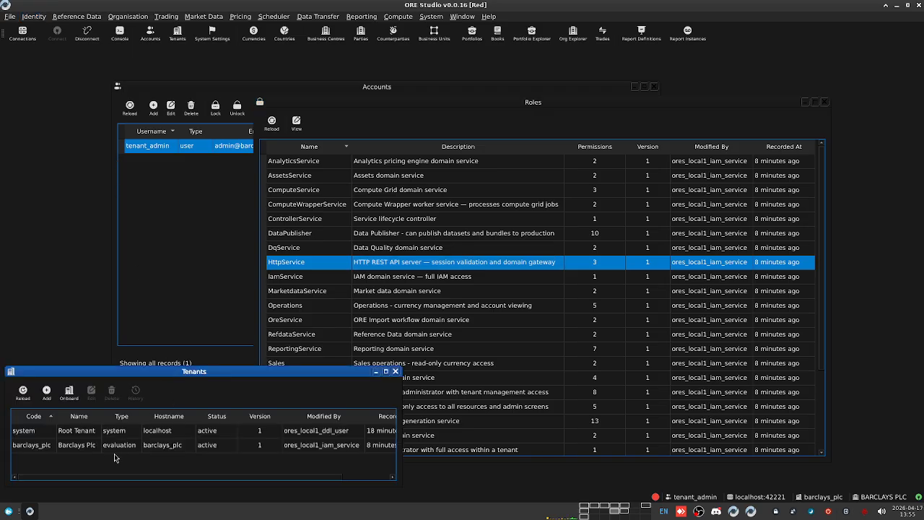
Step: Compare the barclays_plc and system root tenant rows, then close the Tenants list
left_click(42, 448)
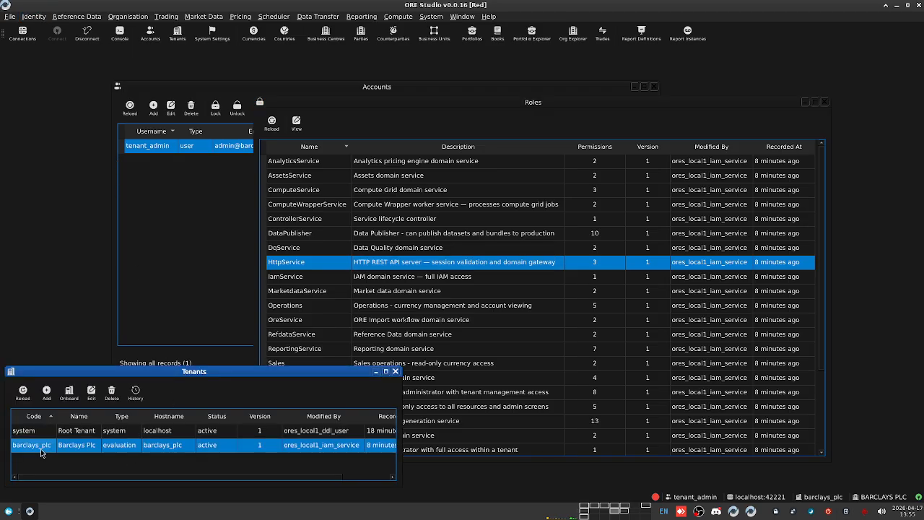
left_click(77, 435)
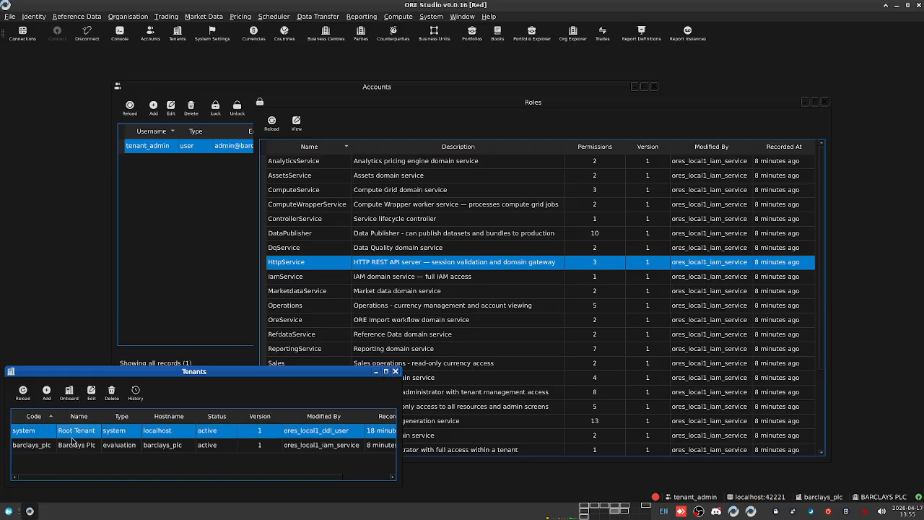
left_click(42, 448)
left_click(32, 433)
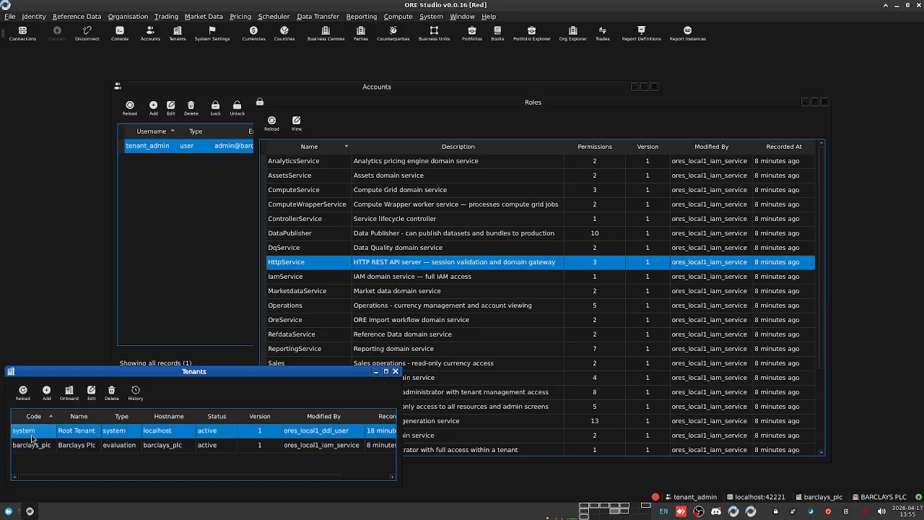
left_click(128, 448)
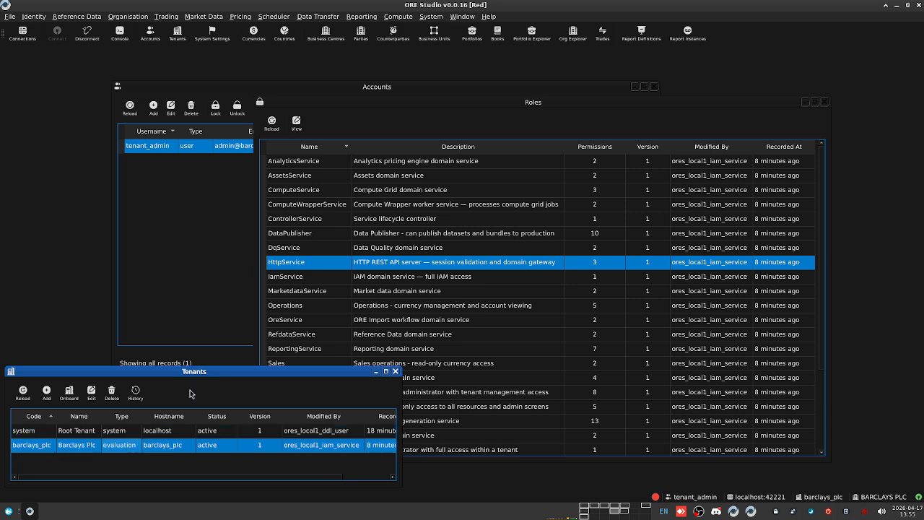
left_click_drag(220, 371, 254, 158)
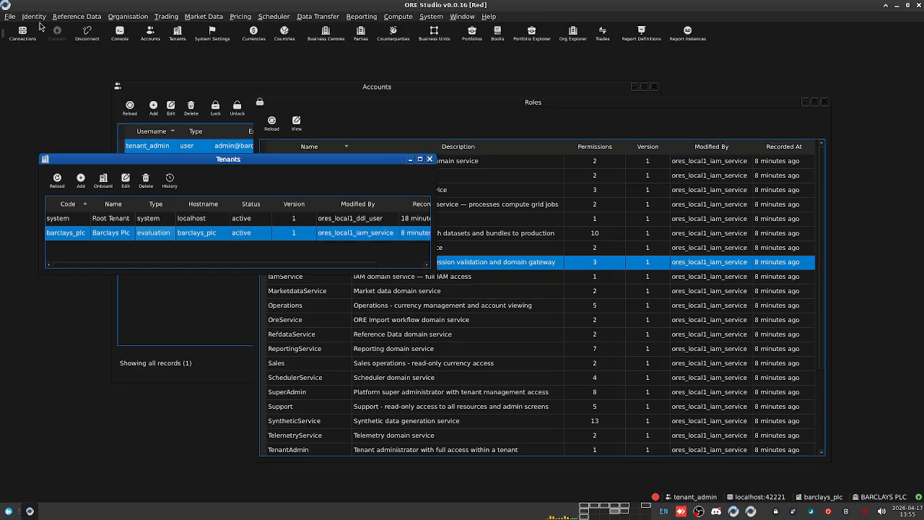
left_click(79, 219)
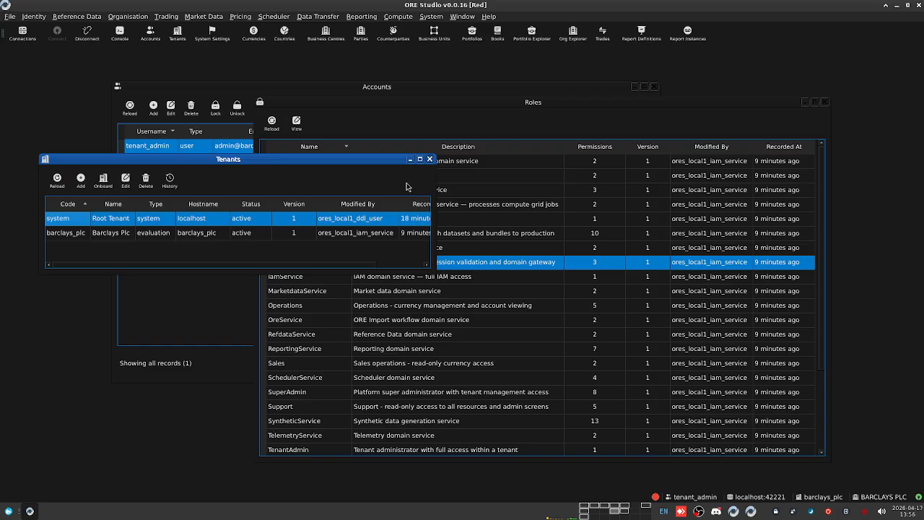
left_click(429, 159)
left_click_drag(347, 90, 308, 87)
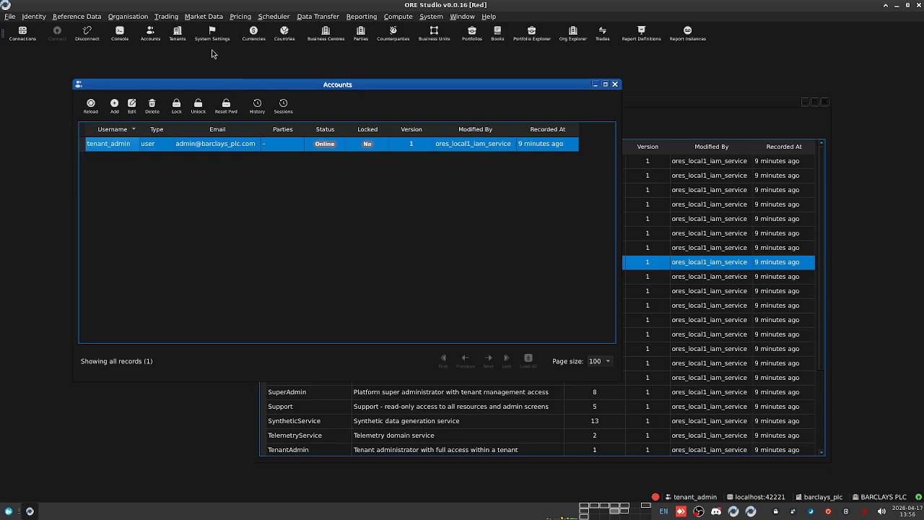
left_click(319, 17)
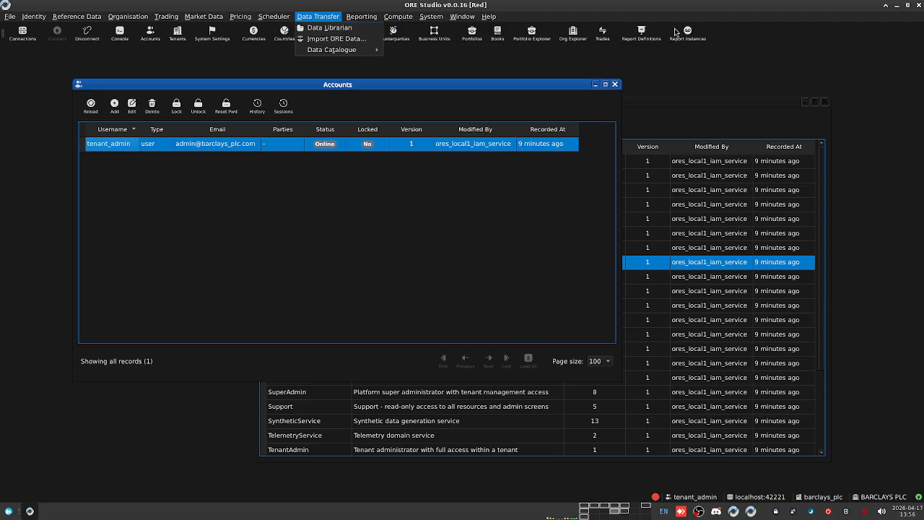
left_click(328, 28)
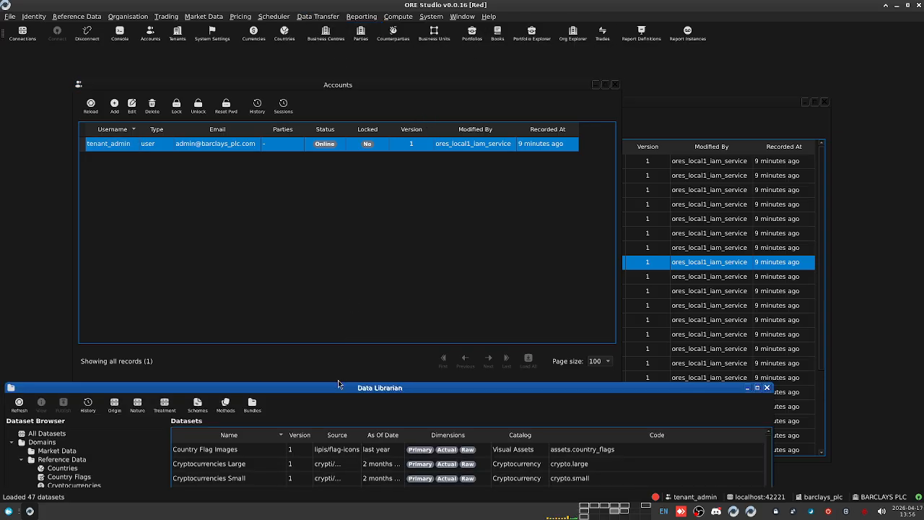
left_click_drag(353, 390, 391, 67)
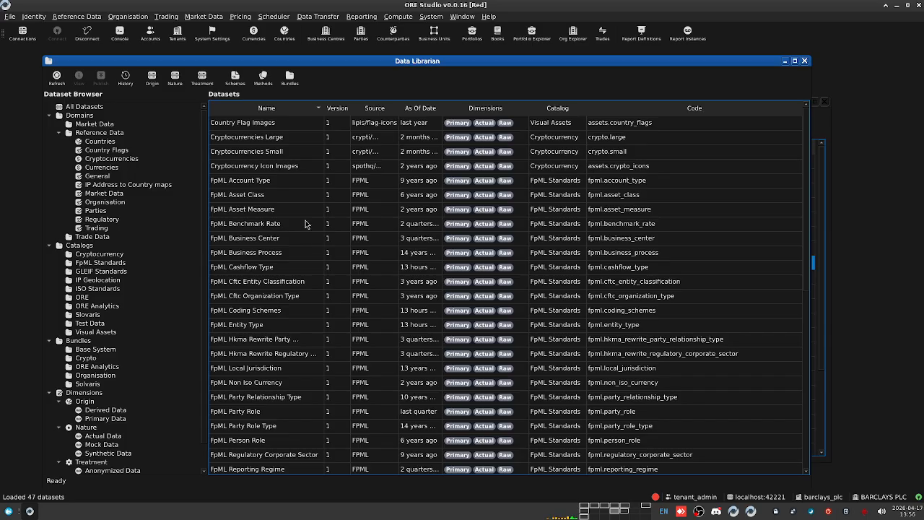
scroll(292, 238, "down", 7)
scroll(278, 292, "up", 3)
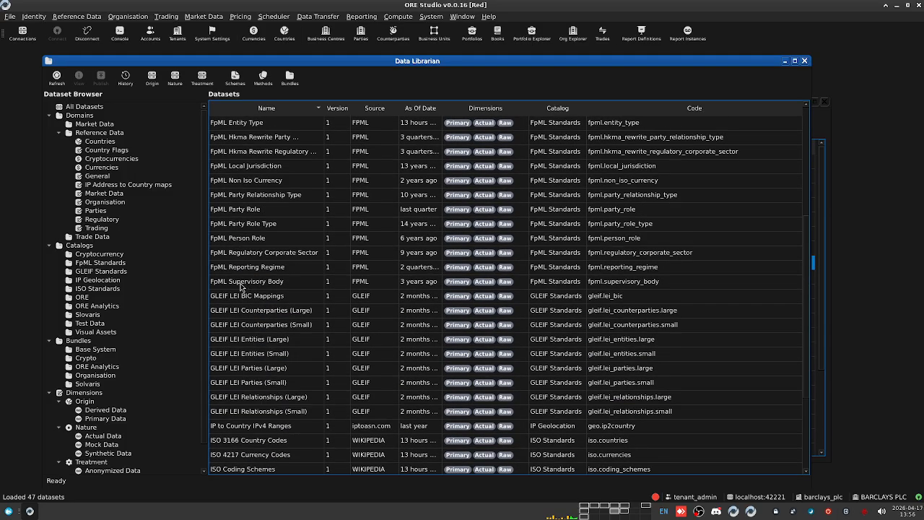
left_click(235, 298)
left_click(233, 254)
scroll(239, 254, "up", 5)
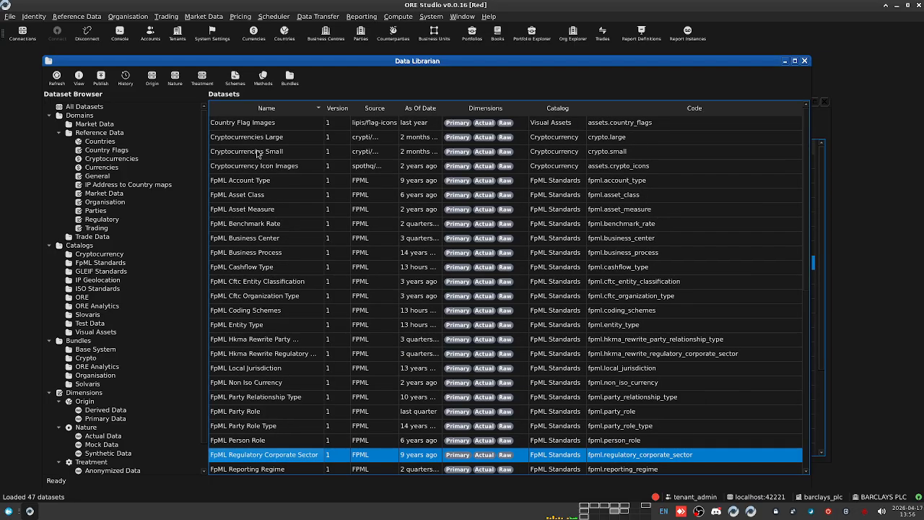
scroll(262, 248, "down", 7)
scroll(262, 247, "down", 1)
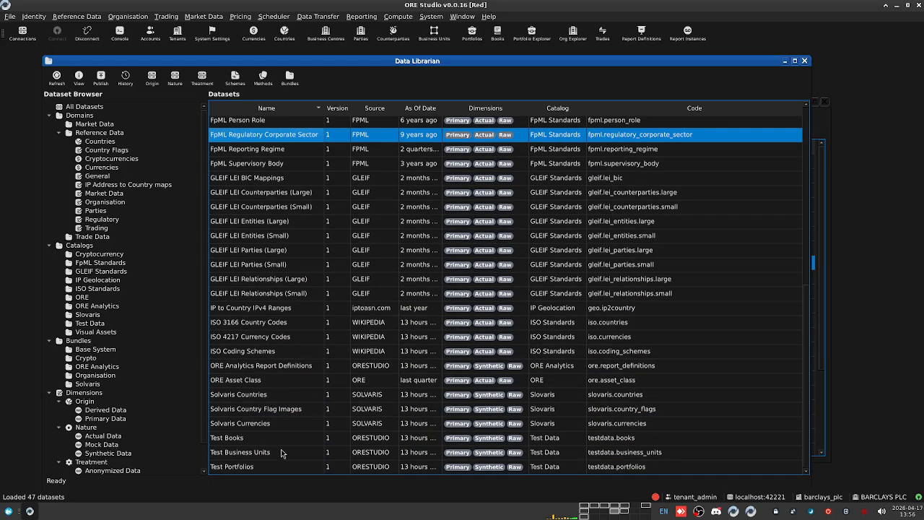
scroll(259, 306, "up", 7)
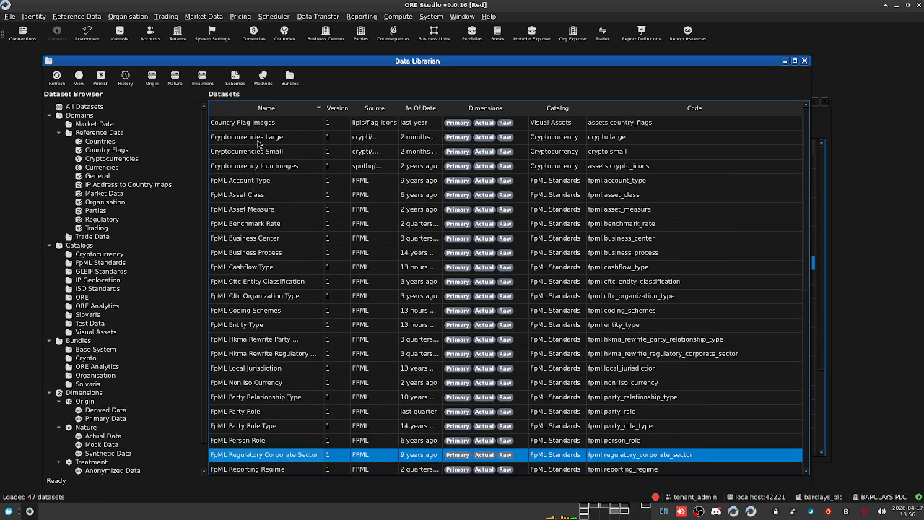
left_click(261, 124)
left_click(261, 153)
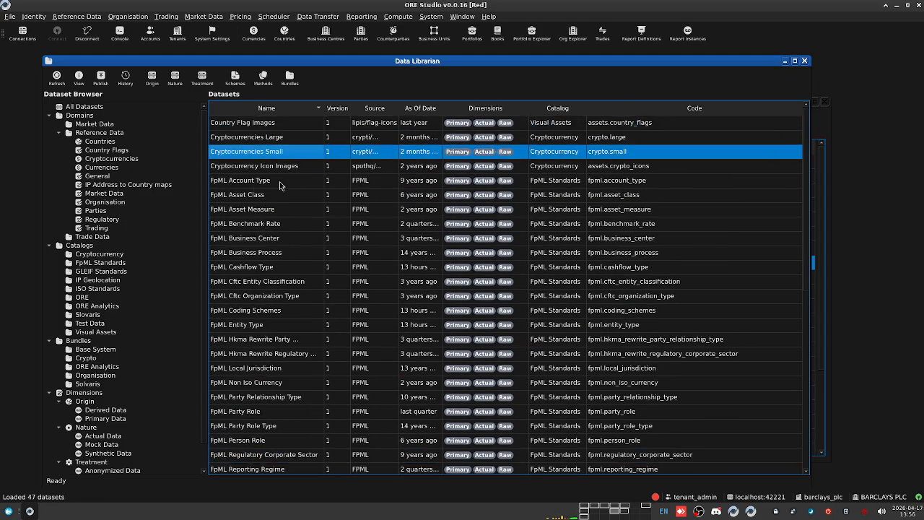
left_click(259, 214)
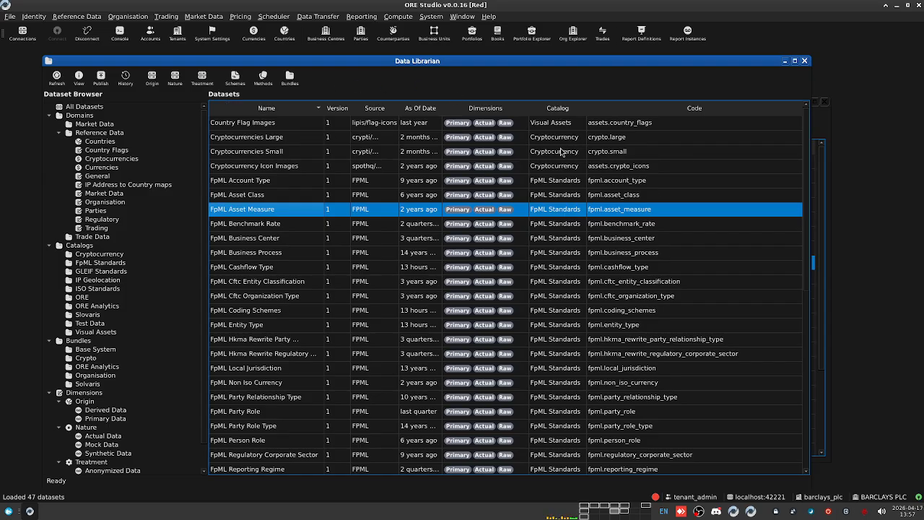
left_click(254, 126)
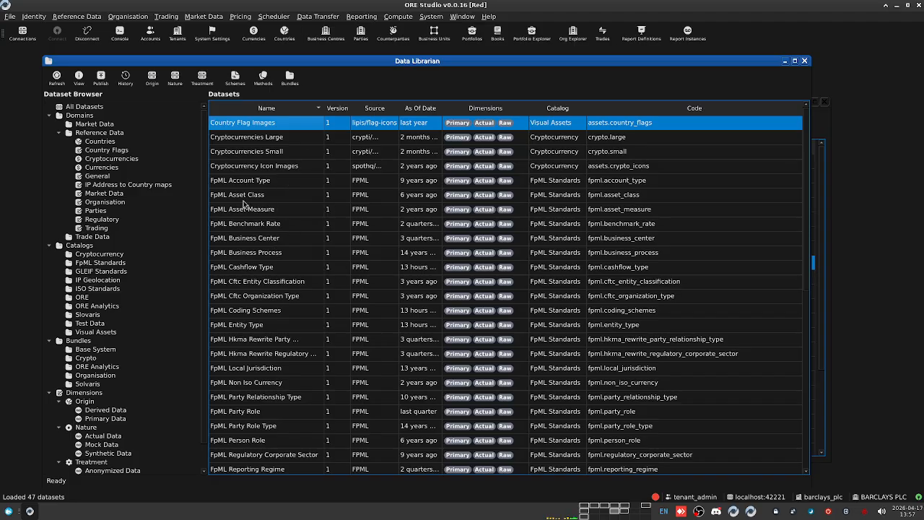
scroll(273, 212, "down", 7)
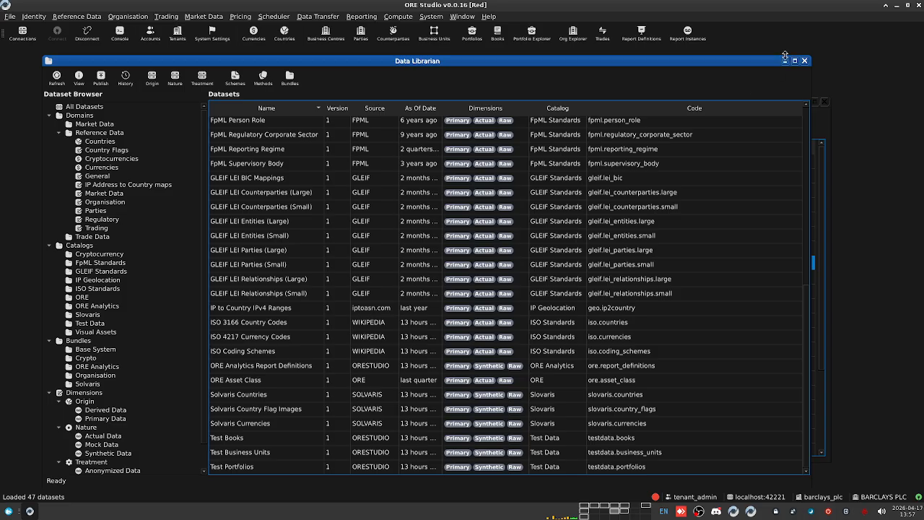
left_click(804, 61)
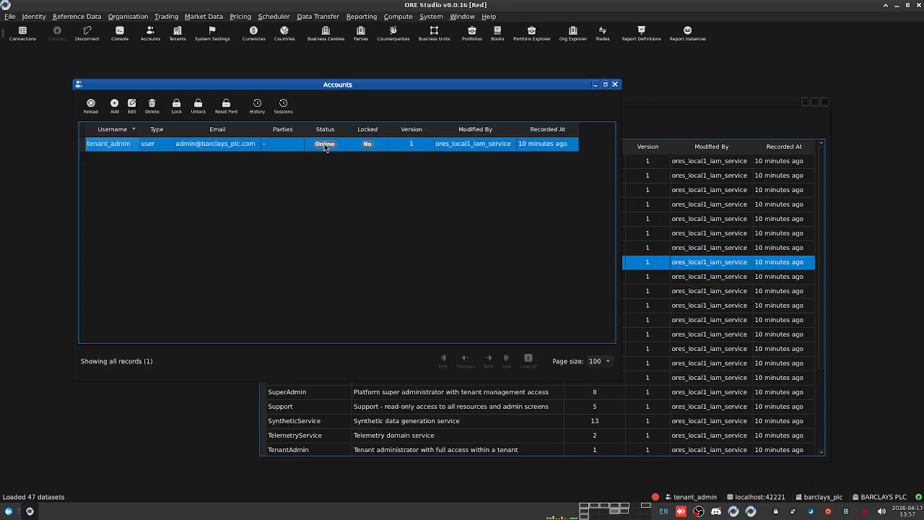
Step: Open the tenant's Currencies list and make it taller
left_click(34, 16)
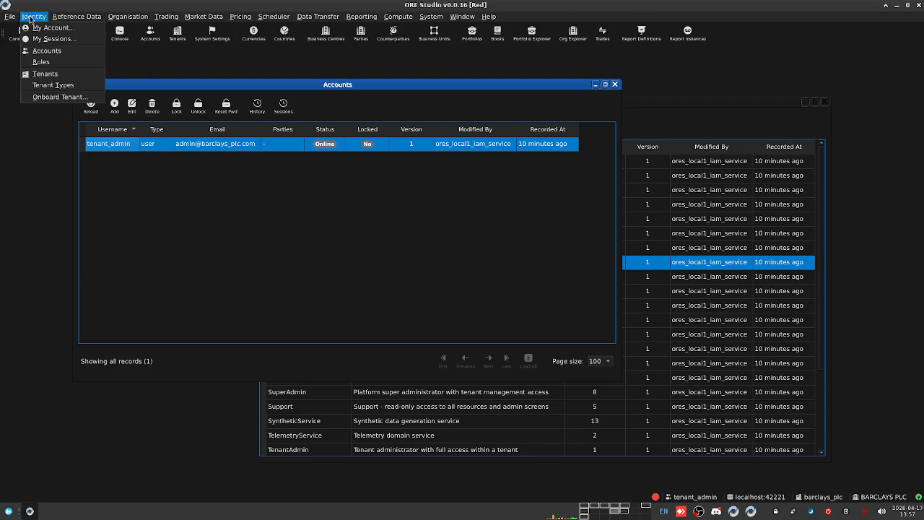
mouse_move(78, 15)
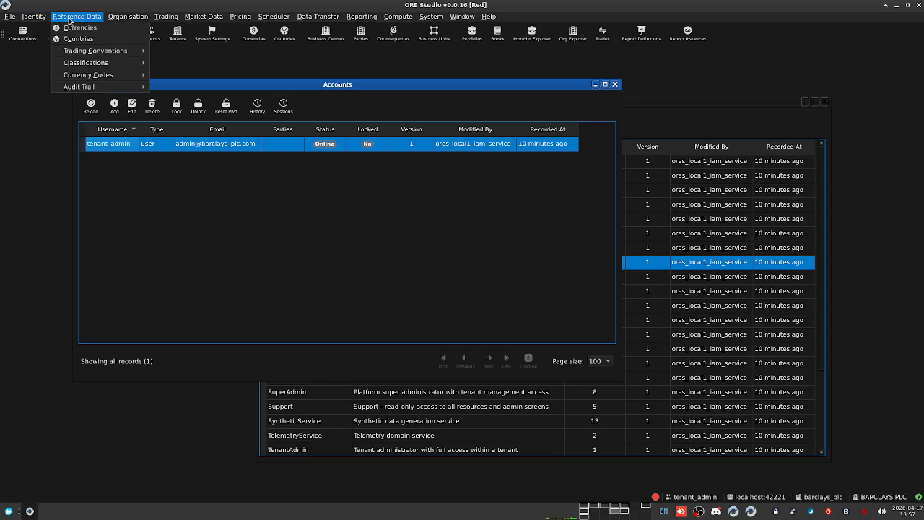
left_click(153, 147)
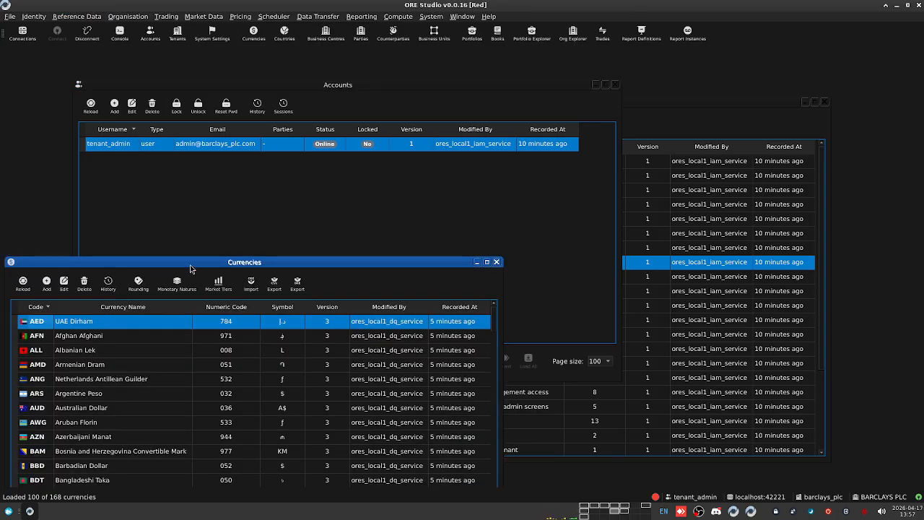
left_click_drag(206, 256, 206, 55)
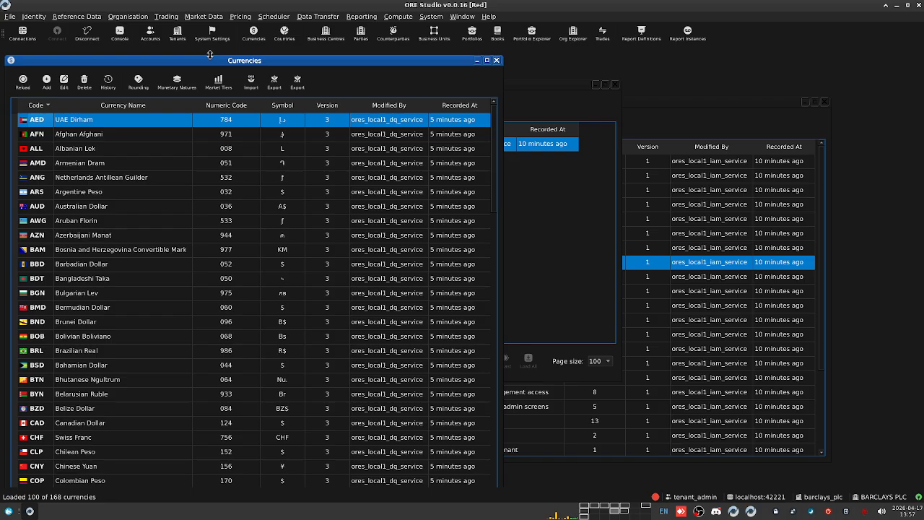
Step: Open the Countries list (249 records) and scroll through it
left_click(65, 20)
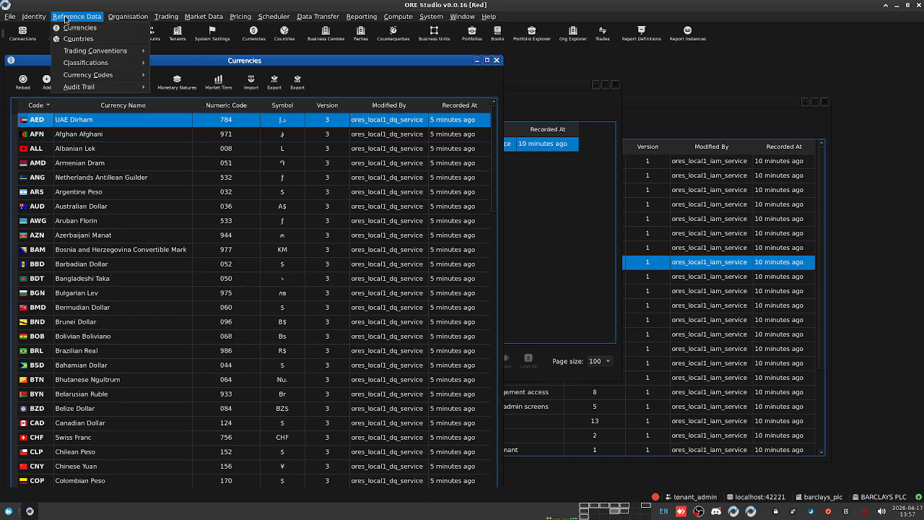
left_click(81, 41)
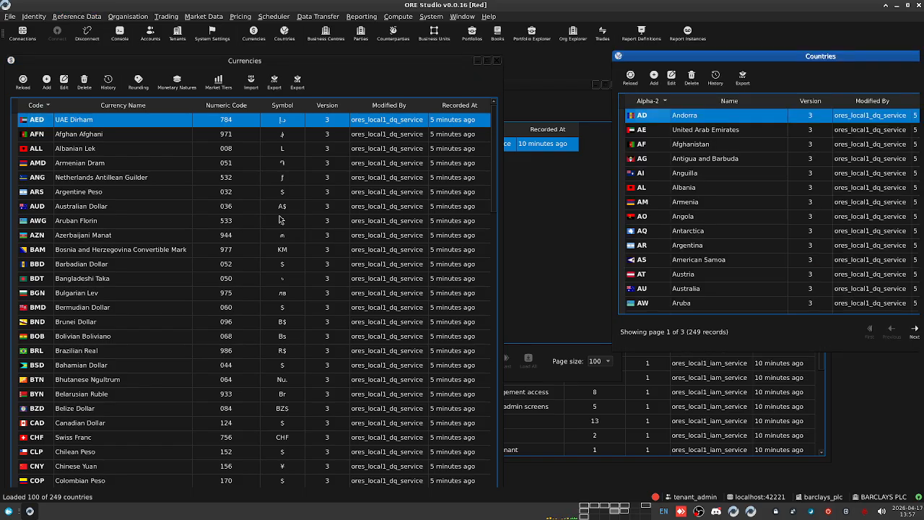
left_click_drag(813, 61, 670, 67)
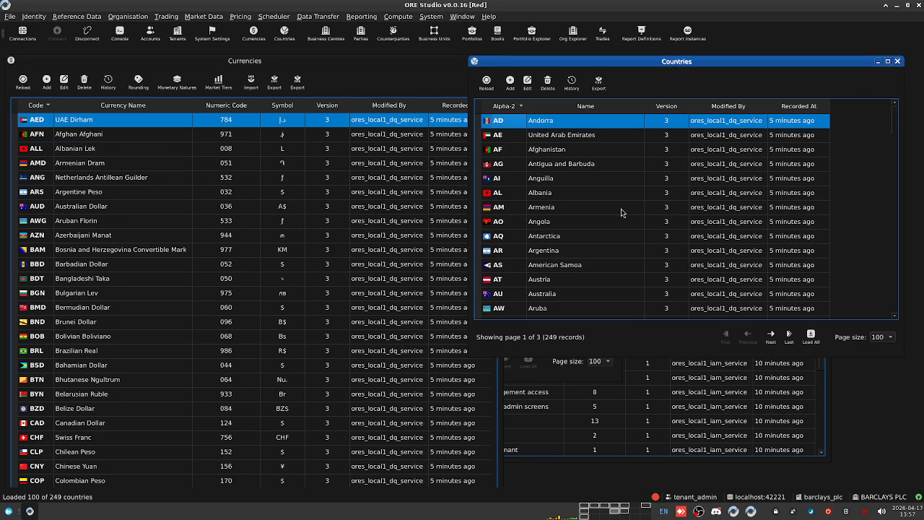
scroll(103, 189, "down", 4)
scroll(176, 288, "down", 20)
scroll(157, 292, "up", 3)
scroll(157, 292, "up", 20)
scroll(618, 266, "down", 13)
scroll(618, 266, "up", 13)
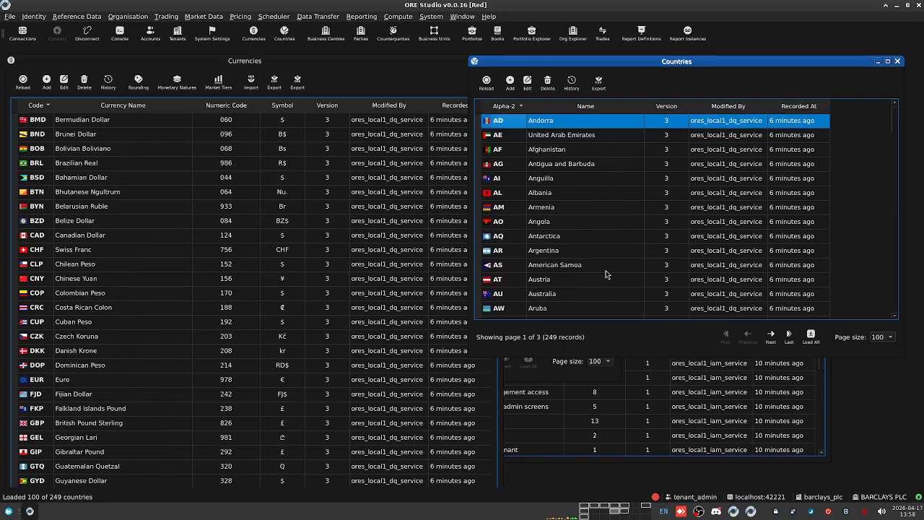
Step: Open Reference Data > Trading Conventions > Day Count Fraction Types (12 records)
left_click(59, 16)
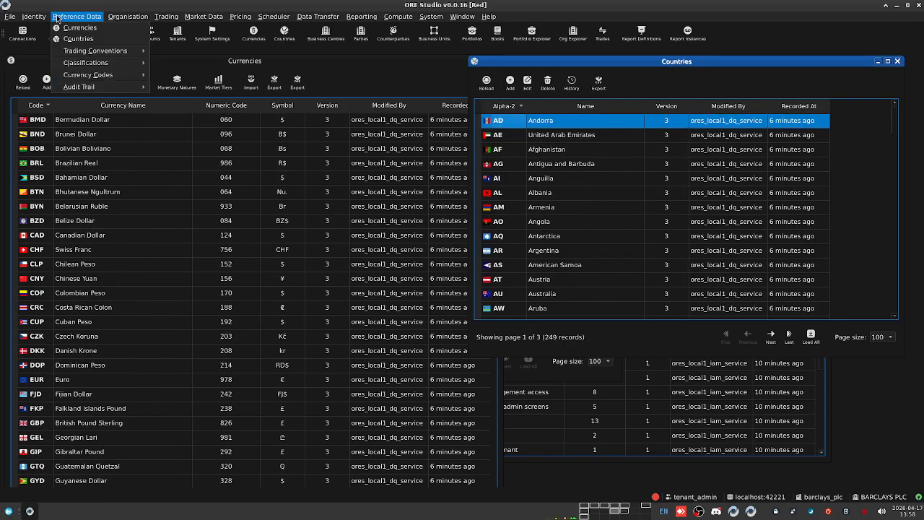
mouse_move(83, 52)
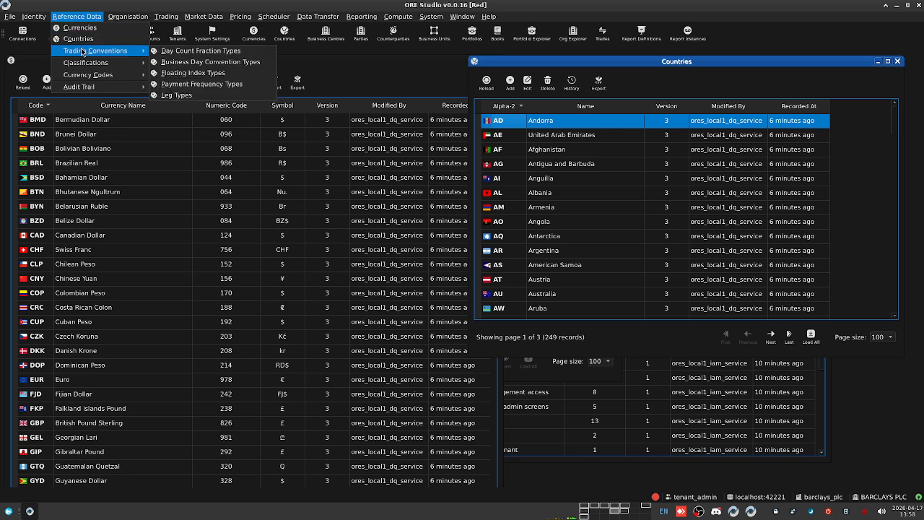
left_click(212, 54)
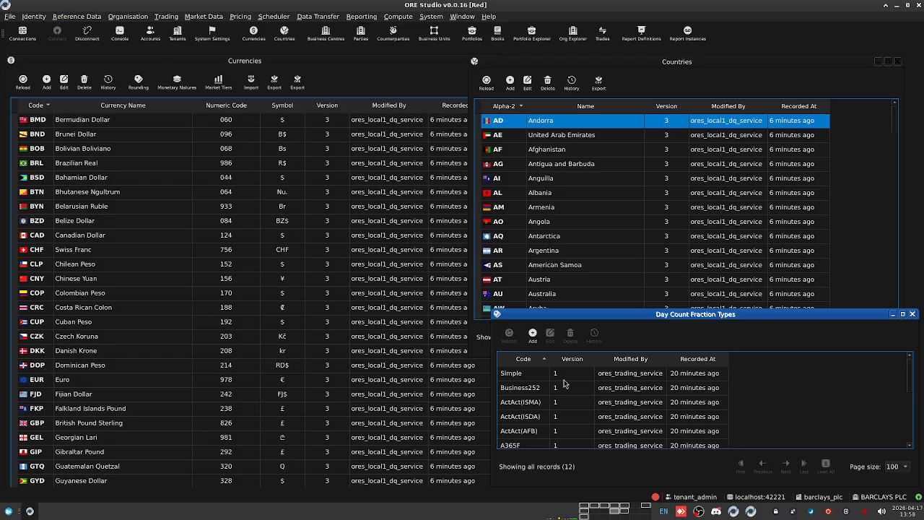
Step: Move Day Count Fraction Types aside, then open, scroll and close Floating Index Types (13 records)
left_click_drag(726, 317, 305, 160)
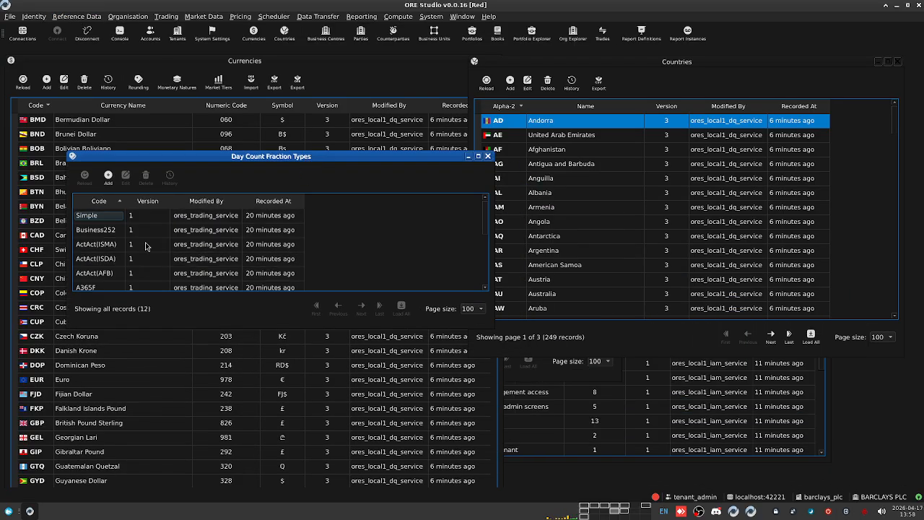
scroll(135, 257, "down", 3)
scroll(153, 269, "up", 1)
left_click(76, 16)
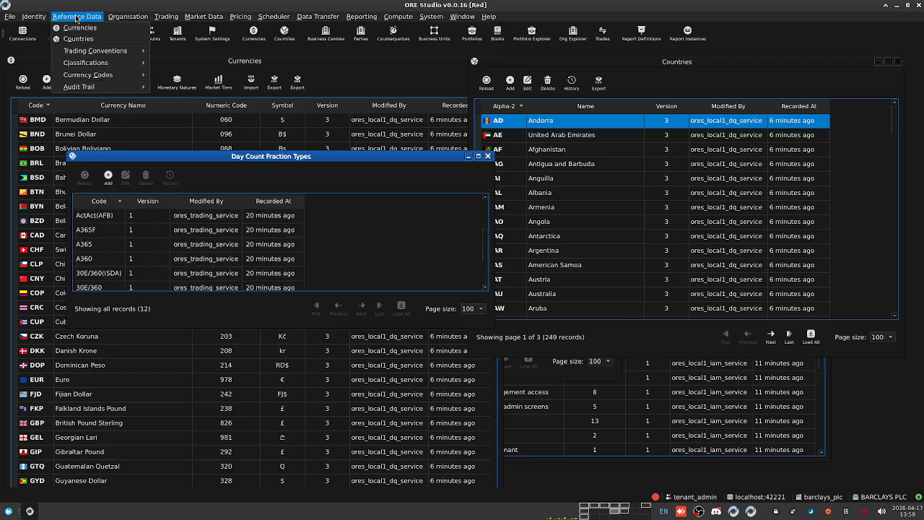
mouse_move(93, 56)
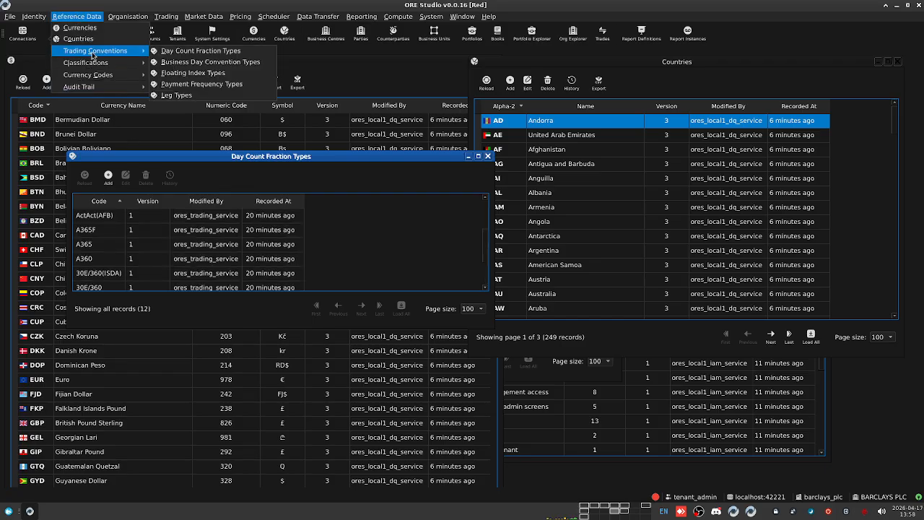
left_click(225, 75)
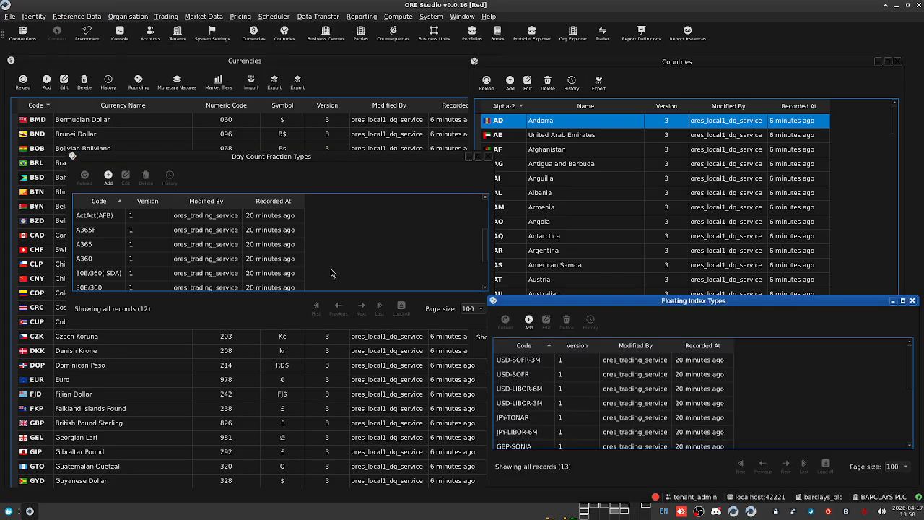
scroll(176, 275, "down", 2)
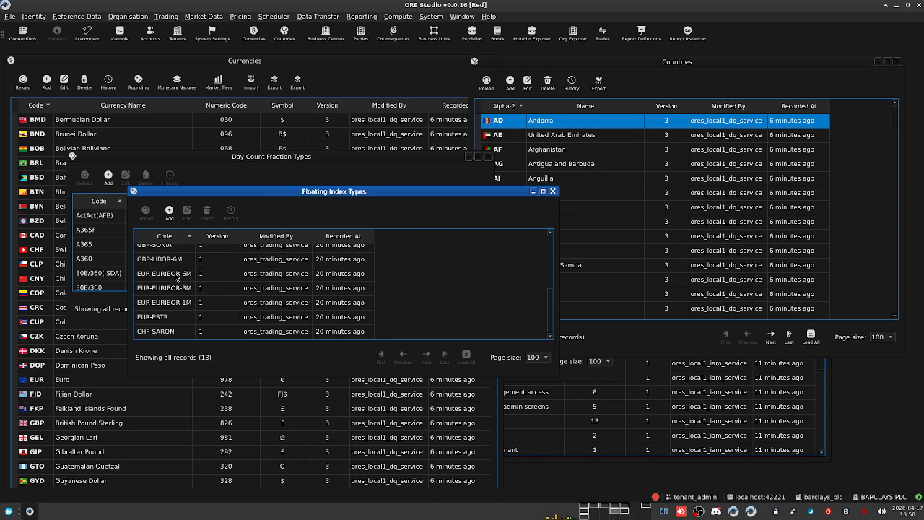
left_click(553, 191)
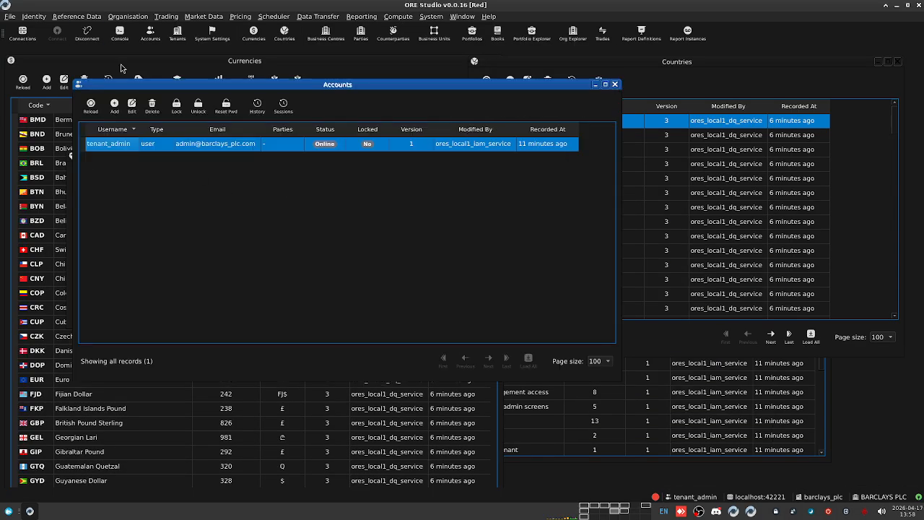
left_click(71, 17)
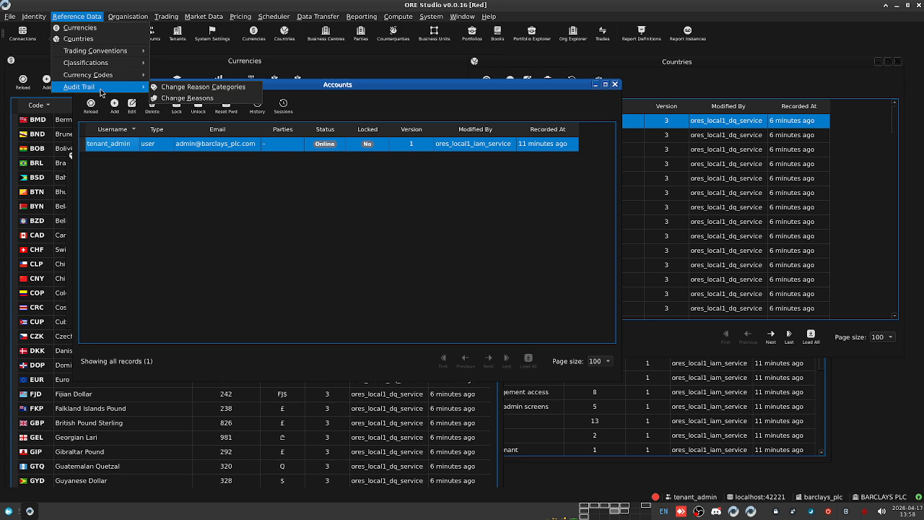
Step: Open the BND currency's details and change its name to Brunei Dollar 1
left_click(57, 164)
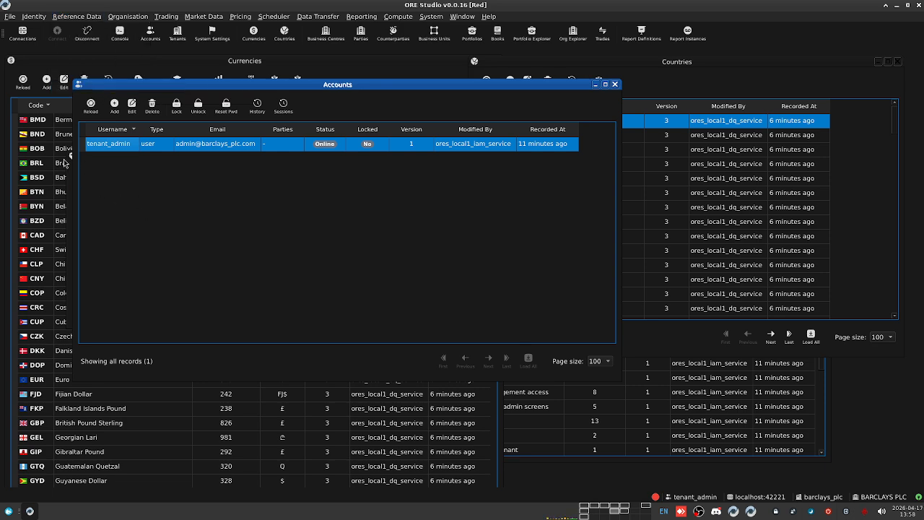
left_click(57, 180)
double_click(95, 136)
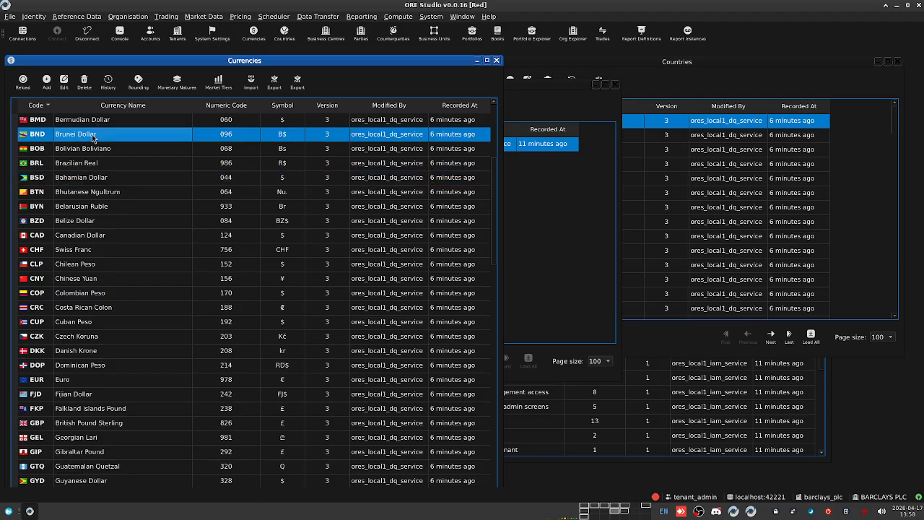
left_click_drag(684, 234, 199, 134)
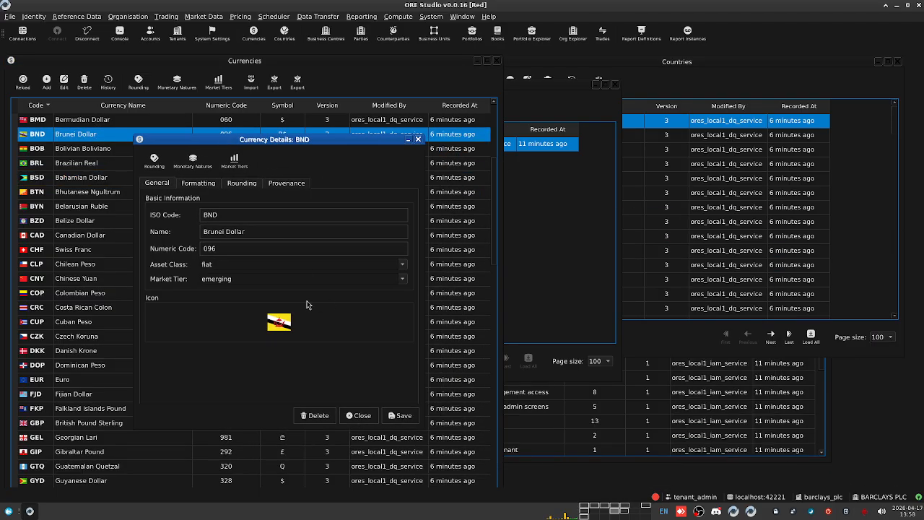
left_click(290, 186)
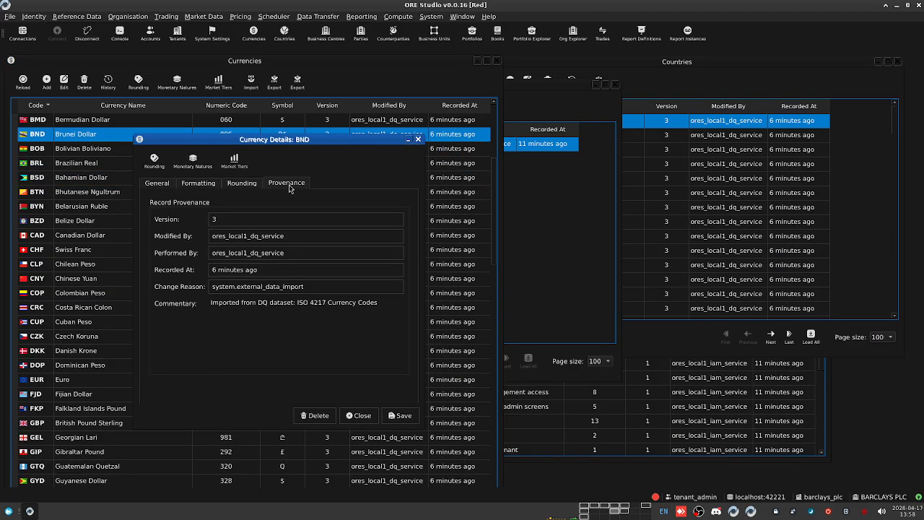
left_click(158, 183)
type("1")
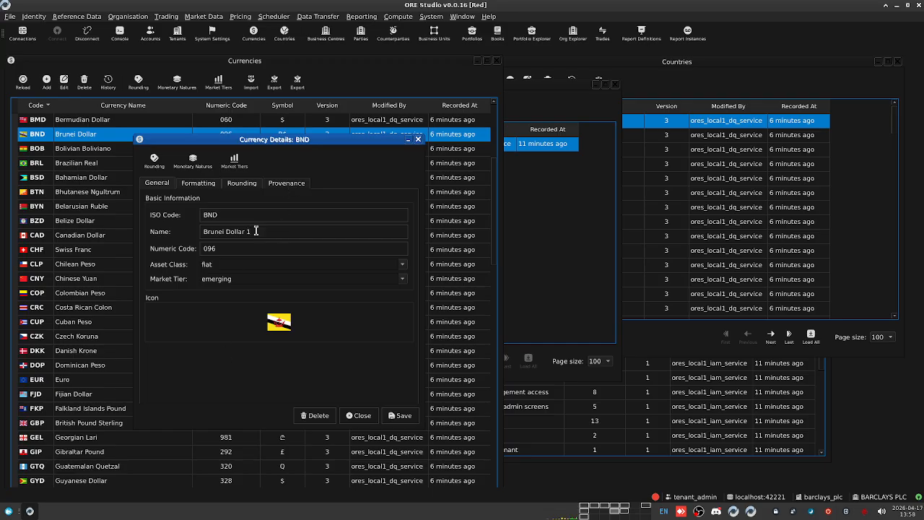
left_click(287, 183)
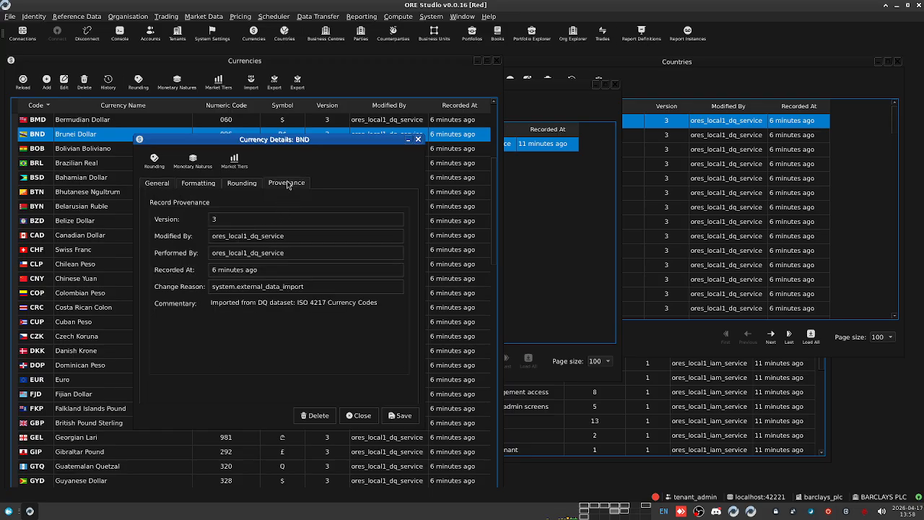
left_click(157, 182)
Step: Save the BND change with common.rectification as the change reason
left_click(408, 414)
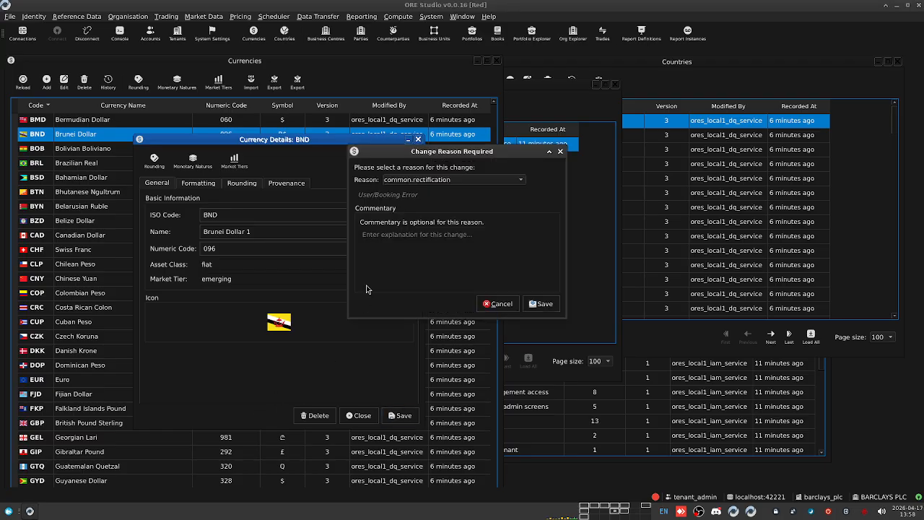
left_click(440, 180)
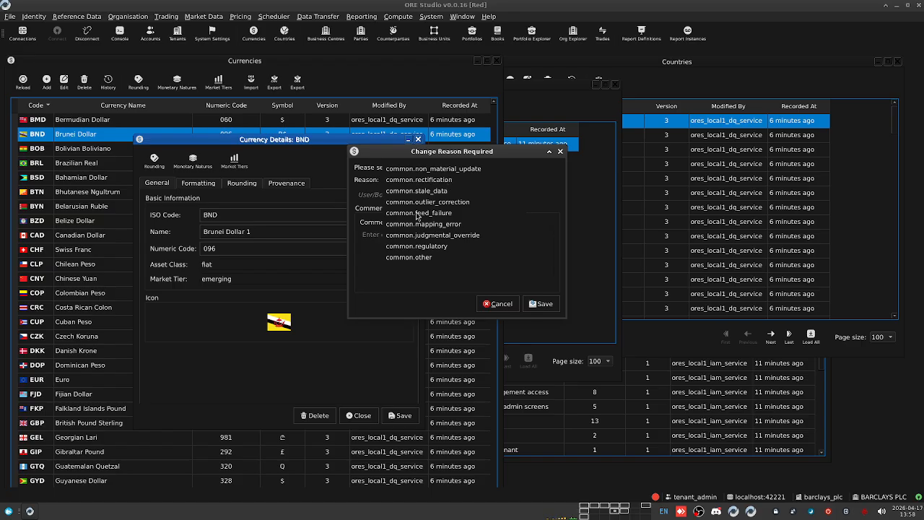
left_click(433, 180)
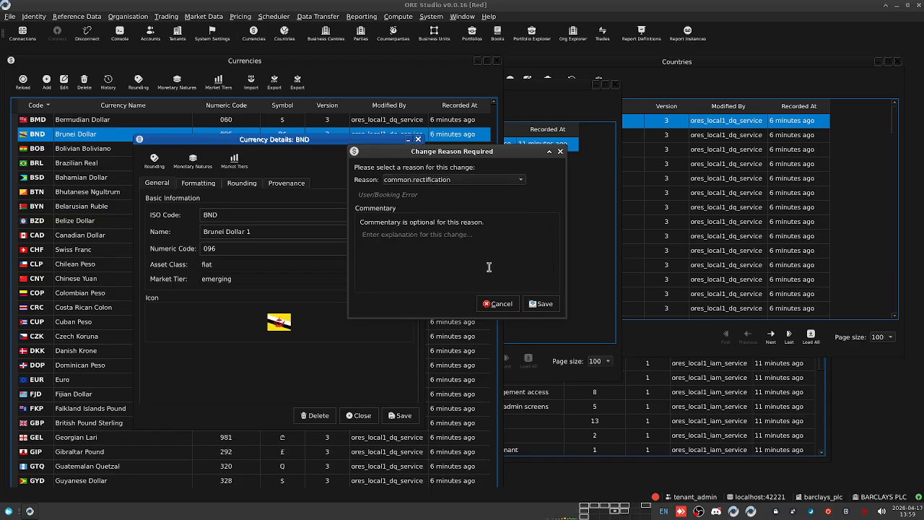
left_click(543, 309)
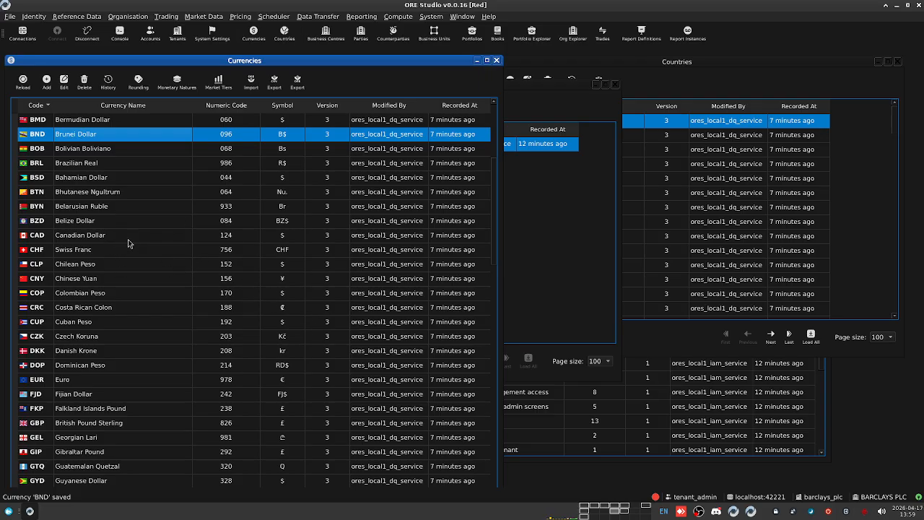
Step: Reload the currencies and select BND, now Brunei Dollar 1 at version 4
scroll(90, 225, "up", 5)
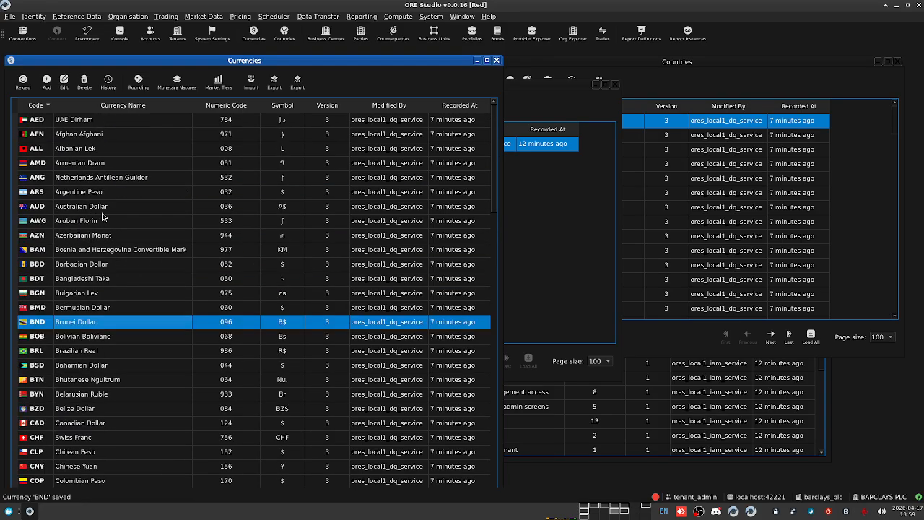
scroll(201, 290, "down", 3)
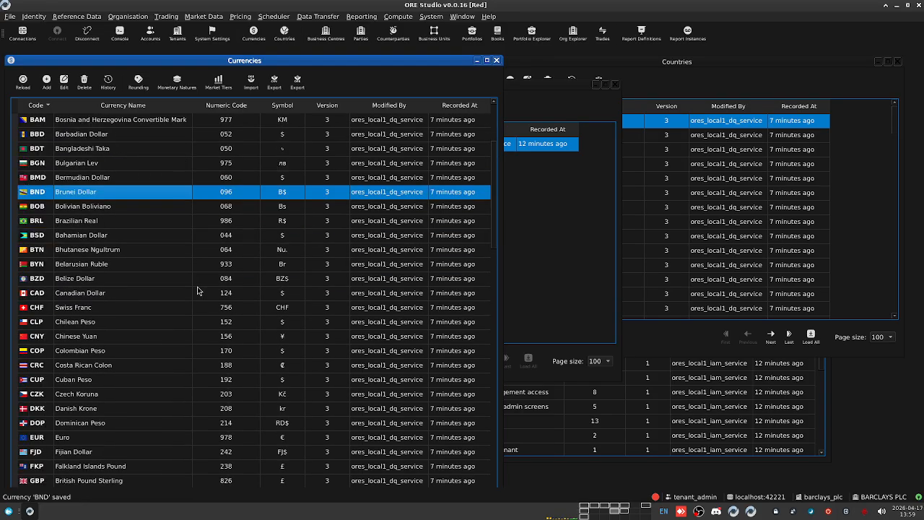
left_click(21, 82)
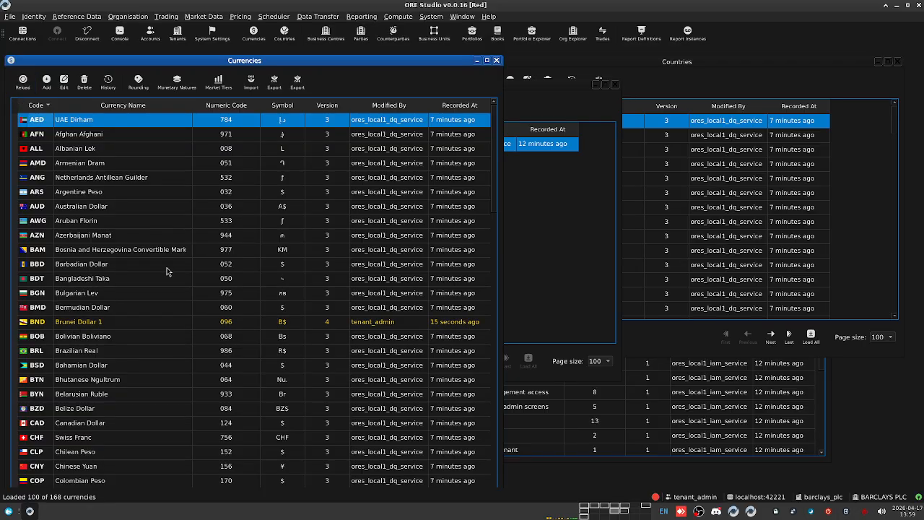
left_click(118, 321)
key("Up")
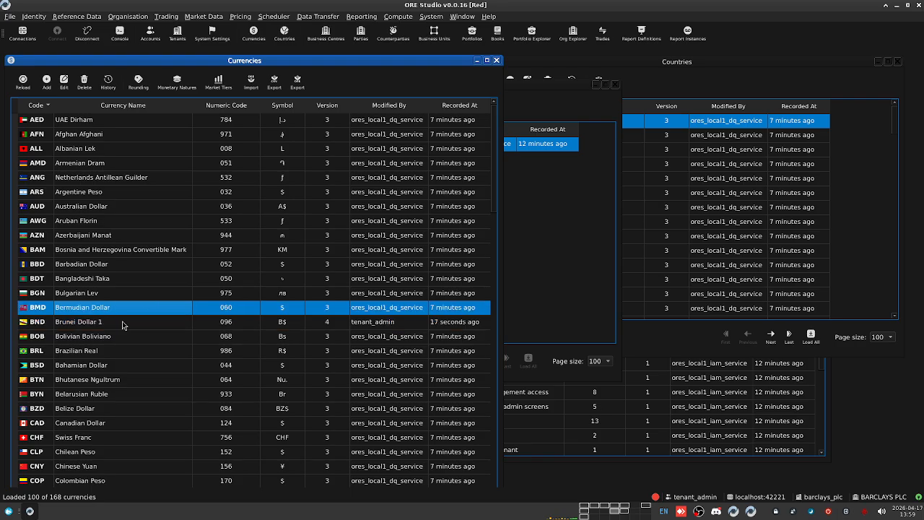
left_click(125, 325)
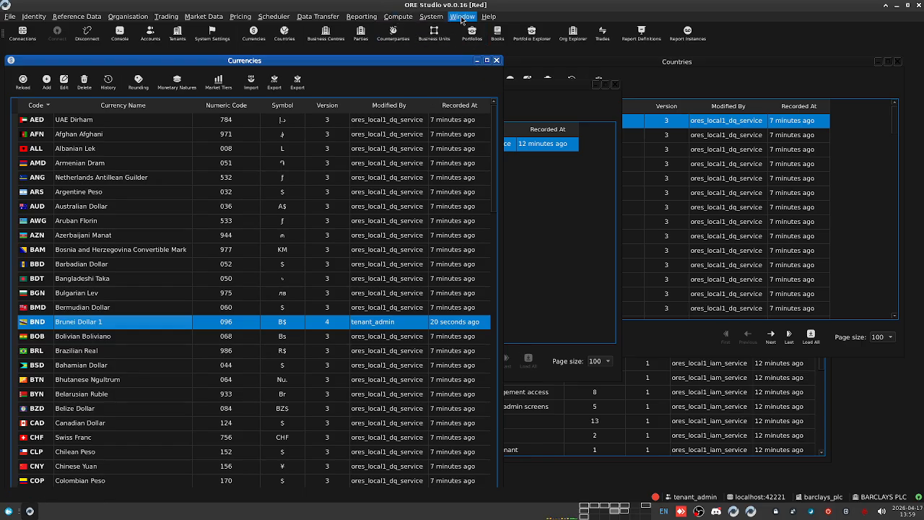
Step: Open the event viewer from System > Telemetry
left_click(431, 16)
mouse_move(445, 41)
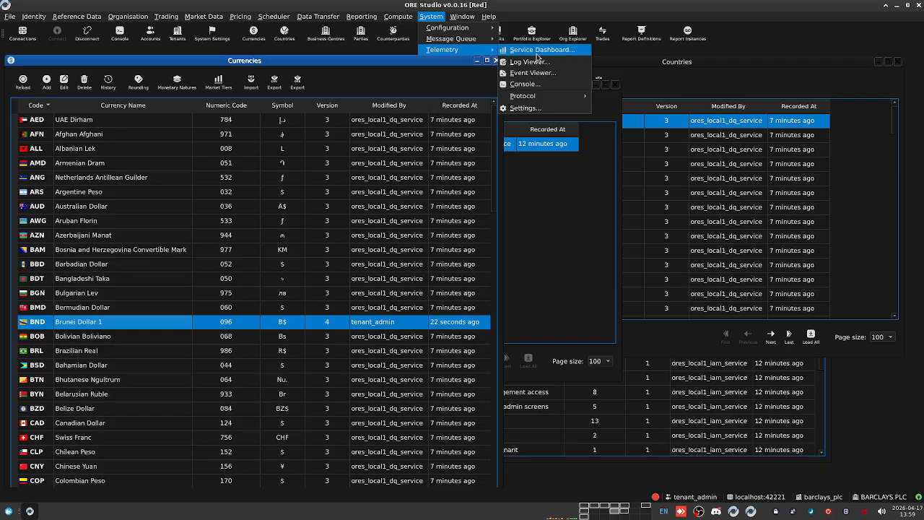
left_click(540, 74)
Step: Save the BND currency named Brunei Dollar and confirm the change reason
left_click_drag(669, 208, 671, 186)
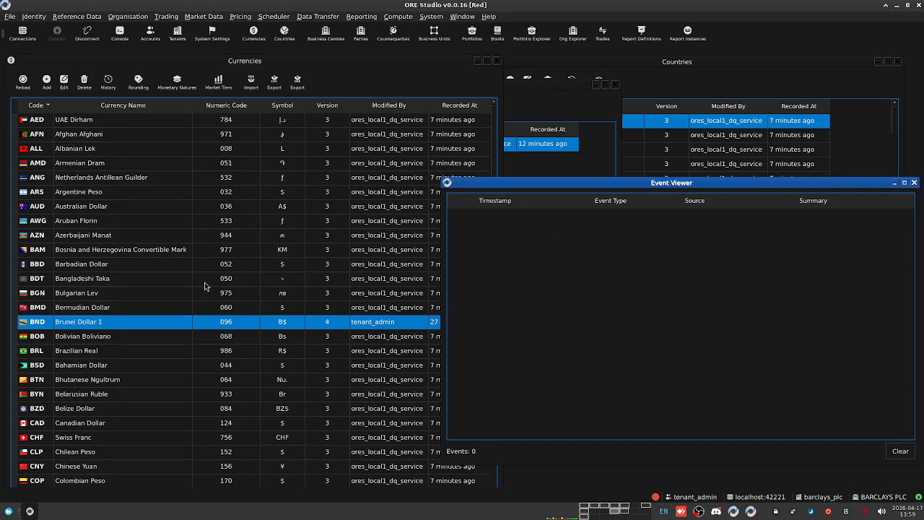
double_click(171, 322)
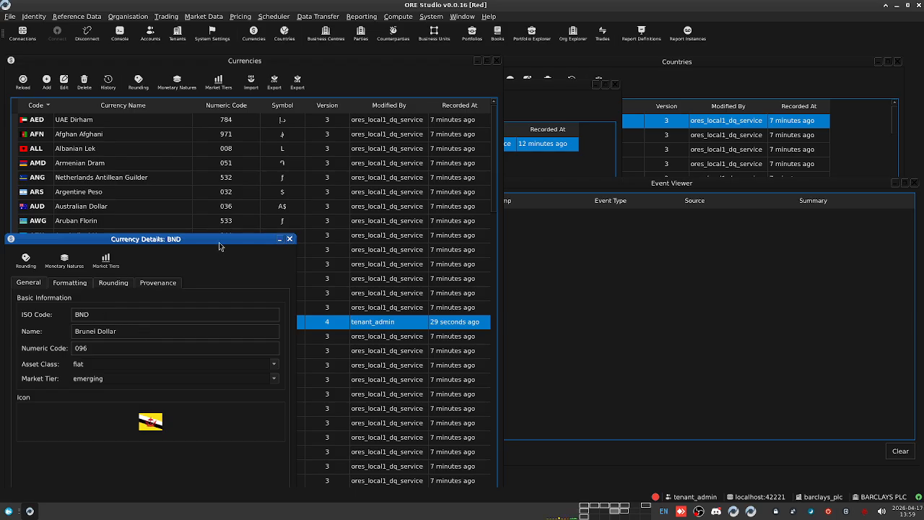
left_click_drag(220, 246, 250, 133)
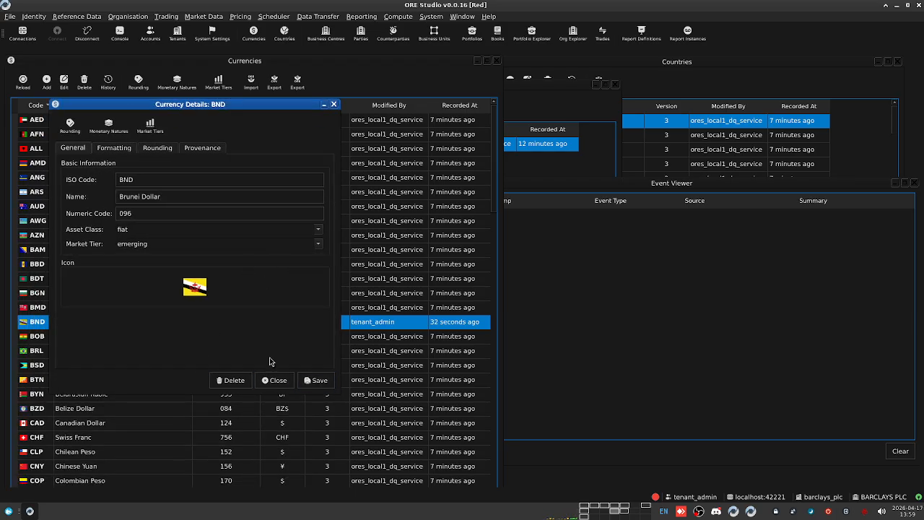
left_click(316, 380)
left_click(541, 304)
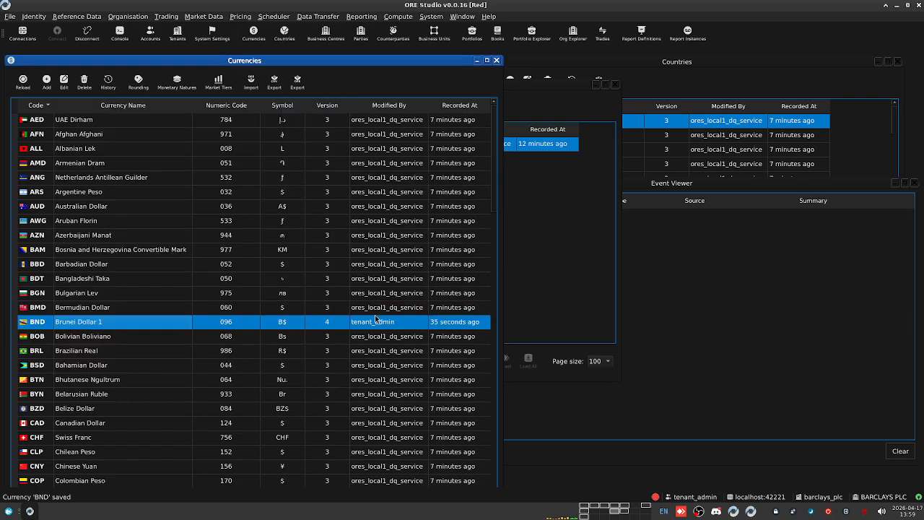
Step: Reload the Currencies list to check that BND is now at version 5
left_click(668, 280)
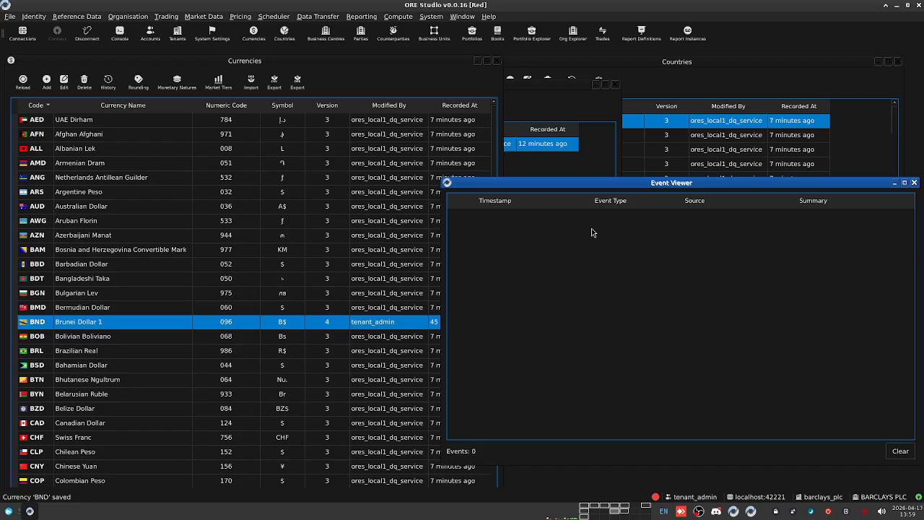
left_click(19, 90)
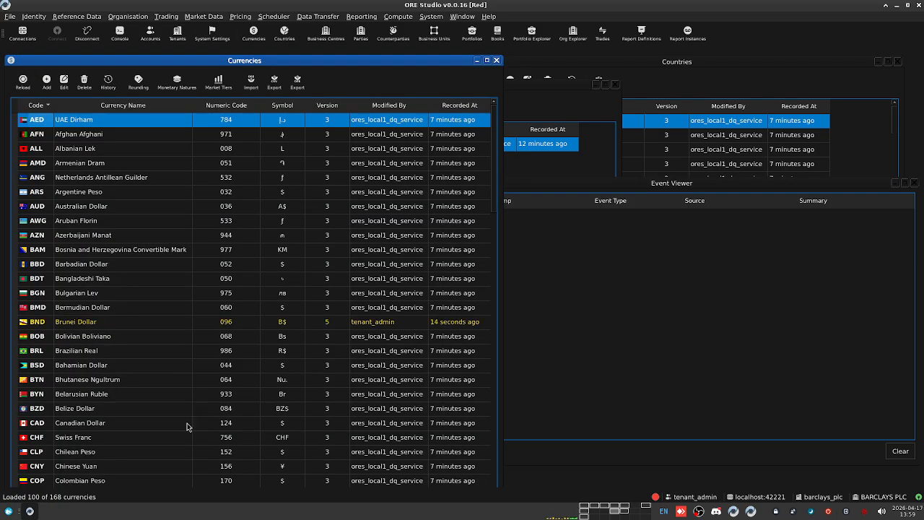
left_click(339, 325)
left_click(182, 309)
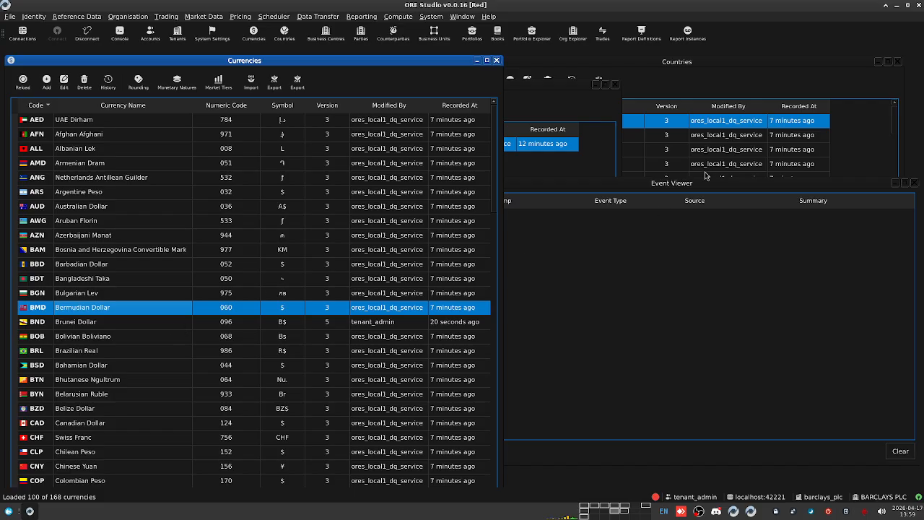
Step: Append ' 2' to Andorra's official name and save it with a change reason
left_click(713, 78)
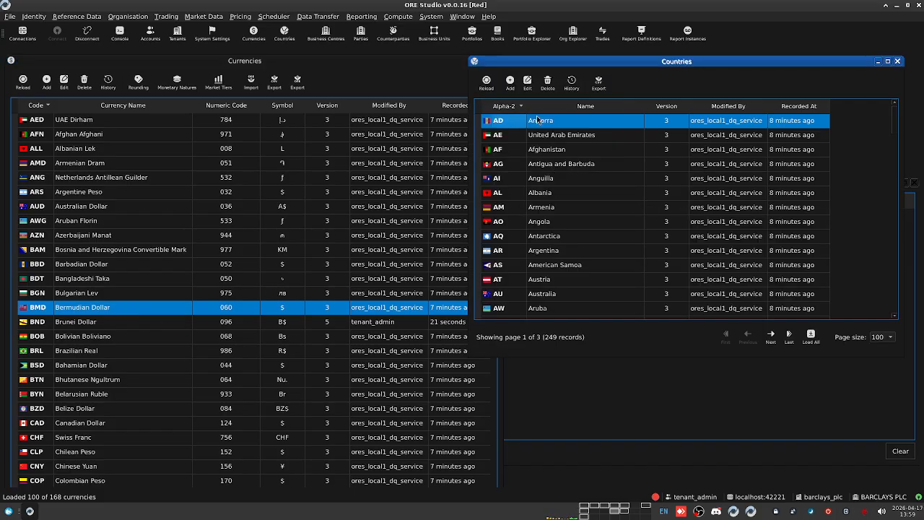
double_click(563, 124)
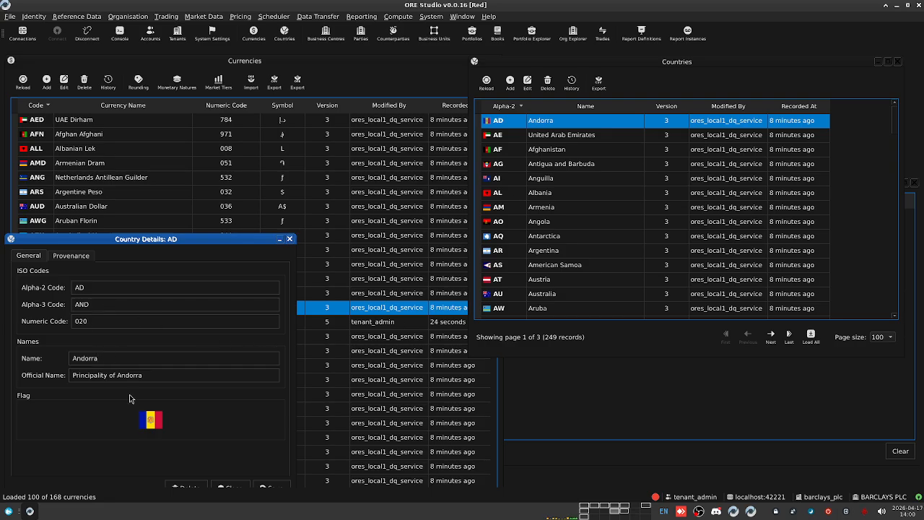
left_click(166, 375)
type("2")
left_click_drag(192, 239, 226, 174)
left_click(309, 425)
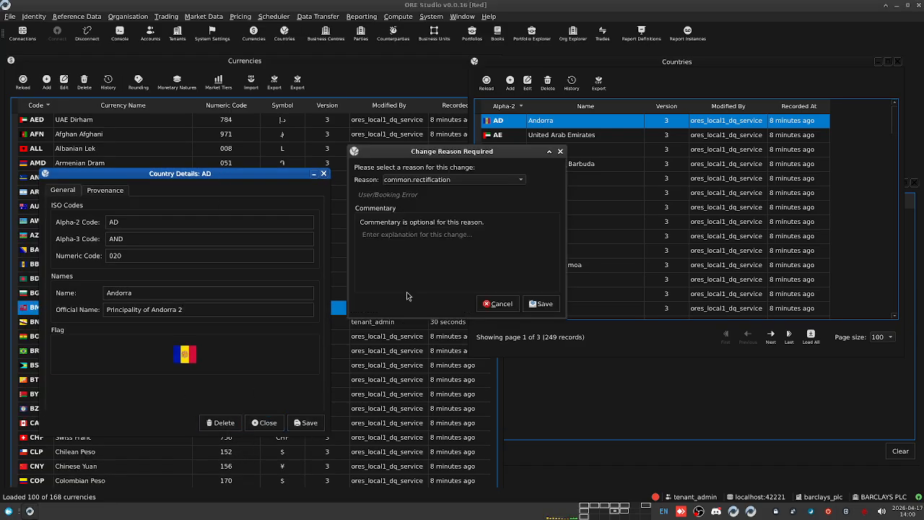
left_click(541, 303)
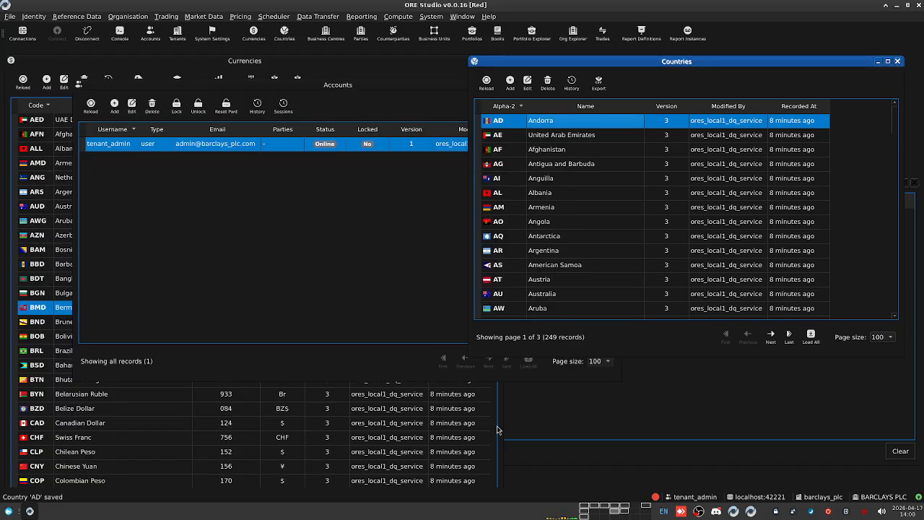
Step: Reload the Countries list to verify AD is at version 4 by tenant_admin
left_click(589, 413)
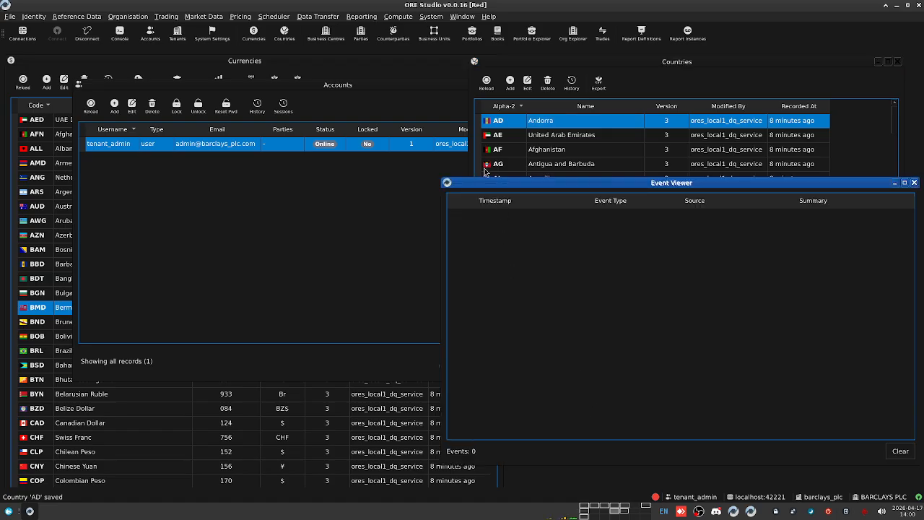
left_click(724, 77)
left_click(485, 83)
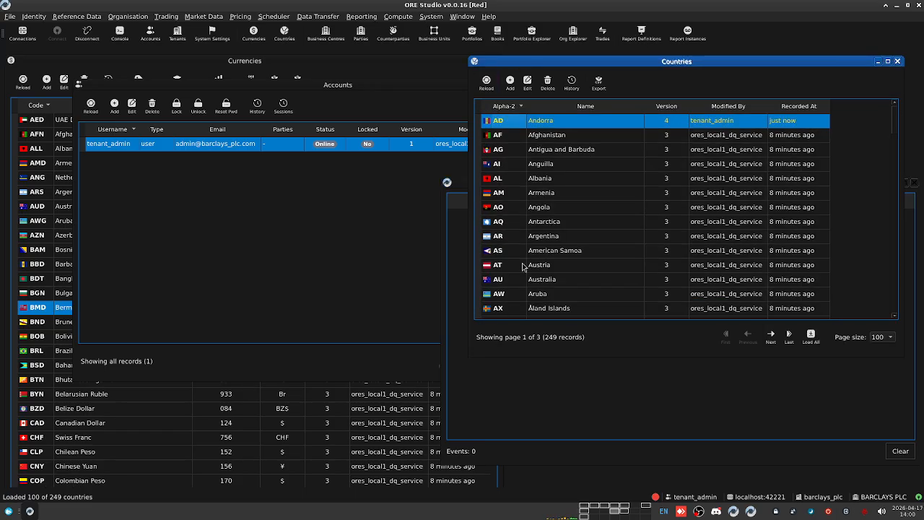
left_click(560, 137)
left_click(568, 123)
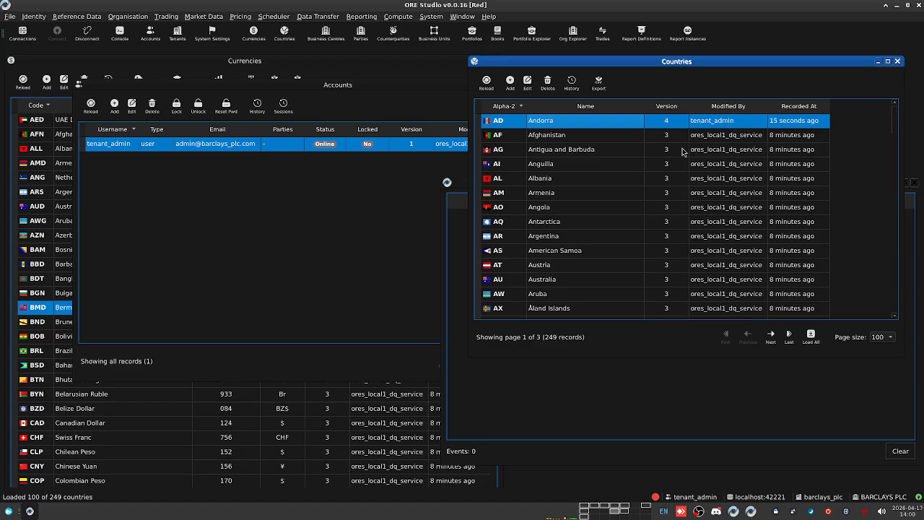
left_click(34, 16)
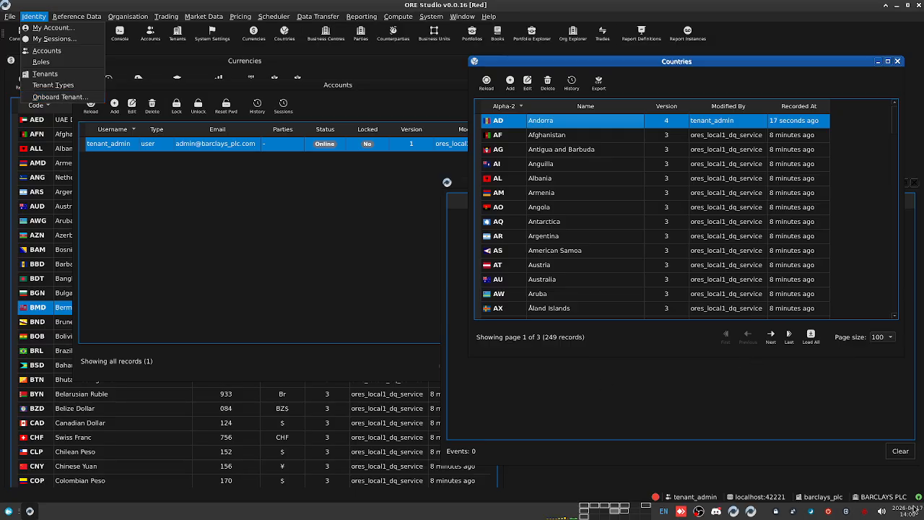
left_click(249, 225)
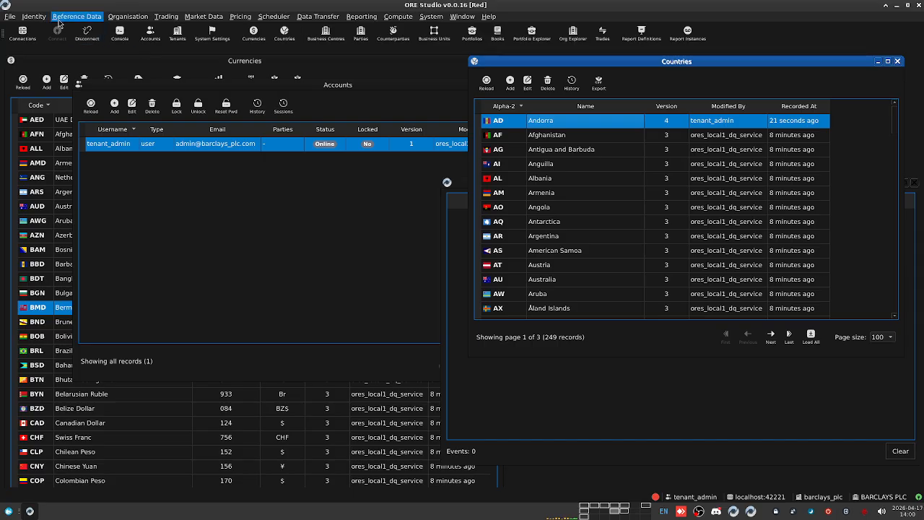
left_click(35, 19)
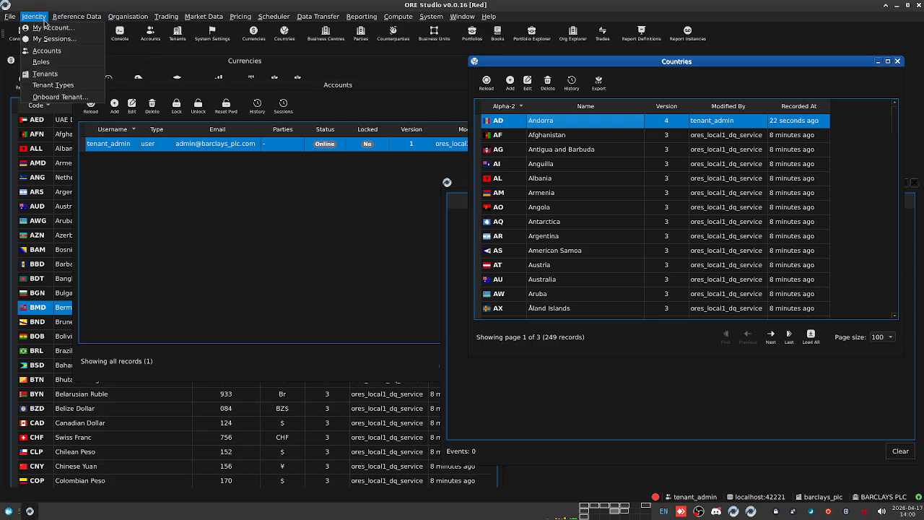
mouse_move(110, 22)
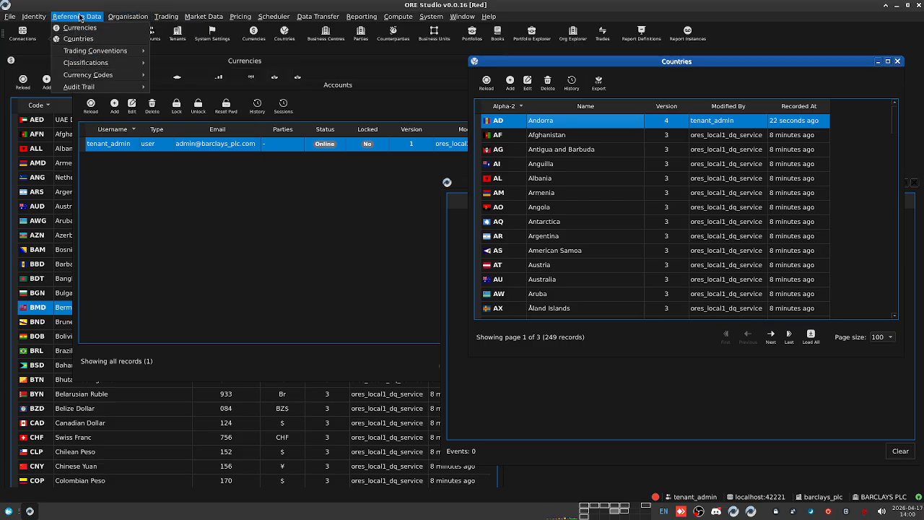
mouse_move(92, 78)
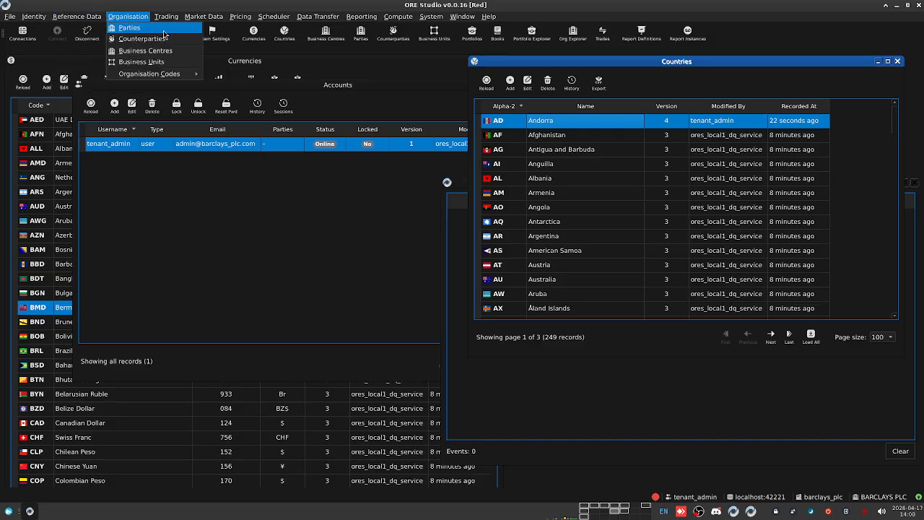
Step: Open the Parties list of 82 records and scroll through it
left_click(163, 31)
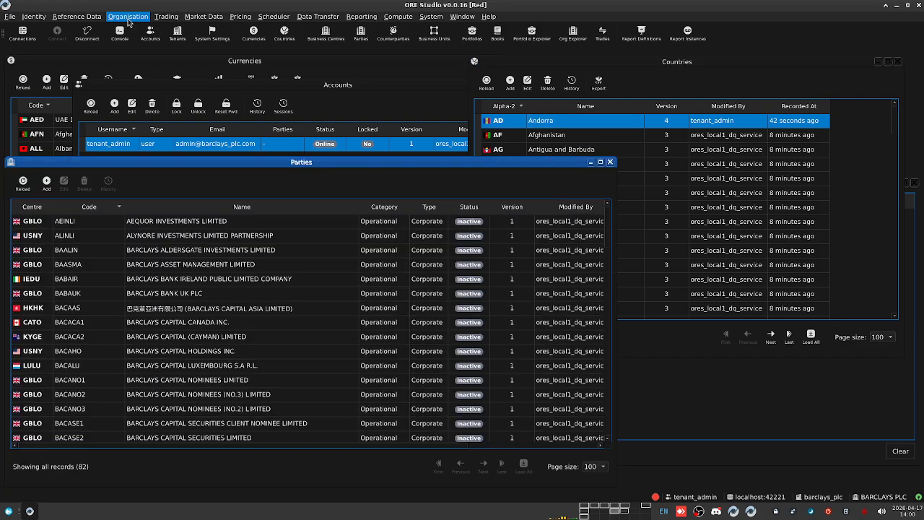
left_click_drag(253, 162, 460, 102)
scroll(372, 202, "down", 8)
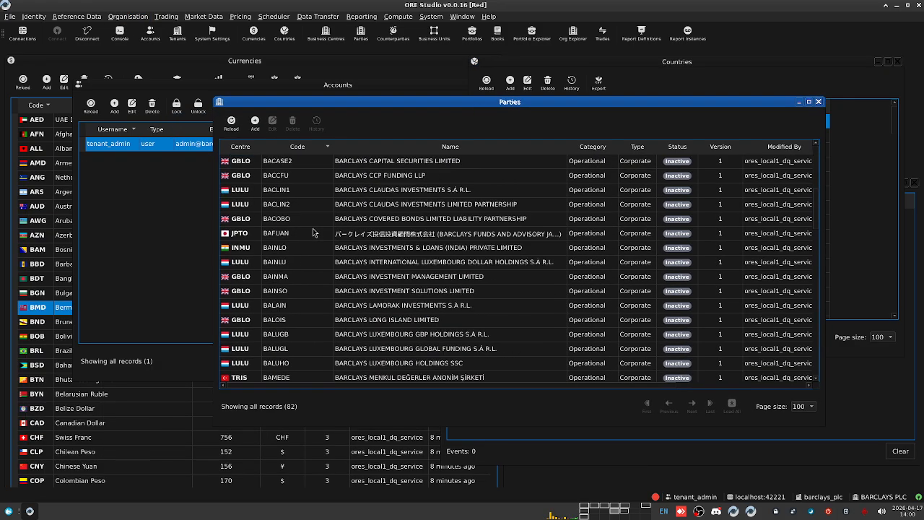
Step: Open the Counterparties list, make it taller near the top, and reload it
left_click(128, 16)
left_click(177, 42)
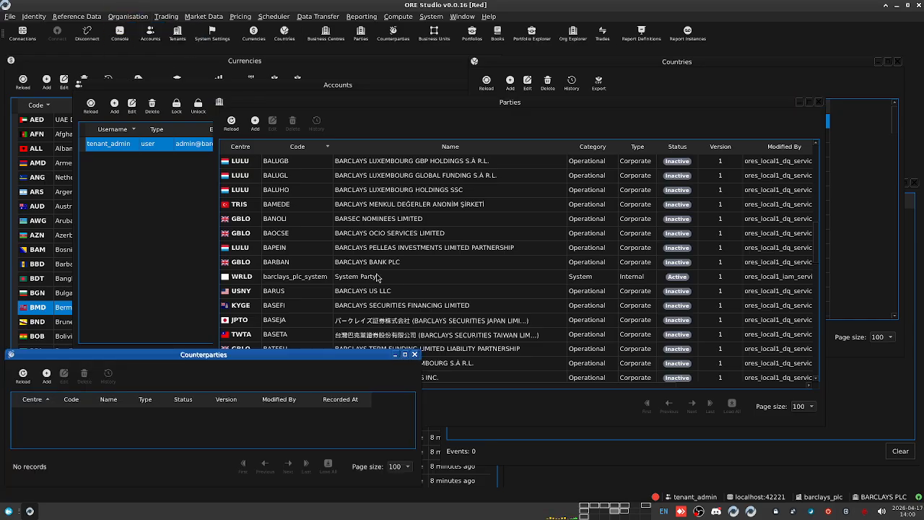
left_click_drag(215, 363, 259, 143)
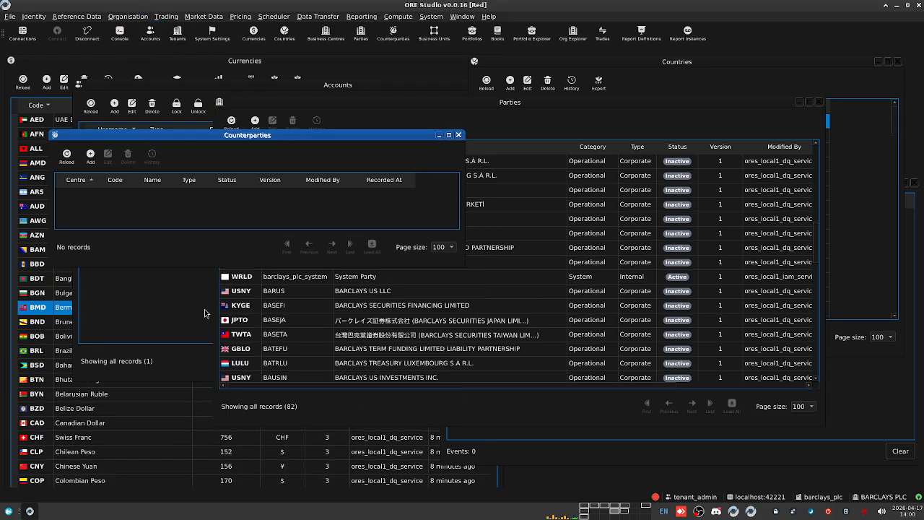
left_click_drag(329, 265, 329, 424)
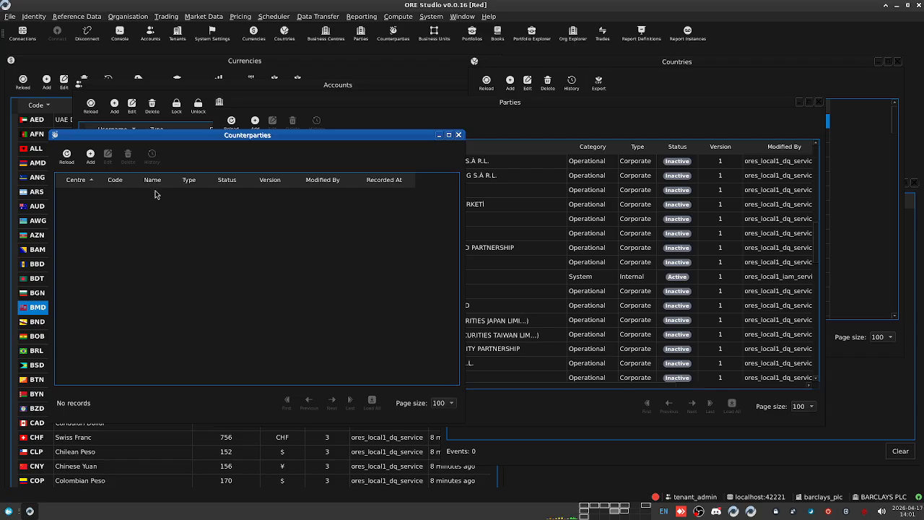
left_click(64, 165)
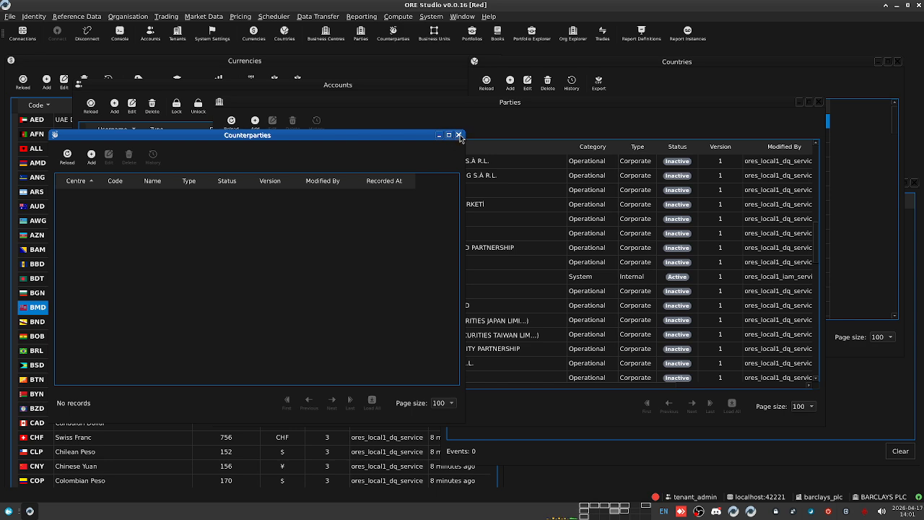
Step: Scroll the Parties list and select a party, then return to the empty Counterparties list
left_click(519, 218)
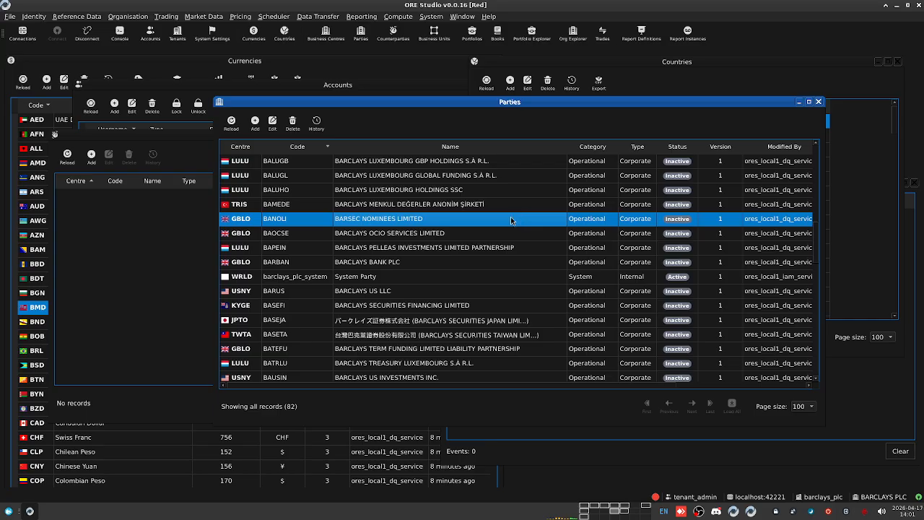
scroll(470, 264, "down", 9)
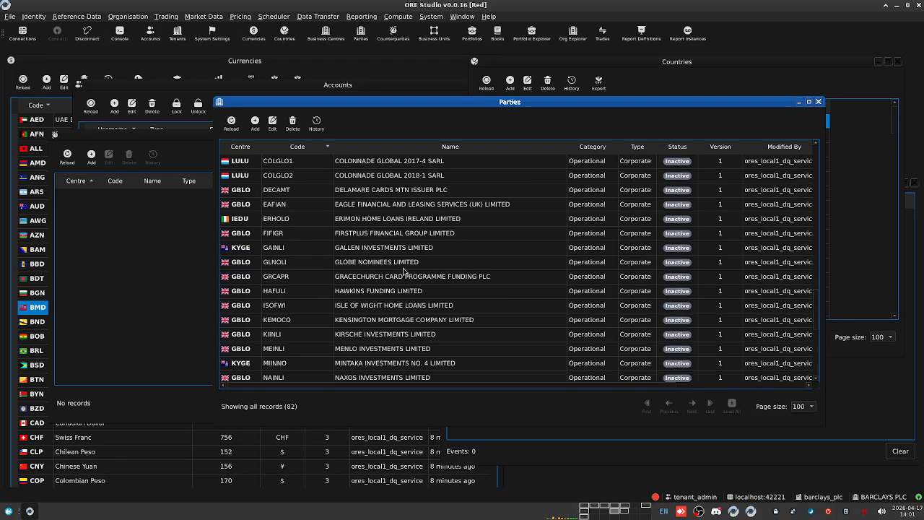
scroll(405, 271, "up", 4)
scroll(404, 272, "up", 3)
left_click(253, 247)
left_click(169, 229)
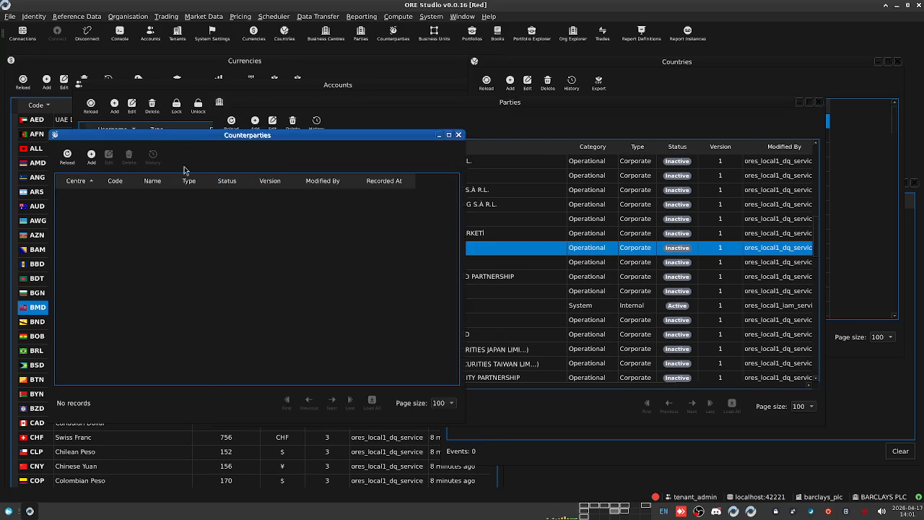
left_click(129, 16)
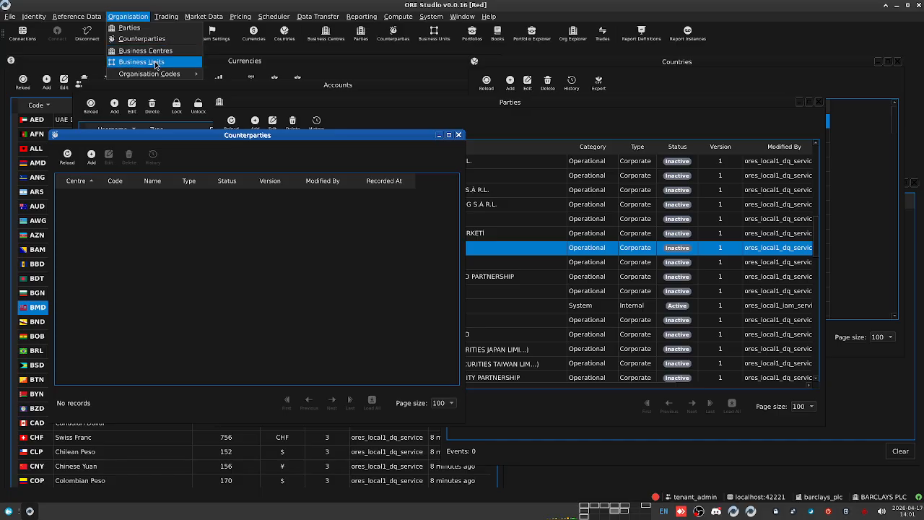
Step: Open the Business Centres list and scroll through it
left_click(144, 51)
scroll(646, 429, "down", 10)
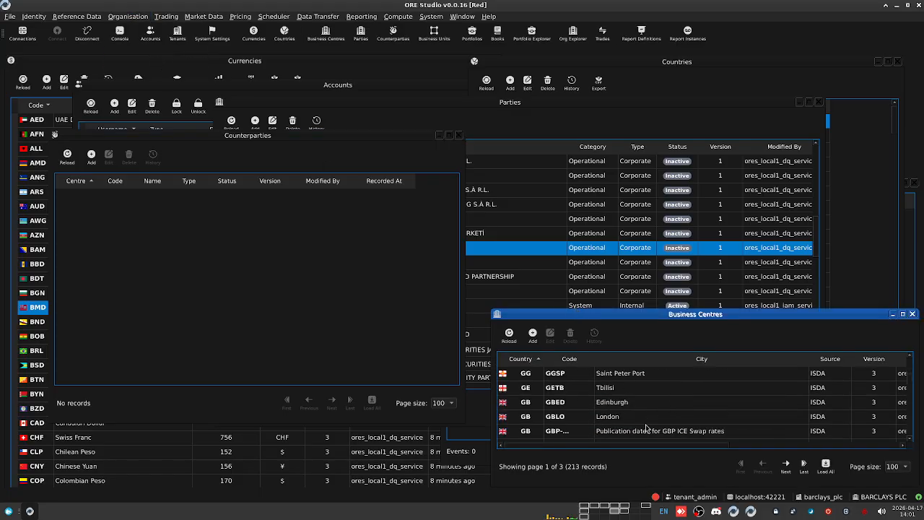
scroll(639, 421, "down", 5)
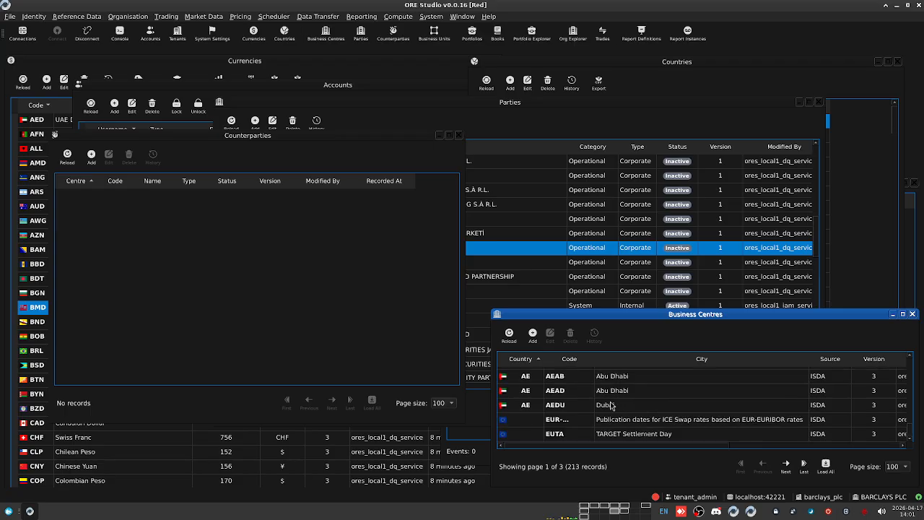
left_click(128, 16)
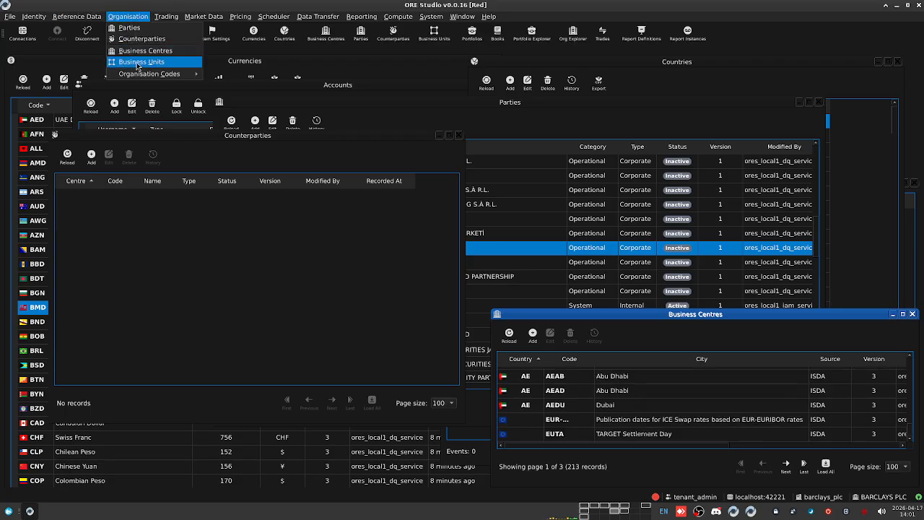
key("Escape")
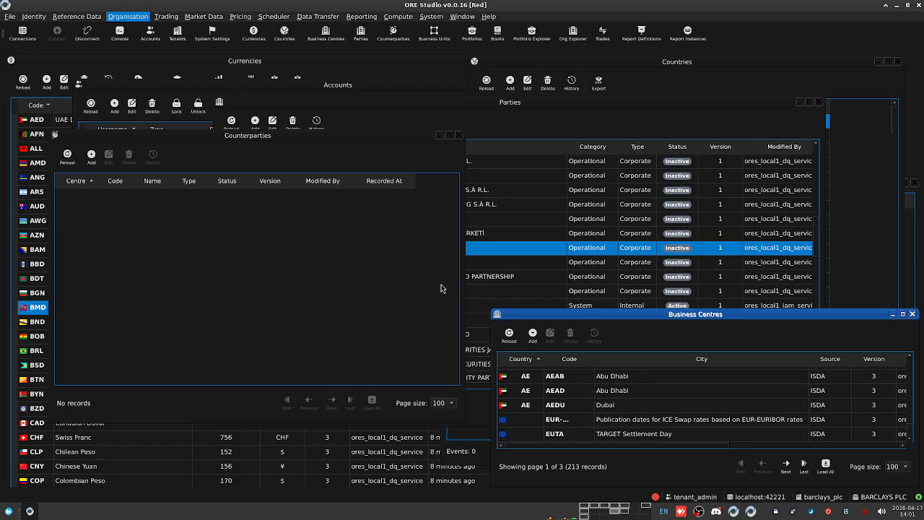
Step: Enlarge Business Centres and move Portfolio Explorer up to show the full BARCLAYS PLC tree
left_click(626, 318)
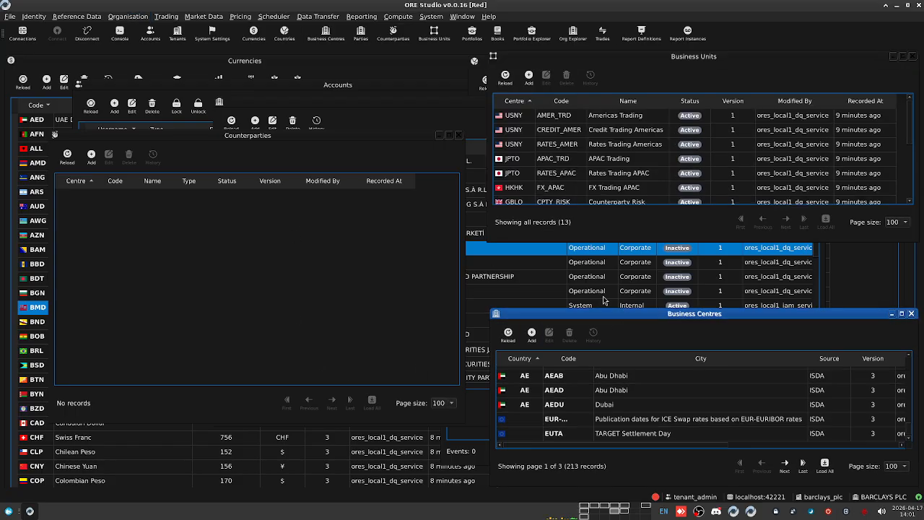
left_click_drag(506, 277, 513, 497)
scroll(429, 338, "up", 9)
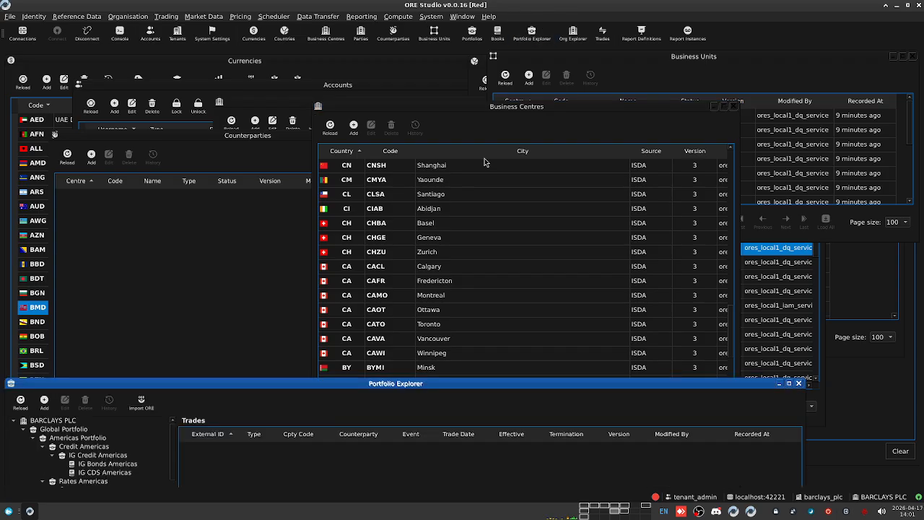
left_click_drag(377, 379, 435, 59)
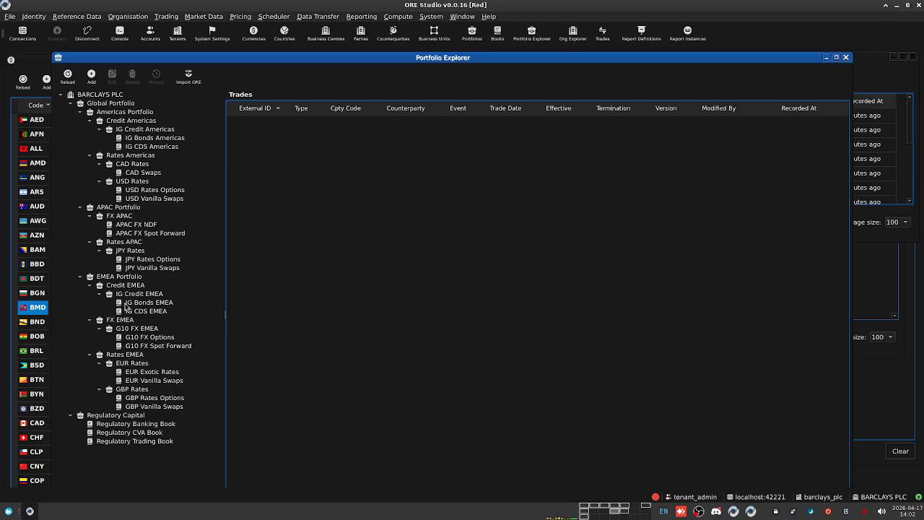
Step: Compare the empty IG Bonds Americas and IG CDS Americas books, then start an ORE import into IG CDS Americas
left_click(157, 138)
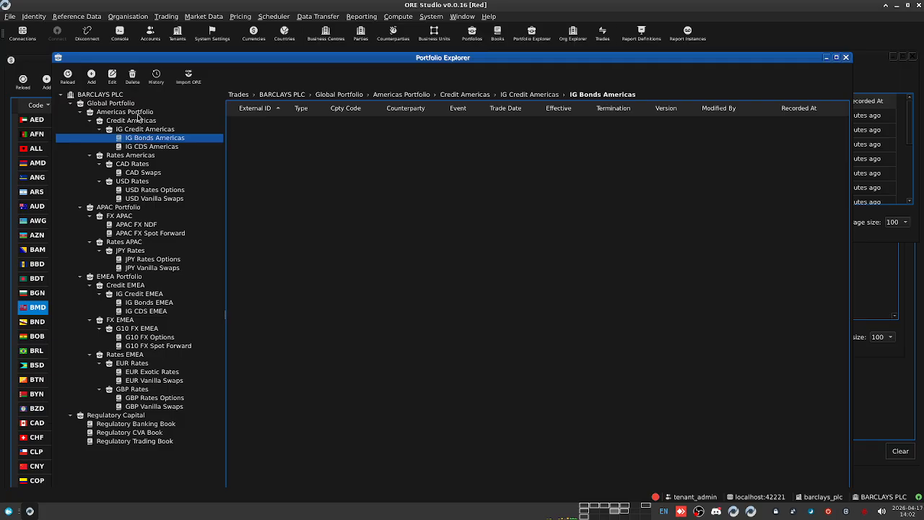
left_click(160, 148)
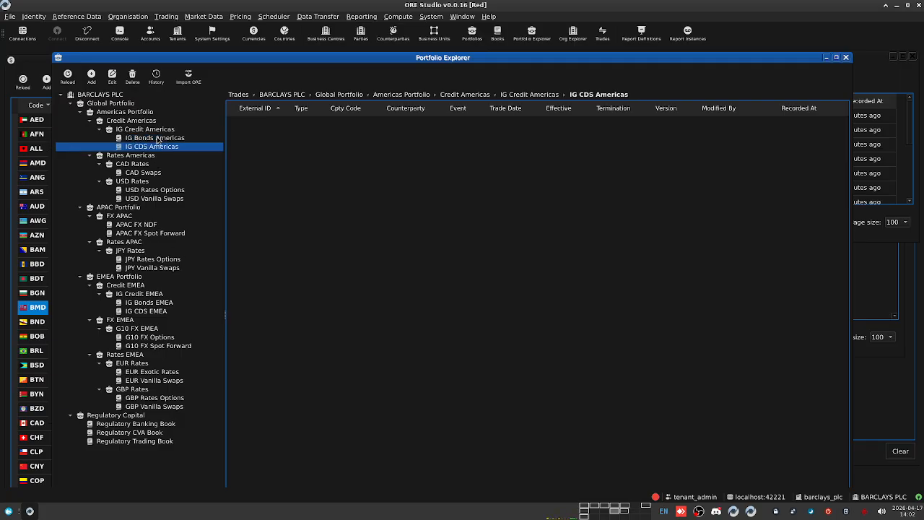
left_click(157, 138)
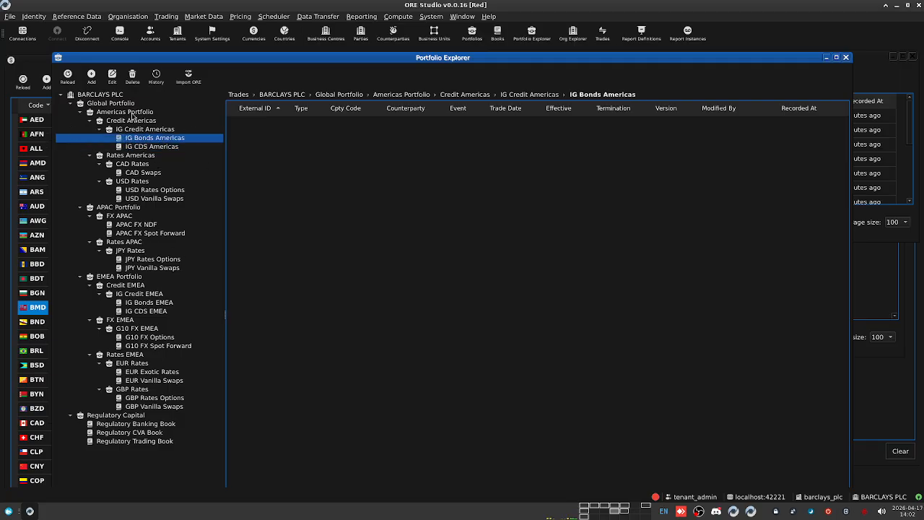
left_click(133, 149)
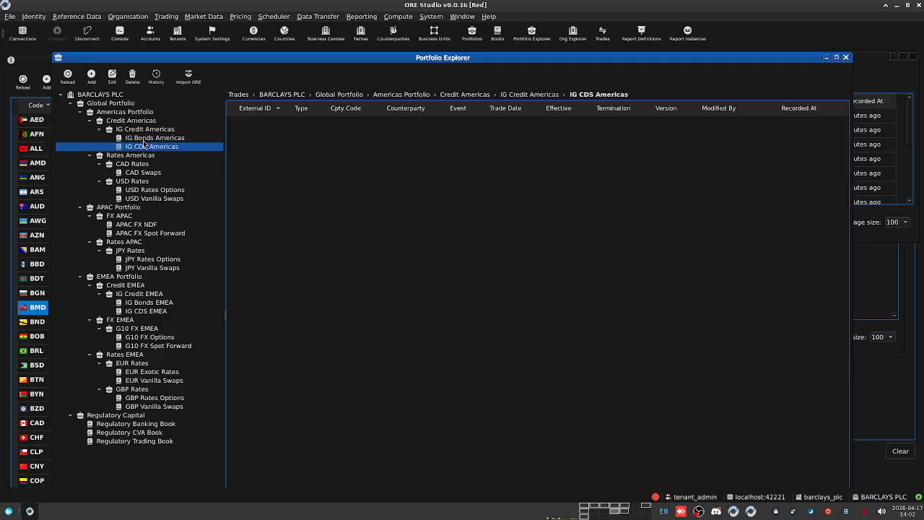
left_click(144, 140)
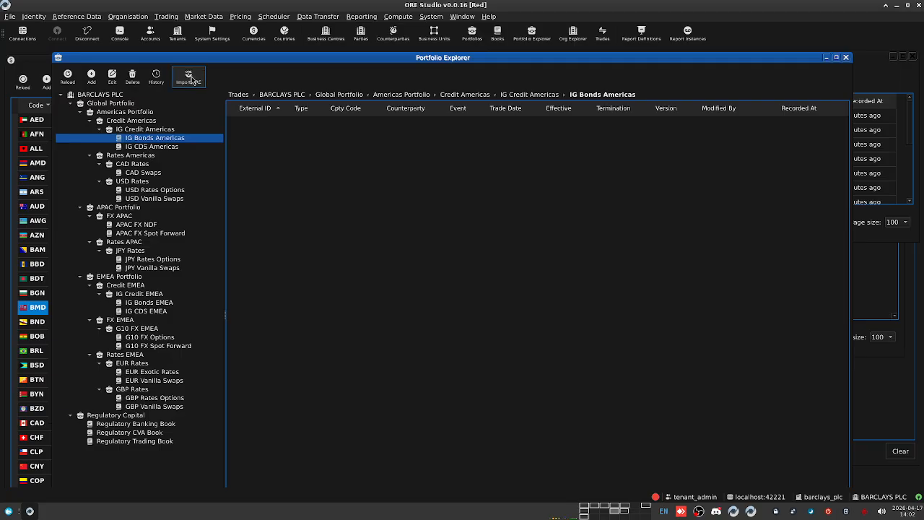
left_click(156, 148)
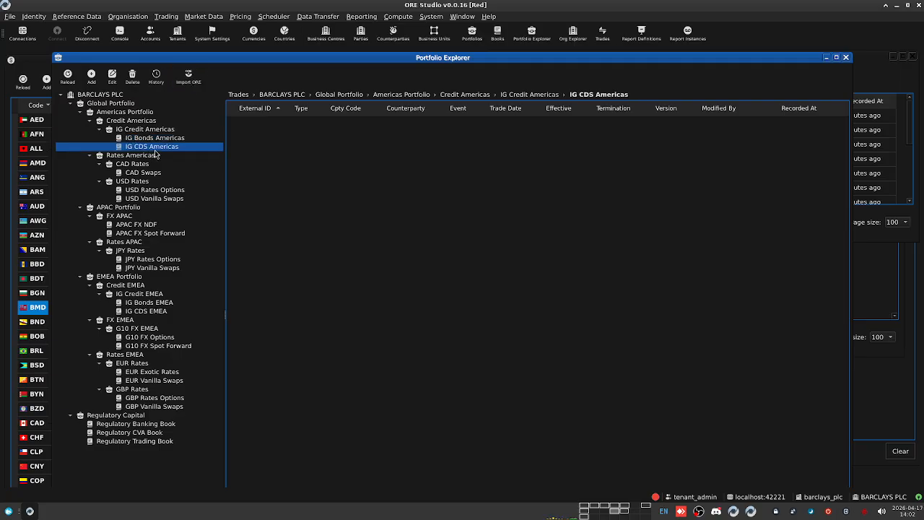
left_click(189, 75)
Step: Set the ORE import directory to OreStudio.local1/external/ore/examples/XvaRisk
left_click(593, 367)
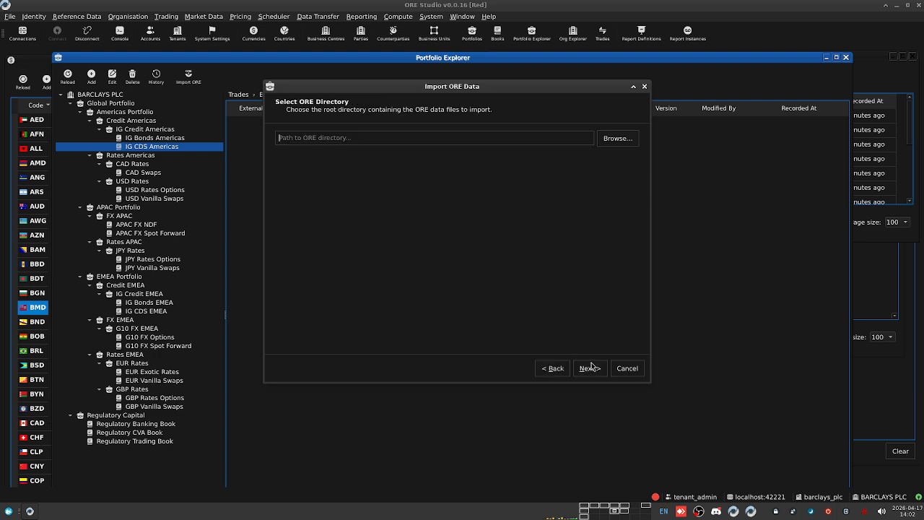
left_click(612, 142)
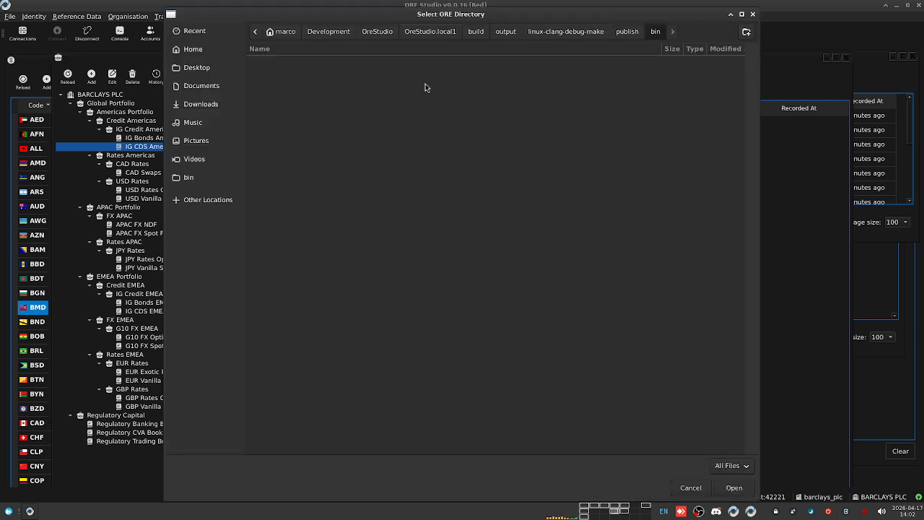
left_click(430, 32)
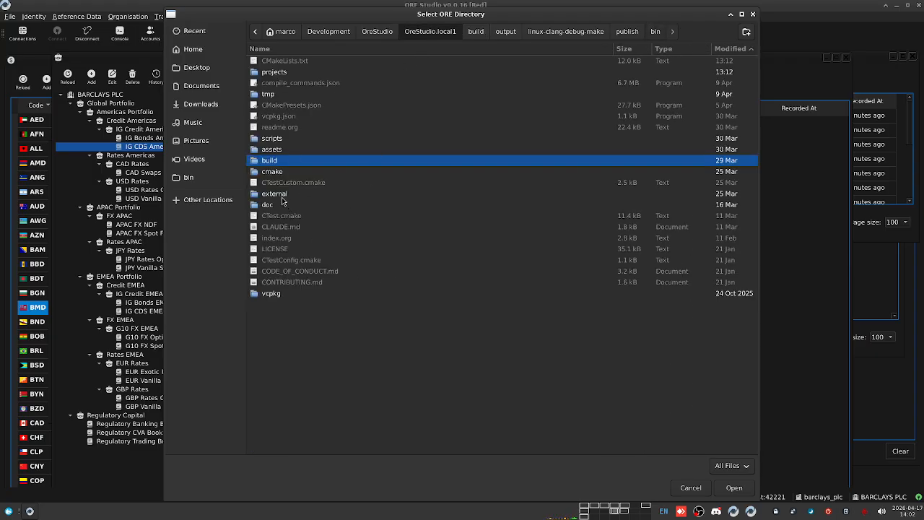
double_click(280, 195)
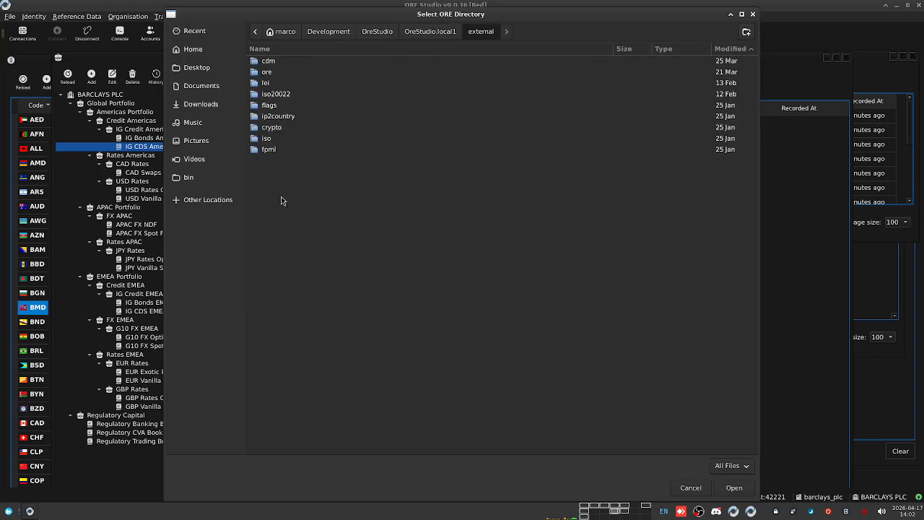
double_click(280, 72)
double_click(287, 106)
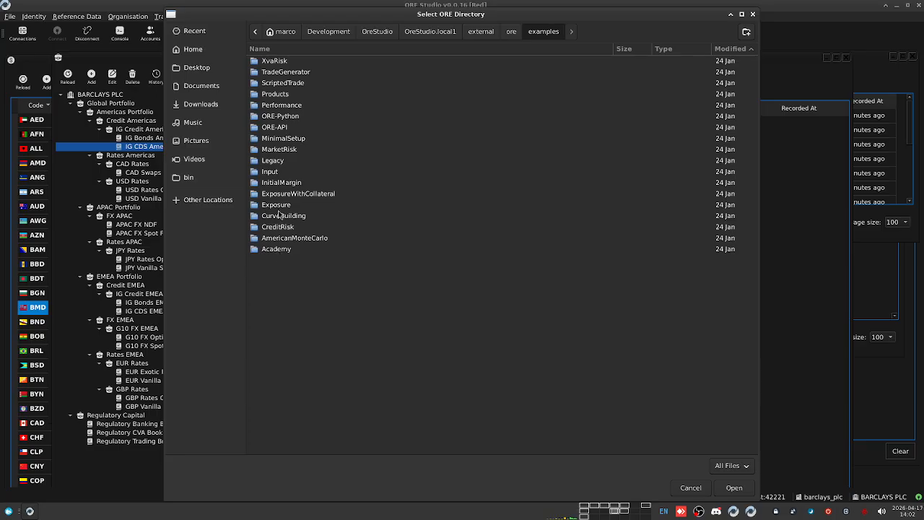
double_click(284, 60)
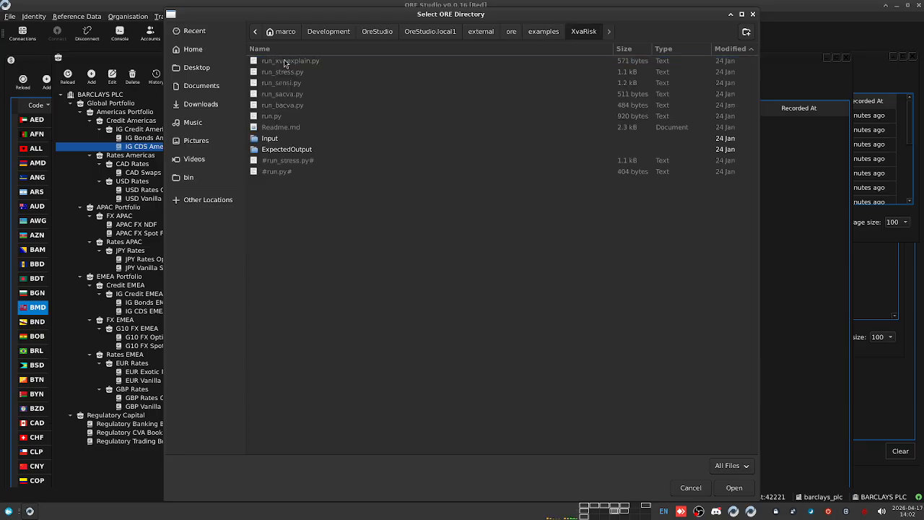
left_click(733, 487)
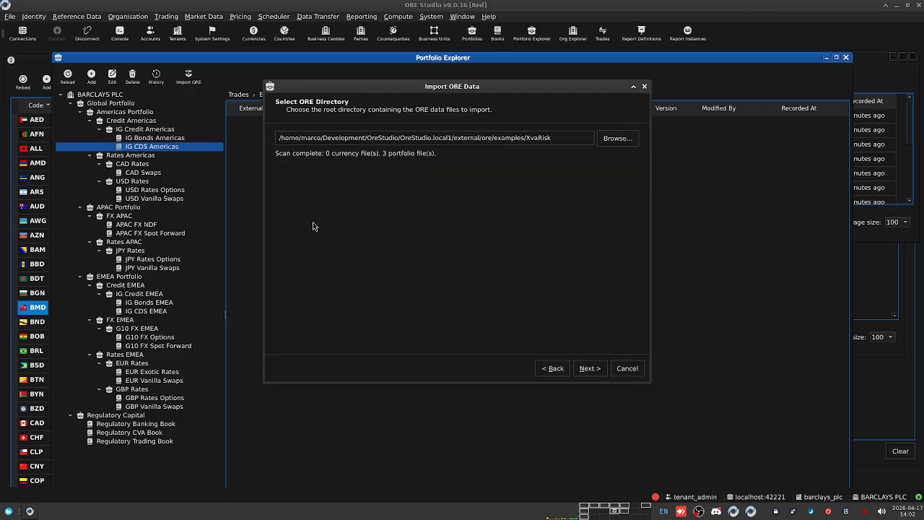
Step: Import the XvaRisk trades into IG CDS Americas through to 100% and finish the wizard
left_click(590, 373)
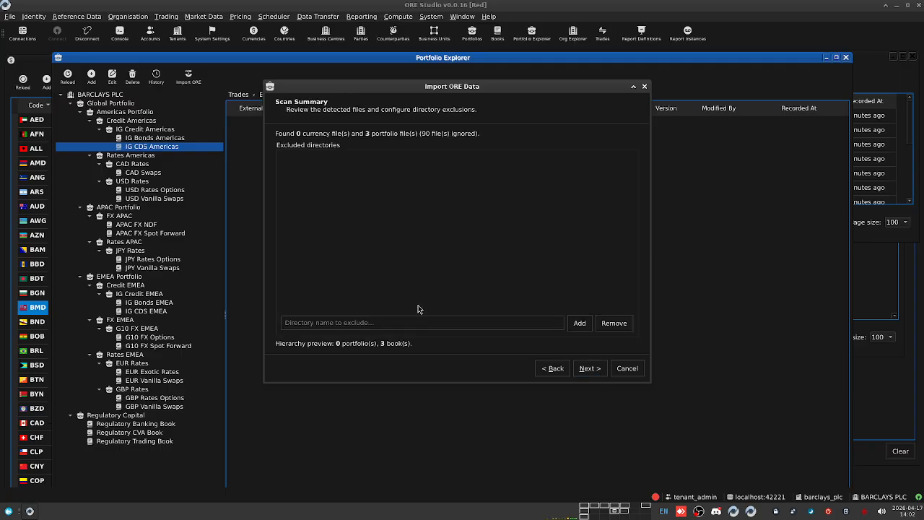
left_click(590, 372)
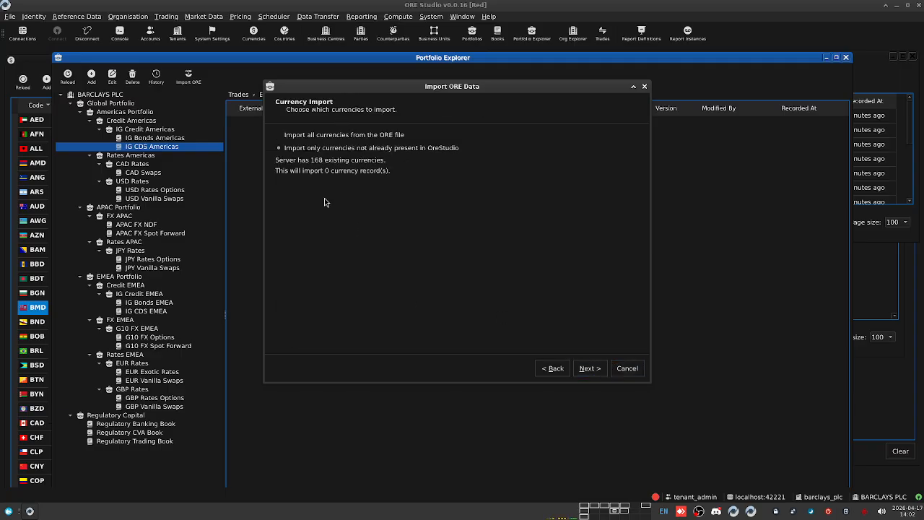
left_click(590, 368)
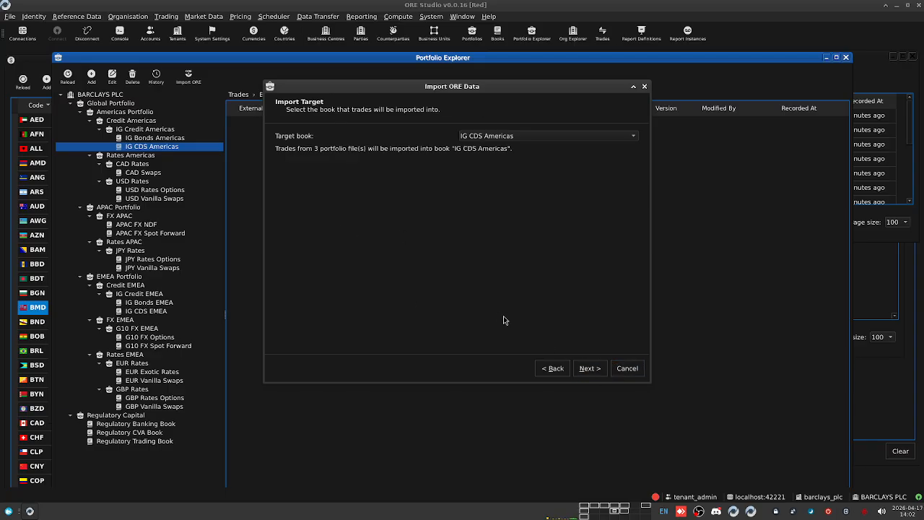
left_click(597, 366)
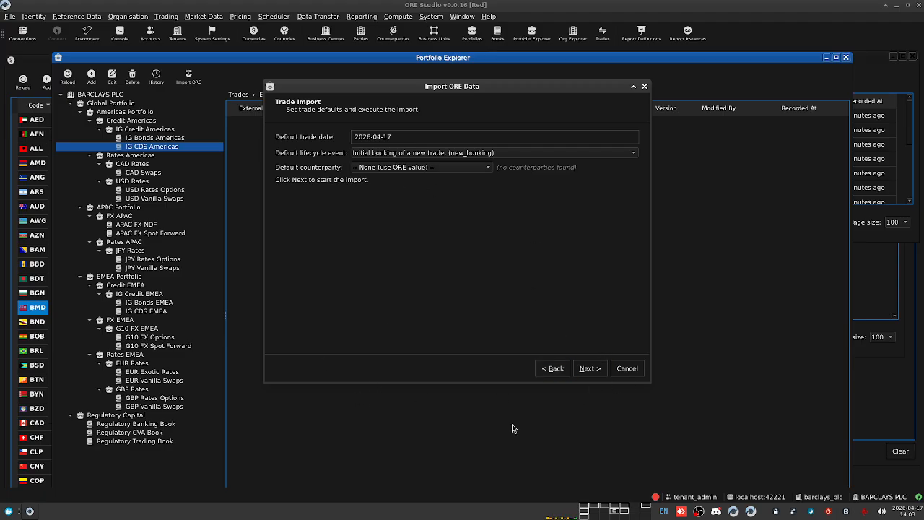
left_click(593, 370)
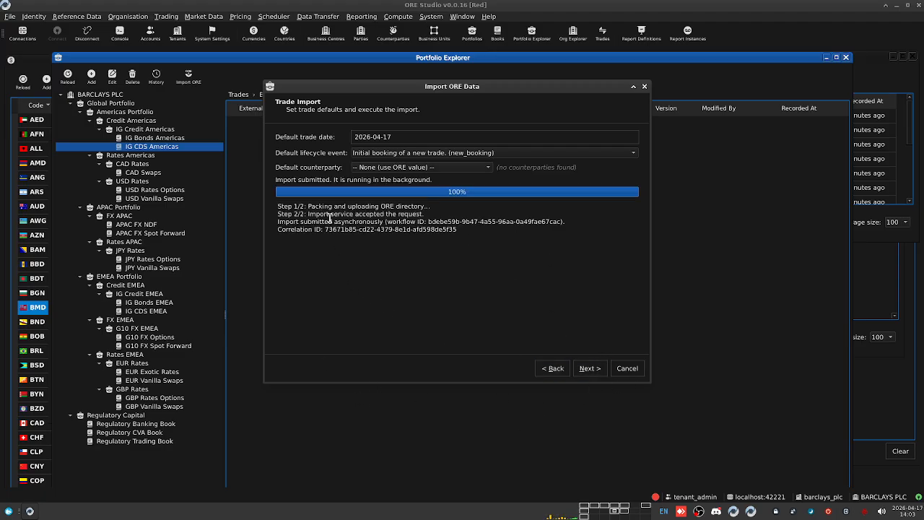
left_click(588, 368)
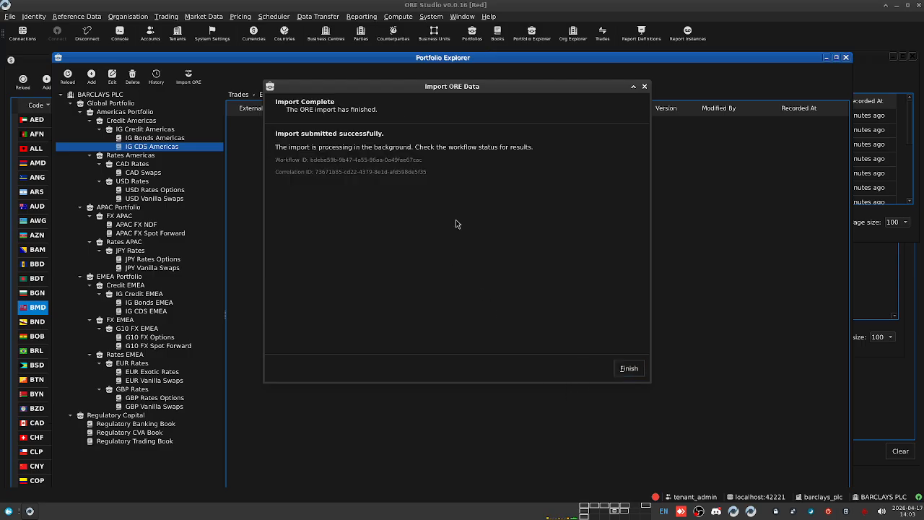
left_click(625, 368)
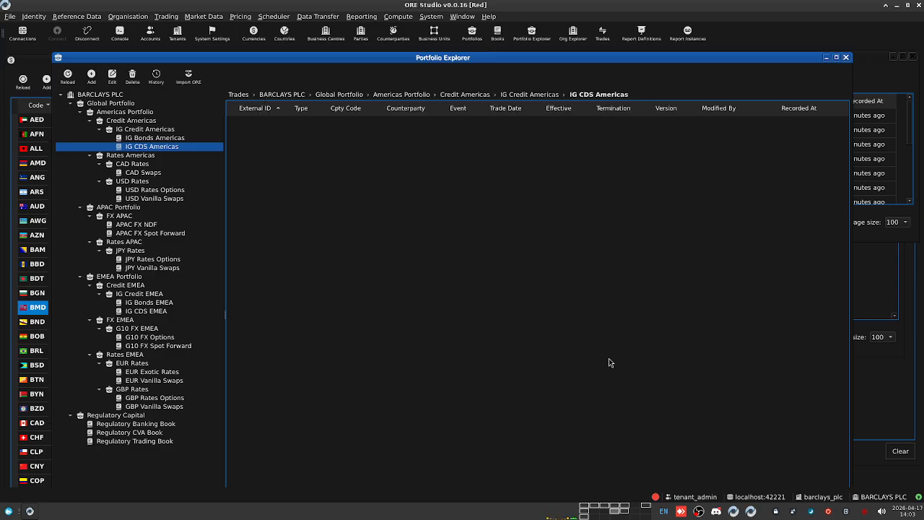
Step: Reload Portfolio Explorer twice and confirm IG CDS Americas still has no trades
left_click(68, 78)
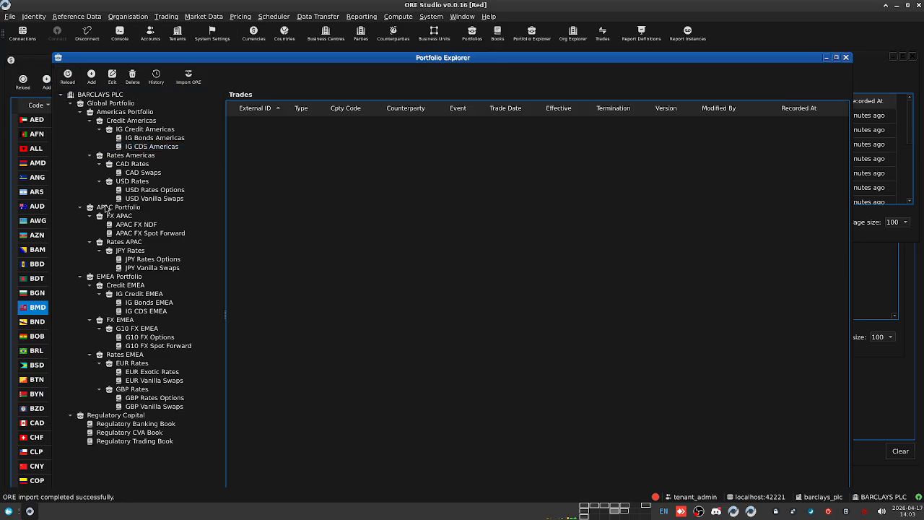
left_click(69, 77)
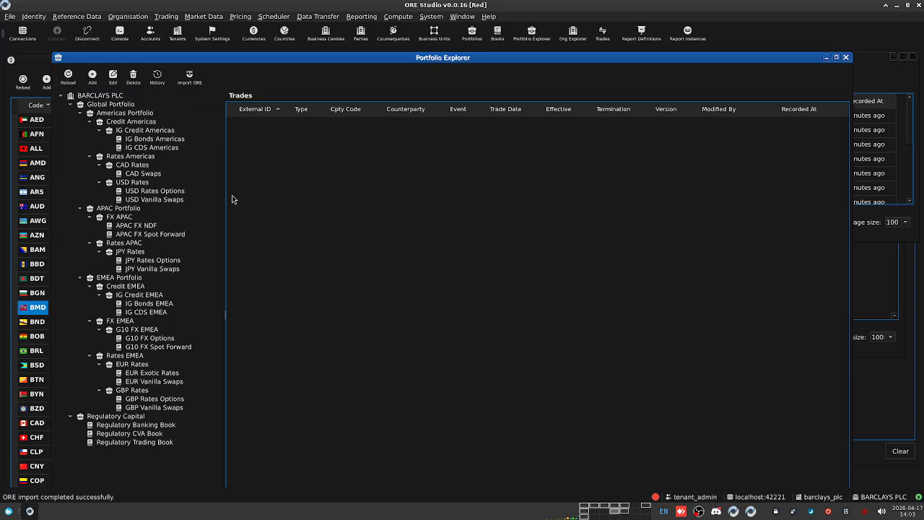
left_click_drag(359, 58, 345, 45)
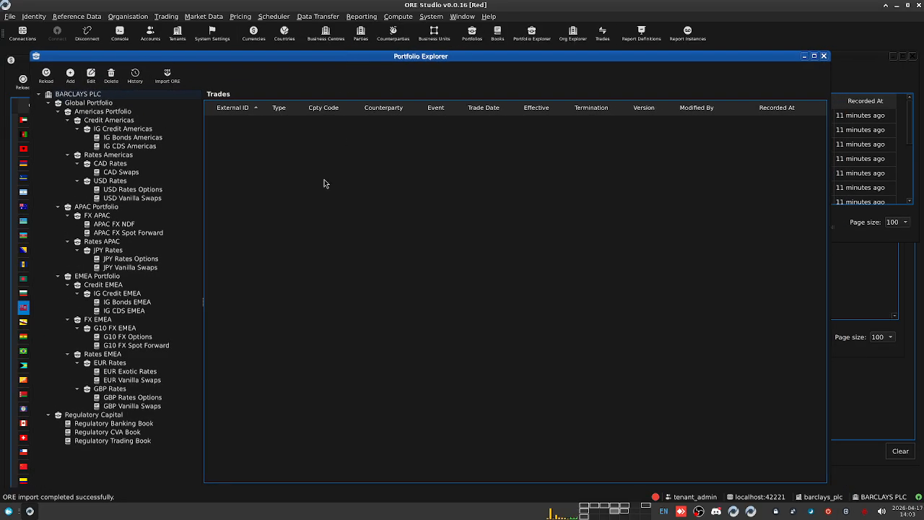
left_click(113, 147)
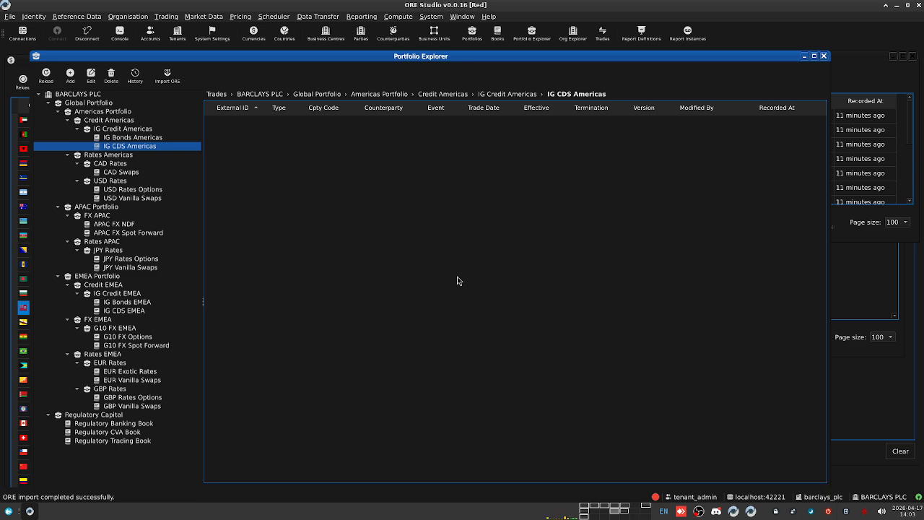
Step: Close Portfolio Explorer, leaving the Accounts list with its single administrator account
left_click_drag(530, 61, 520, 99)
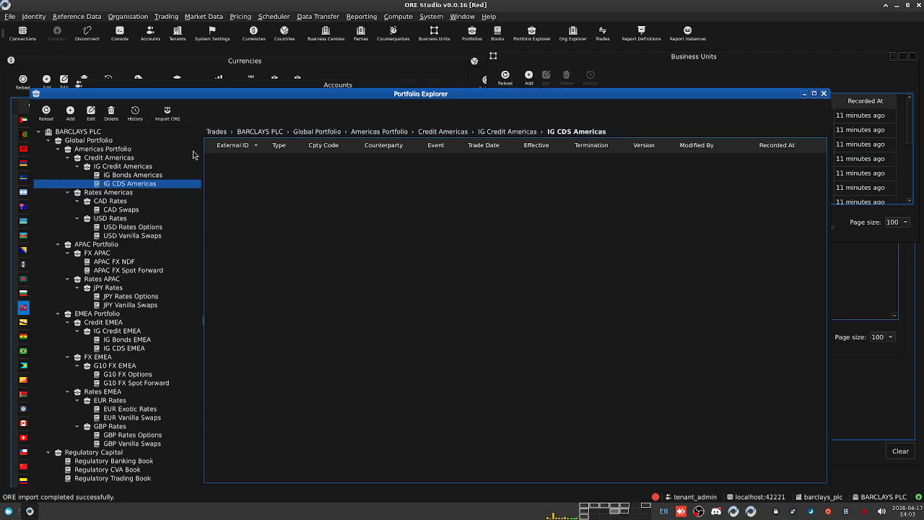
left_click_drag(427, 99, 420, 72)
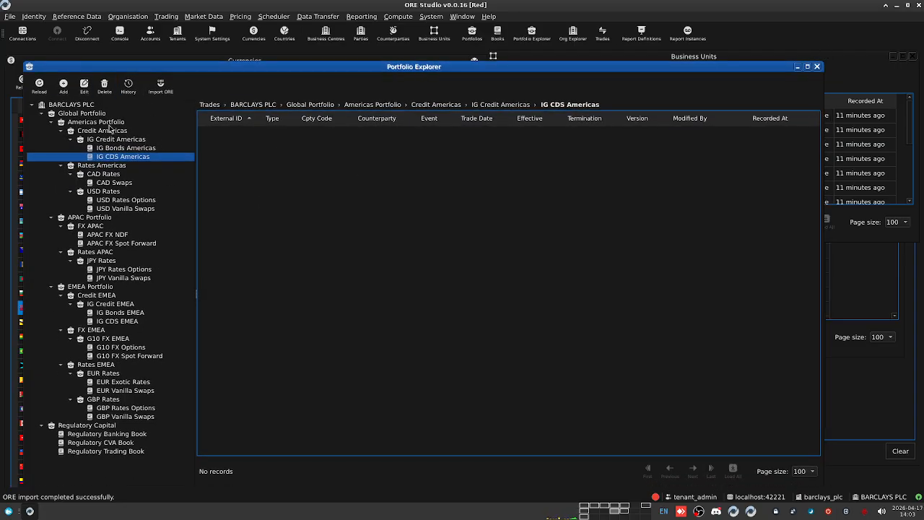
left_click(817, 66)
left_click(173, 226)
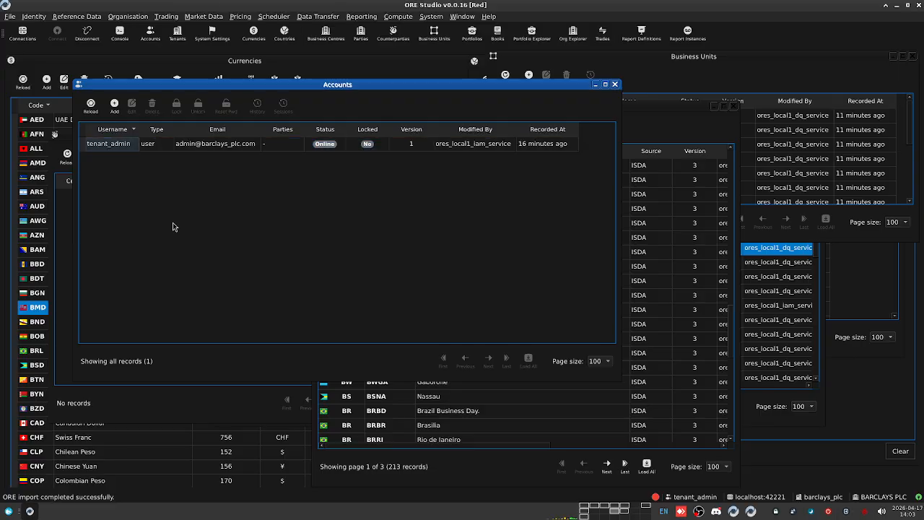
Step: Look through the Organisation, Scheduler and Reporting menus to reach the 28 draft Report Definitions
left_click(120, 17)
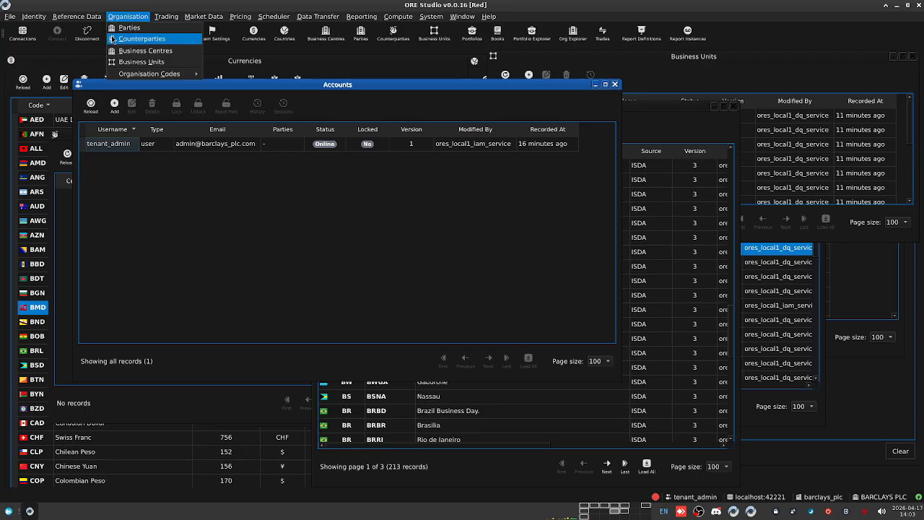
mouse_move(285, 16)
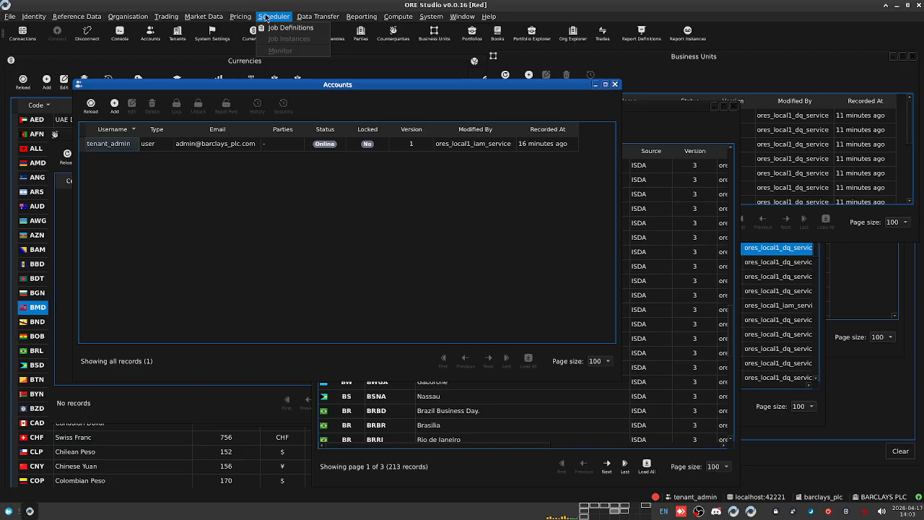
mouse_move(246, 16)
key("Escape")
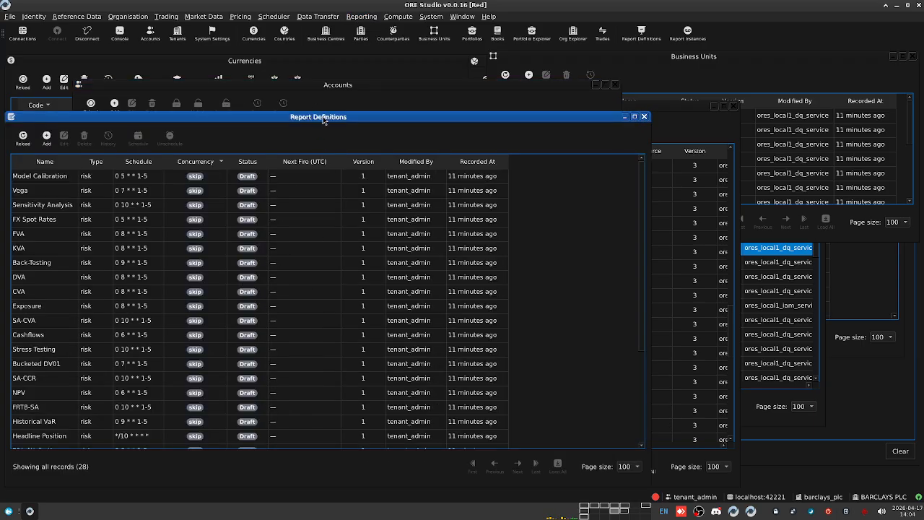
Step: Open the Headline Position definition as a floating window showing Risk Report type and */10 * * * * schedule
left_click_drag(323, 117, 382, 110)
scroll(185, 250, "down", 3)
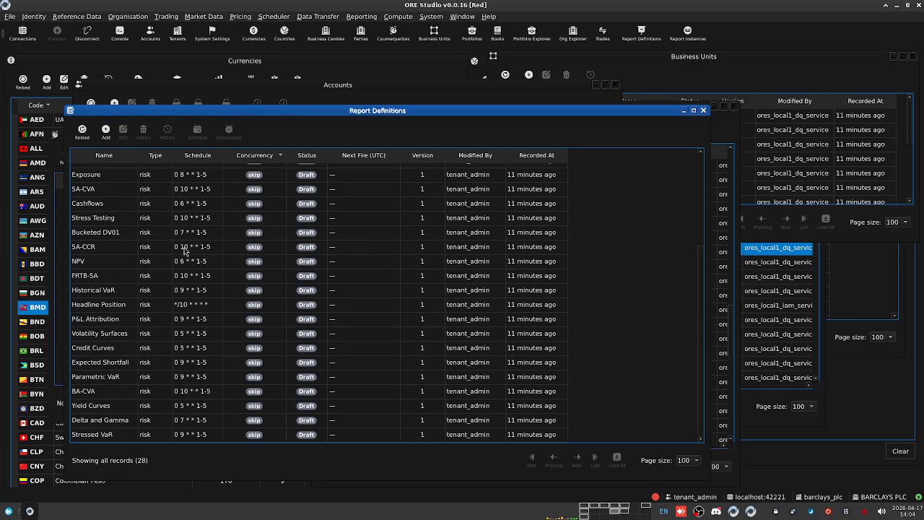
scroll(185, 332, "up", 3)
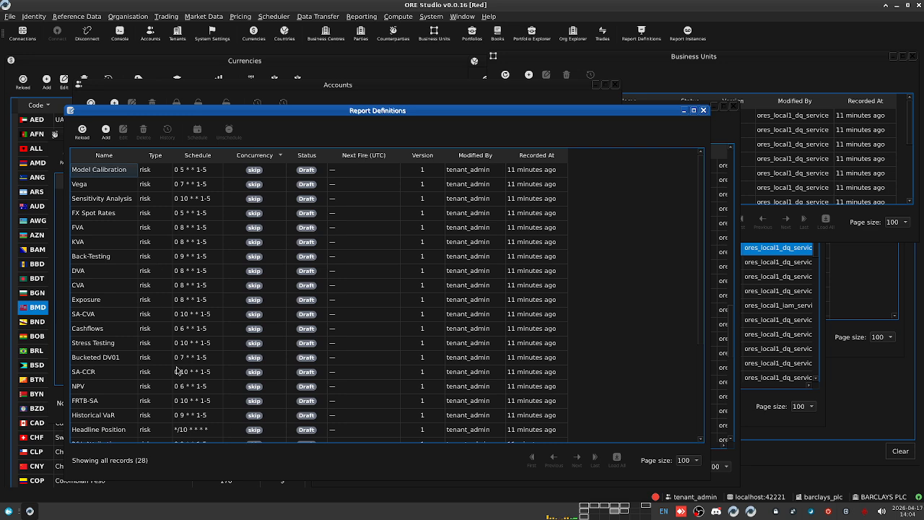
scroll(177, 371, "down", 3)
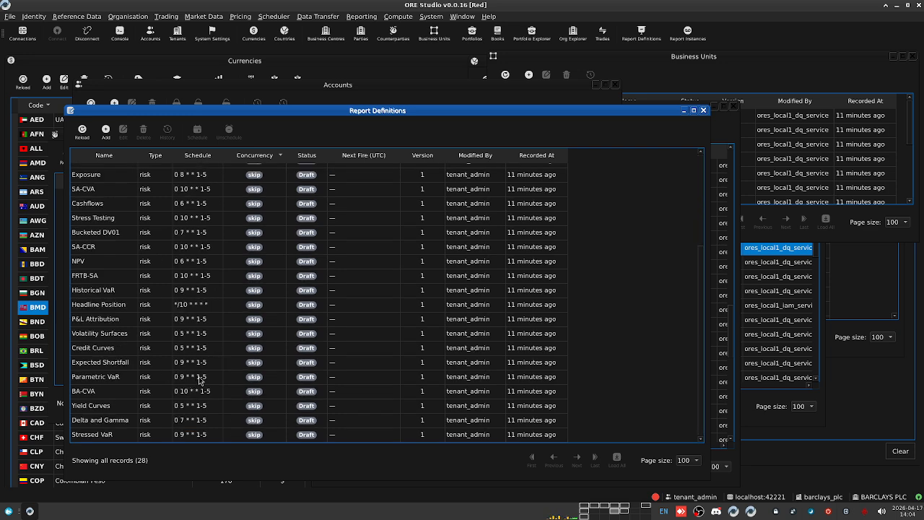
scroll(242, 392, "up", 2)
scroll(227, 393, "down", 1)
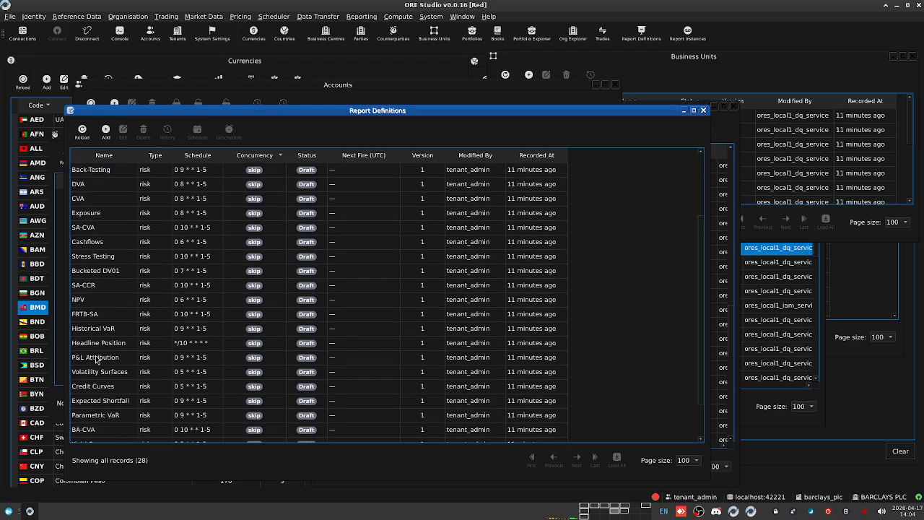
double_click(260, 348)
left_click_drag(756, 242, 560, 148)
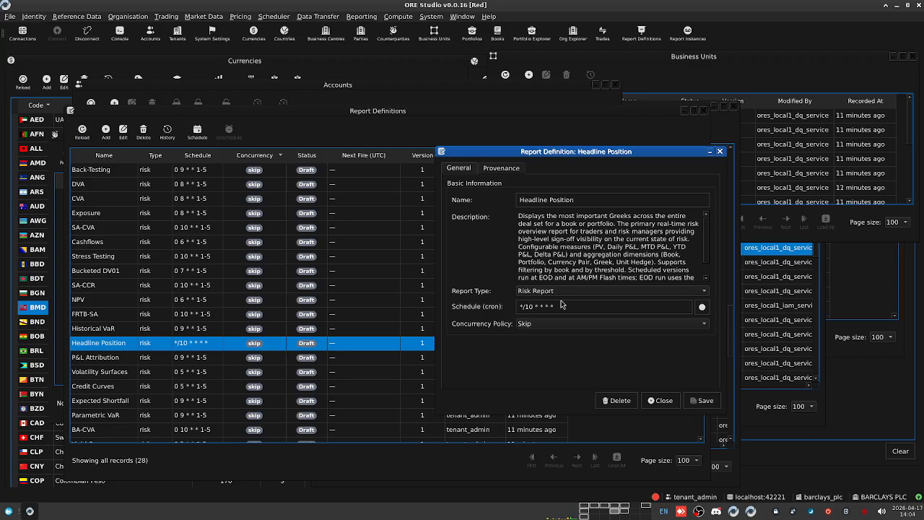
Step: Close the Headline Position report definition unchanged, leaving the concurrency policy at Skip
triple_click(530, 217)
left_click(625, 253)
left_click(581, 323)
left_click(581, 324)
left_click(663, 402)
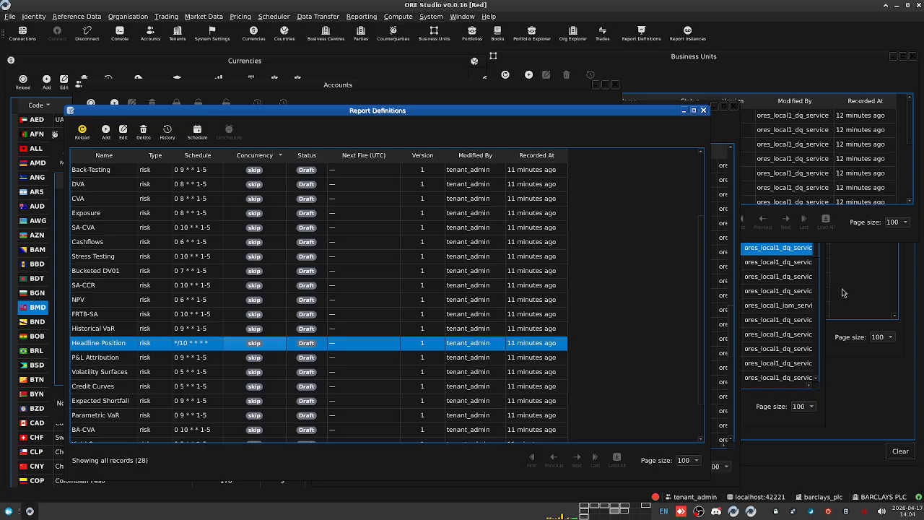
Step: Reload Report Definitions, select Headline Position, and open Scheduler Job Definitions
left_click(880, 296)
left_click(858, 419)
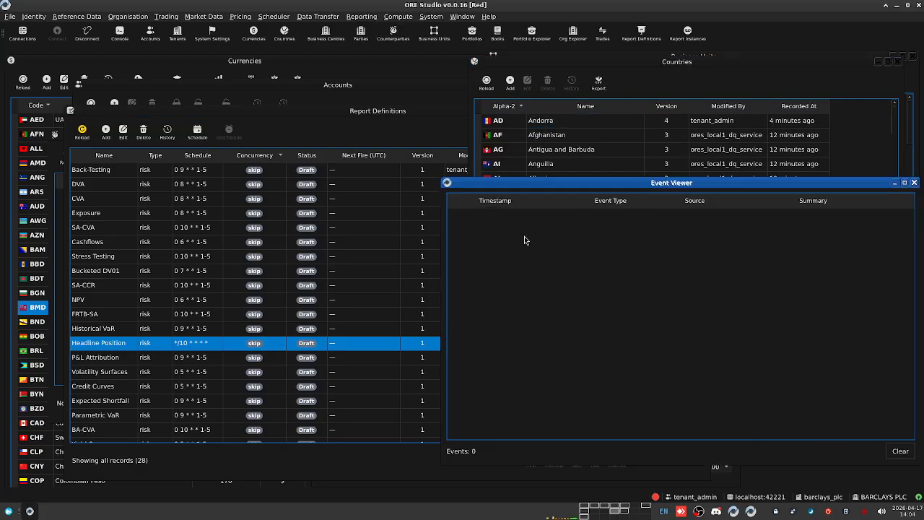
left_click(281, 126)
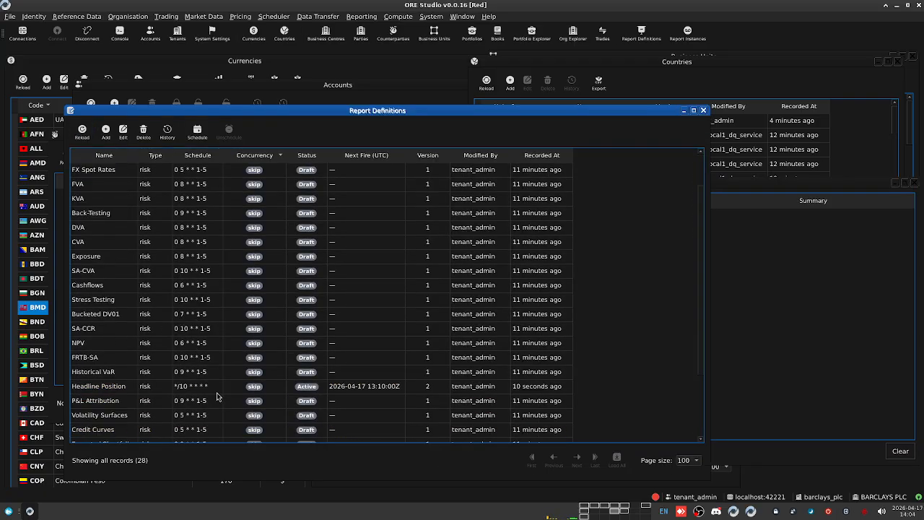
left_click(321, 343)
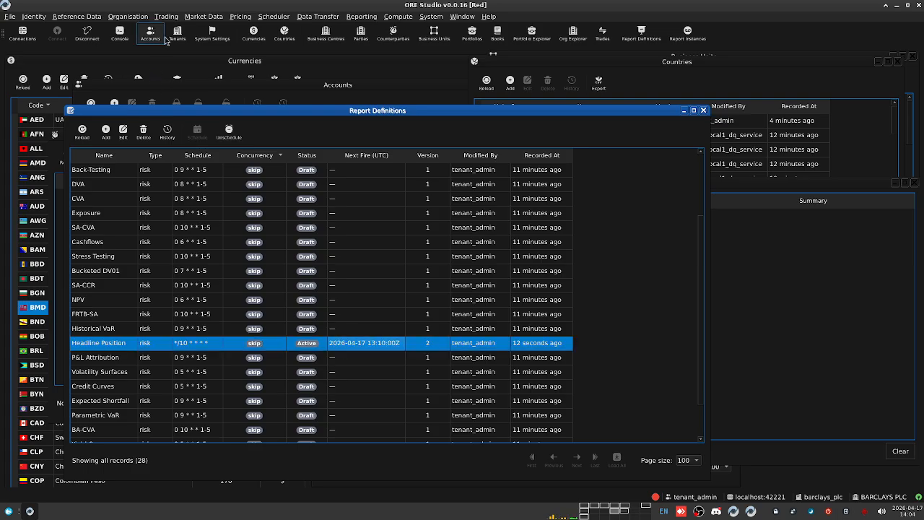
left_click(274, 16)
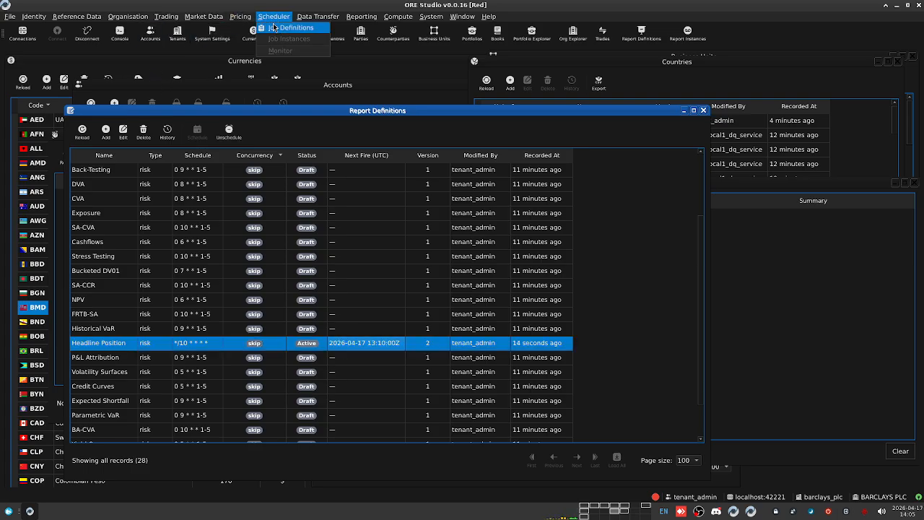
left_click(275, 39)
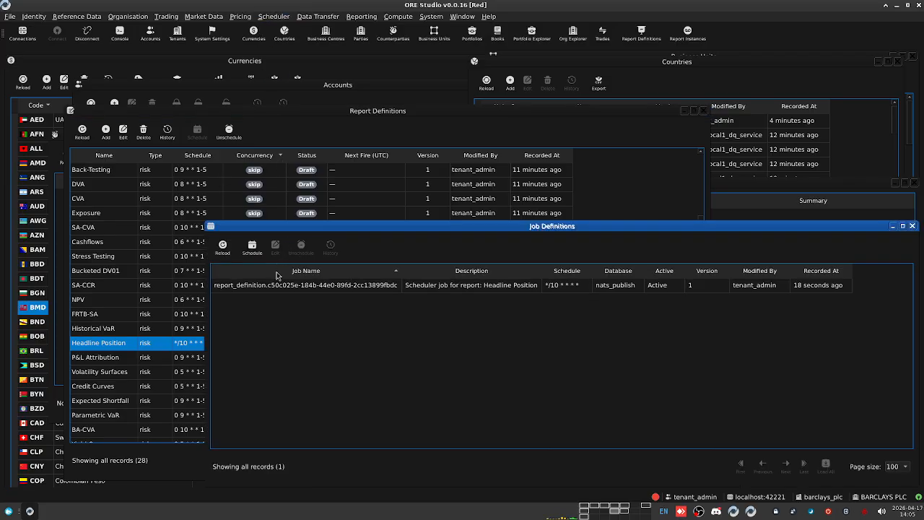
Step: Check the Headline Position job's */10 cron schedule and its General and Provenance details, then close it
left_click(396, 286)
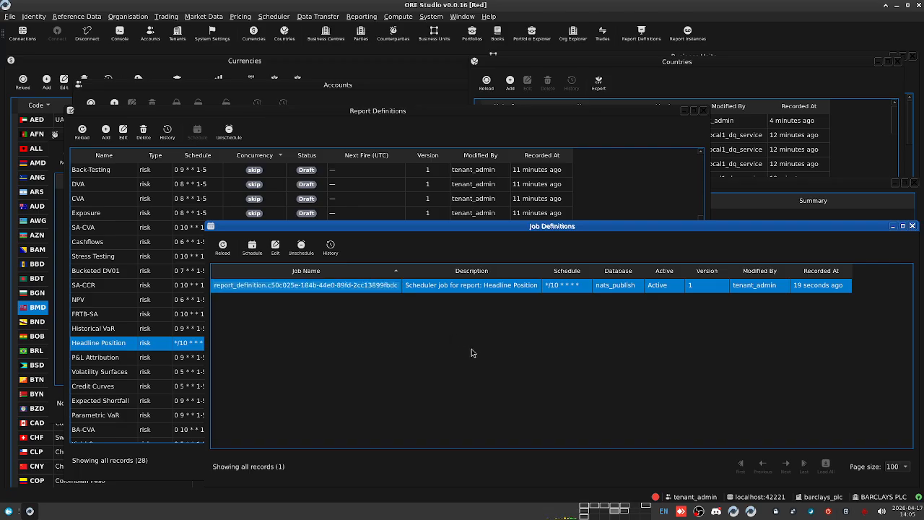
left_click(553, 290)
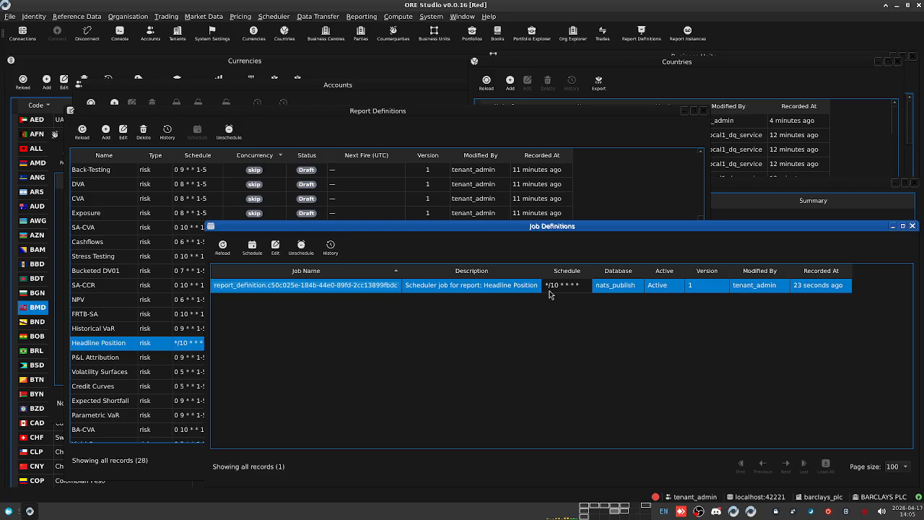
double_click(344, 288)
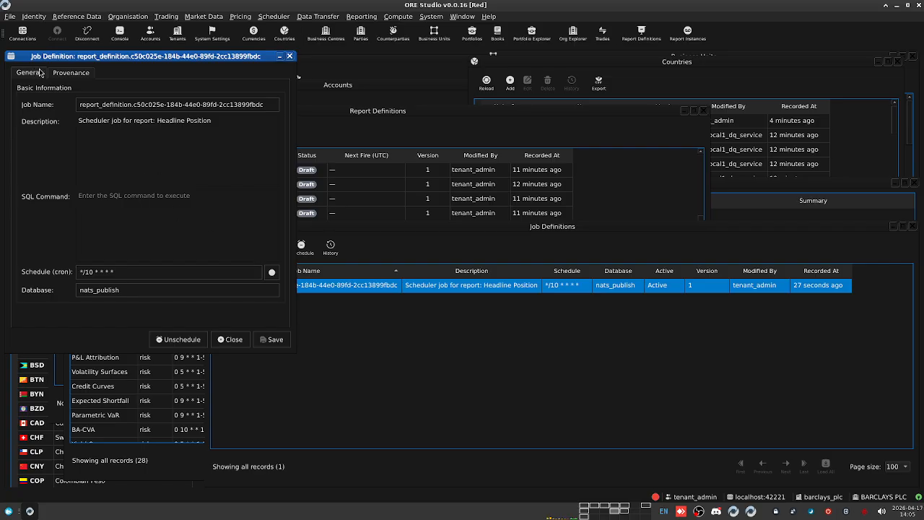
left_click(70, 73)
left_click(29, 74)
left_click(288, 57)
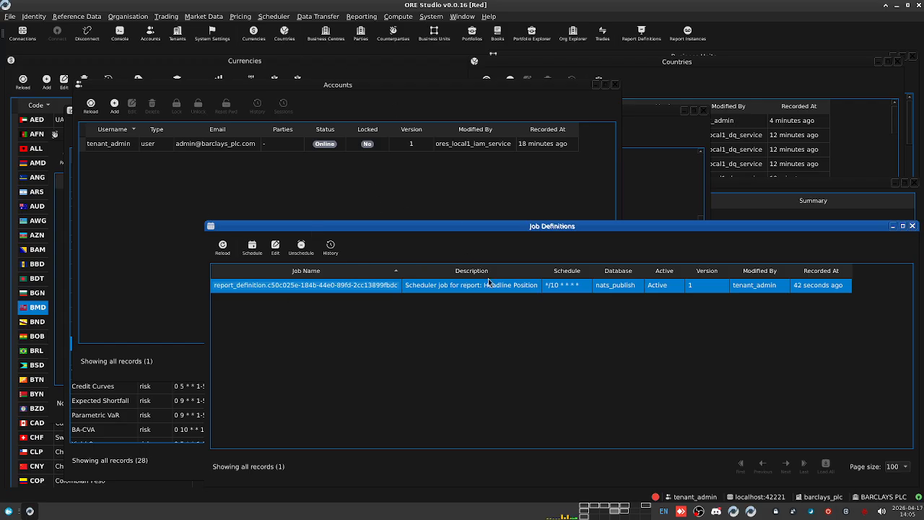
Step: Open Compute Apps, confirm it shows No records, and close the window
left_click(397, 16)
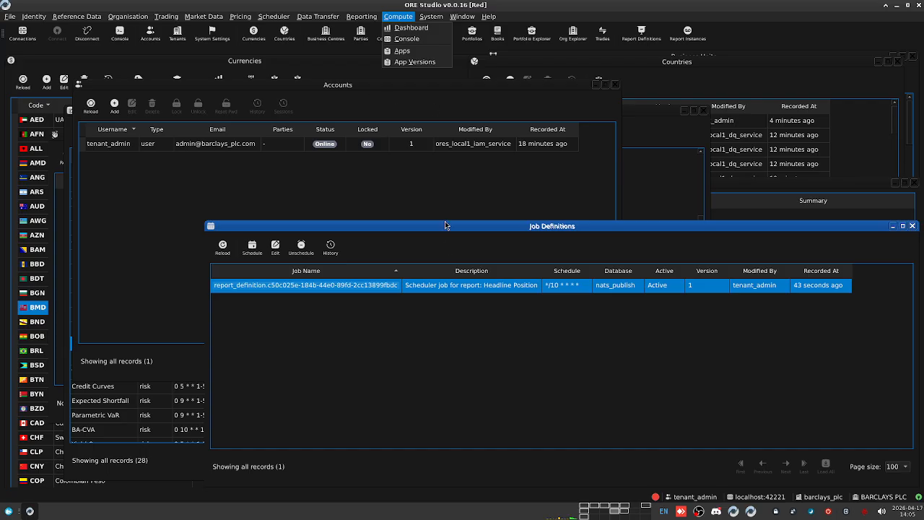
left_click(425, 191)
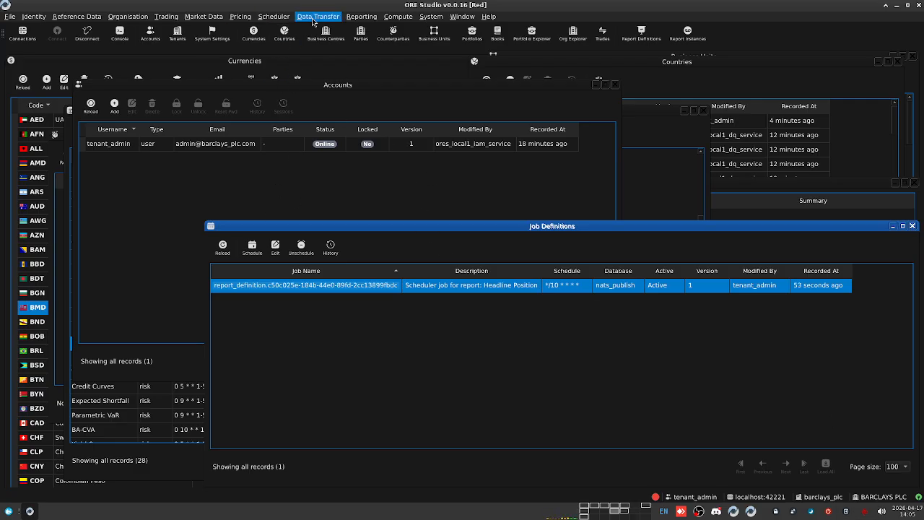
left_click(405, 20)
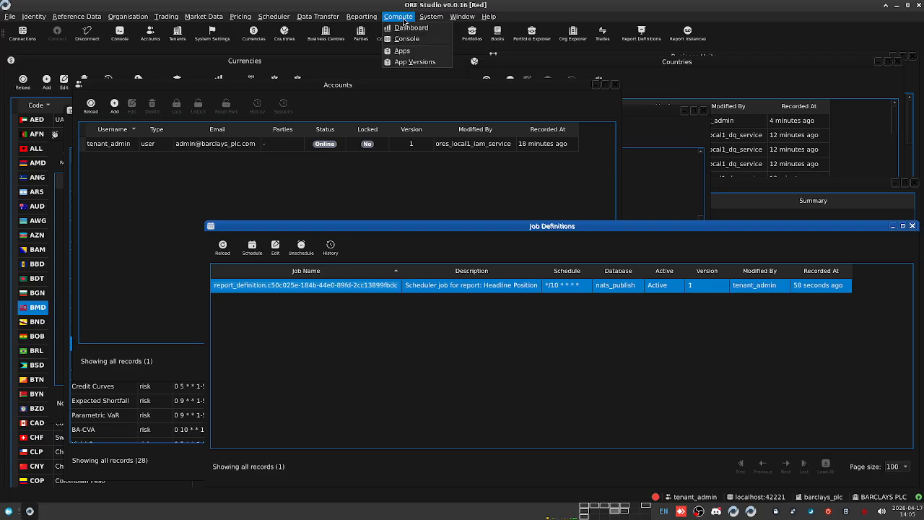
left_click(402, 50)
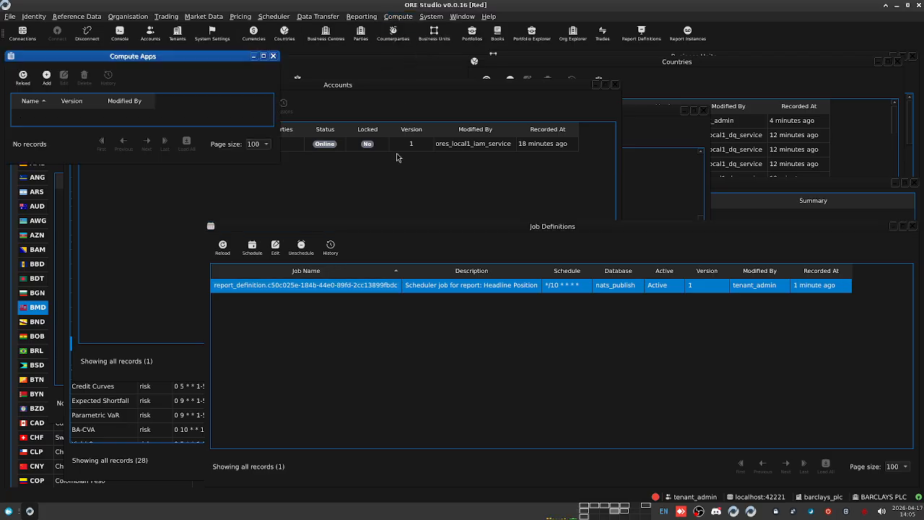
left_click(273, 57)
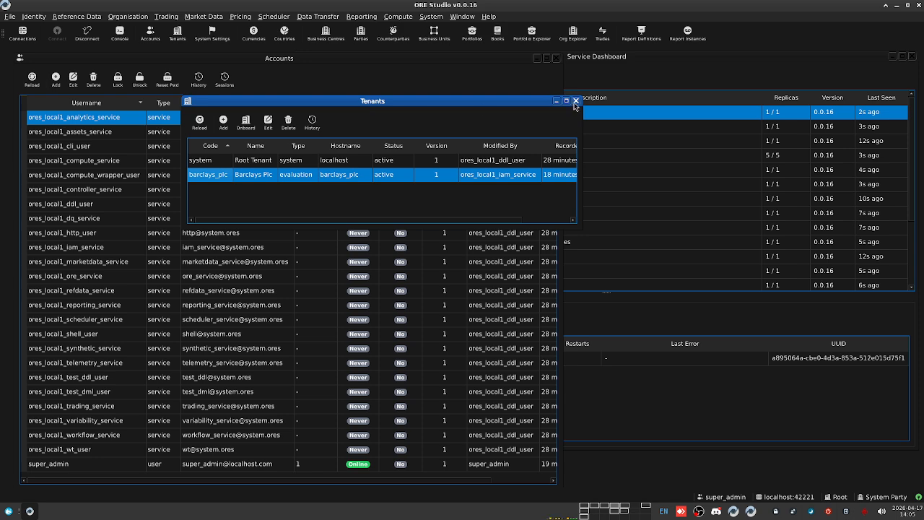
Step: Close the service dashboard and the accounts list
left_click(562, 62)
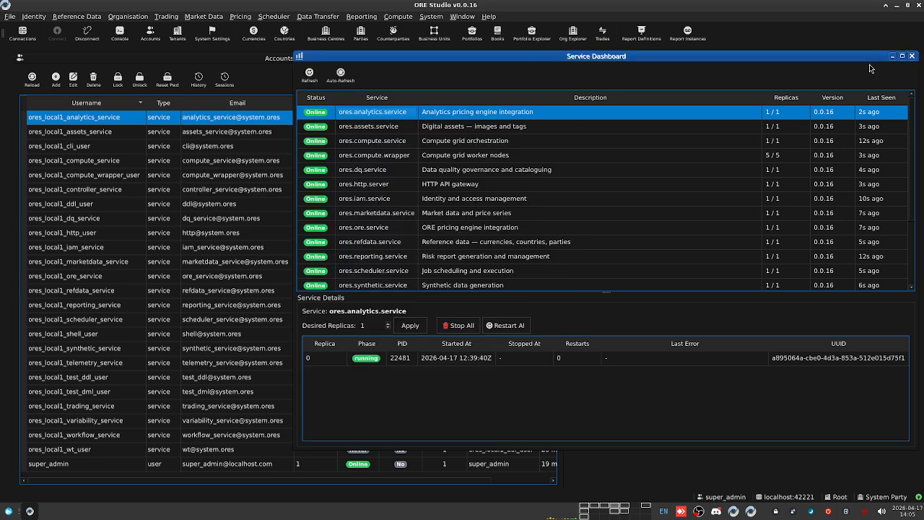
left_click(912, 55)
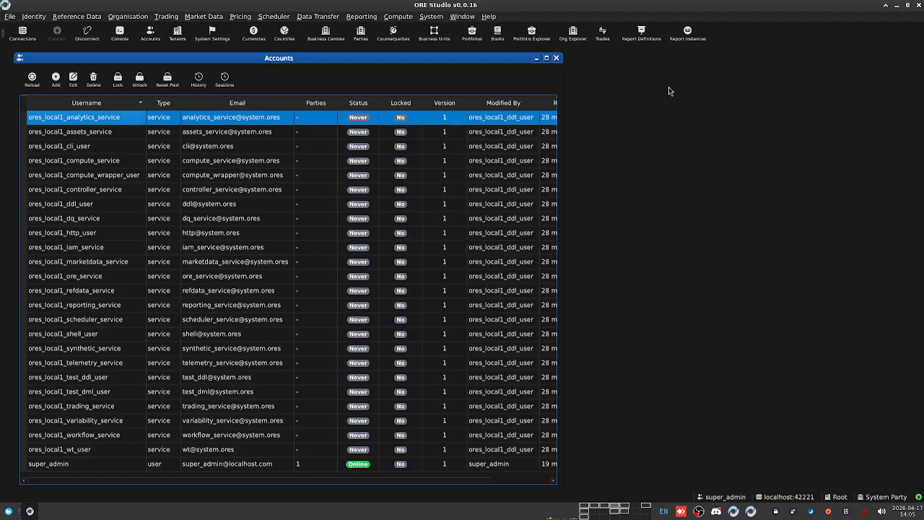
left_click(558, 60)
Step: Open the Compute Dashboard and Compute Console, and show the Console's Apps list
left_click(398, 16)
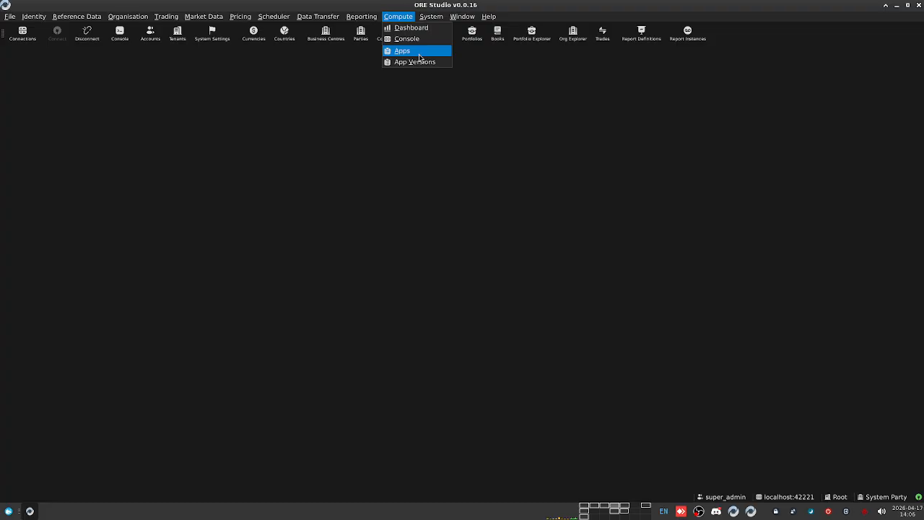
left_click(408, 28)
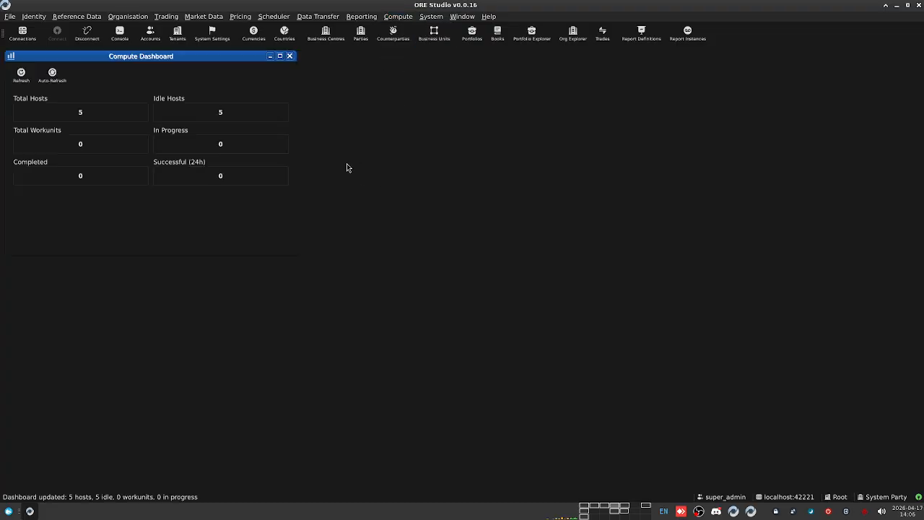
left_click(393, 17)
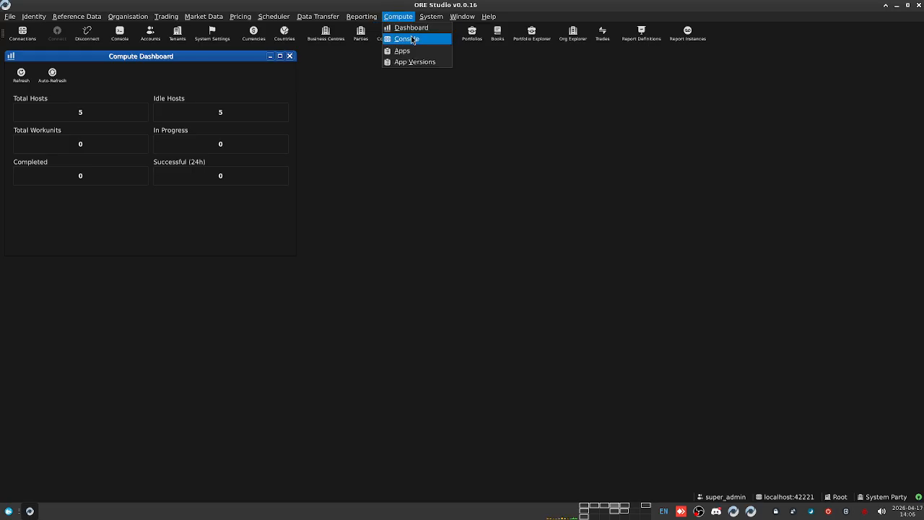
left_click(408, 39)
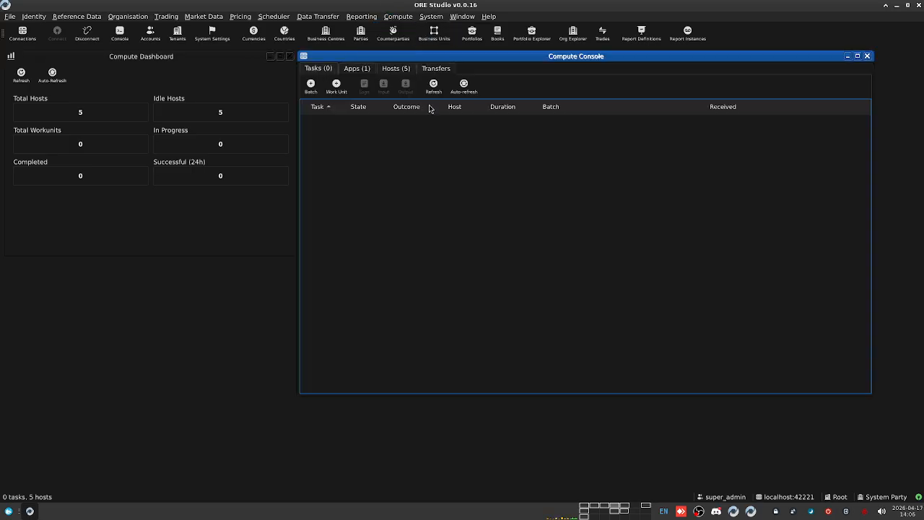
left_click(349, 68)
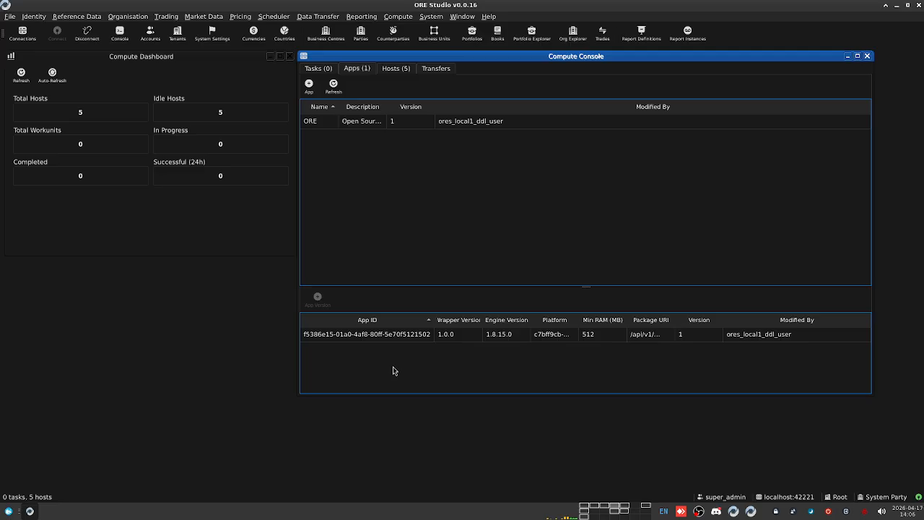
Step: Attach ore_1.8.15.0.tar.gz from external/ore/packages to the ORE app version and upload it
double_click(413, 337)
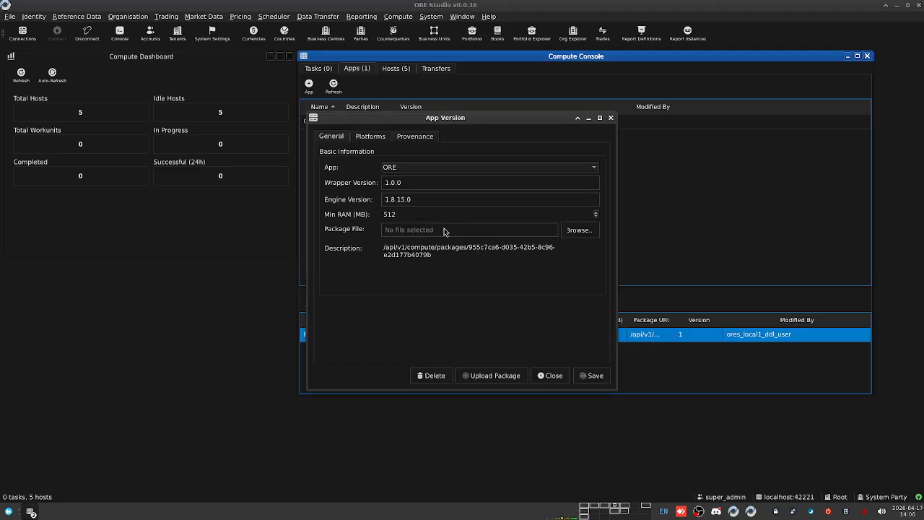
left_click(581, 231)
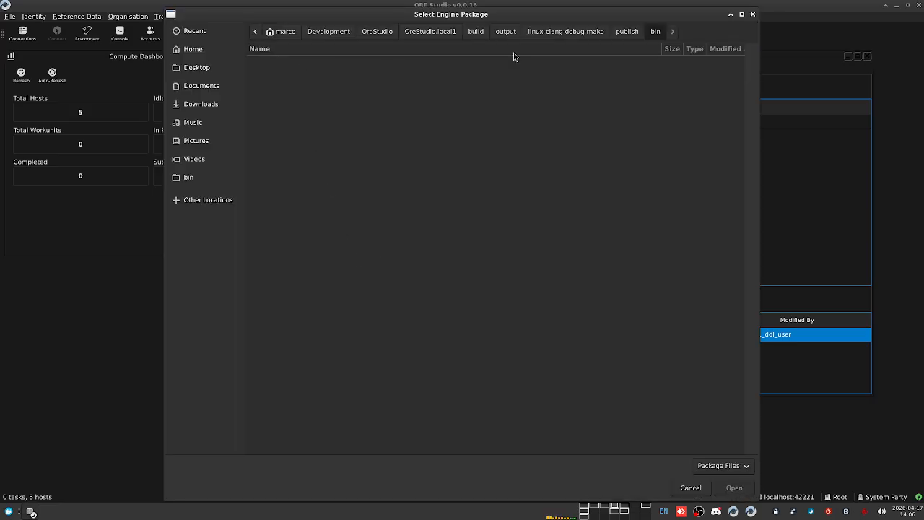
left_click(425, 31)
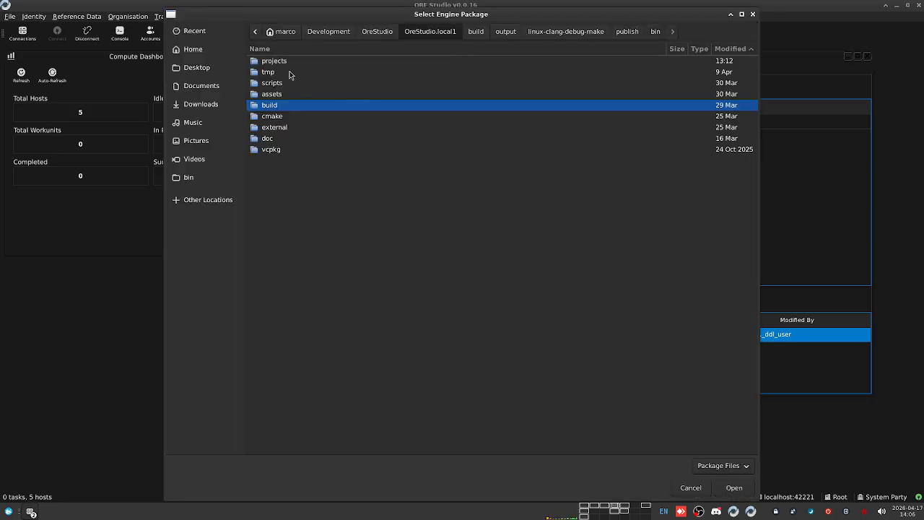
double_click(282, 128)
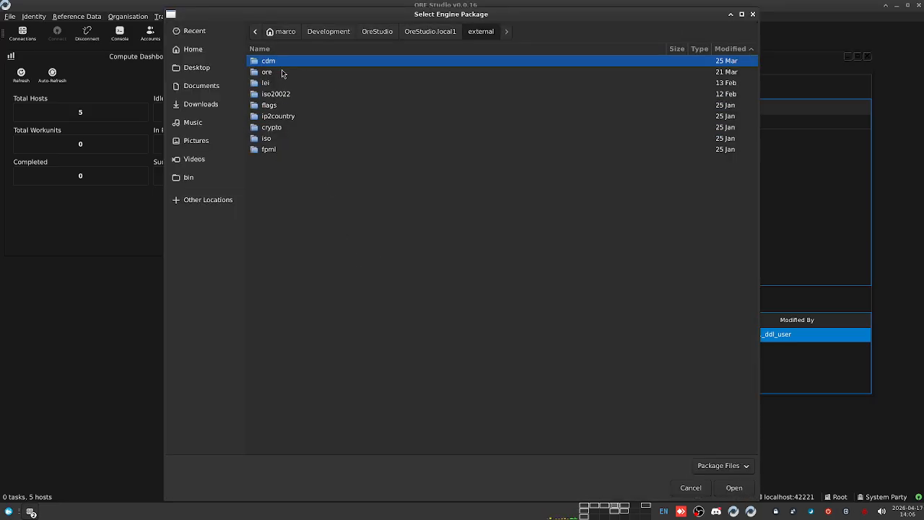
double_click(279, 72)
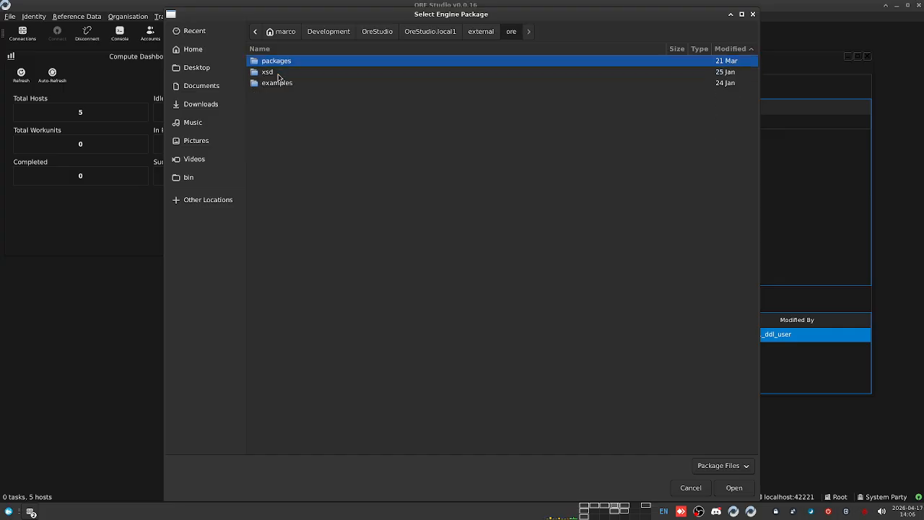
double_click(282, 63)
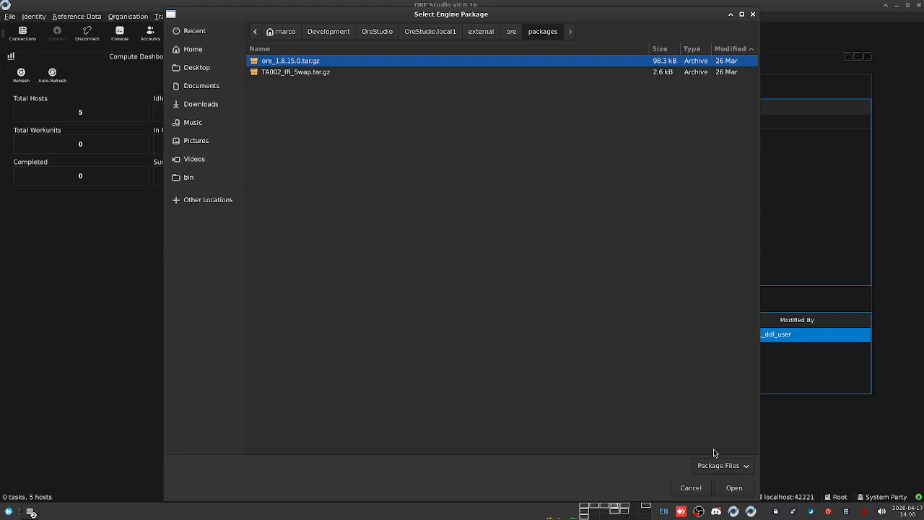
left_click(736, 489)
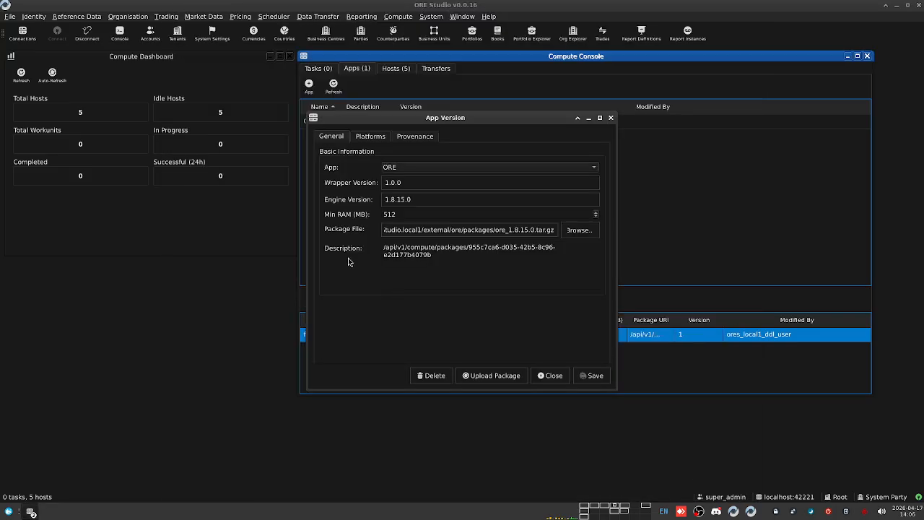
left_click(492, 375)
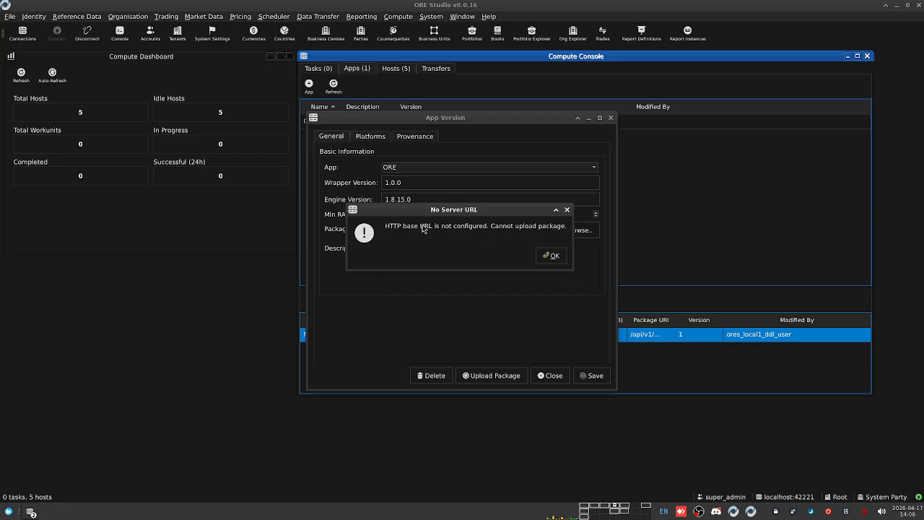
Step: Switch Emacs to the git status layout and open the project's .env file
left_click(556, 262)
left_click(351, 383)
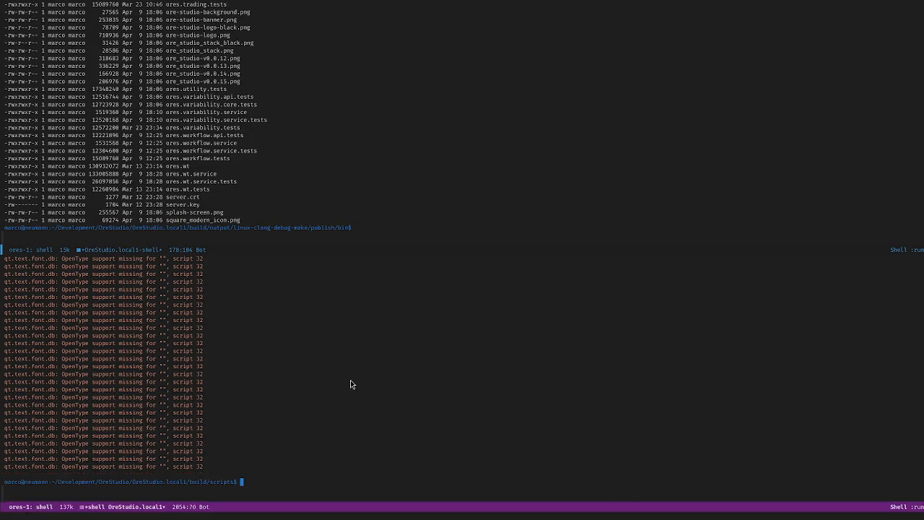
key("ctrl+x")
key("t")
key("o")
key("ctrl+x")
key("ctrl+f")
type(".env")
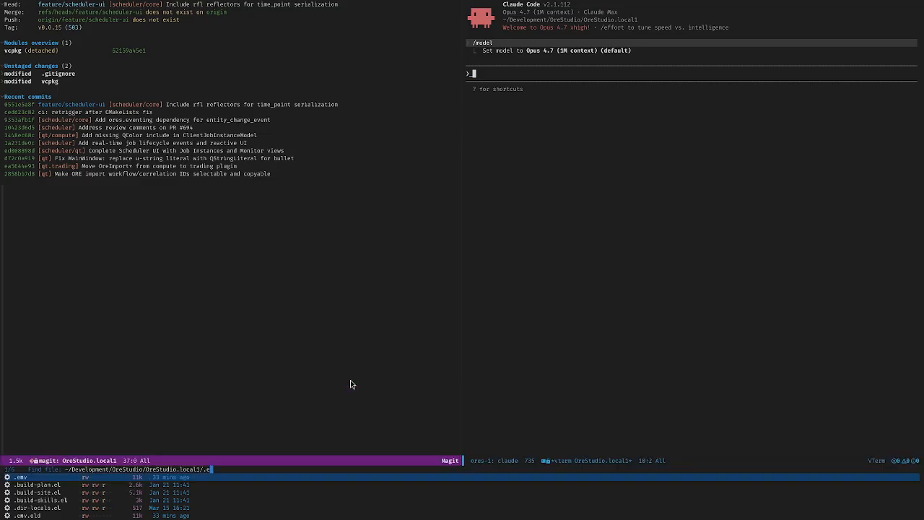
key("Return")
Step: Search .env for 'http' down to the HTTP server settings, then go to the empty desktop
key("ctrl+s")
type("http")
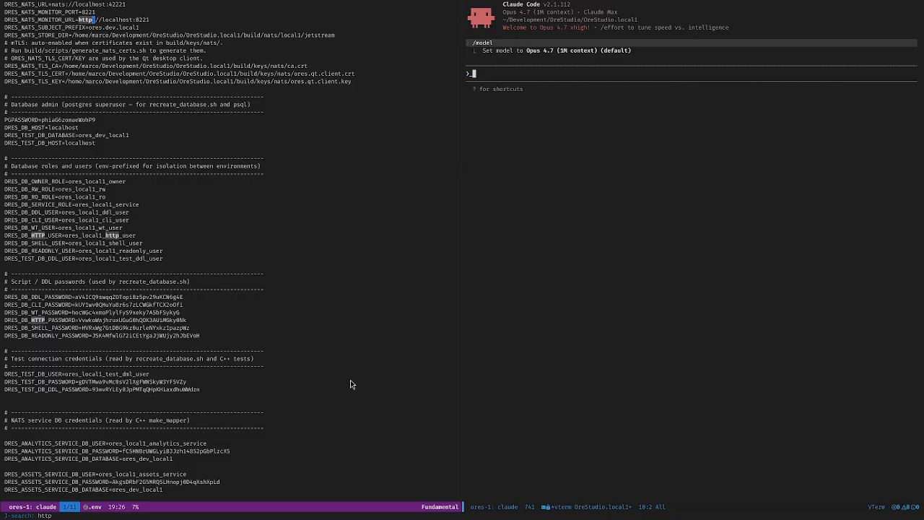
key("ctrl+s")
key("ctrl+s")
key("ctrl+s")
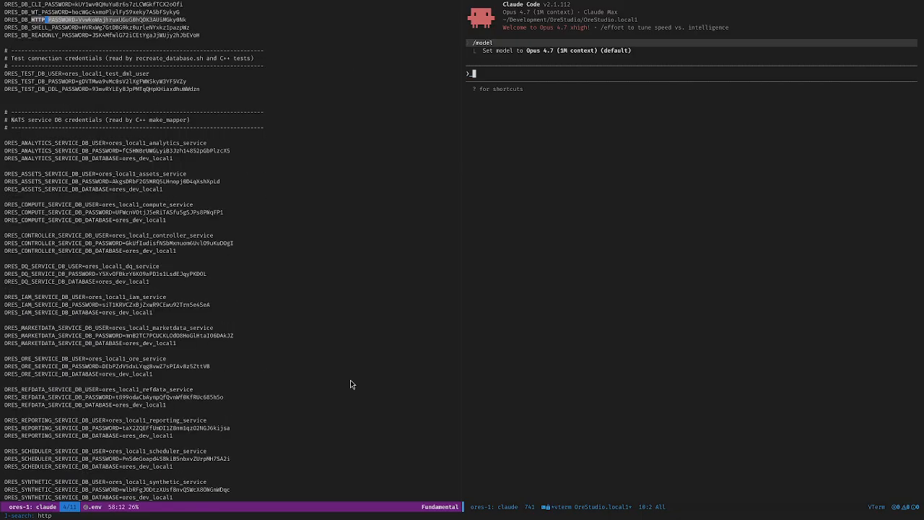
key("ctrl+s")
key("ctrl+s")
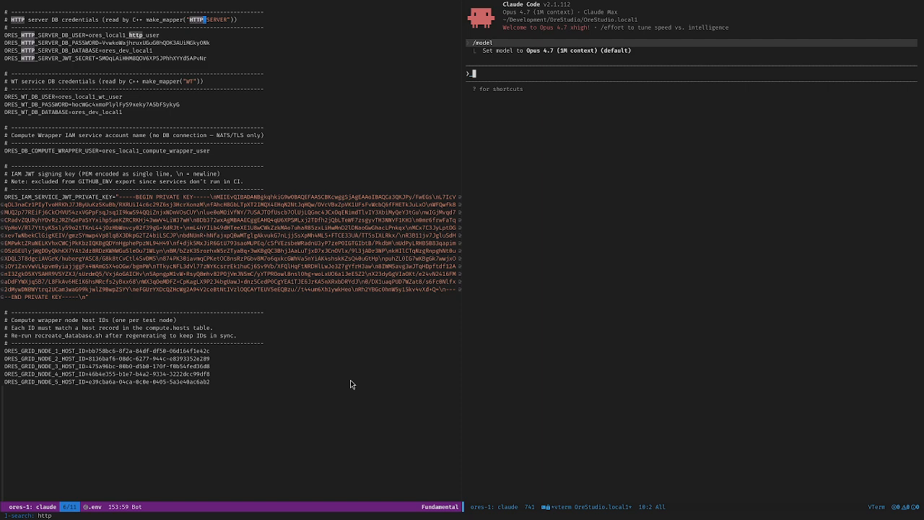
key("ctrl+s")
key("ctrl+s")
key("ctrl+s")
key("ctrl+s")
key("ctrl+s")
key("ctrl+s")
key("ctrl+s")
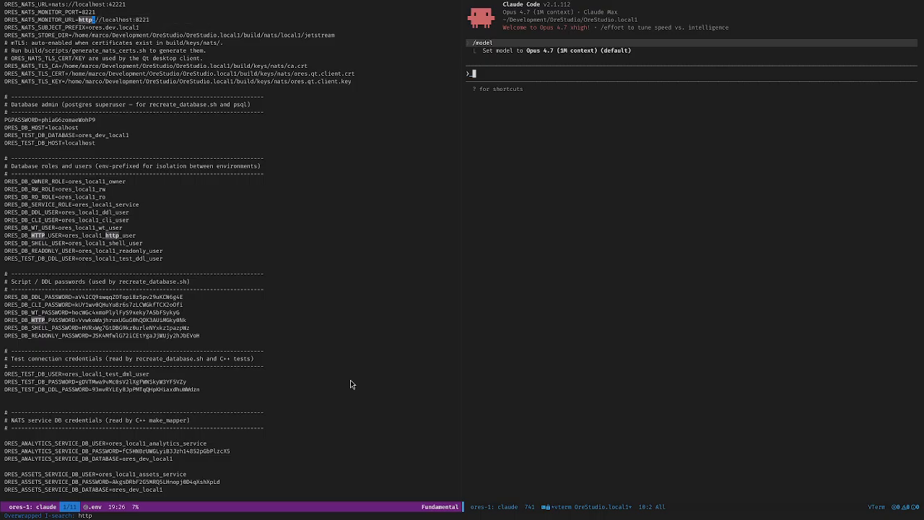
key("ctrl+s")
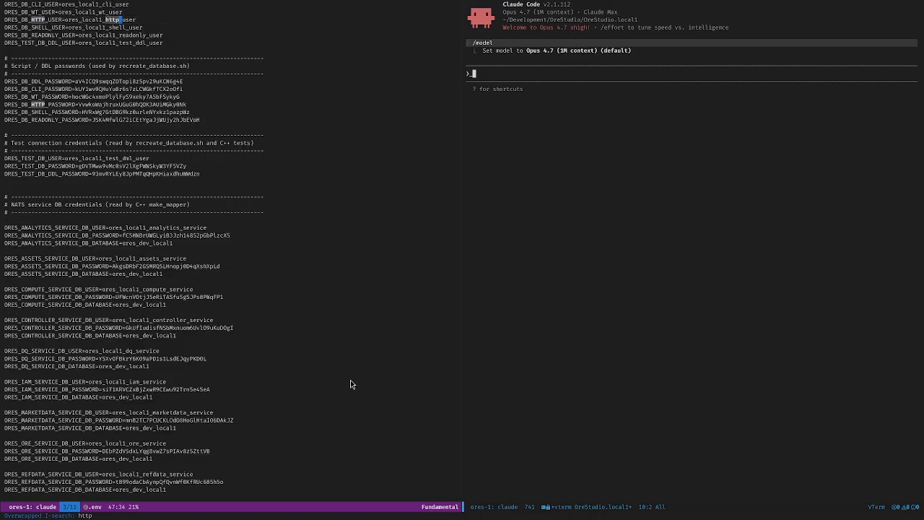
key("ctrl+s")
key("ctrl+s")
key("ctrl+s")
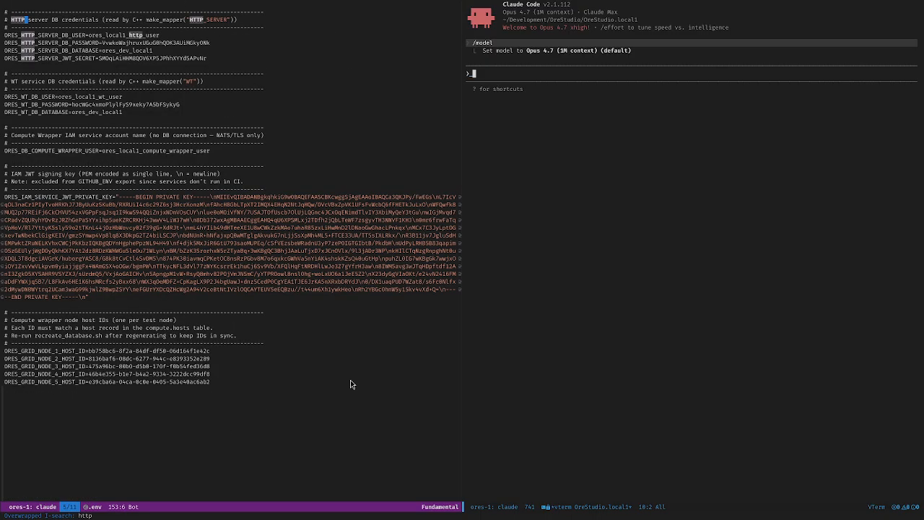
key("Down")
key("Down")
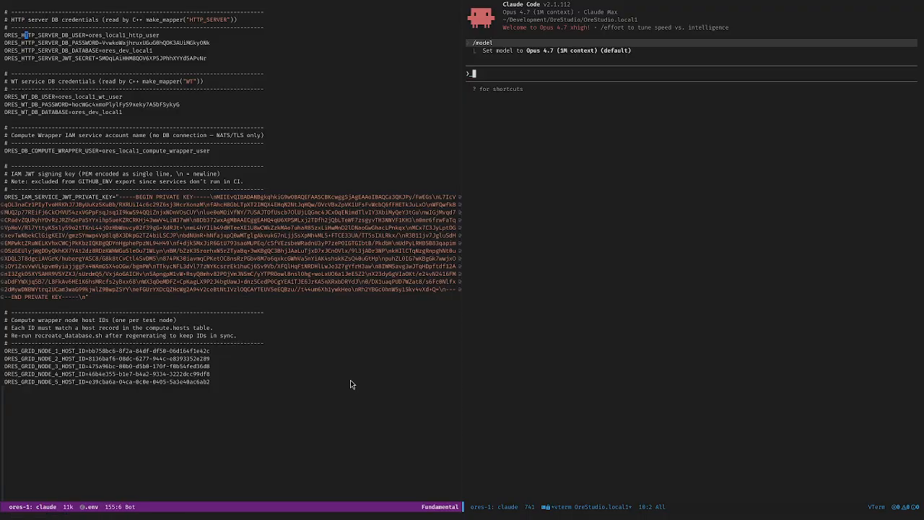
key("ctrl+alt+Right")
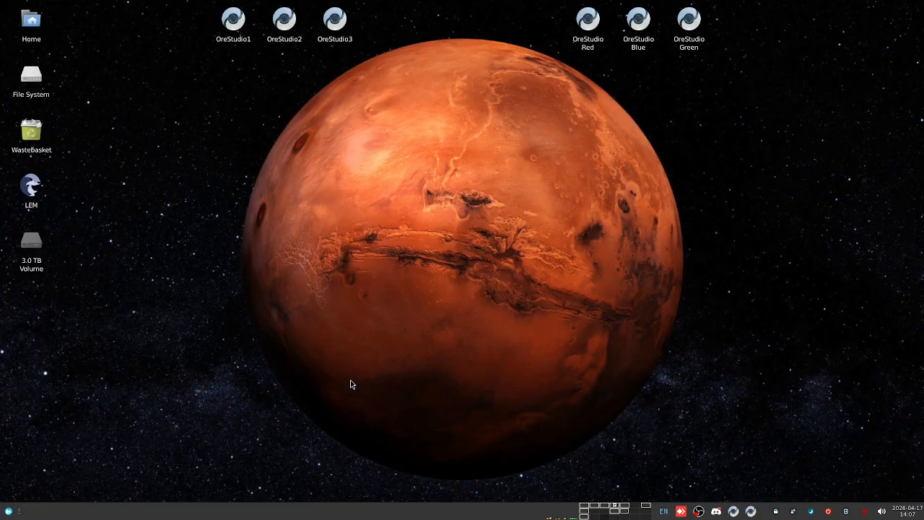
Step: Dismiss the No Server URL error and close the App Version and Compute Console windows
key("ctrl+alt+Right")
key("ctrl+alt+Right")
key("ctrl+alt+Right")
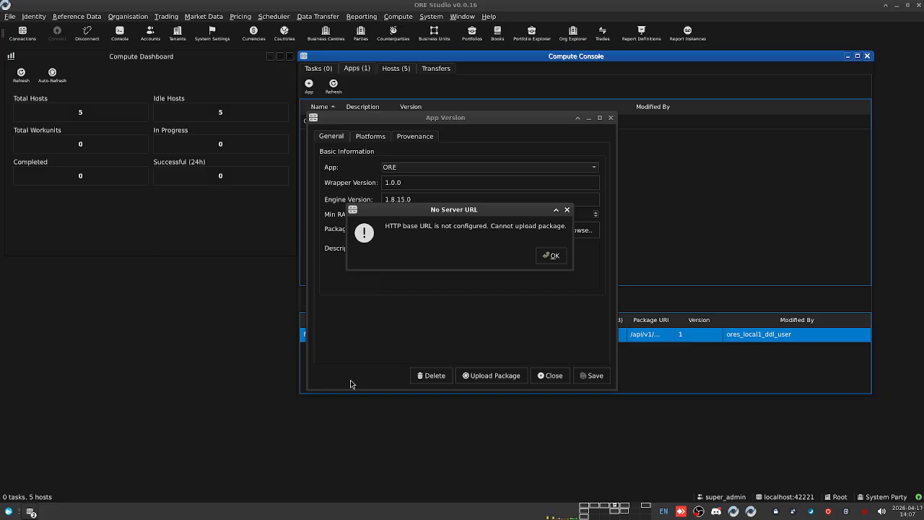
key("ctrl+alt+Left")
left_click(554, 257)
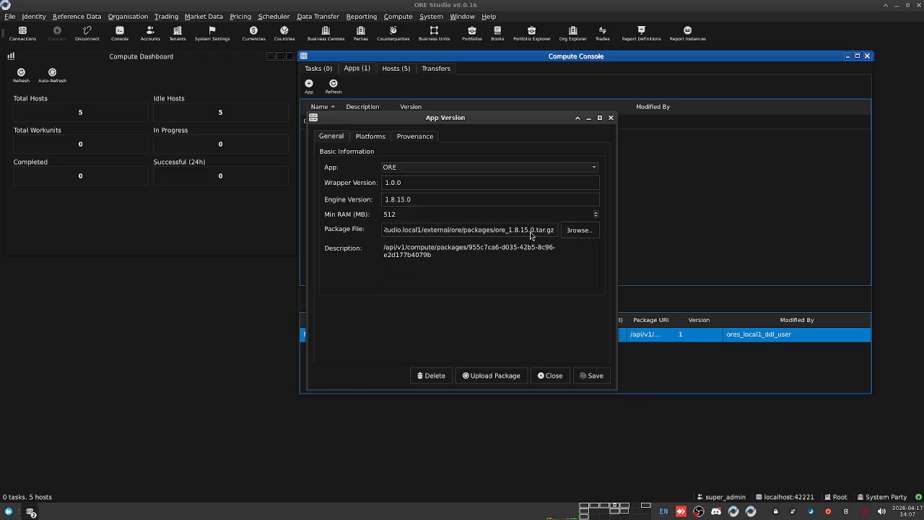
double_click(480, 230)
left_click(610, 118)
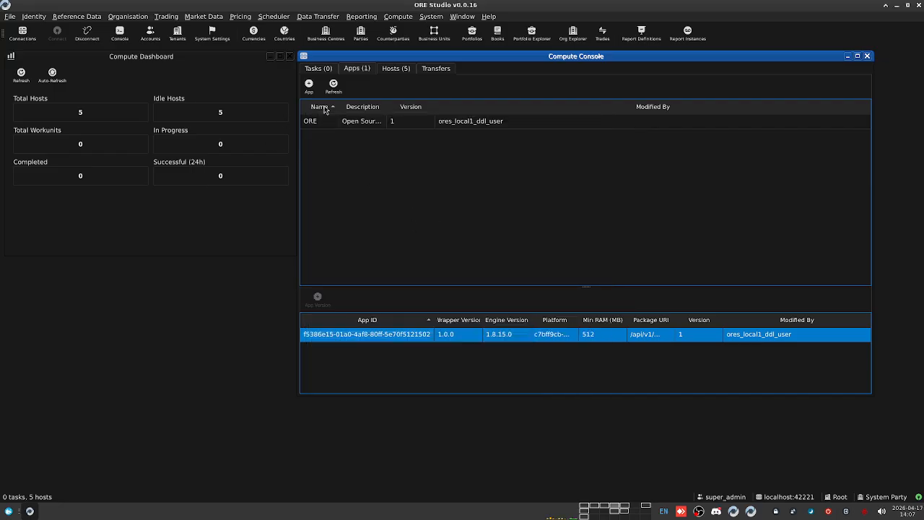
left_click(318, 68)
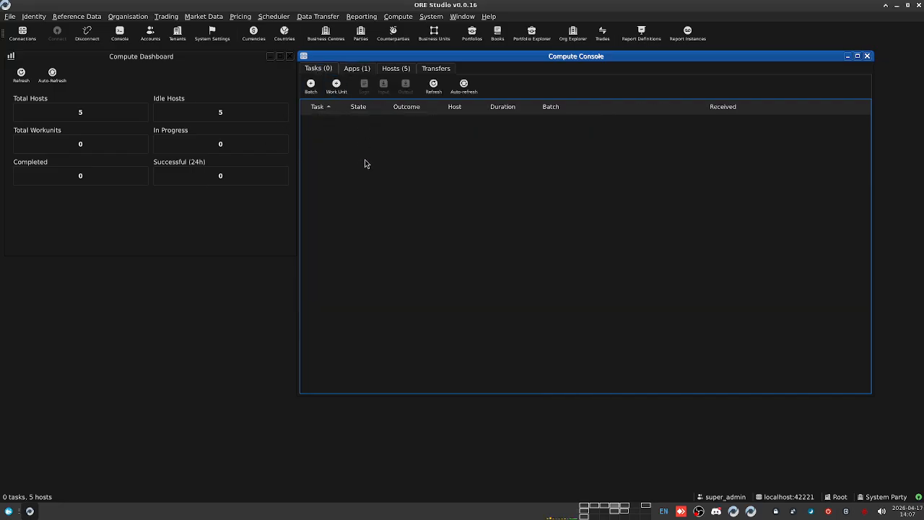
left_click(867, 55)
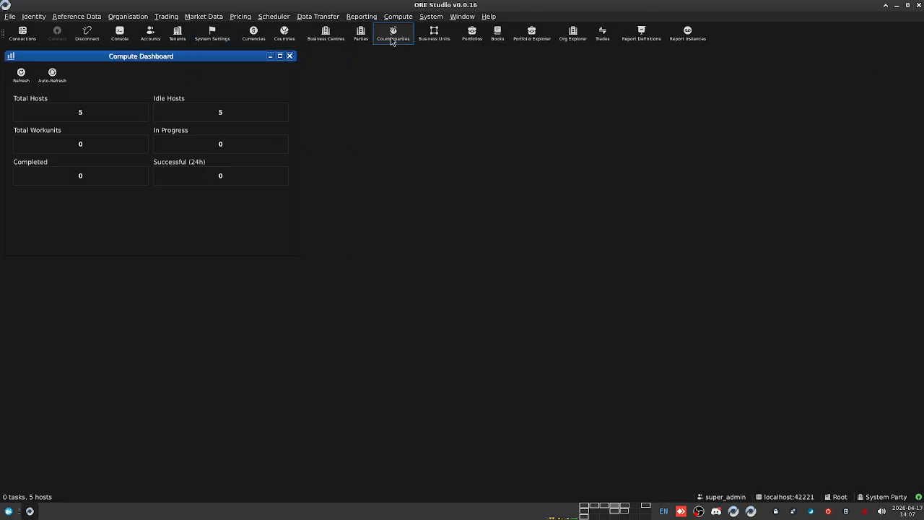
Step: Browse the System menu without choosing anything, then nudge the Compute Dashboard down and right
left_click(426, 17)
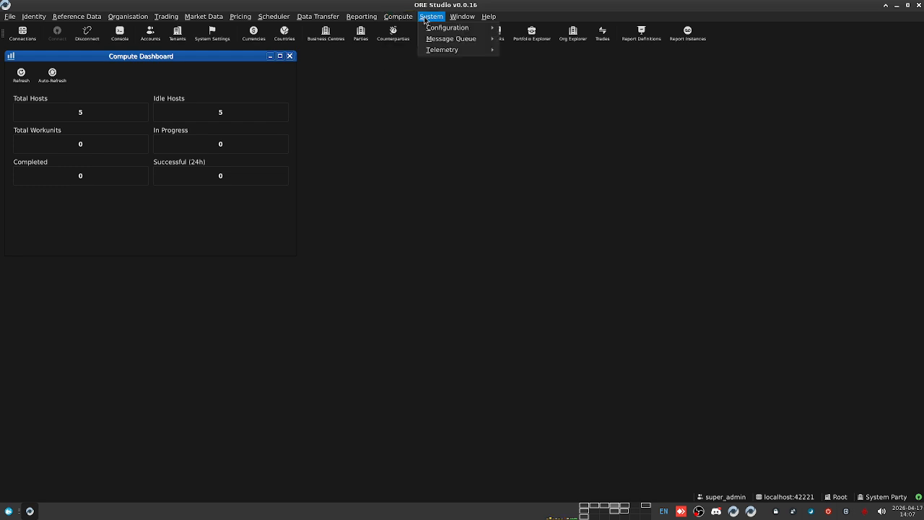
mouse_move(433, 52)
mouse_move(233, 18)
mouse_move(123, 23)
left_click(426, 251)
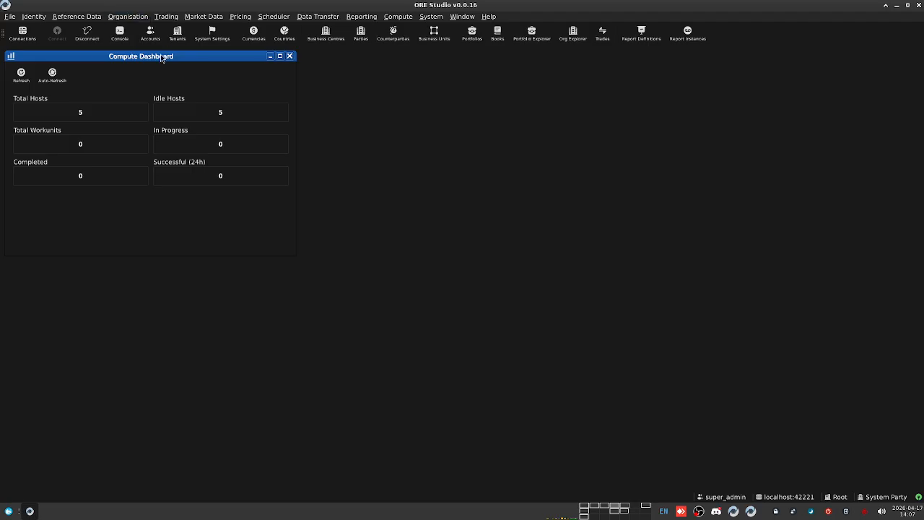
left_click_drag(178, 57, 260, 78)
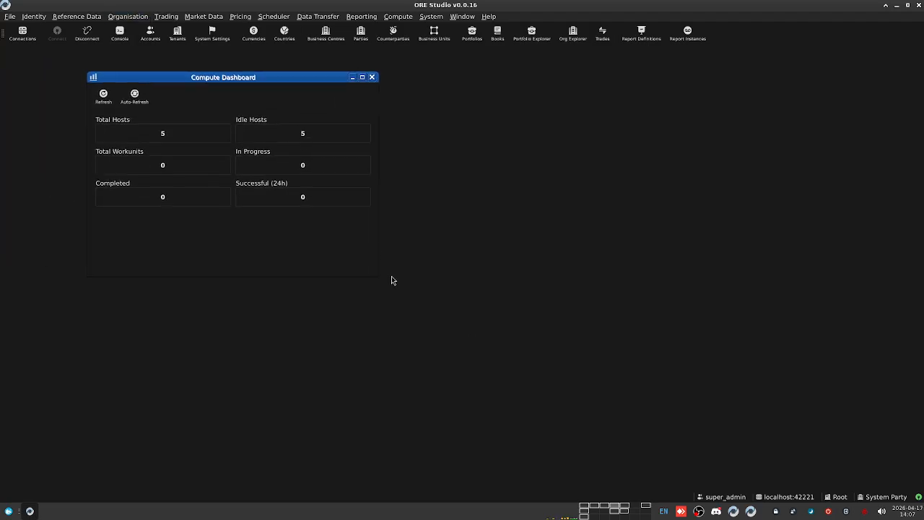